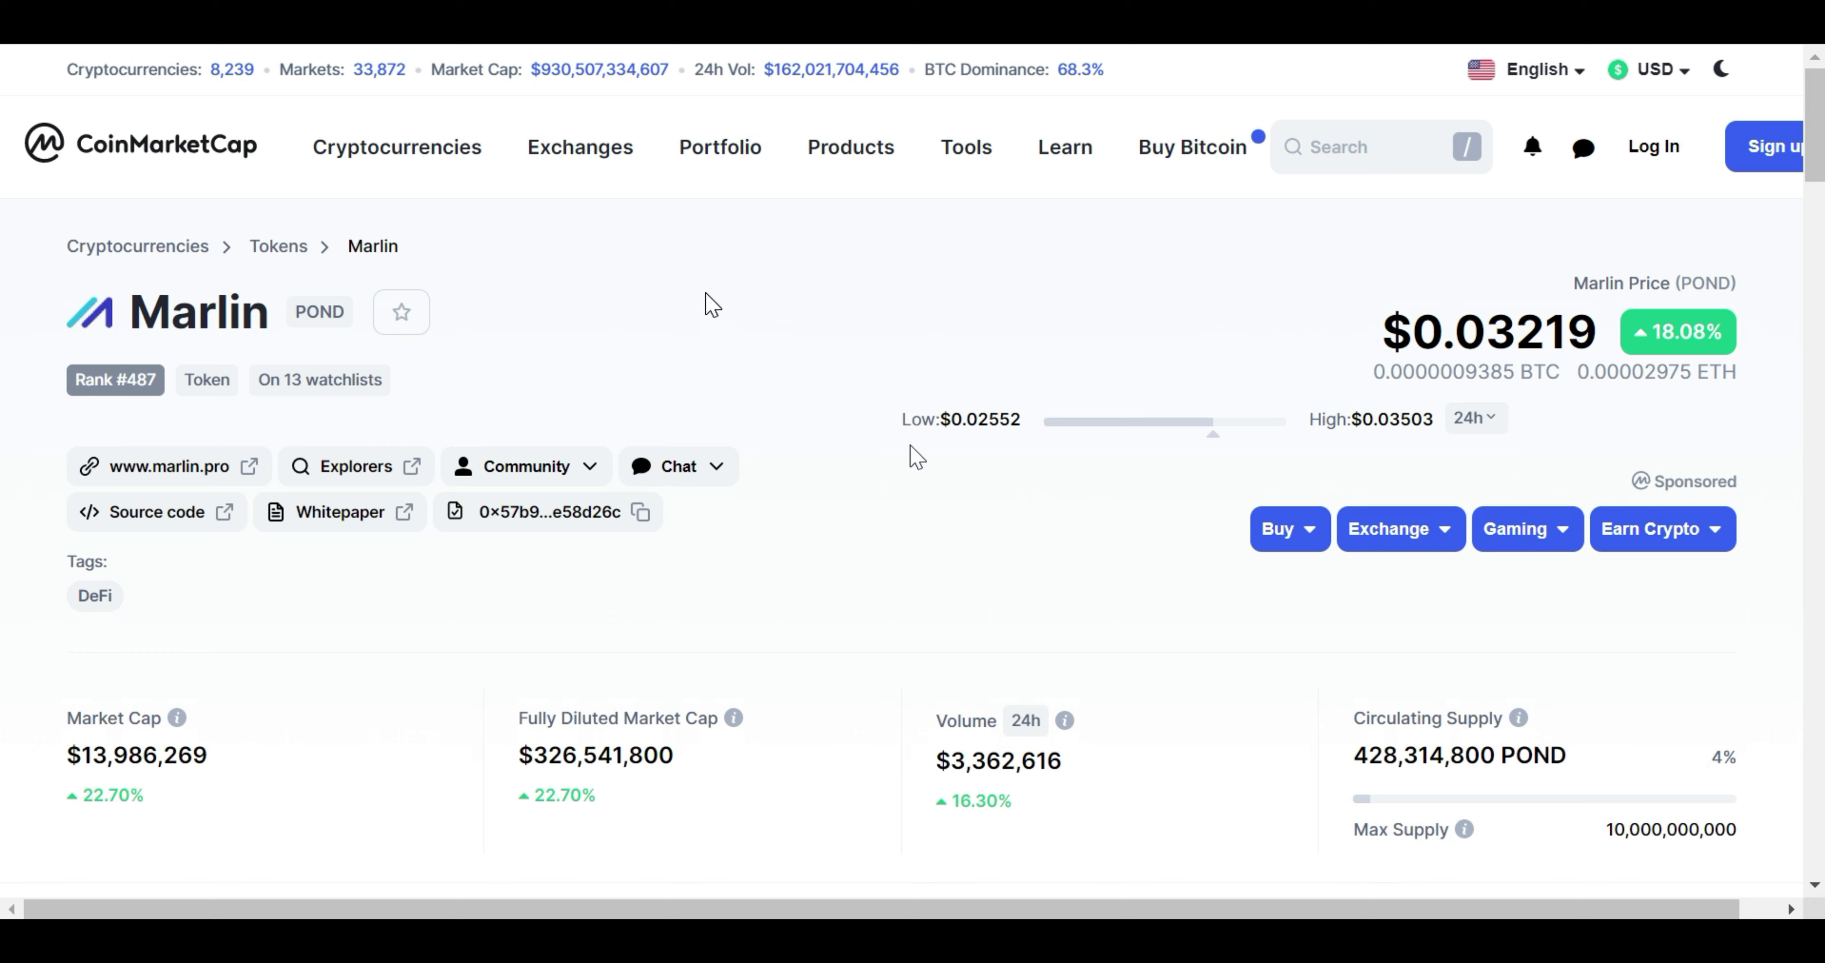
Highlight the POND token's max supply figure on its CoinMarketCap page.
left_click_drag(1726, 830, 1605, 830)
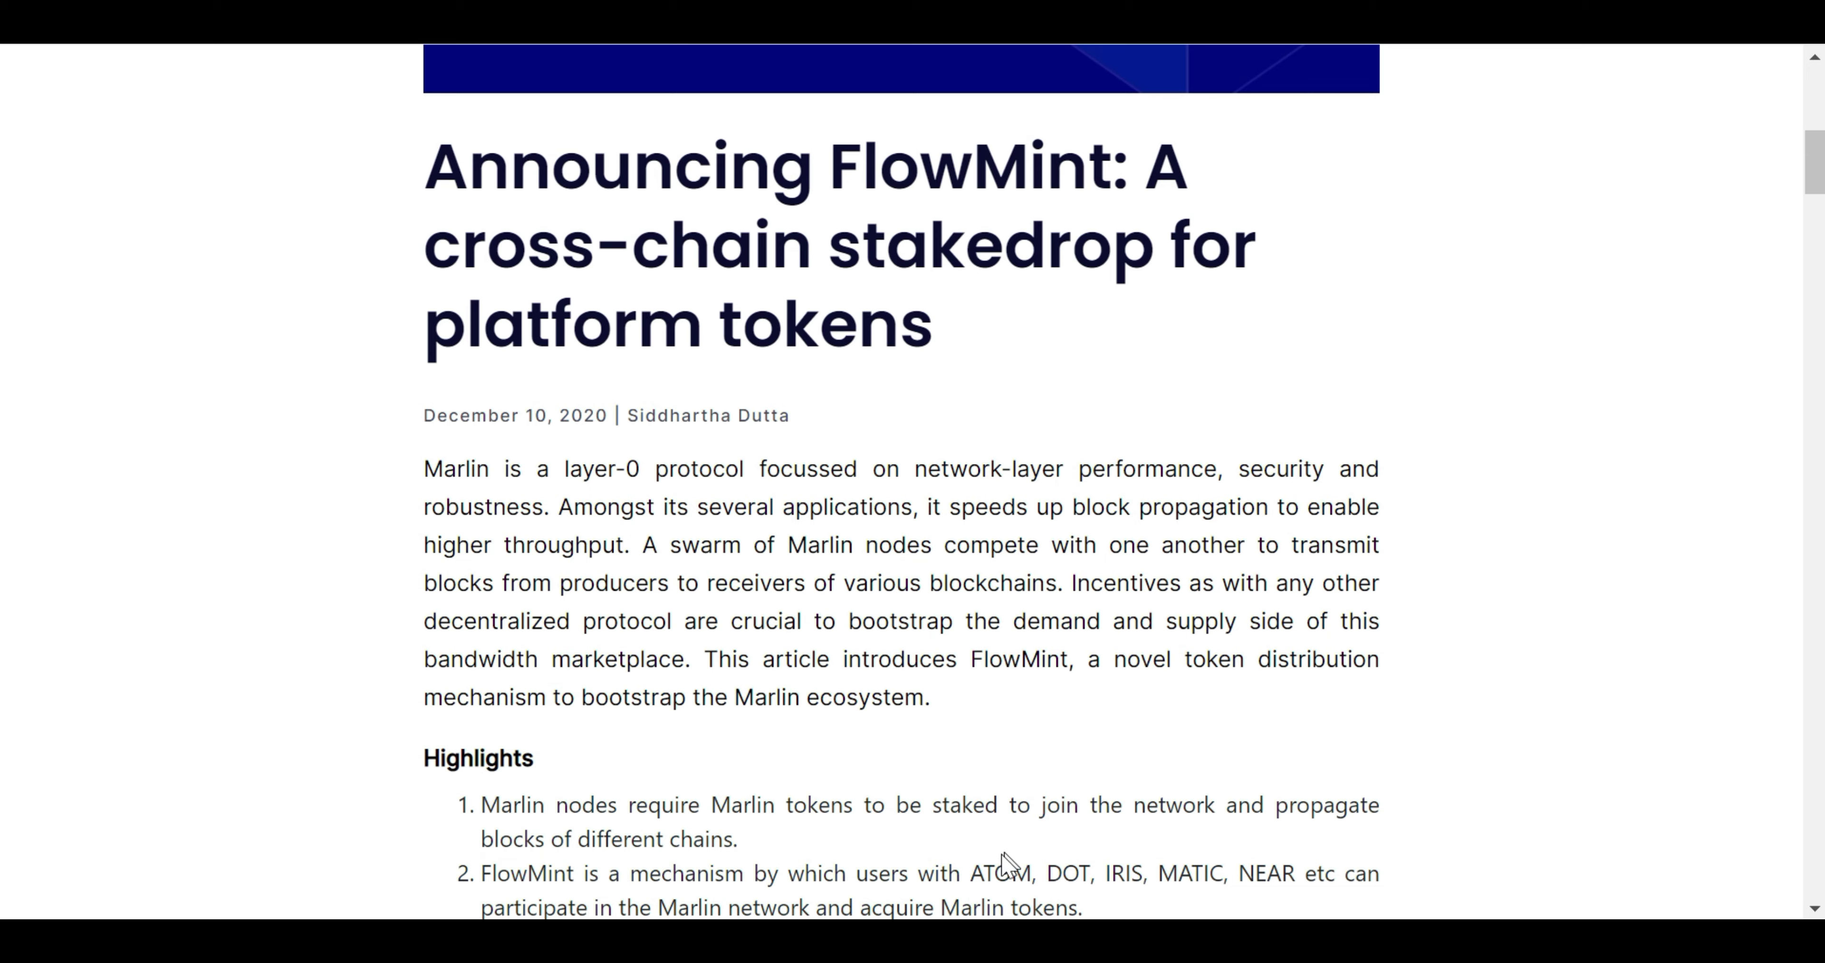
Highlight the eligible chains ATOM, DOT, IRIS, MATIC and NEAR in the FlowMint article.
double_click(1006, 870)
double_click(1068, 873)
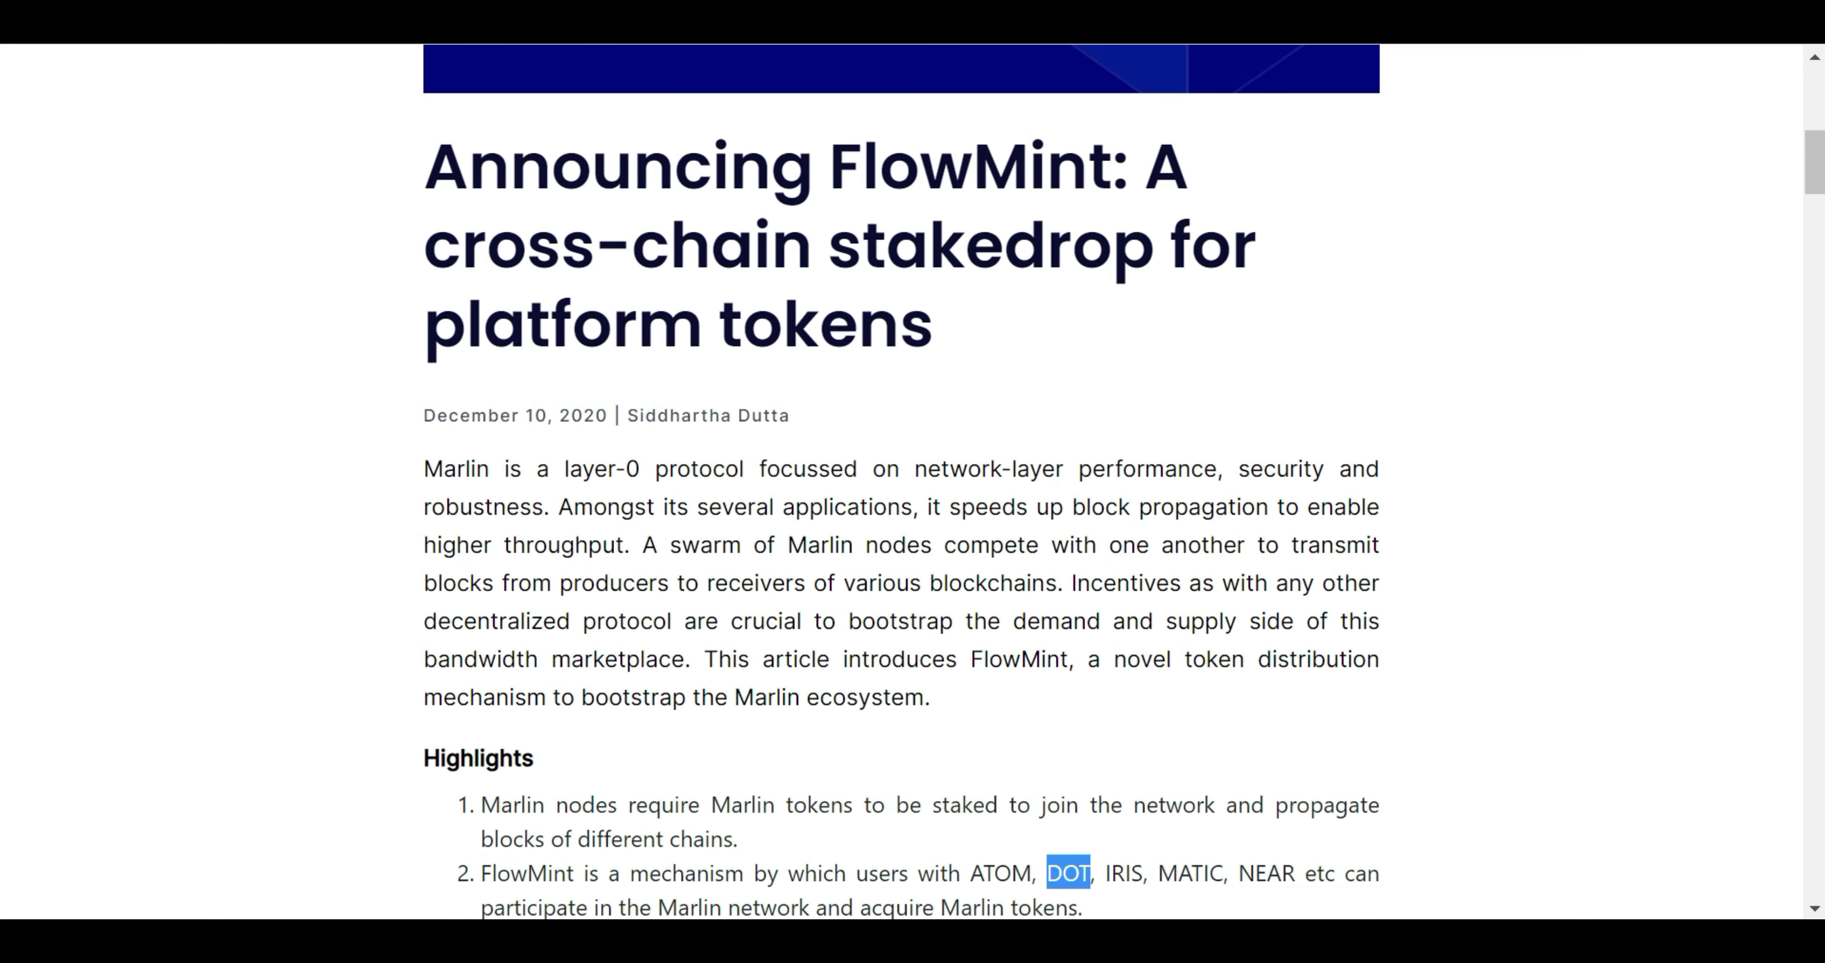
double_click(1123, 873)
double_click(1192, 873)
double_click(1268, 873)
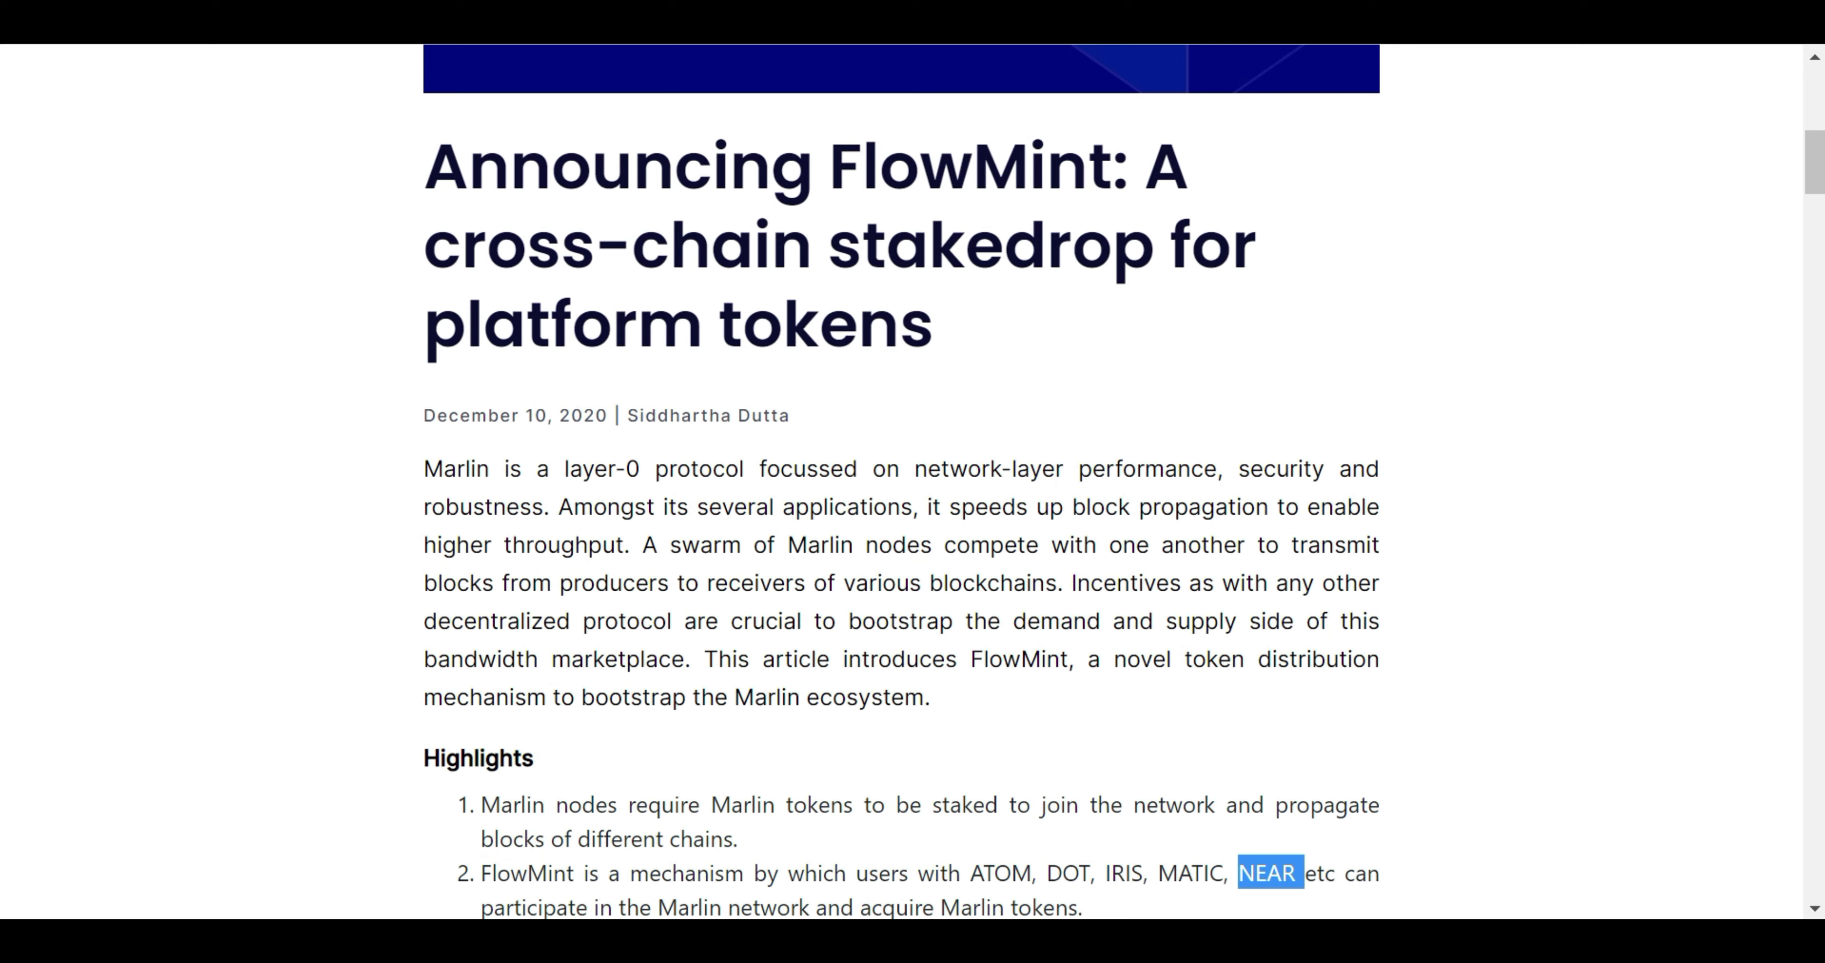
left_click_drag(982, 873, 1191, 873)
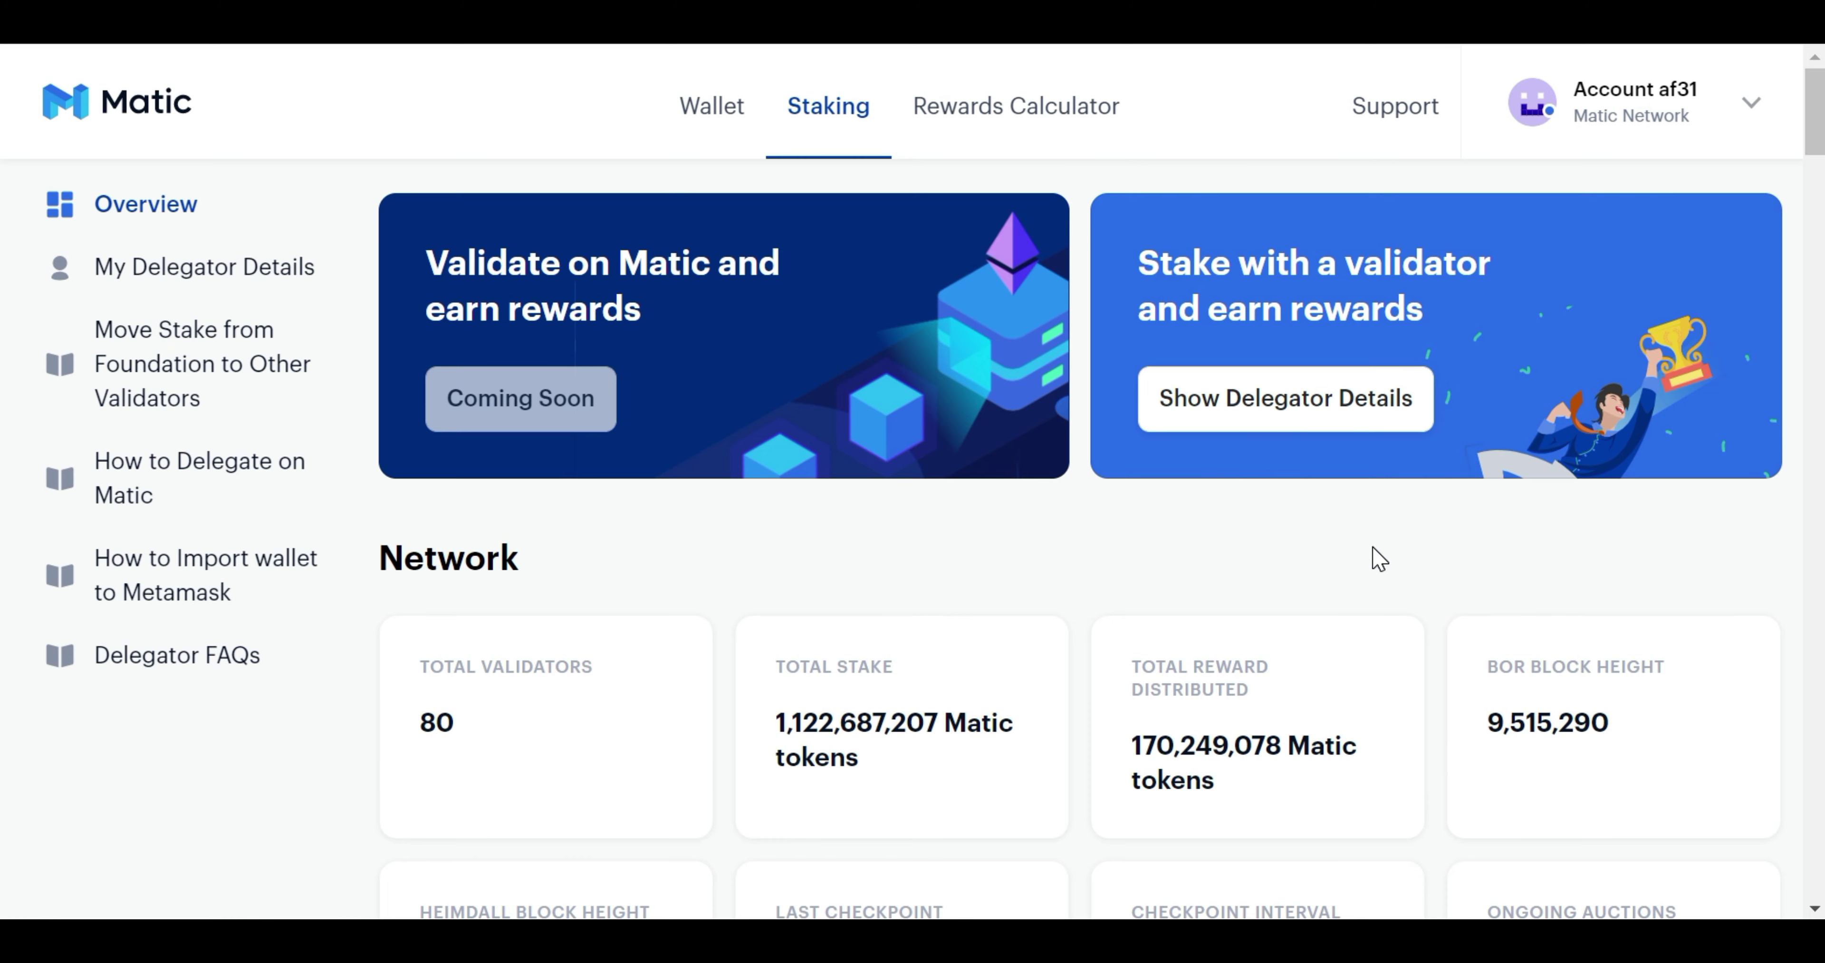
Search the Matic Wallet validators list for 'Audit'.
scroll(950, 659, "down", 5)
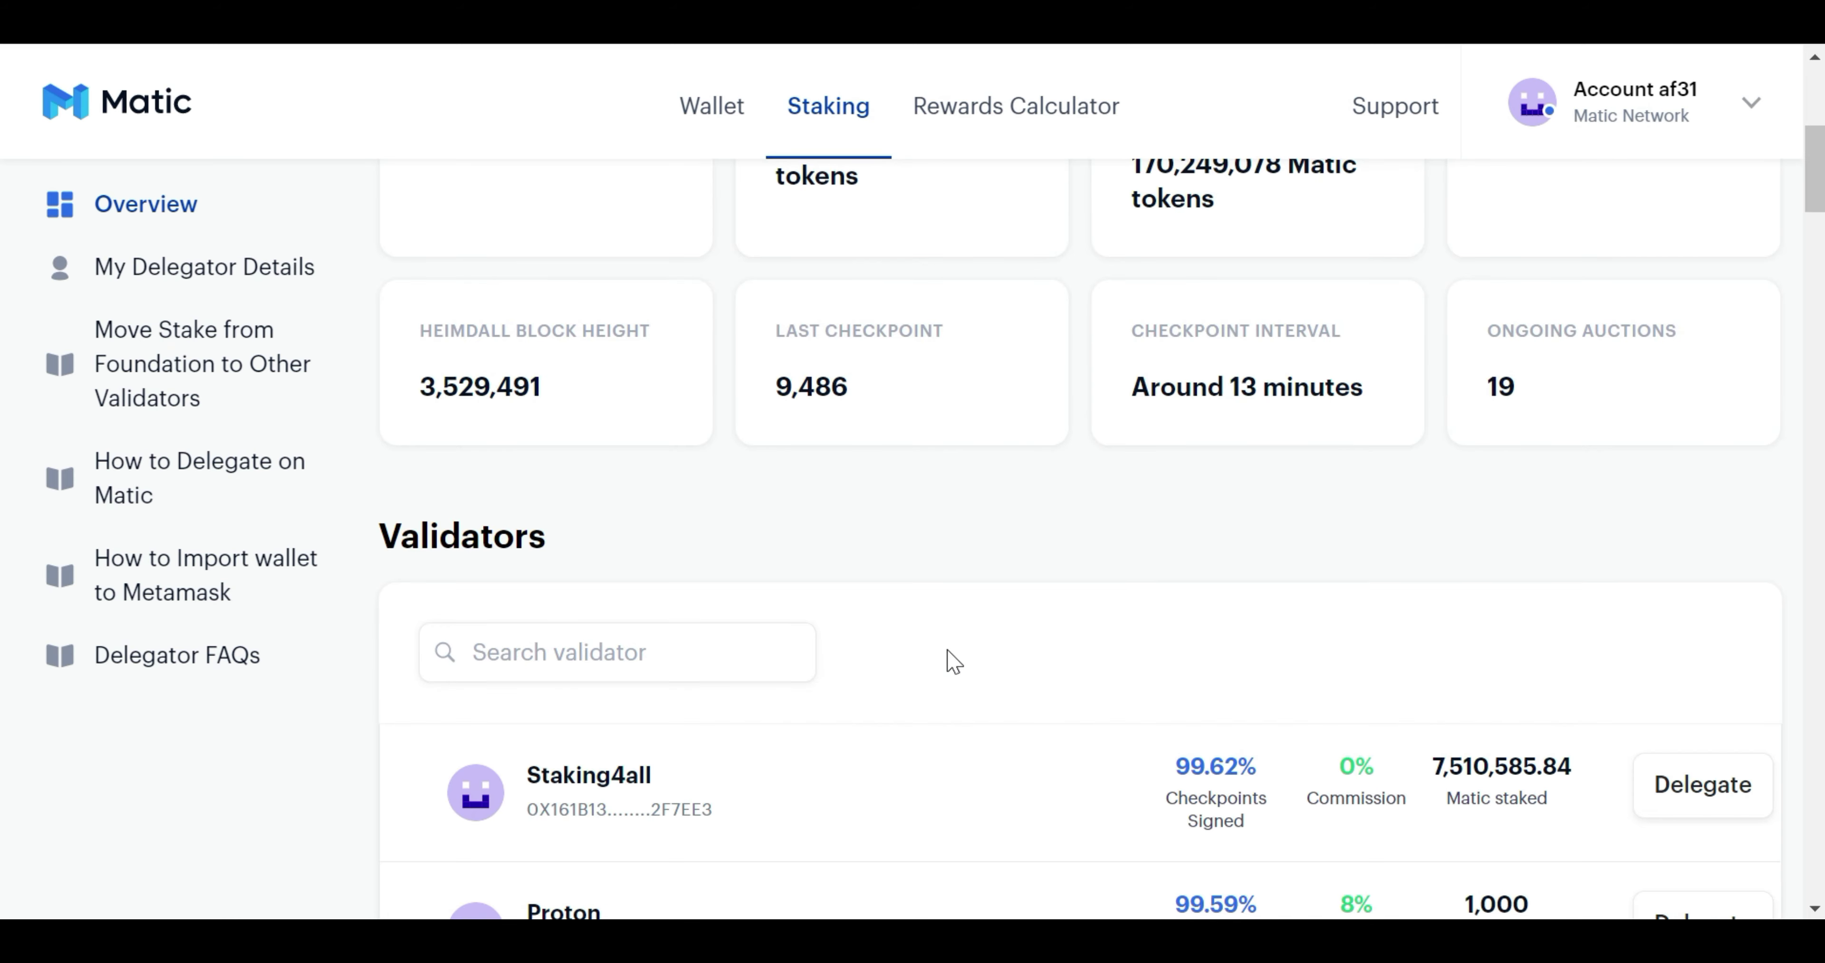
left_click(474, 652)
type("Audit")
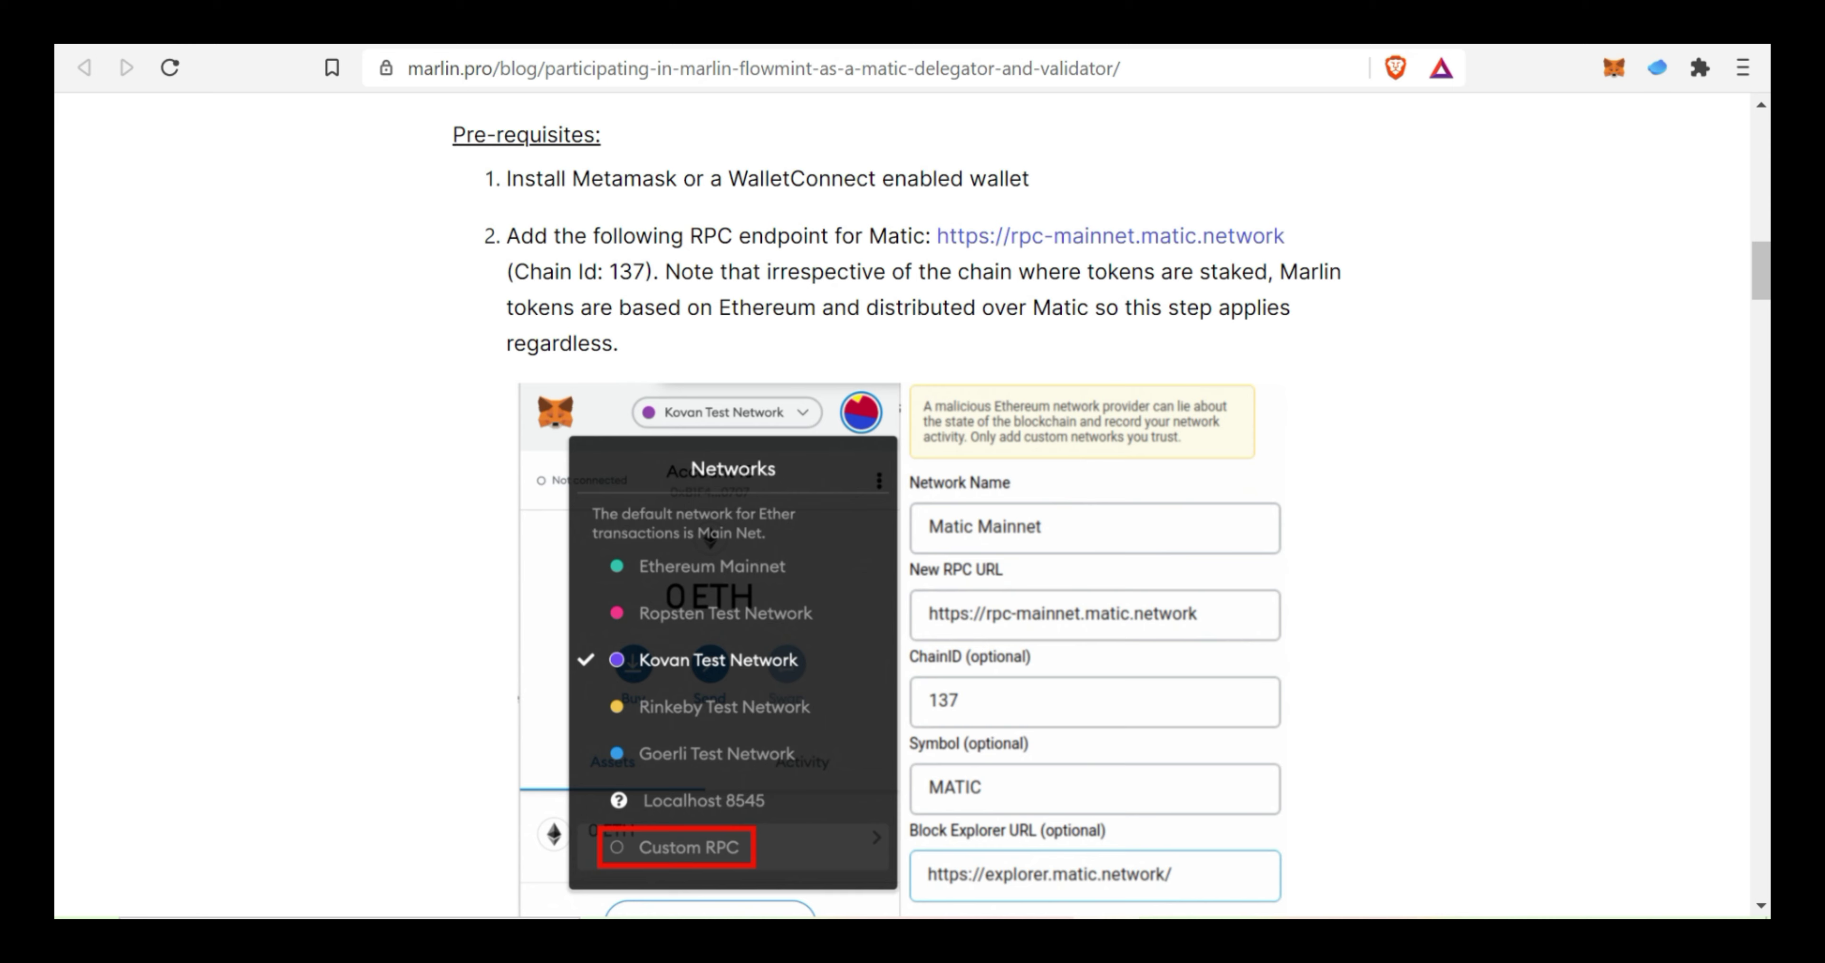
Start a MetaMask custom RPC network named Matic Mainnet, then select the guide's Matic RPC address.
key("alt+shift+m")
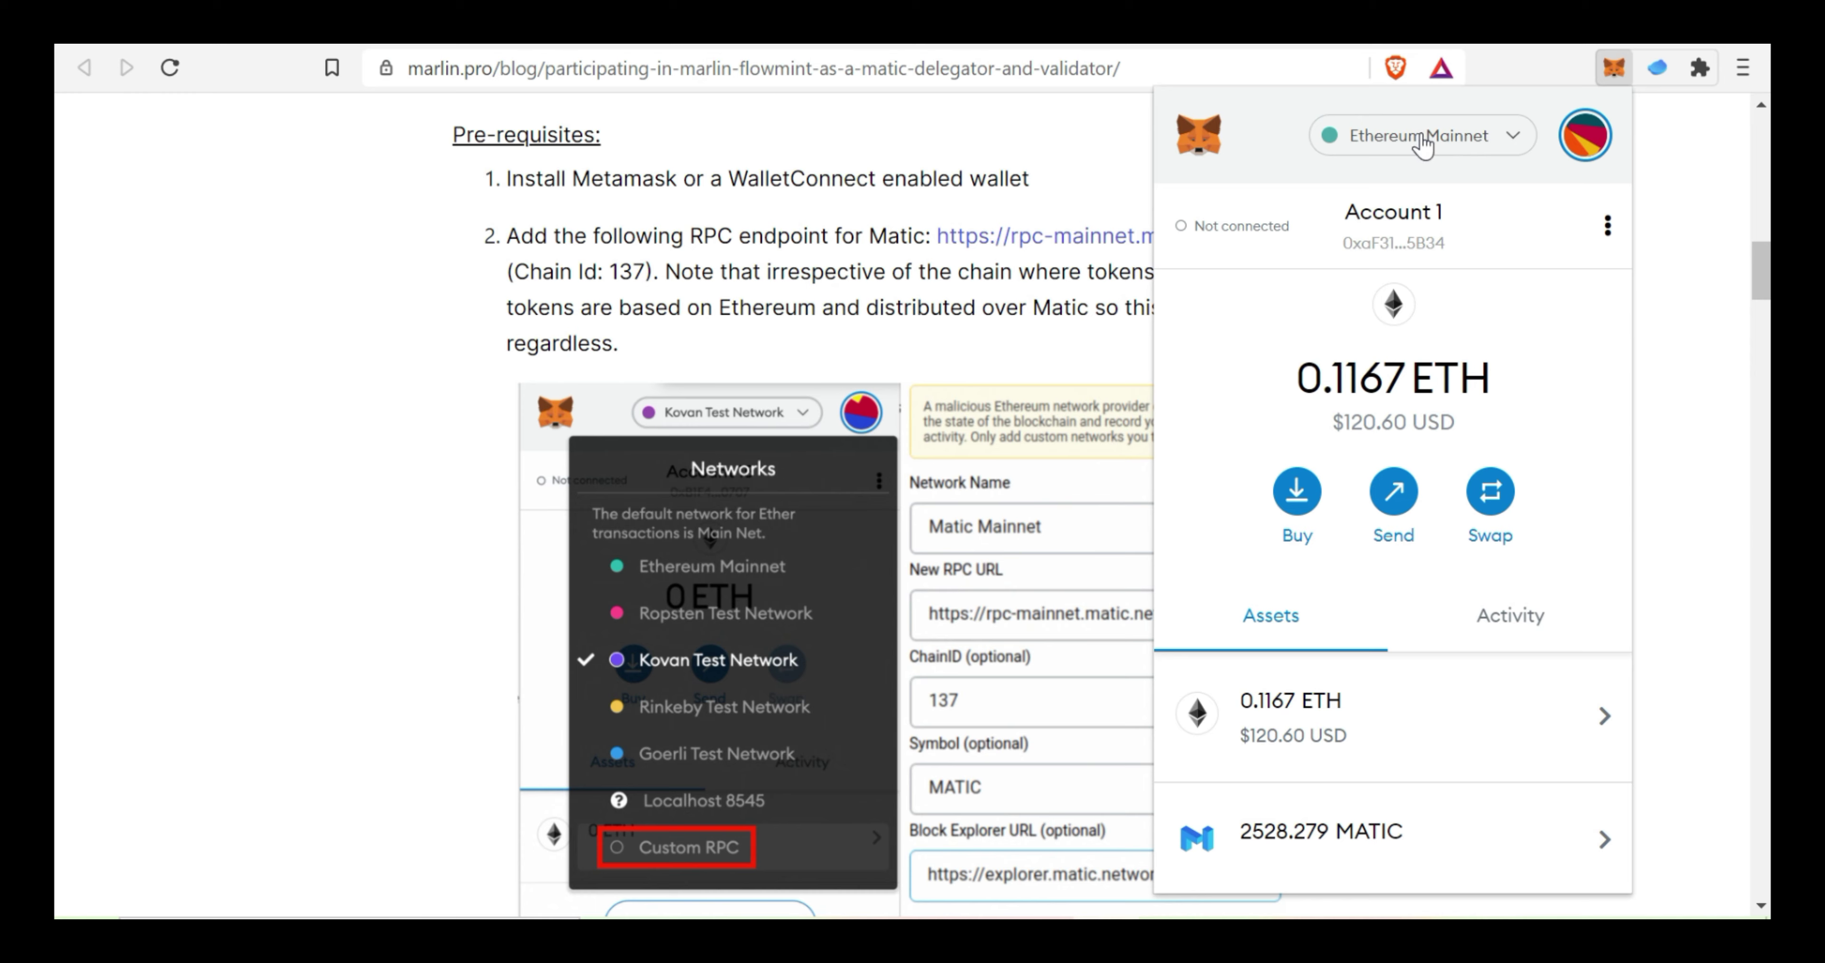
left_click(1470, 142)
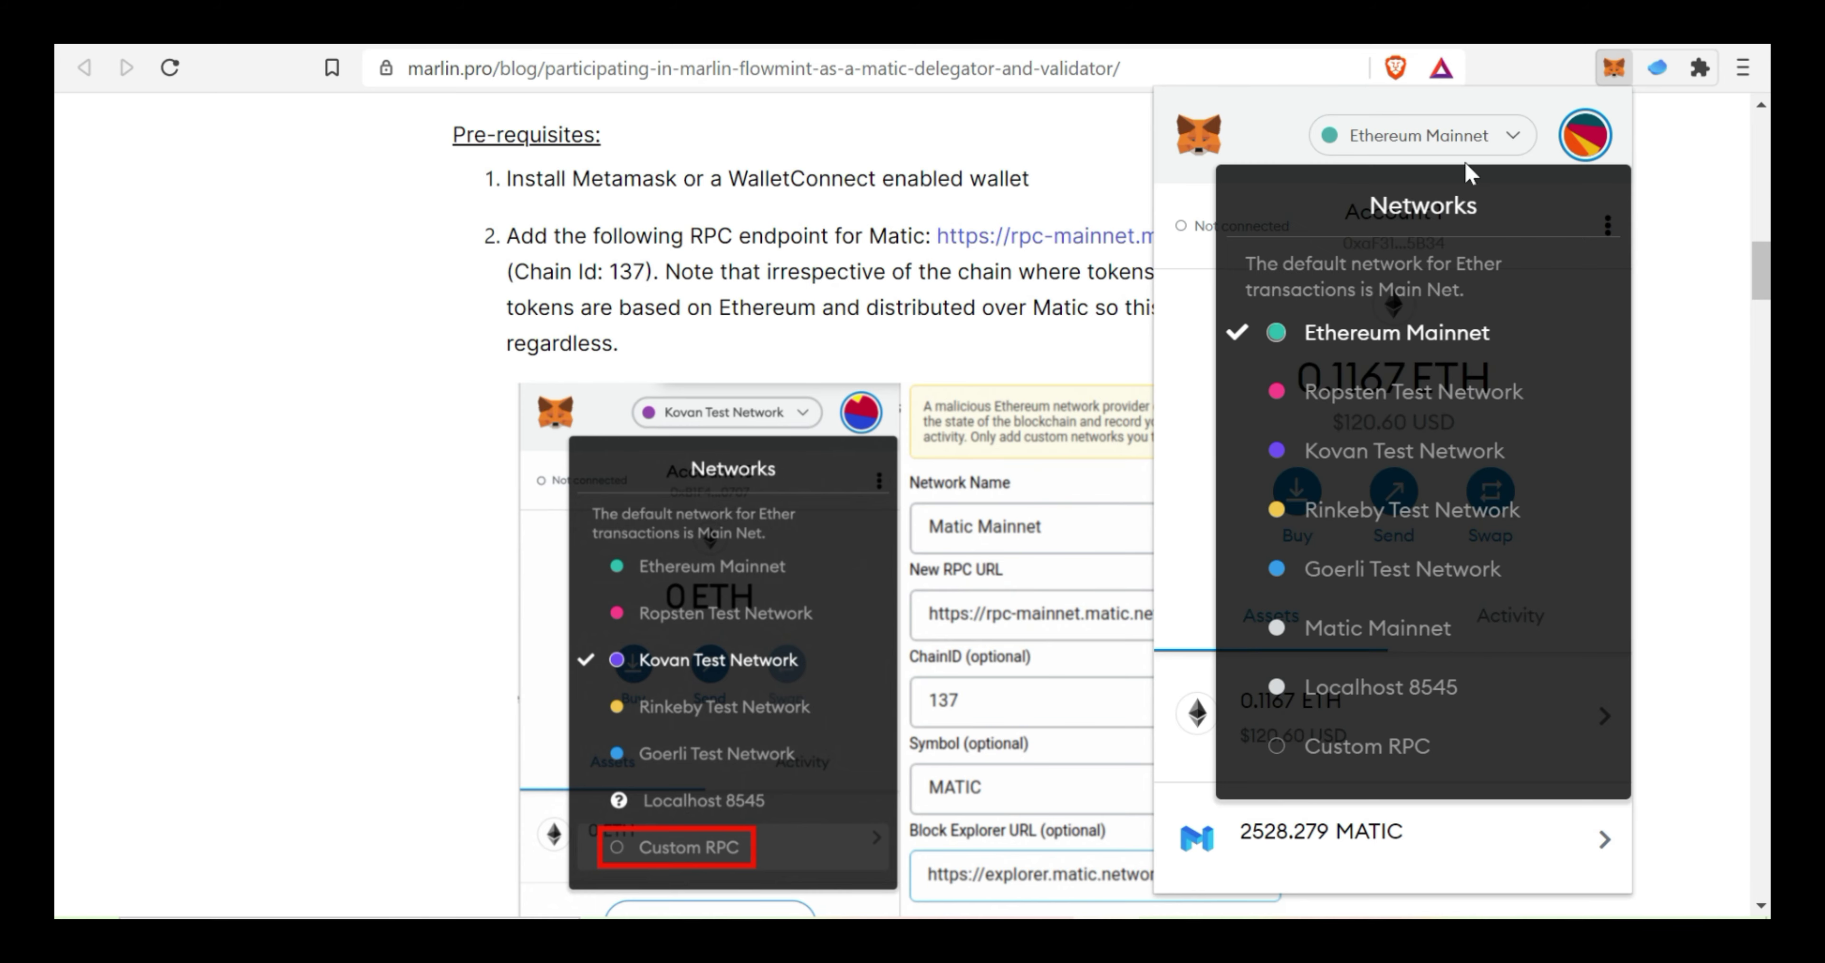
left_click(1353, 750)
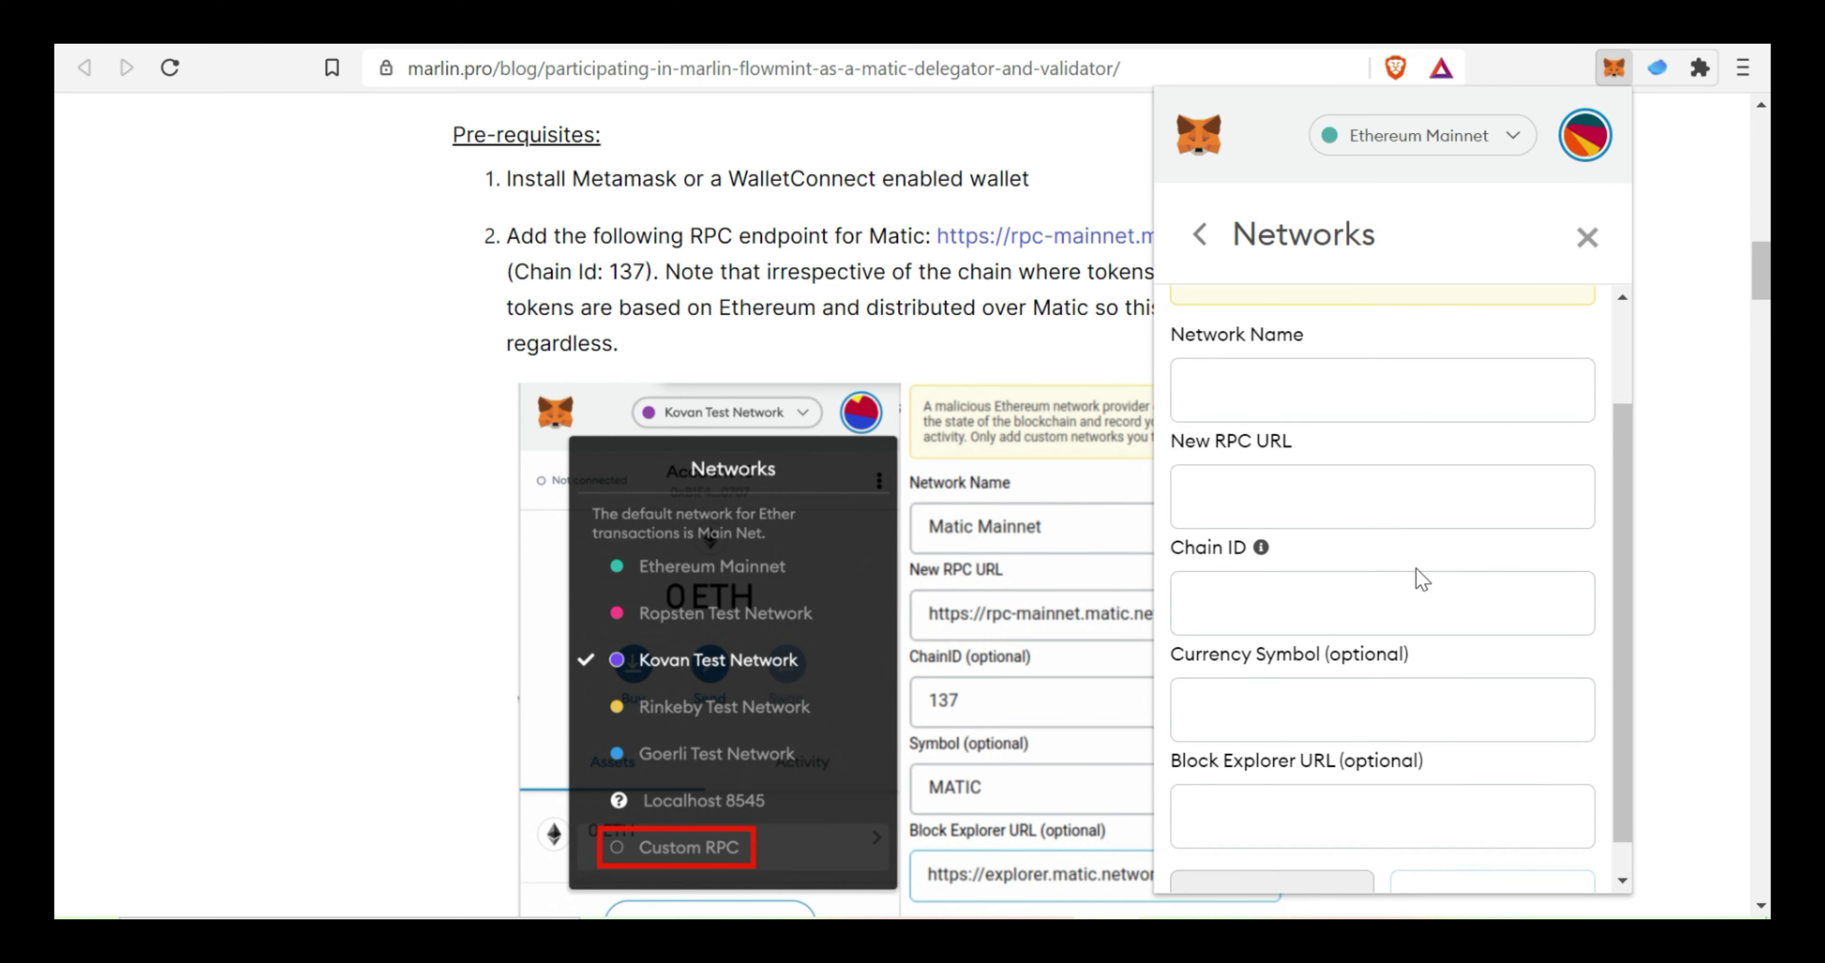
scroll(1377, 439, "up", 2)
left_click(1381, 524)
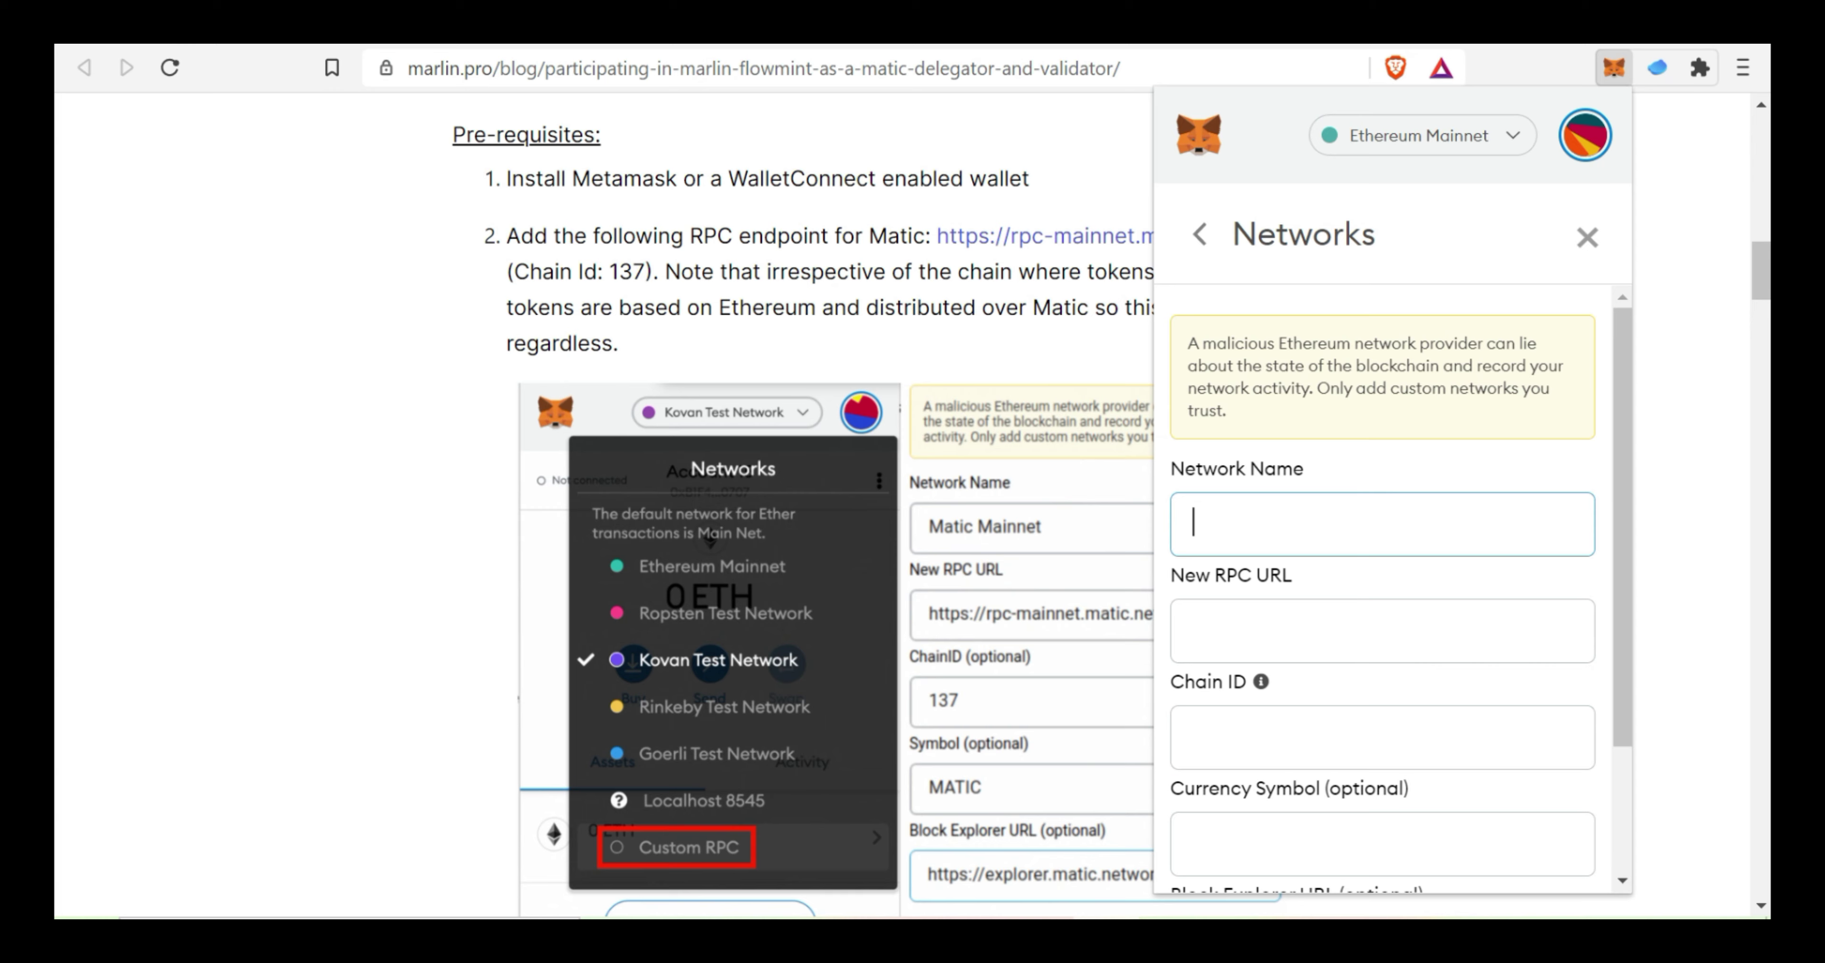
type("Matic")
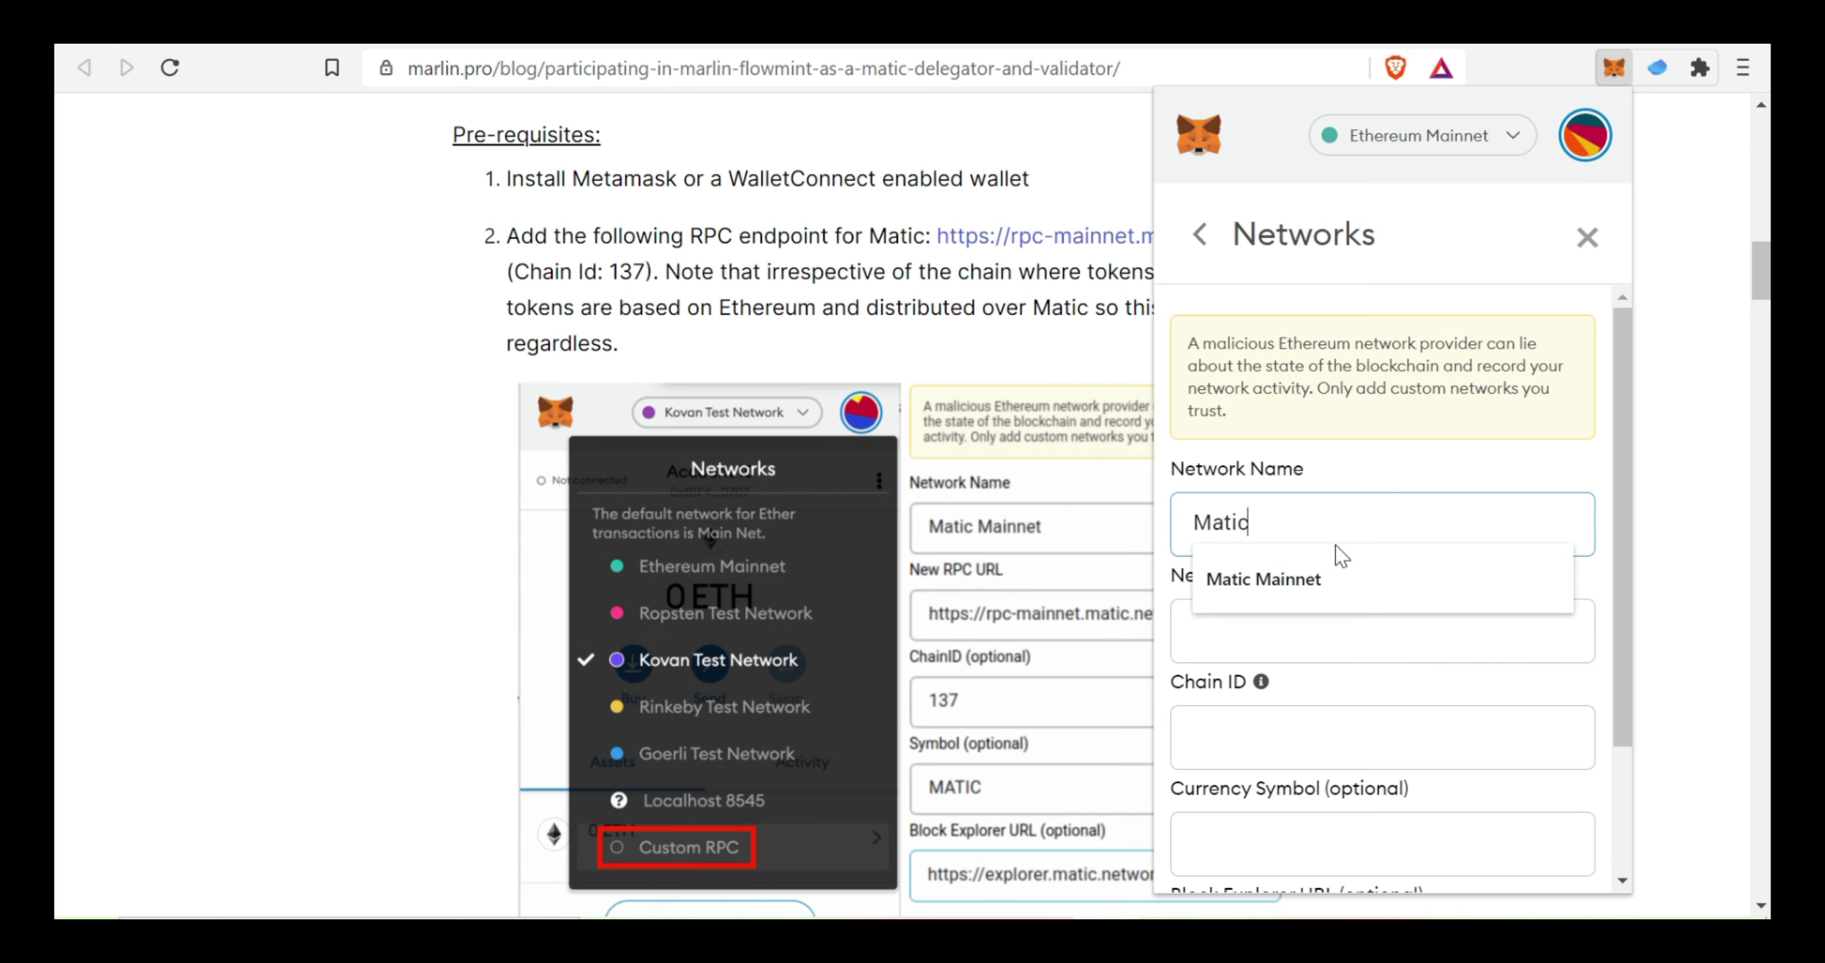
key("Down")
key("Return")
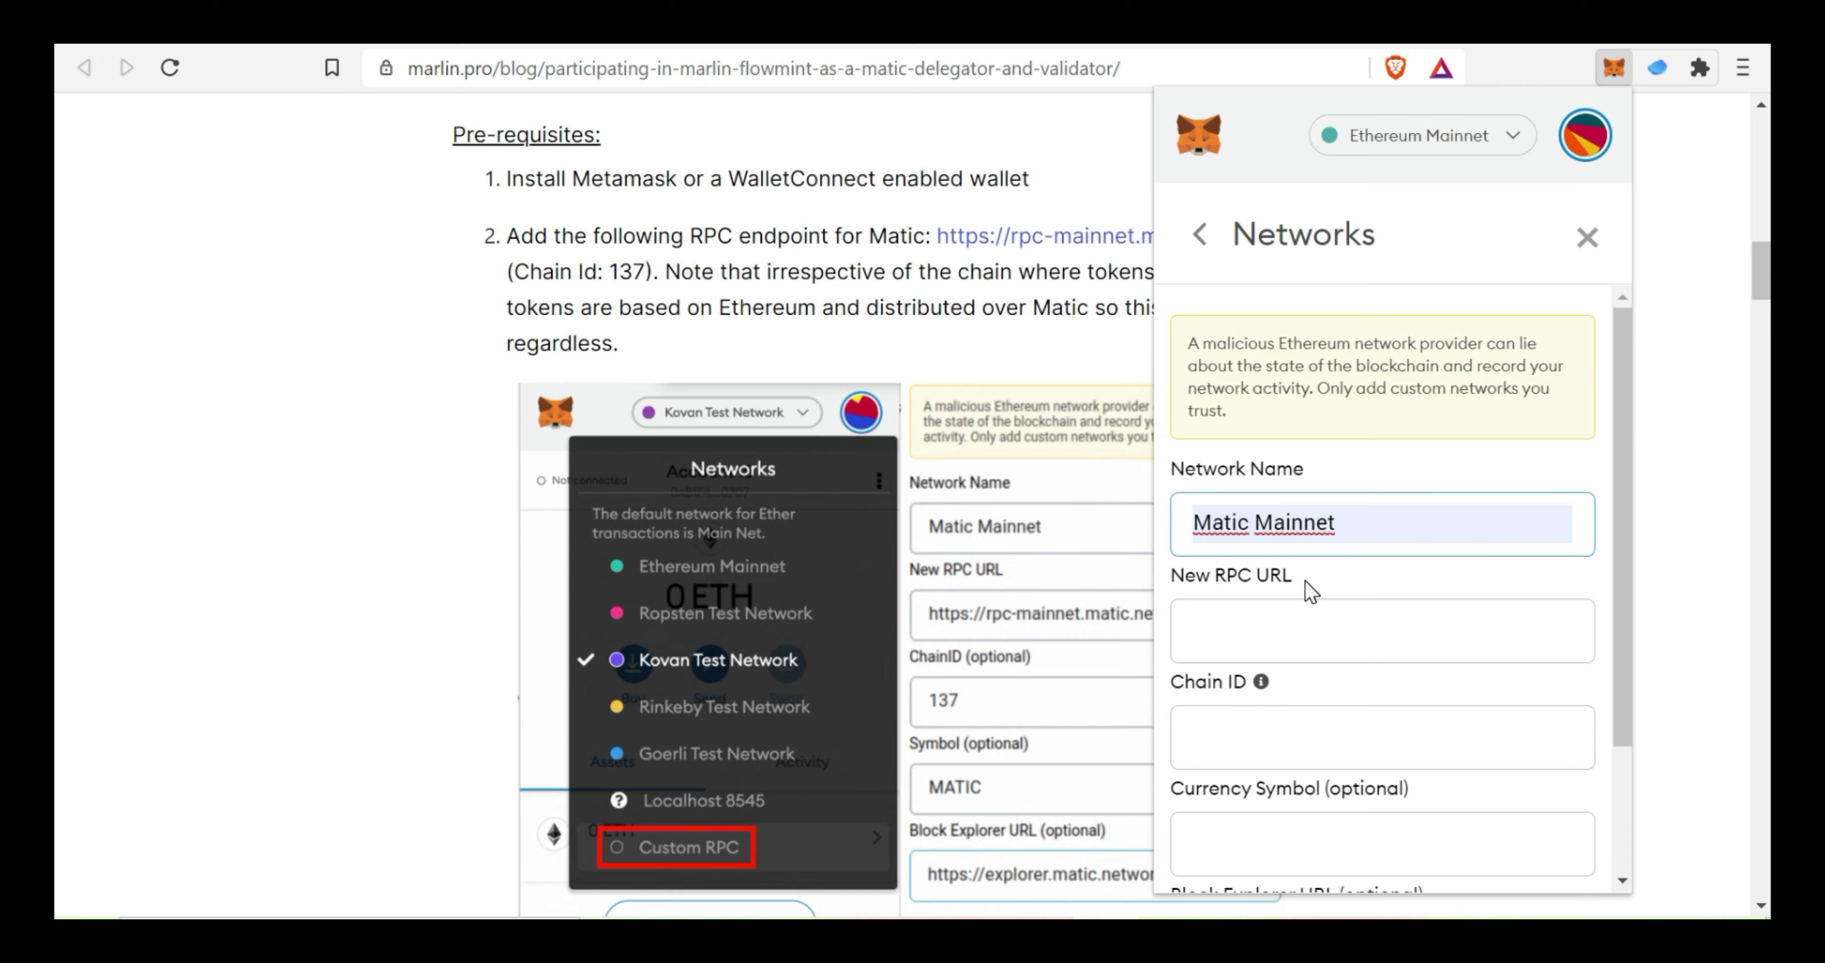
left_click(953, 338)
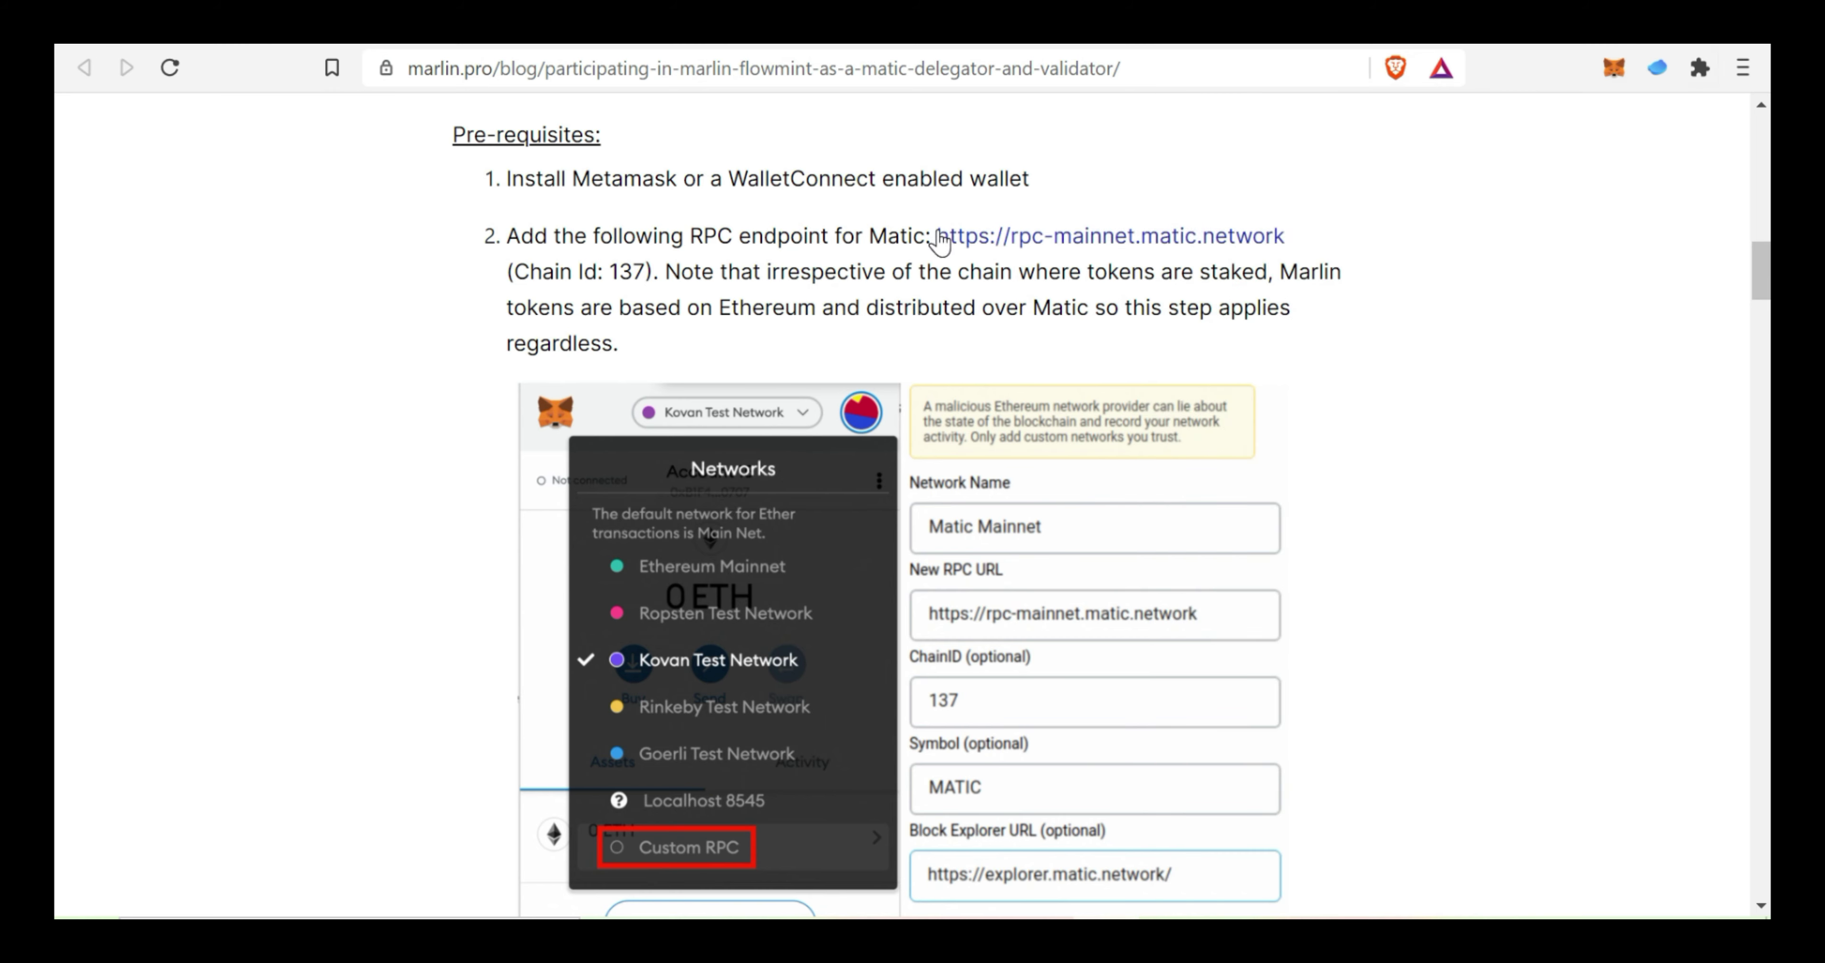
left_click_drag(936, 237, 1303, 240)
Re-enter Matic Mainnet and the suggested Matic RPC URL, which MetaMask reports as already present.
left_click(1613, 67)
left_click(1507, 137)
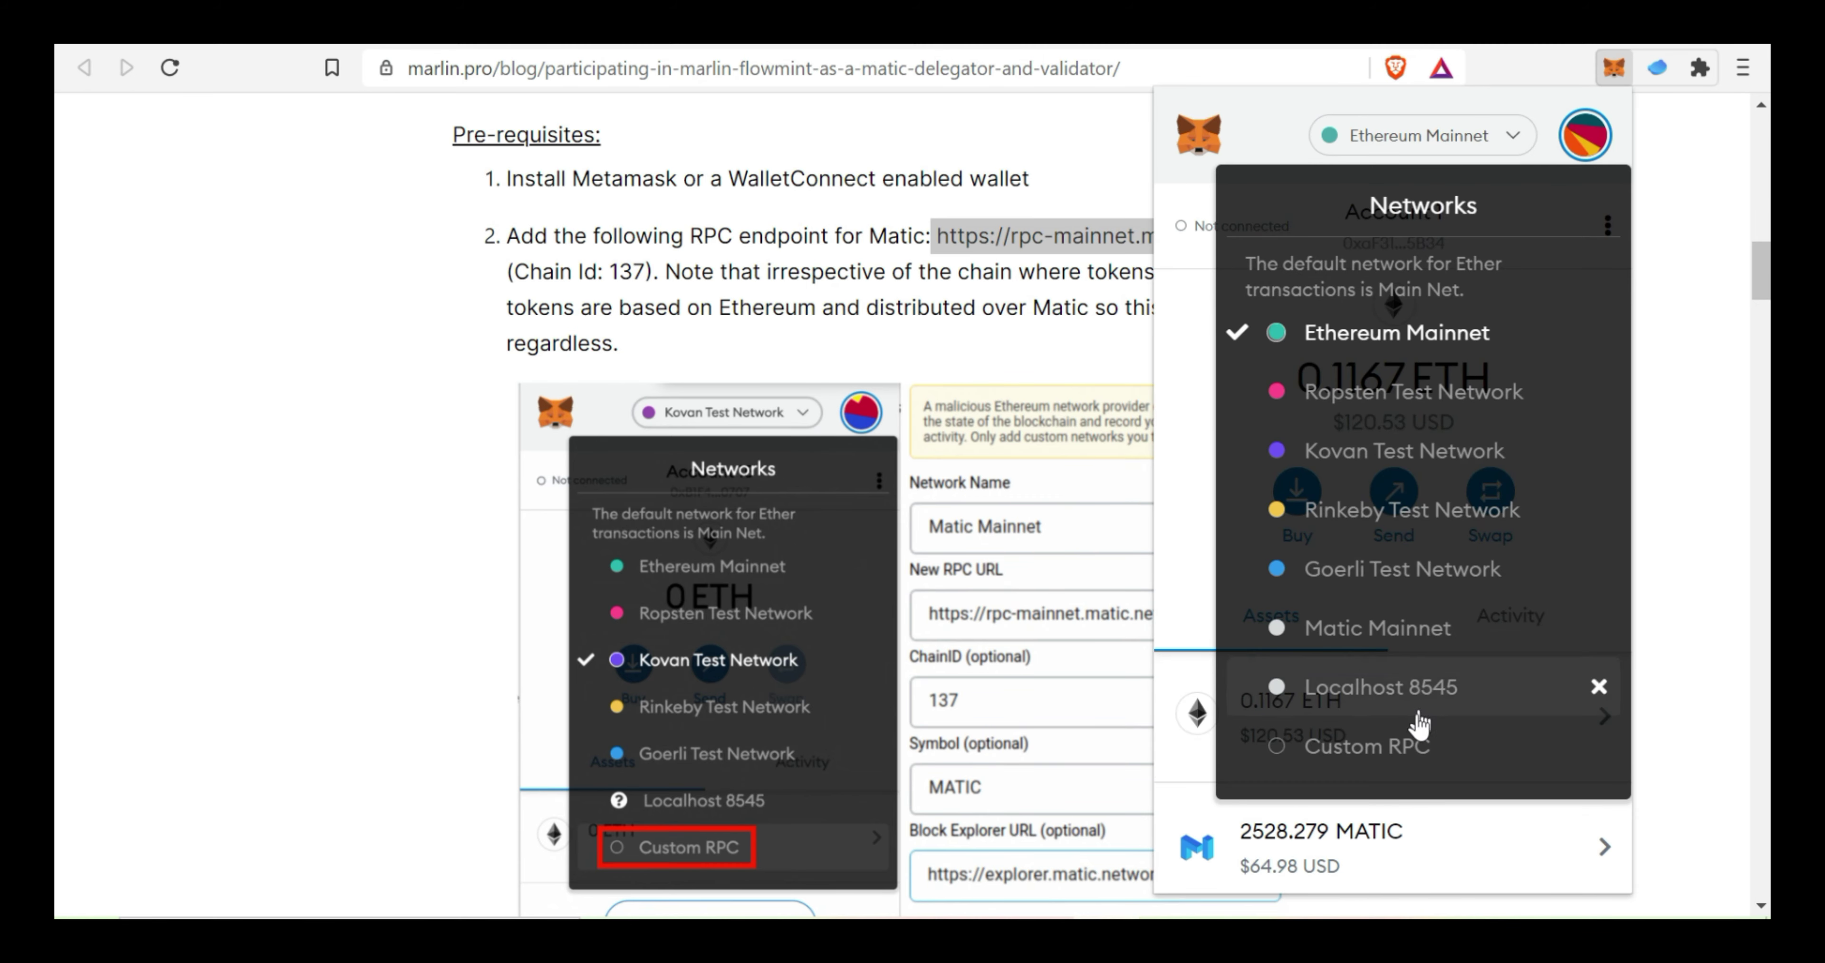
left_click(1401, 745)
left_click(1417, 542)
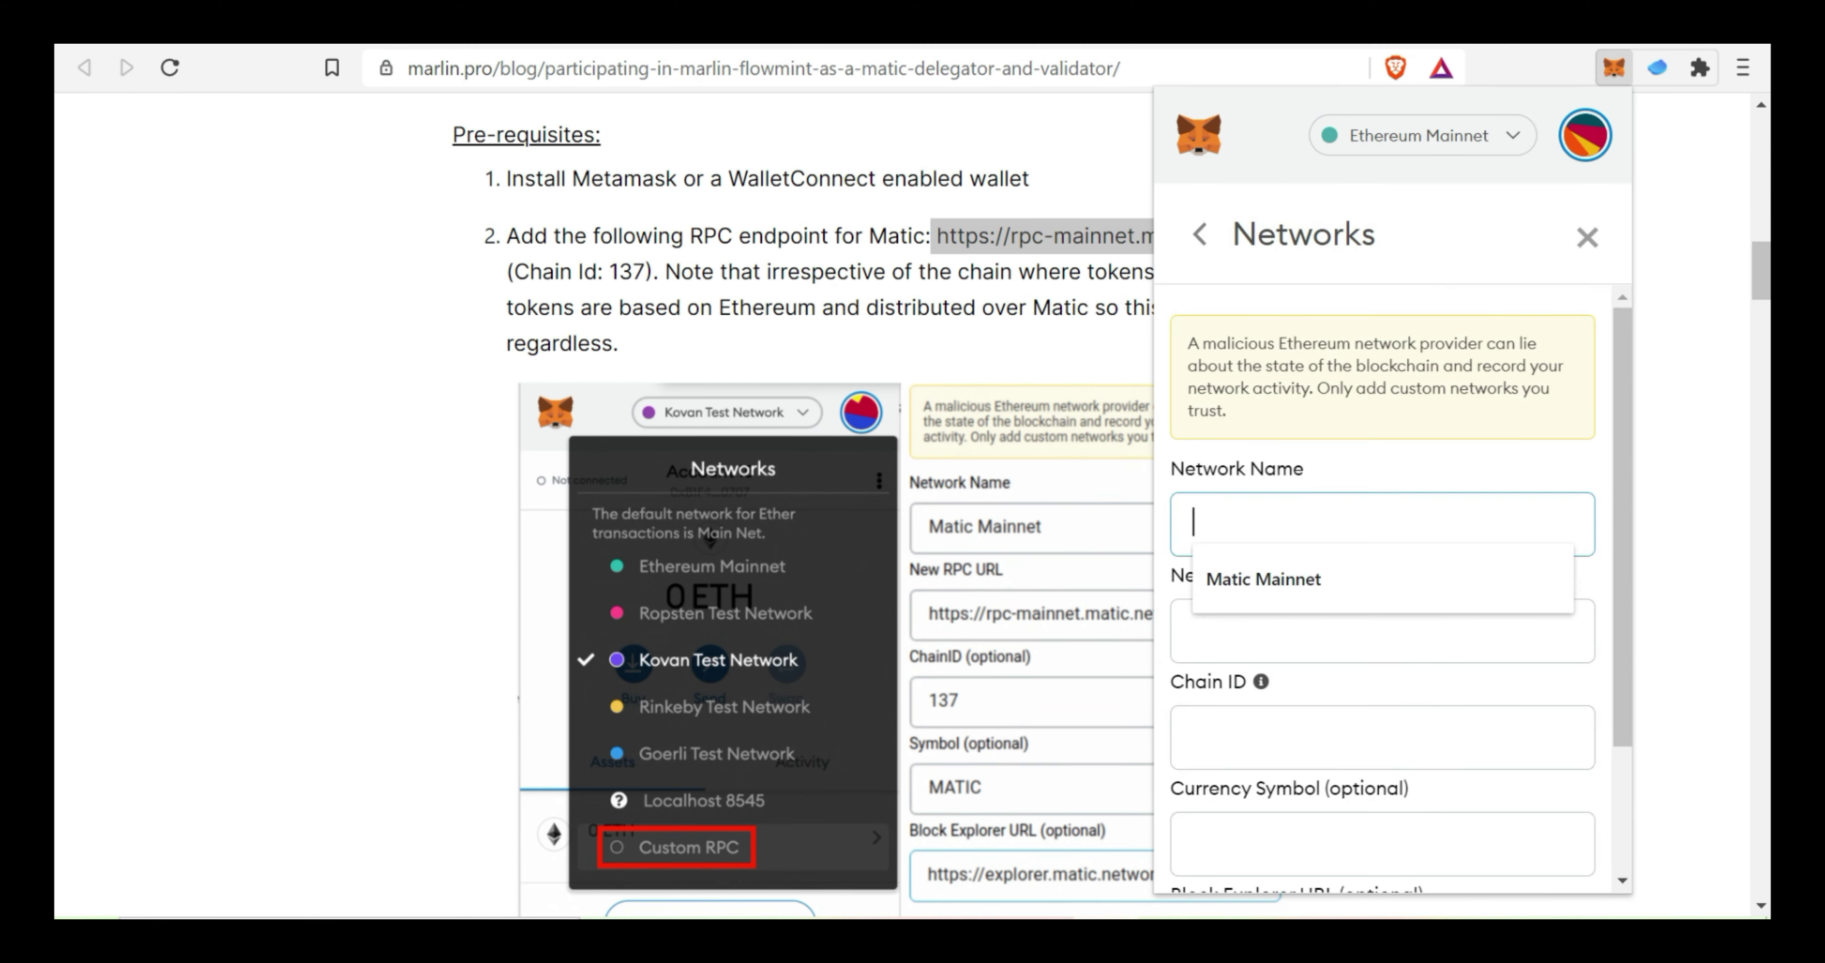
left_click(1324, 582)
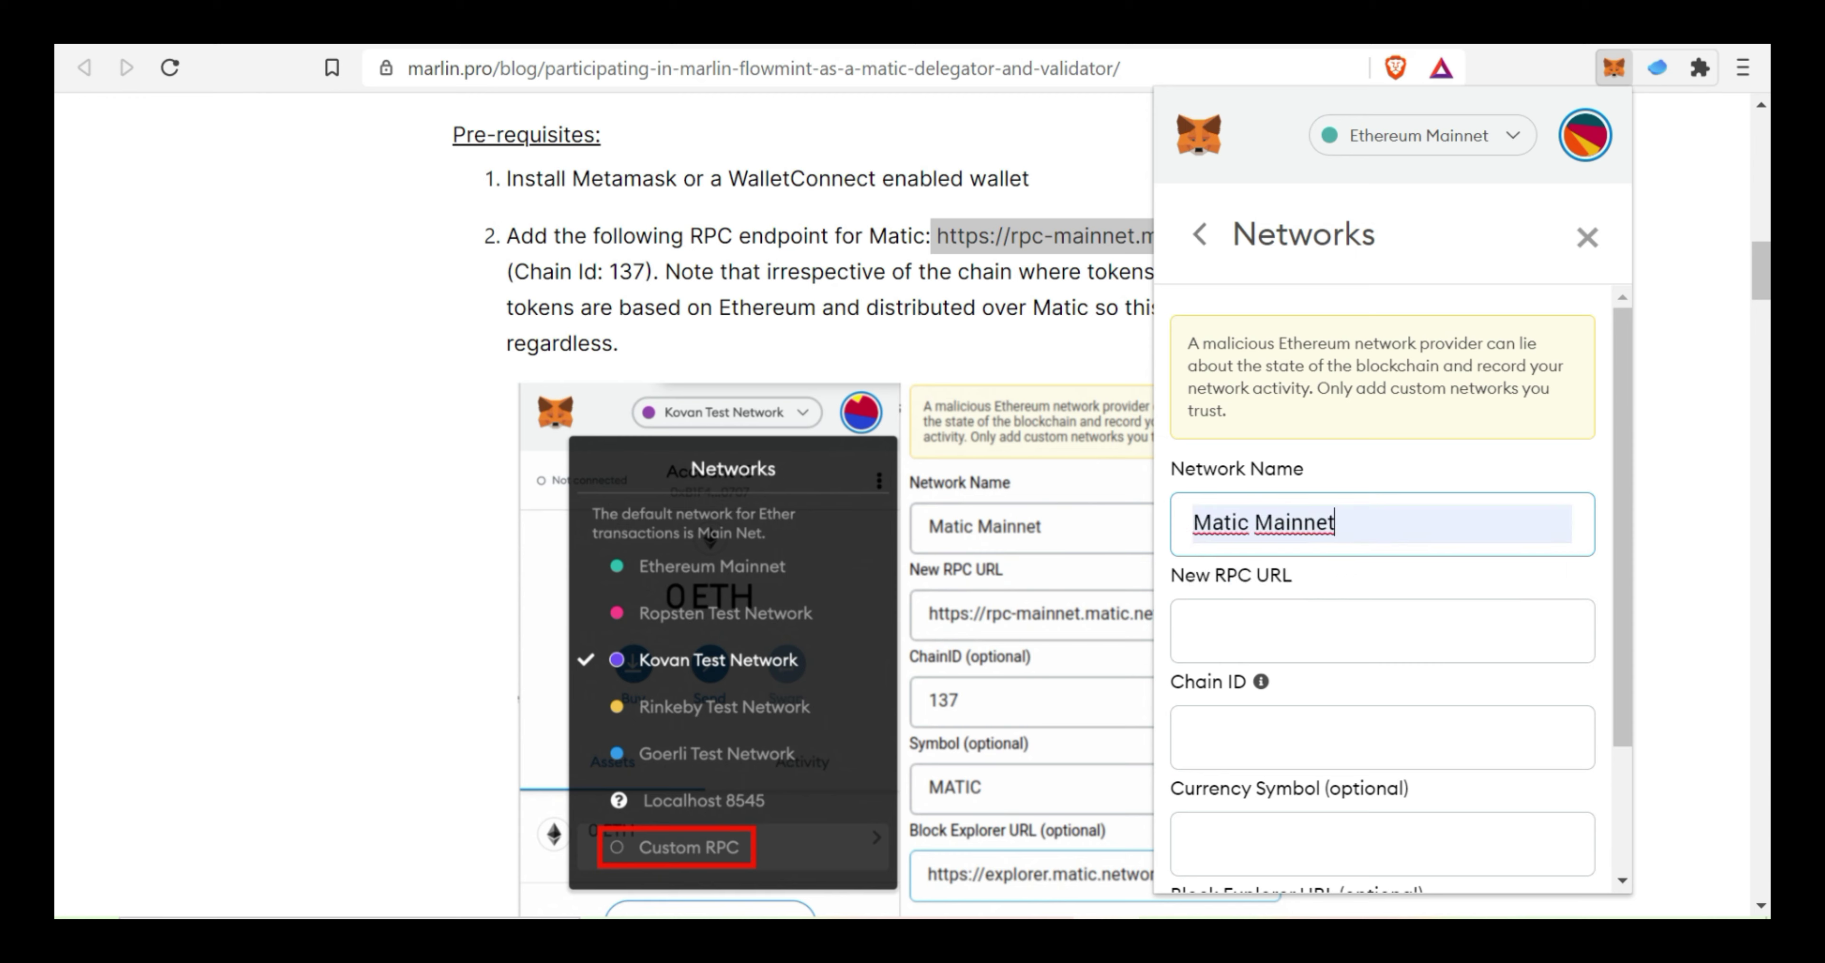
left_click(1197, 629)
key("Down")
key("Return")
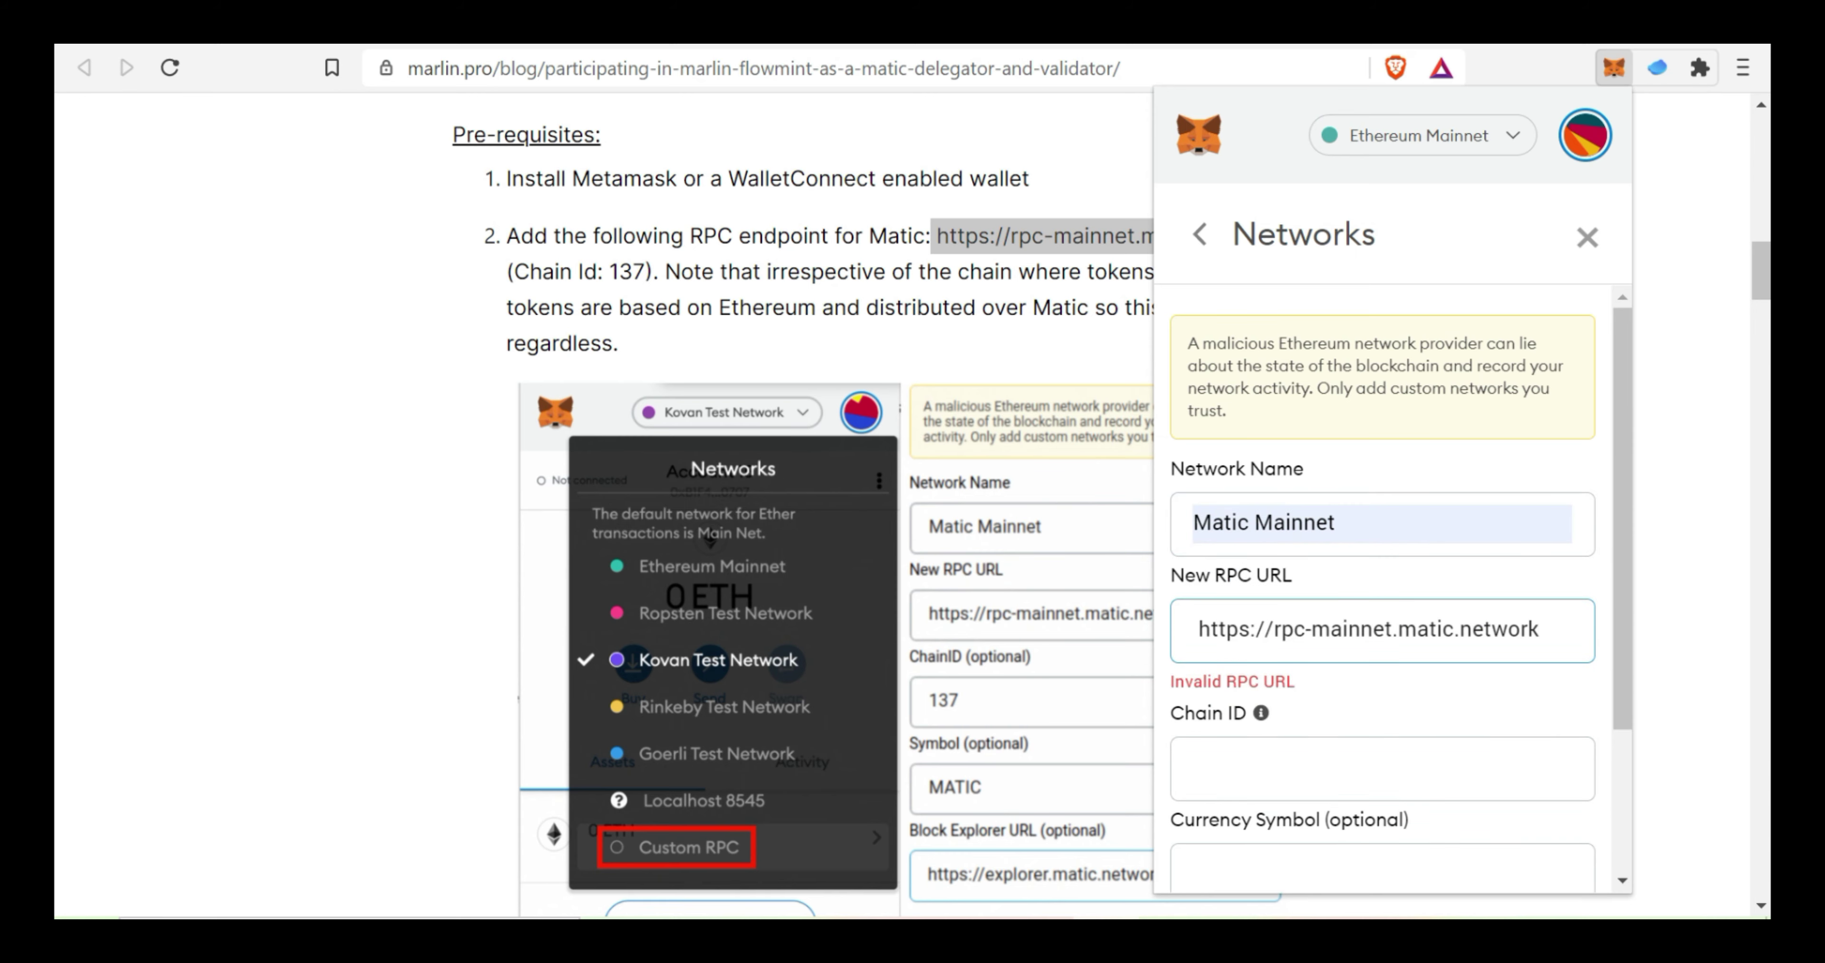
key("BackSpace")
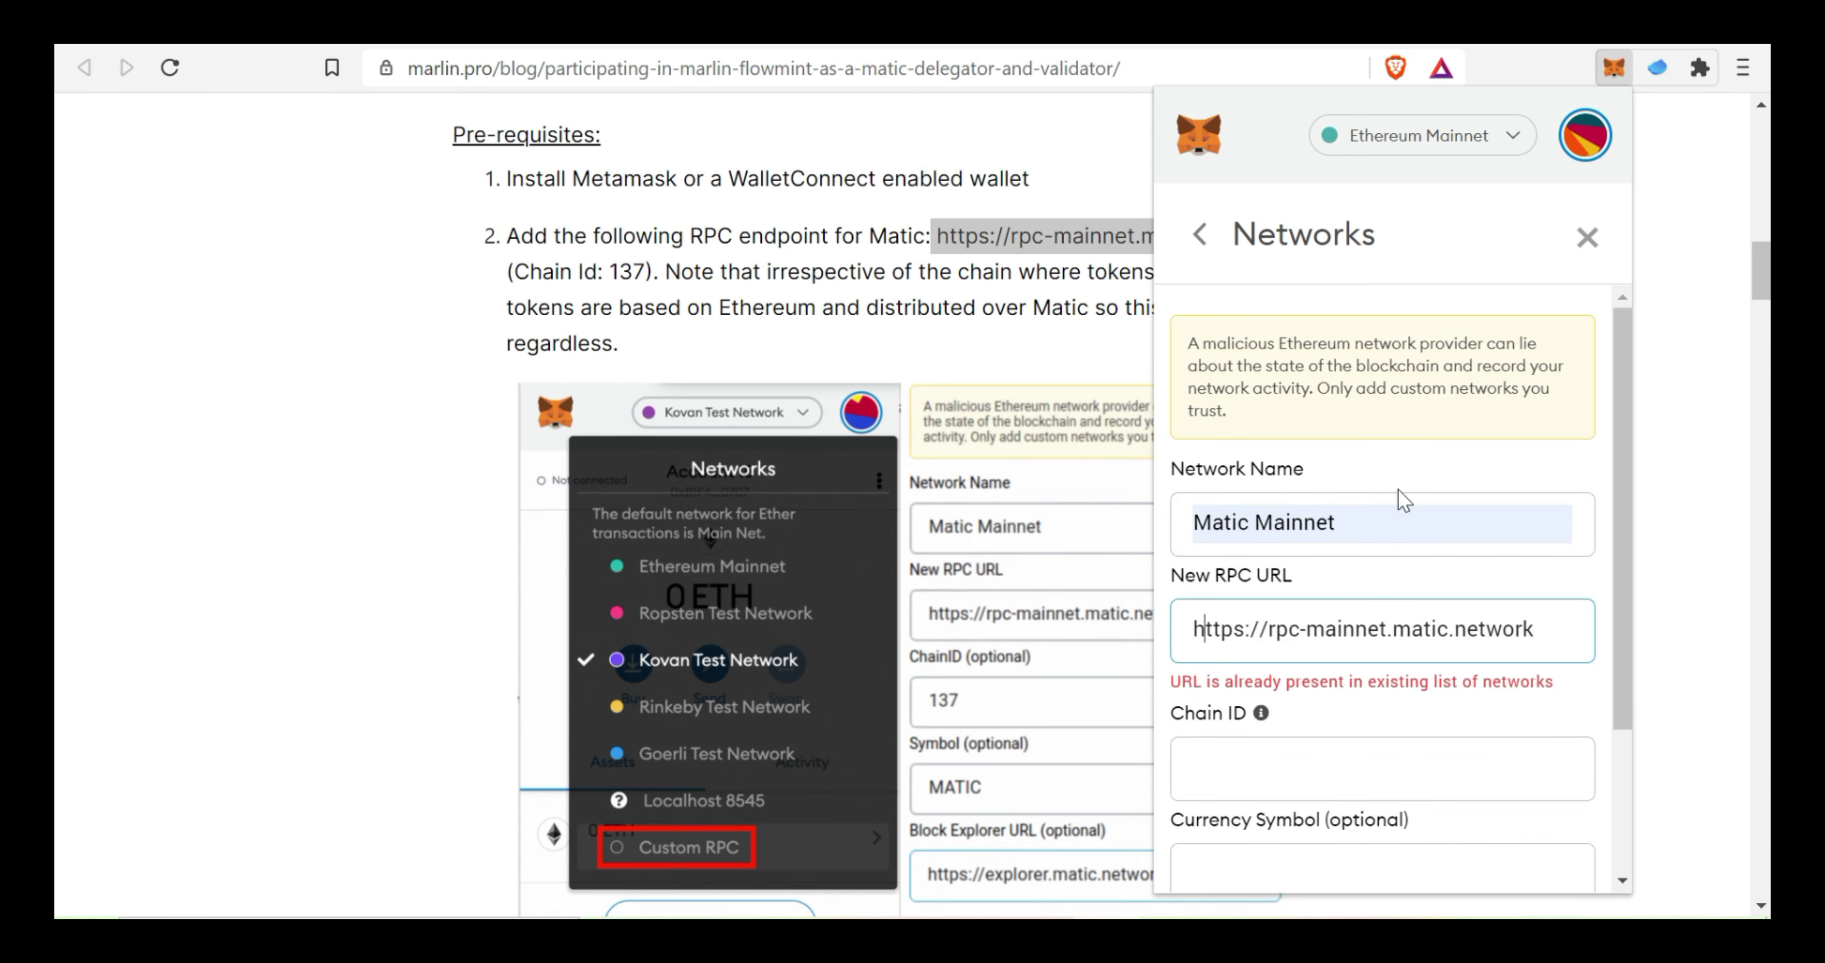
left_click_drag(1555, 682, 1202, 684)
Enter Chain ID 137 and currency symbol MATIC, then close the form without saving.
left_click(1211, 766)
type("137")
key("ctrl+a")
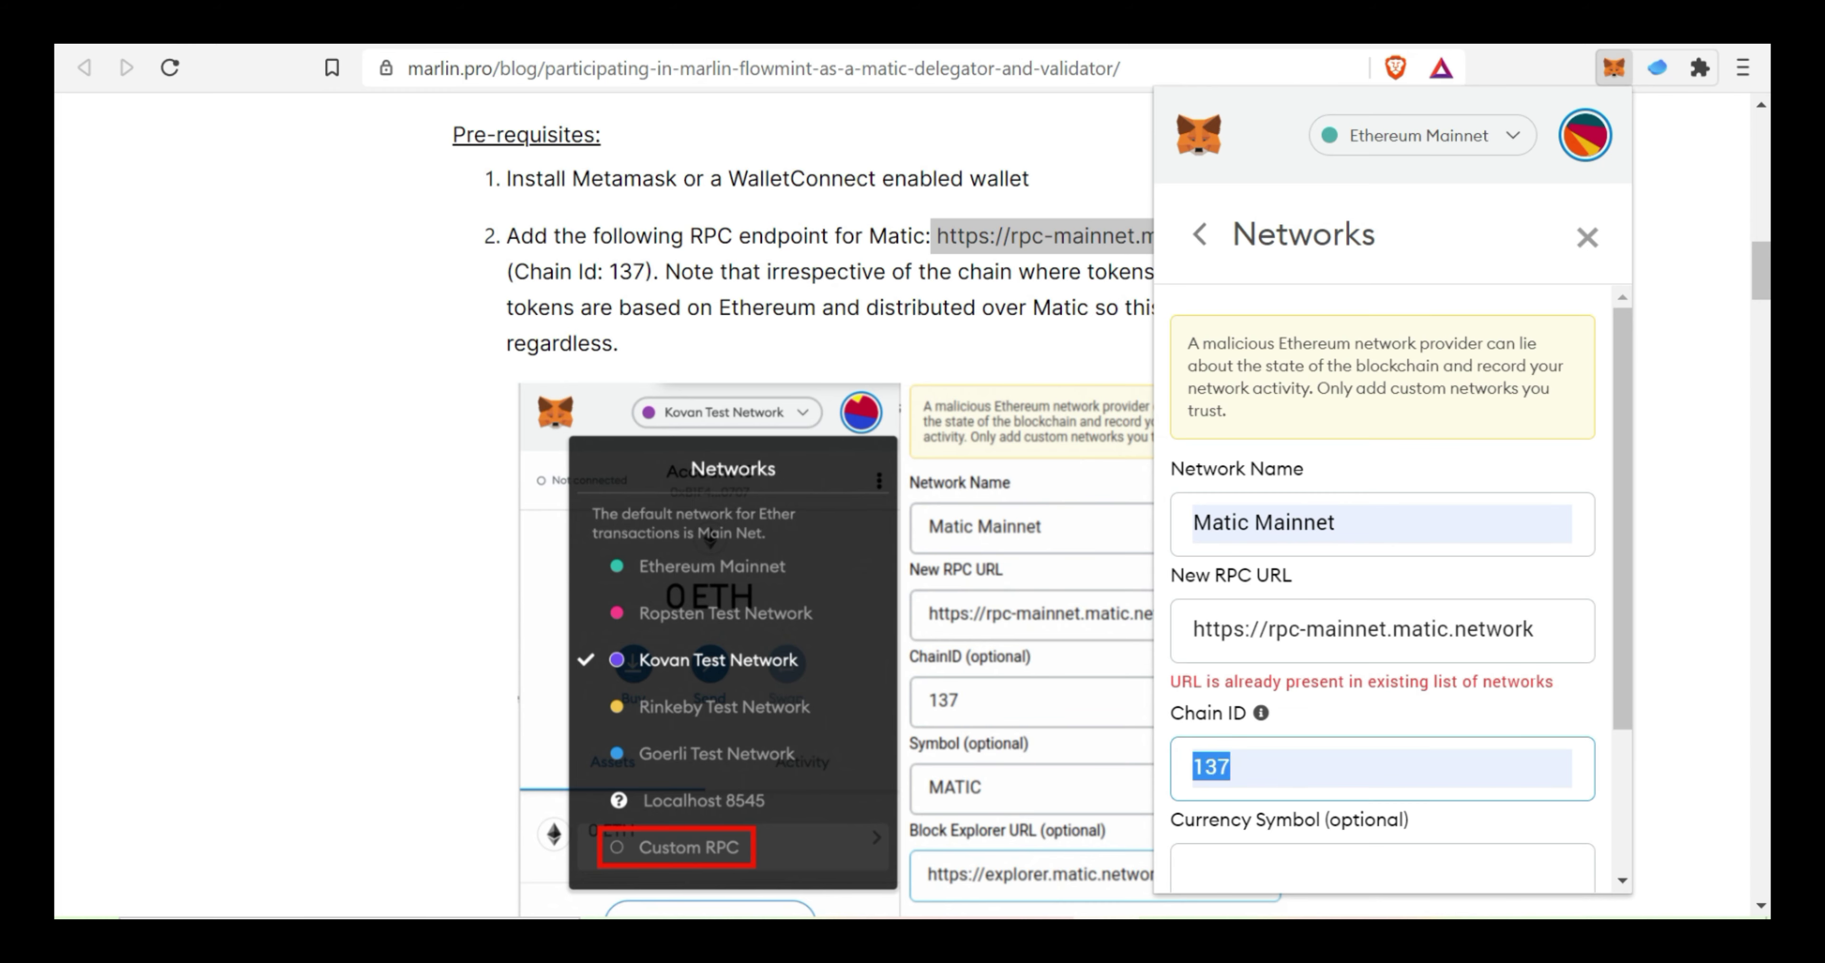
scroll(1618, 607, "down", 3)
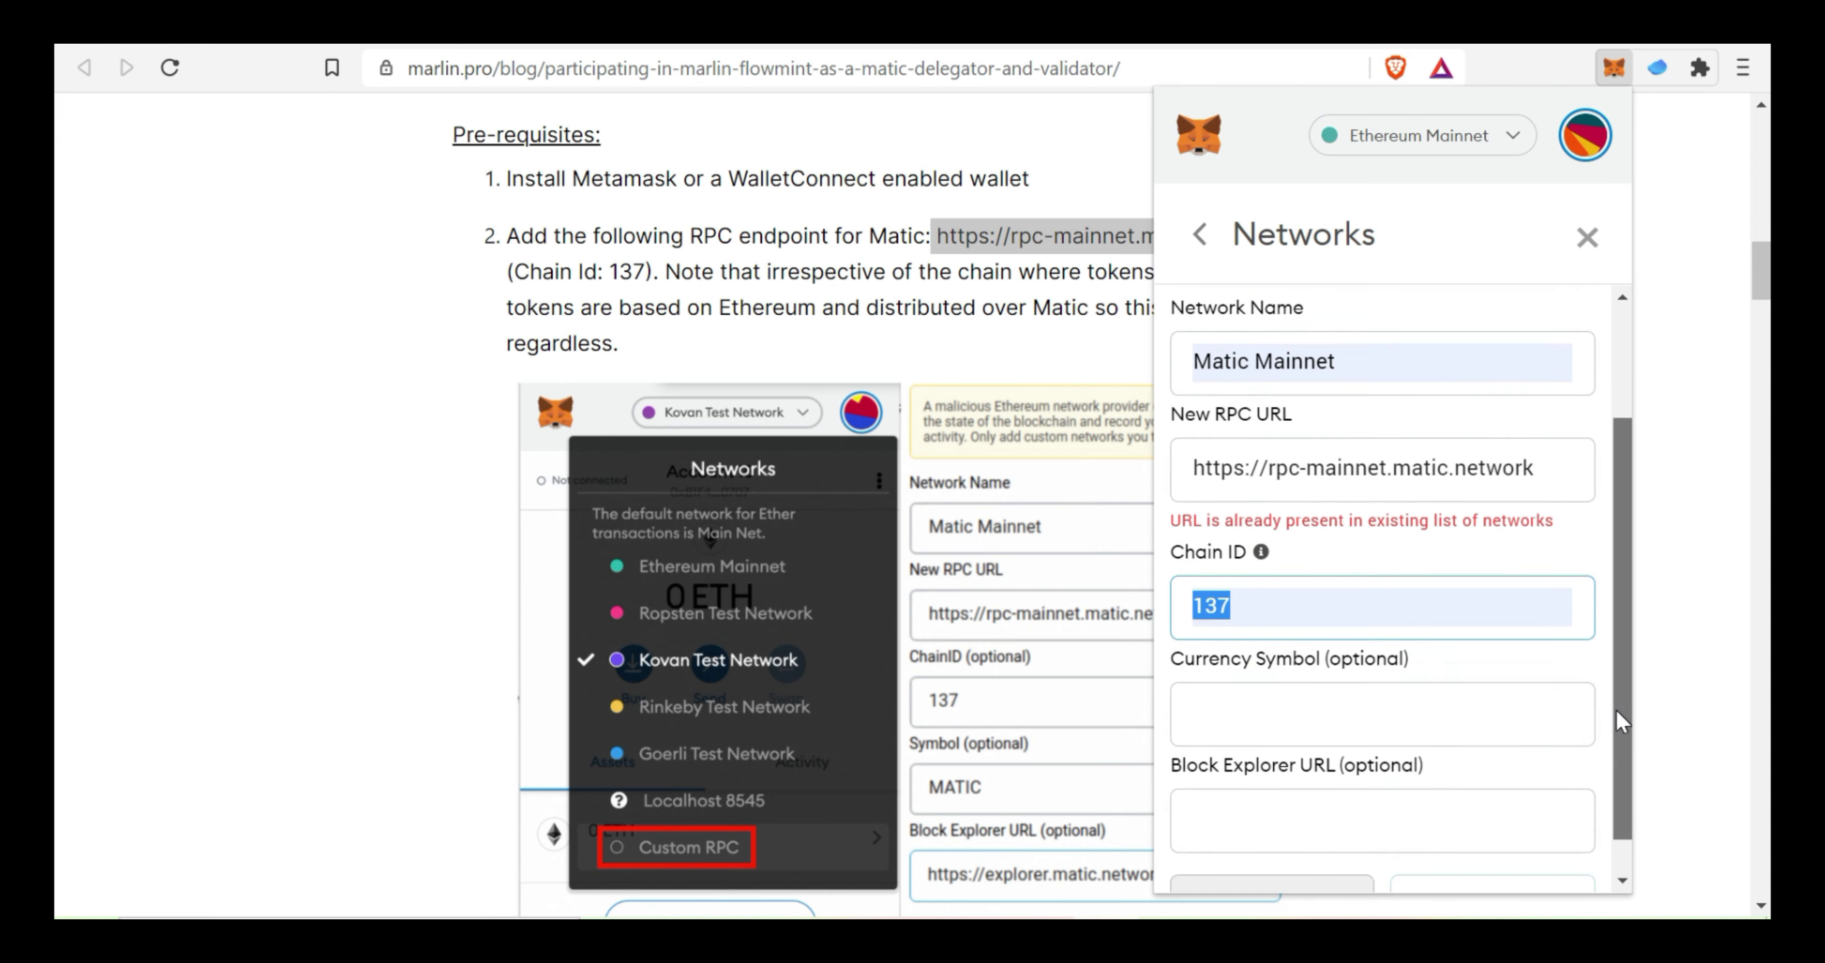
left_click(1381, 677)
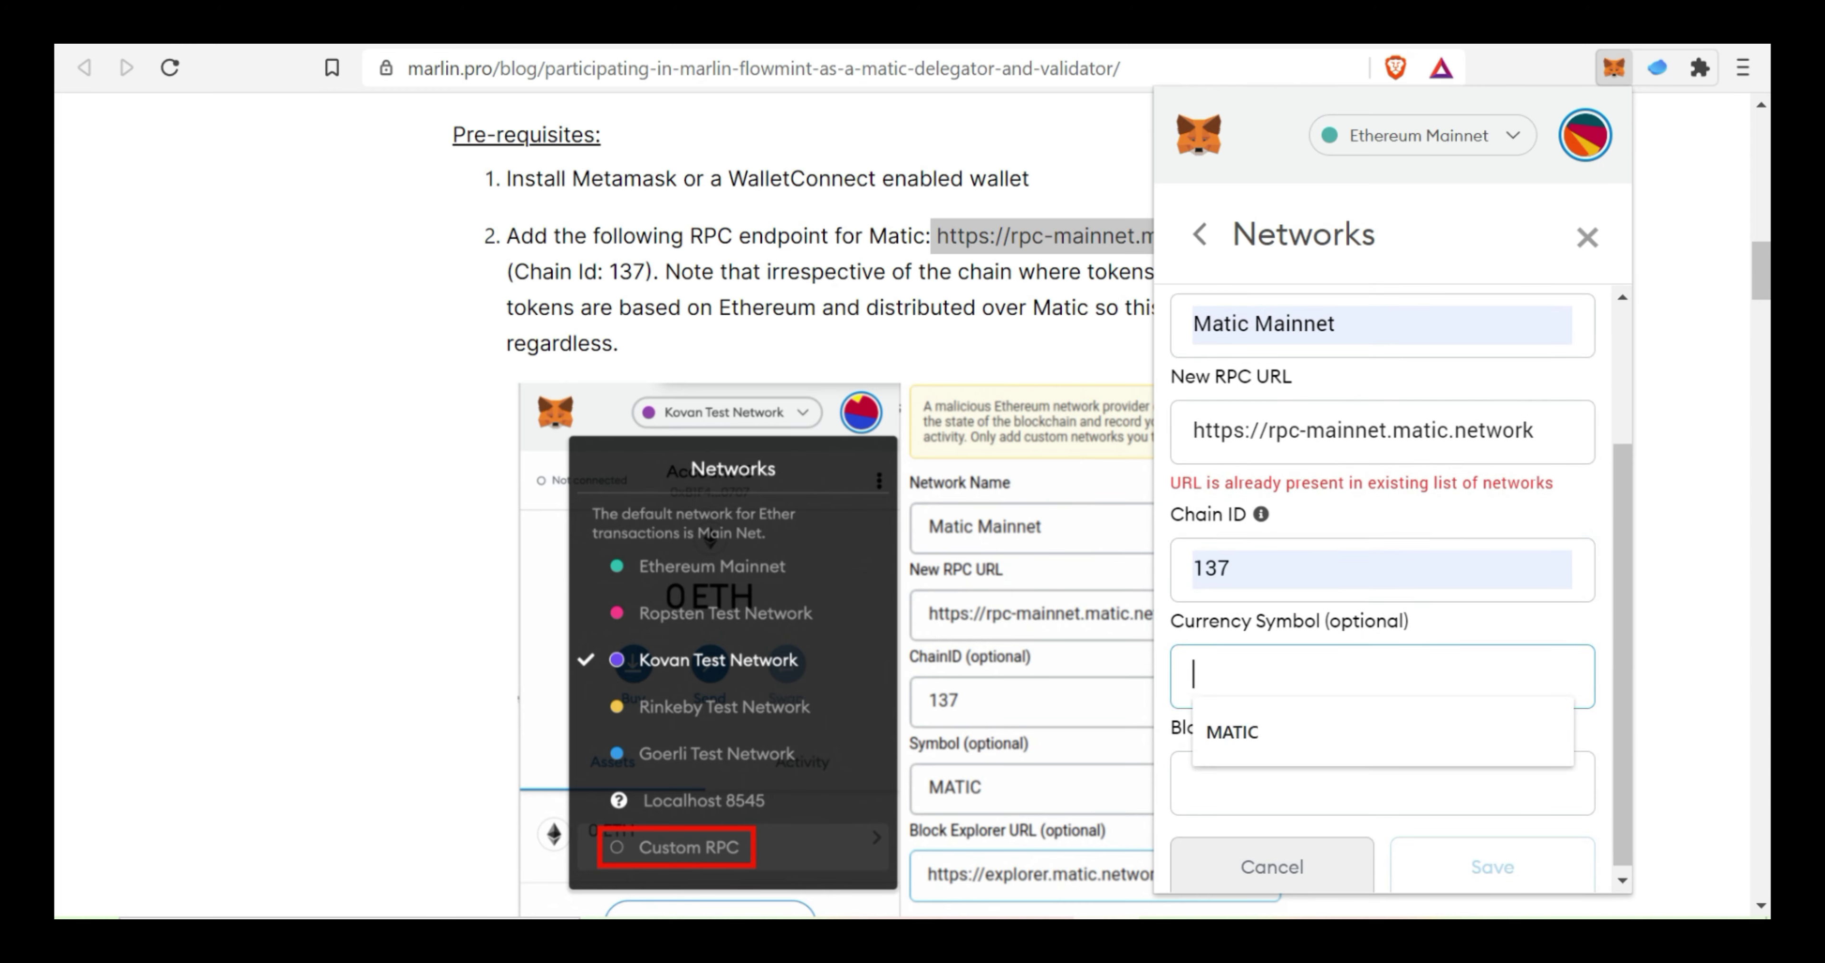
left_click(1328, 743)
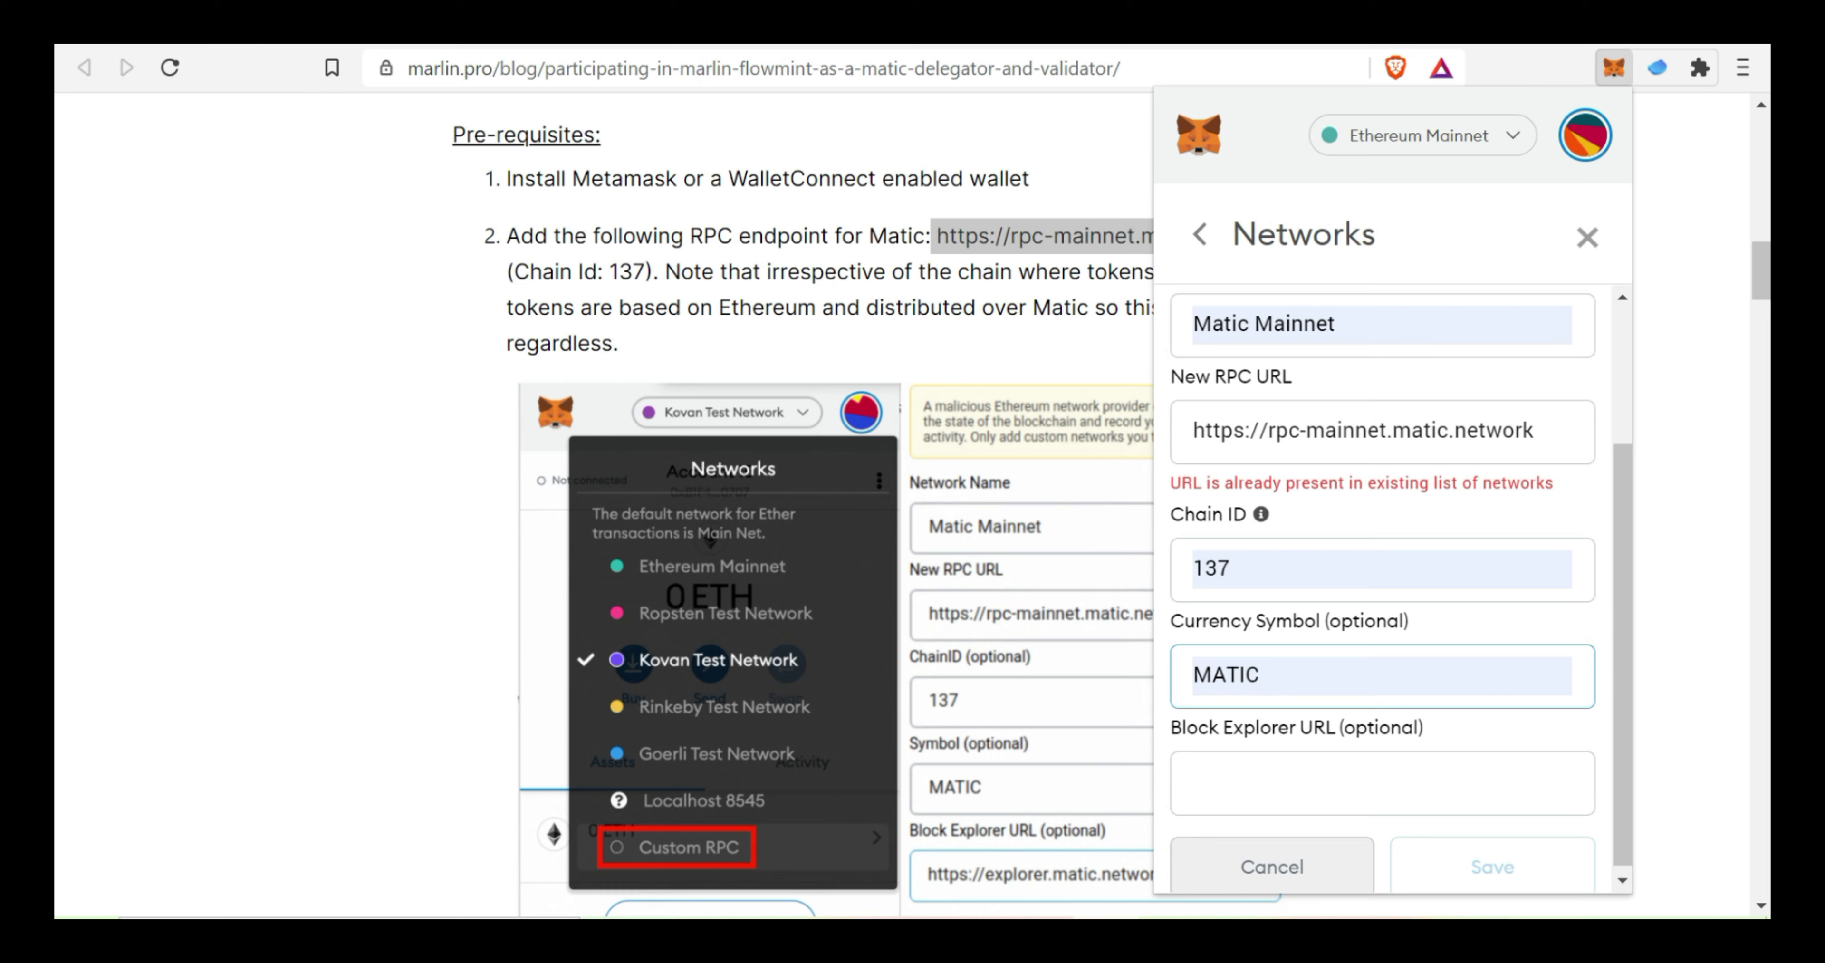
scroll(1452, 736, "down", 1)
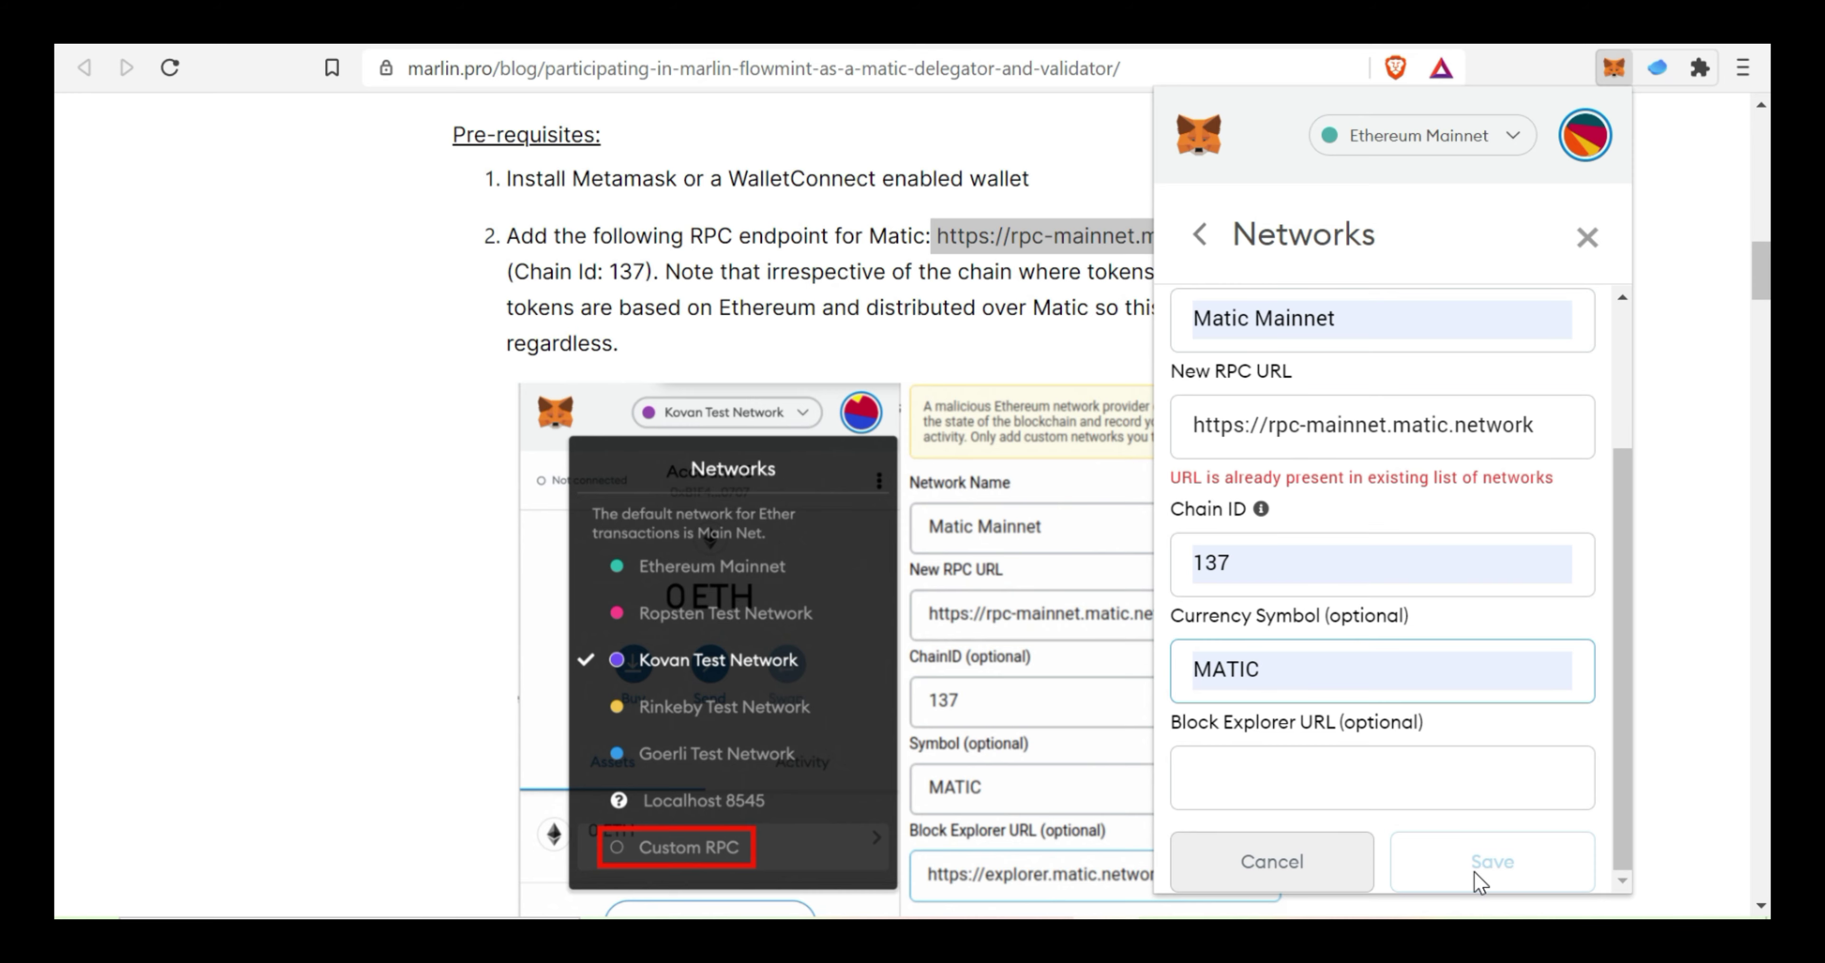
left_click(1587, 237)
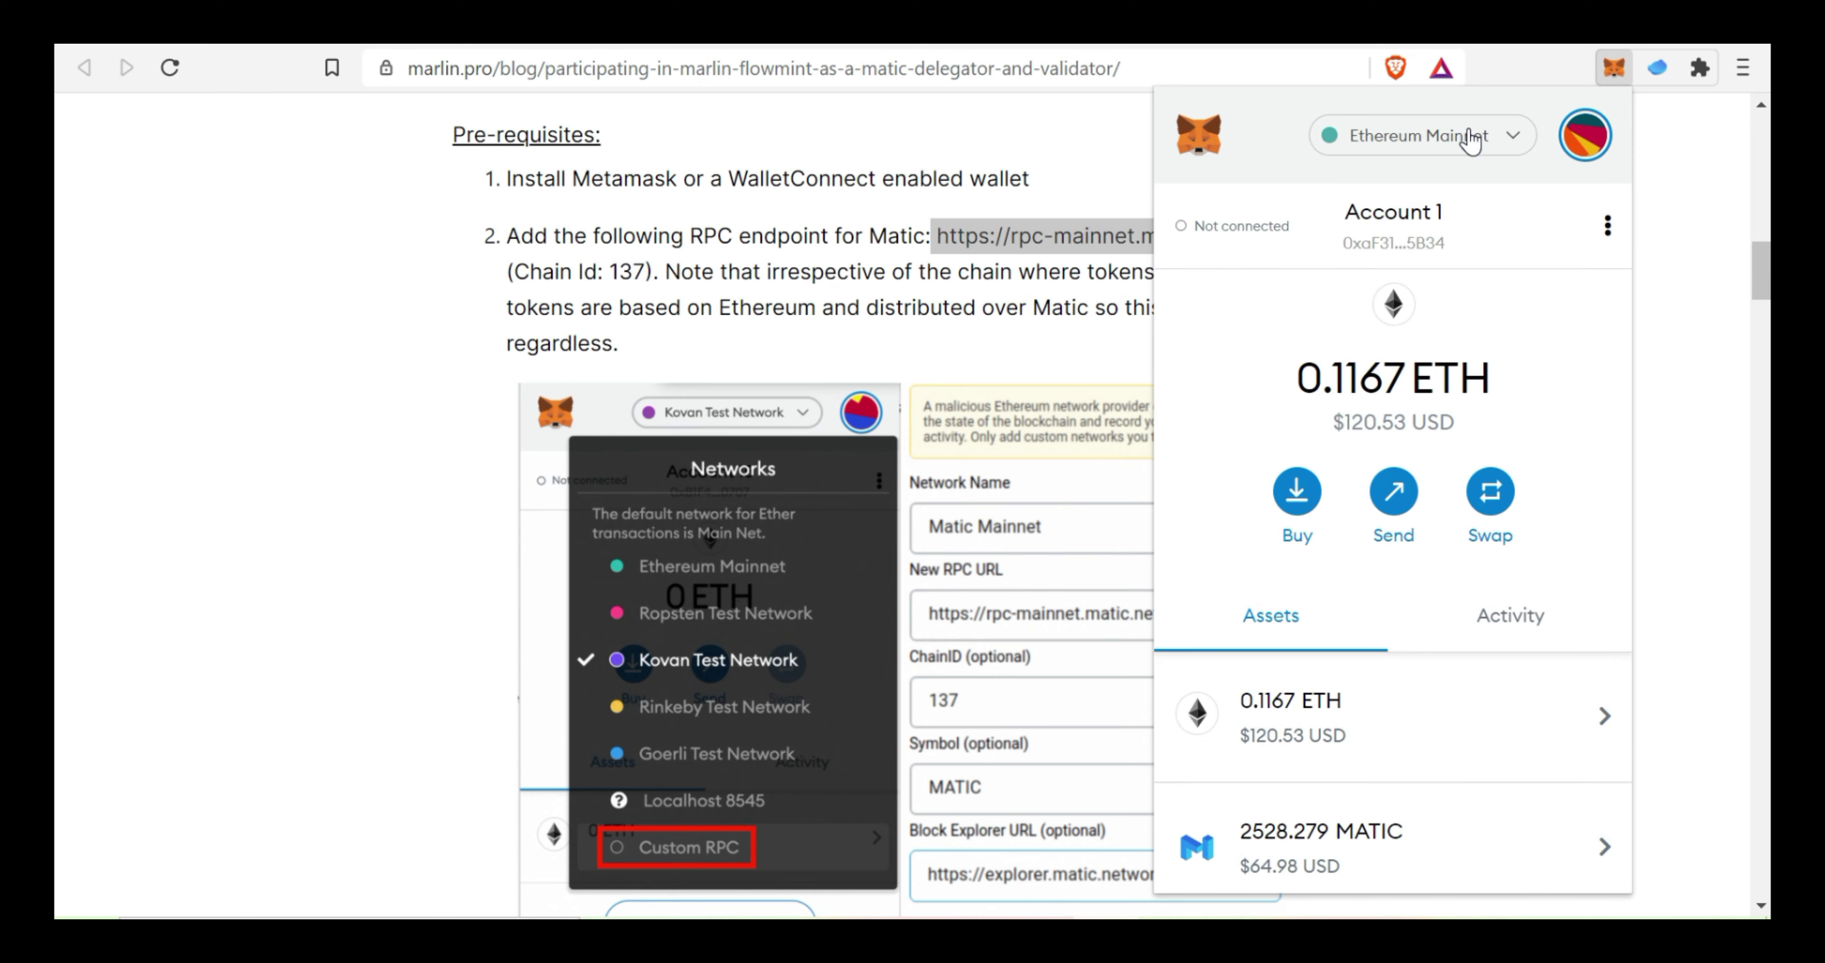
left_click(1471, 139)
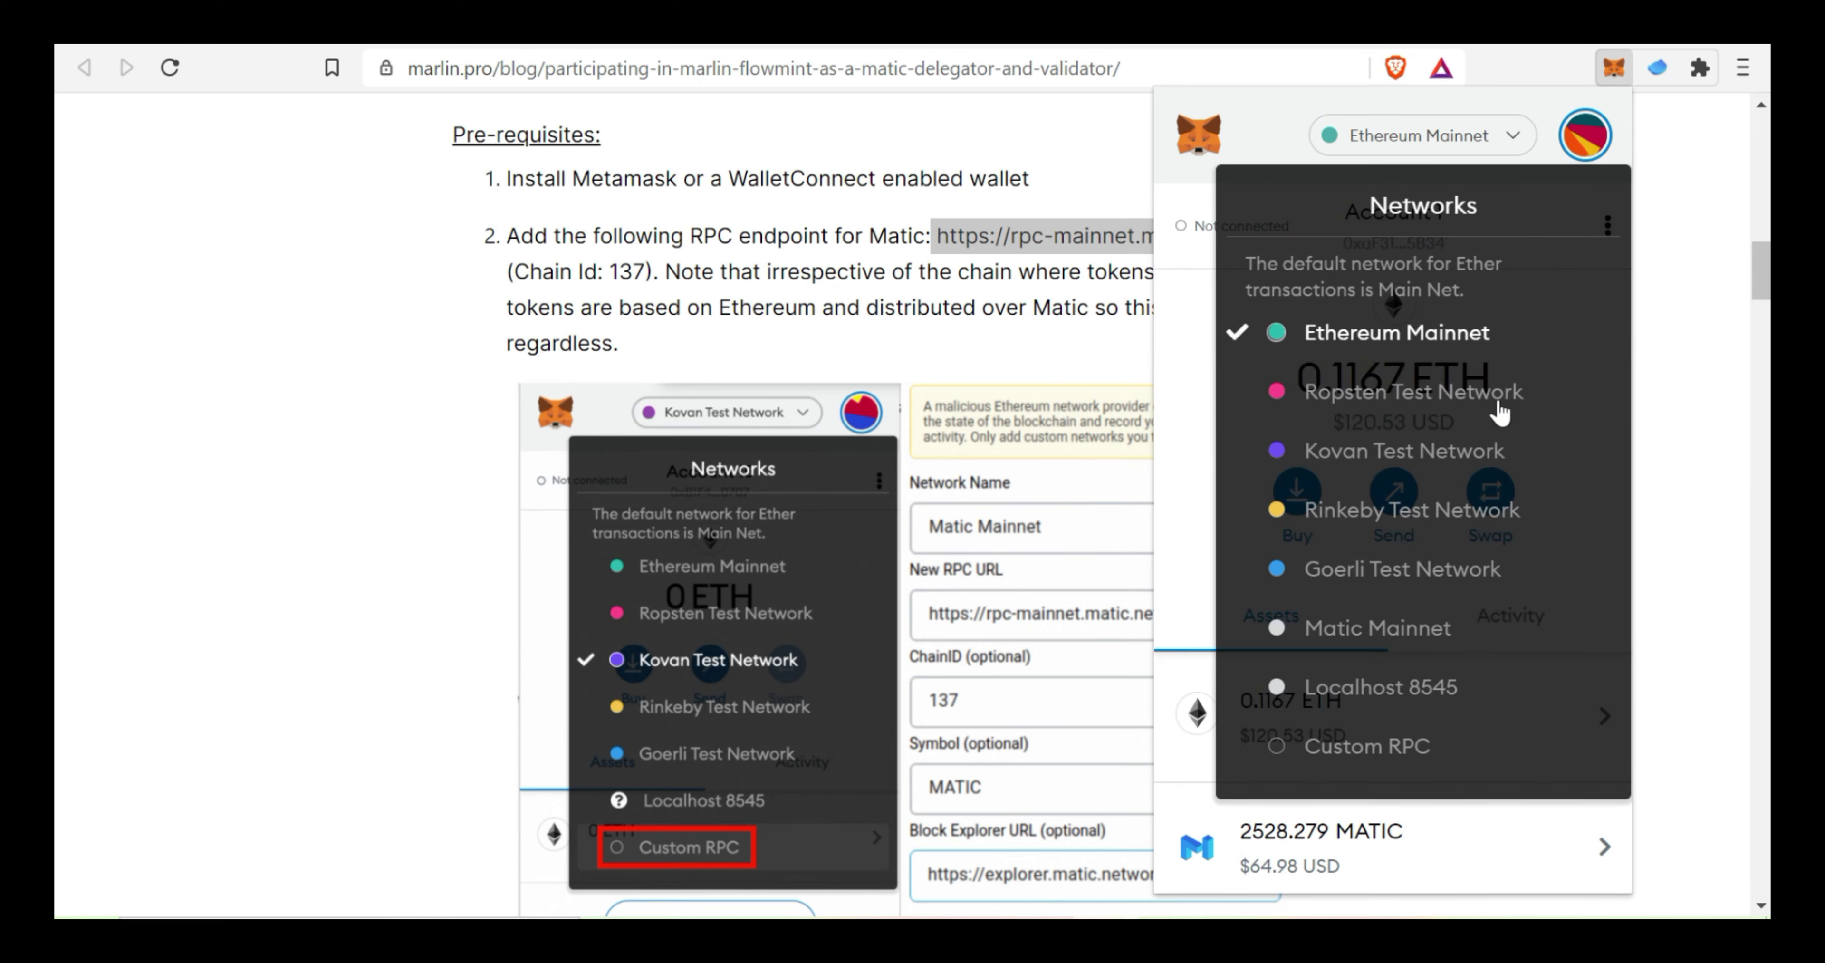
Close the MetaMask network list, leaving Ethereum Mainnet active.
left_click(1385, 630)
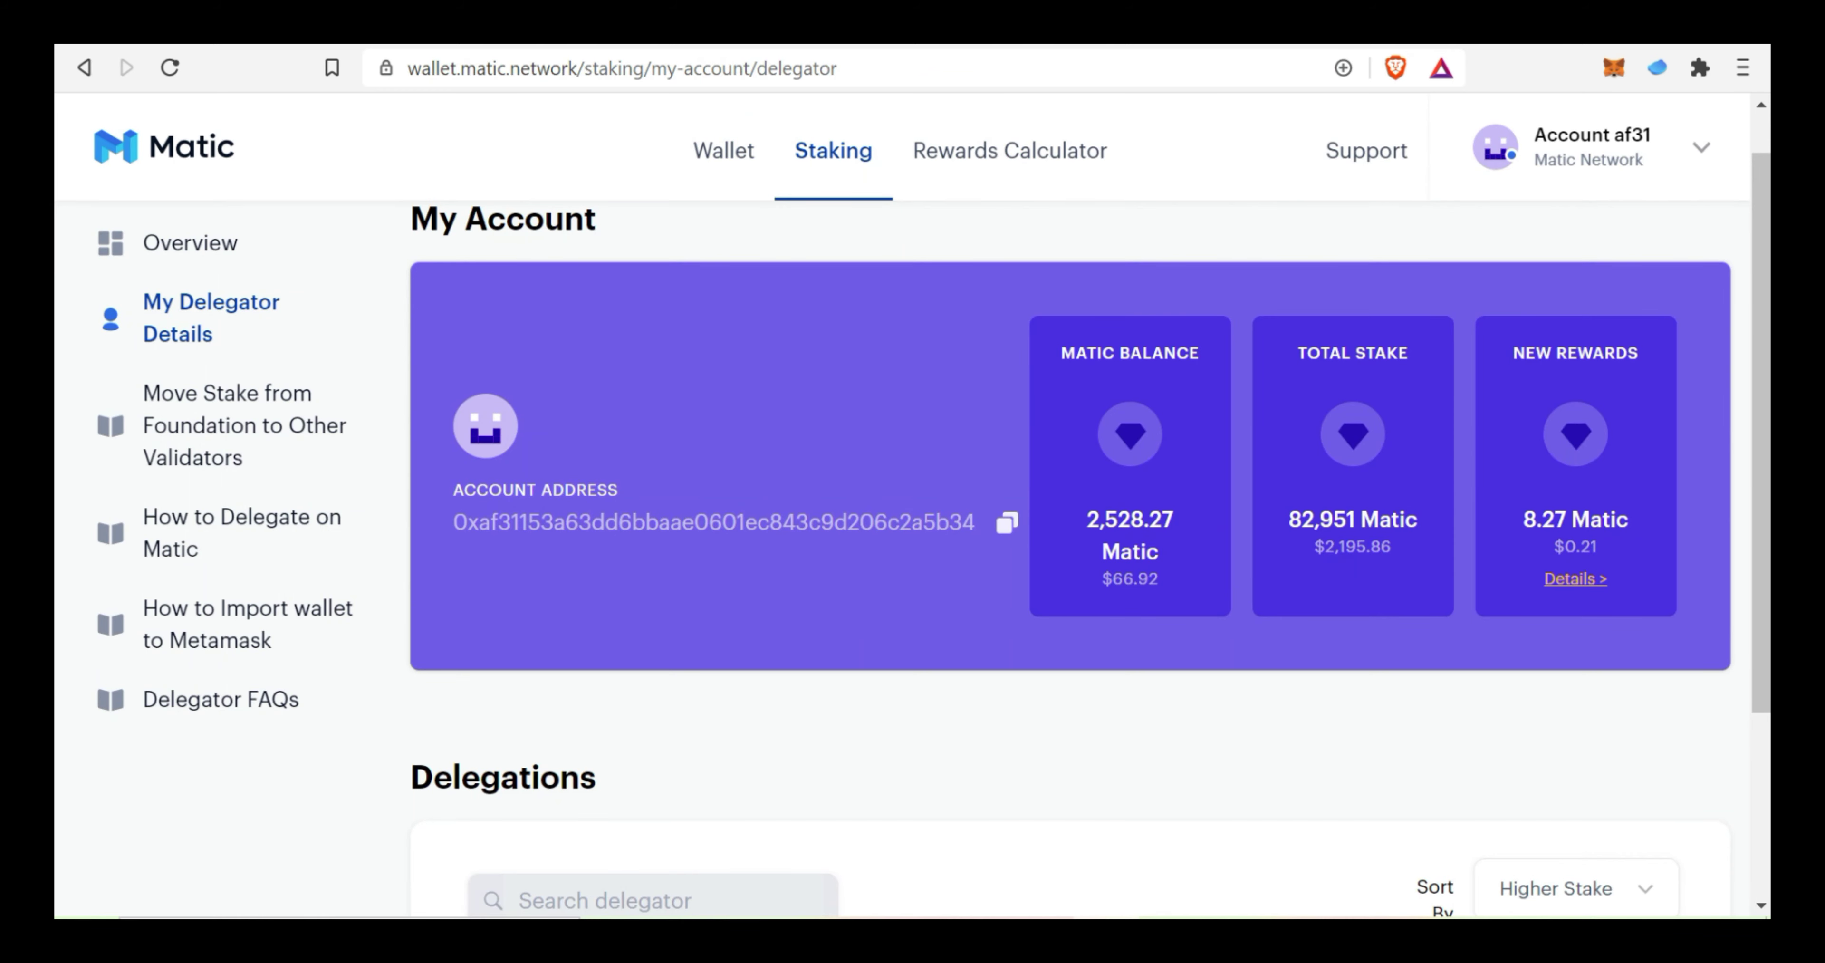
Scroll down to the delegations list showing 82,951 Matic staked.
scroll(943, 605, "down", 3)
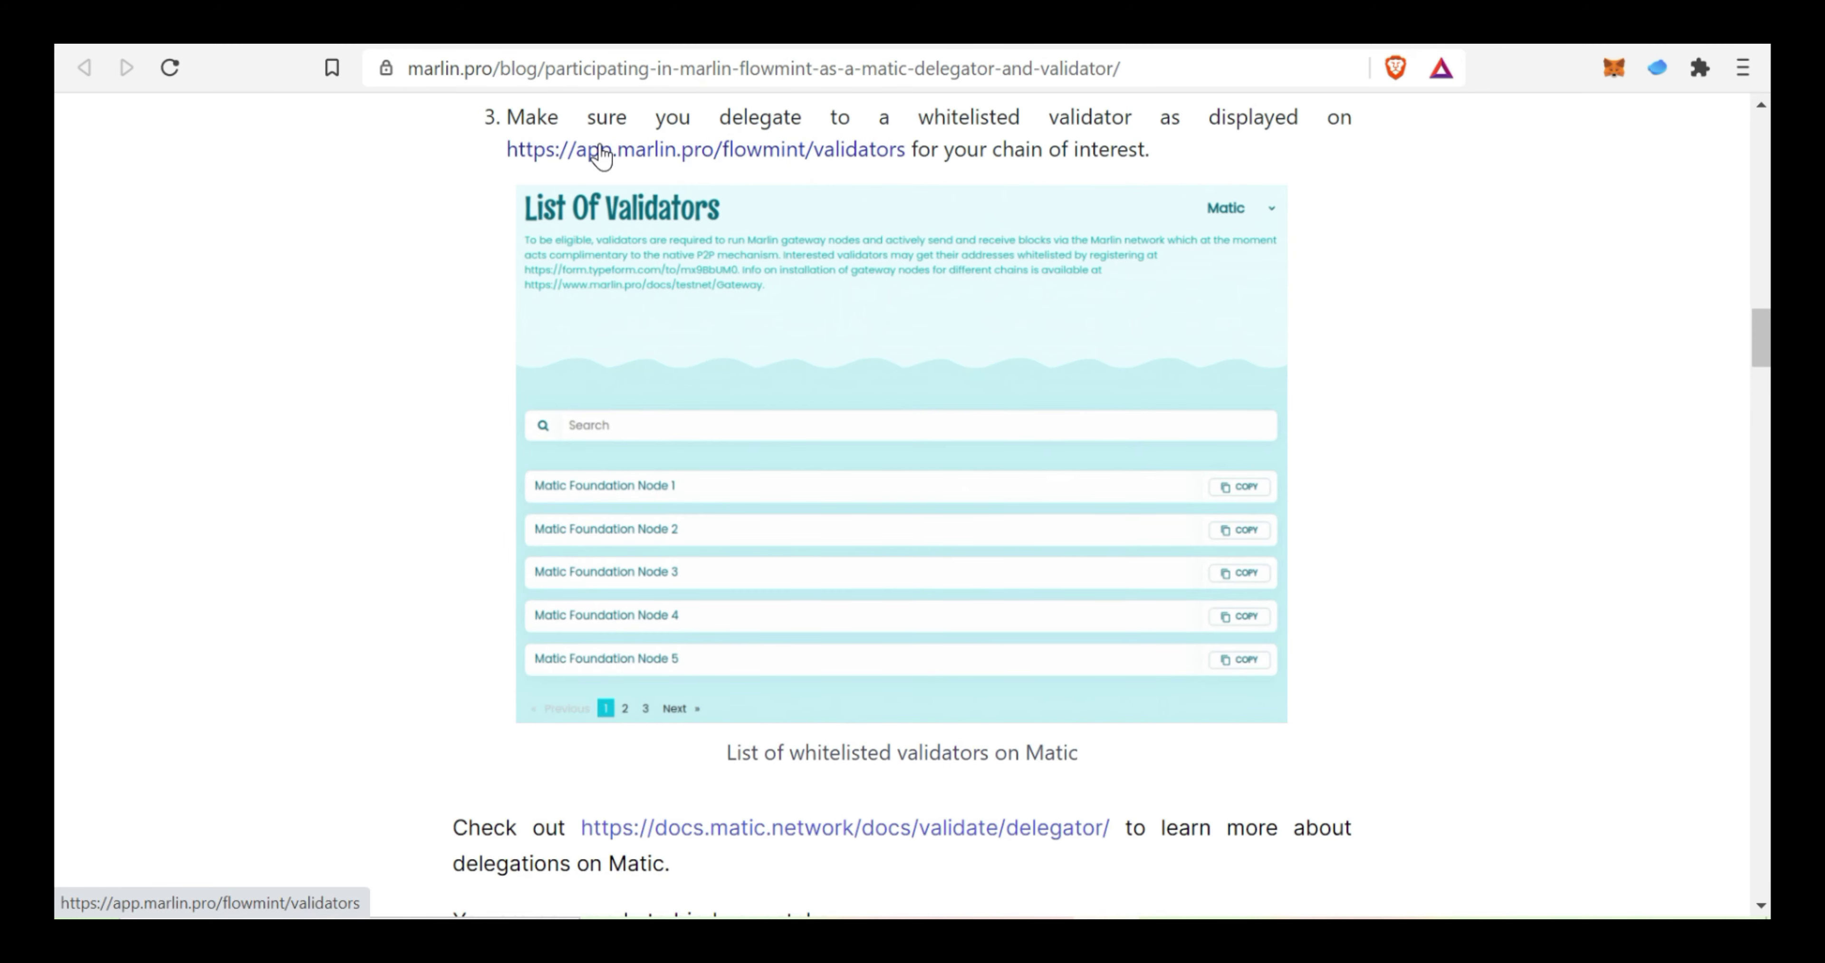
Open the FlowMint validators list in a new tab and filter it to Matic.
right_click(830, 155)
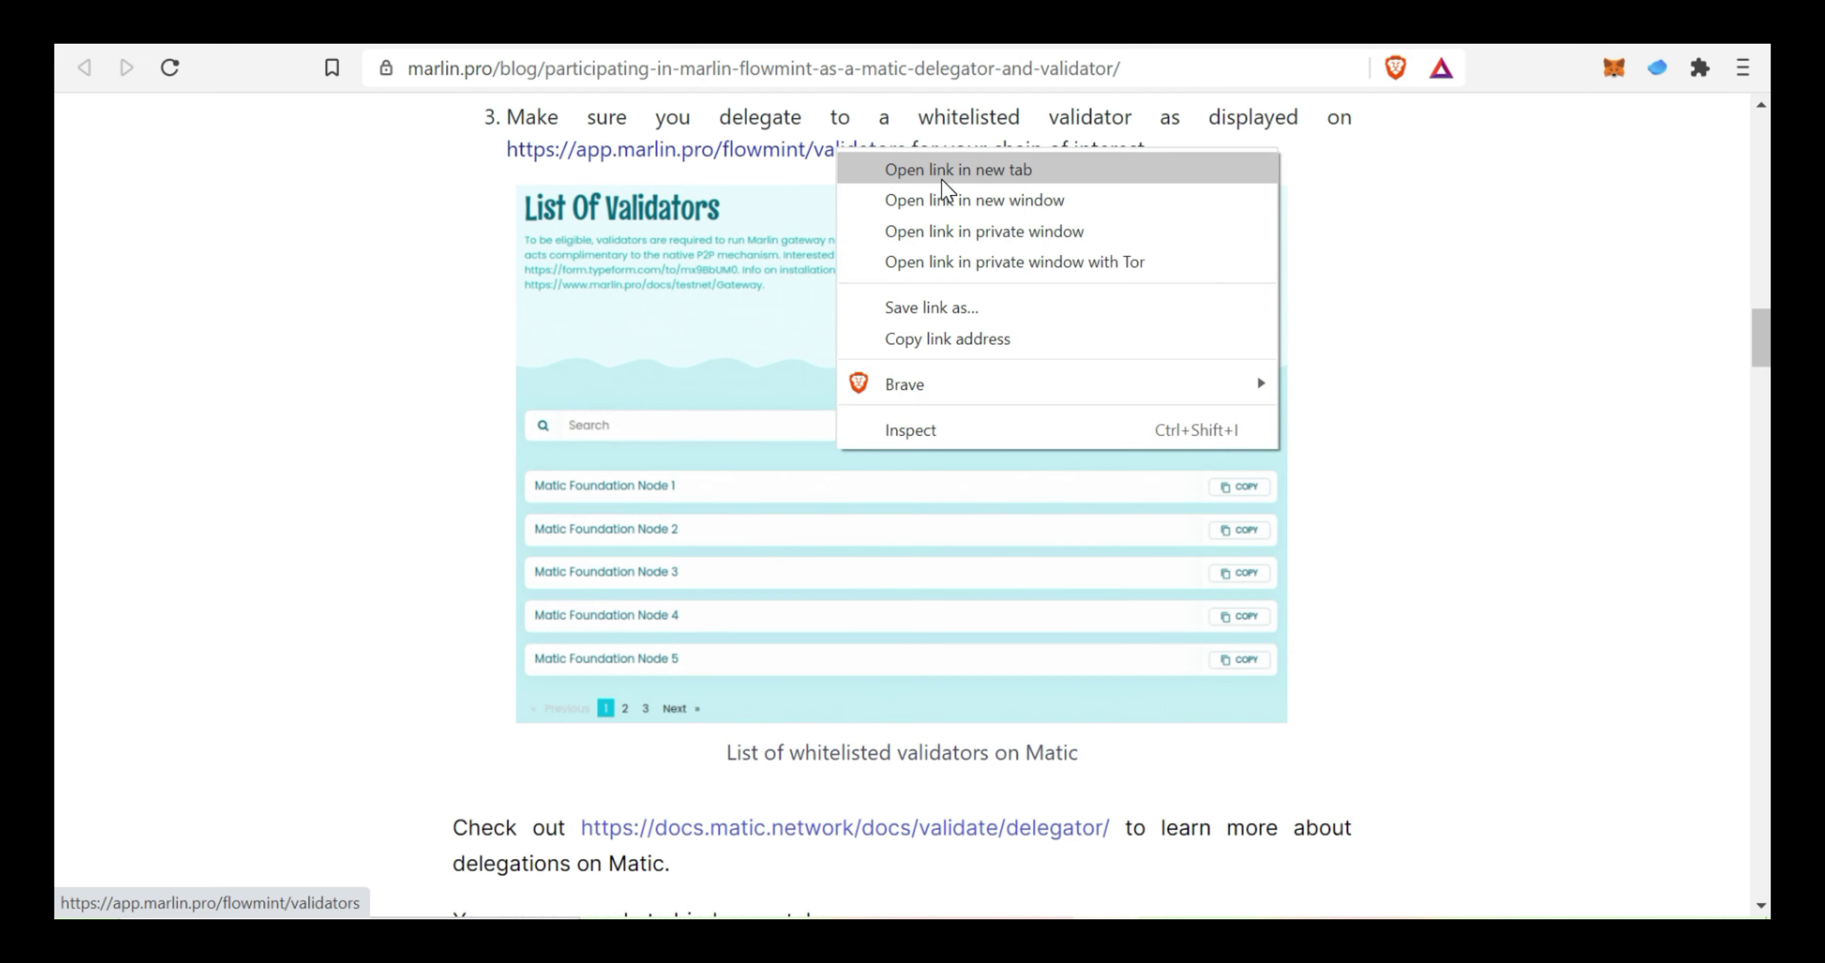
left_click(941, 180)
left_click(807, 44)
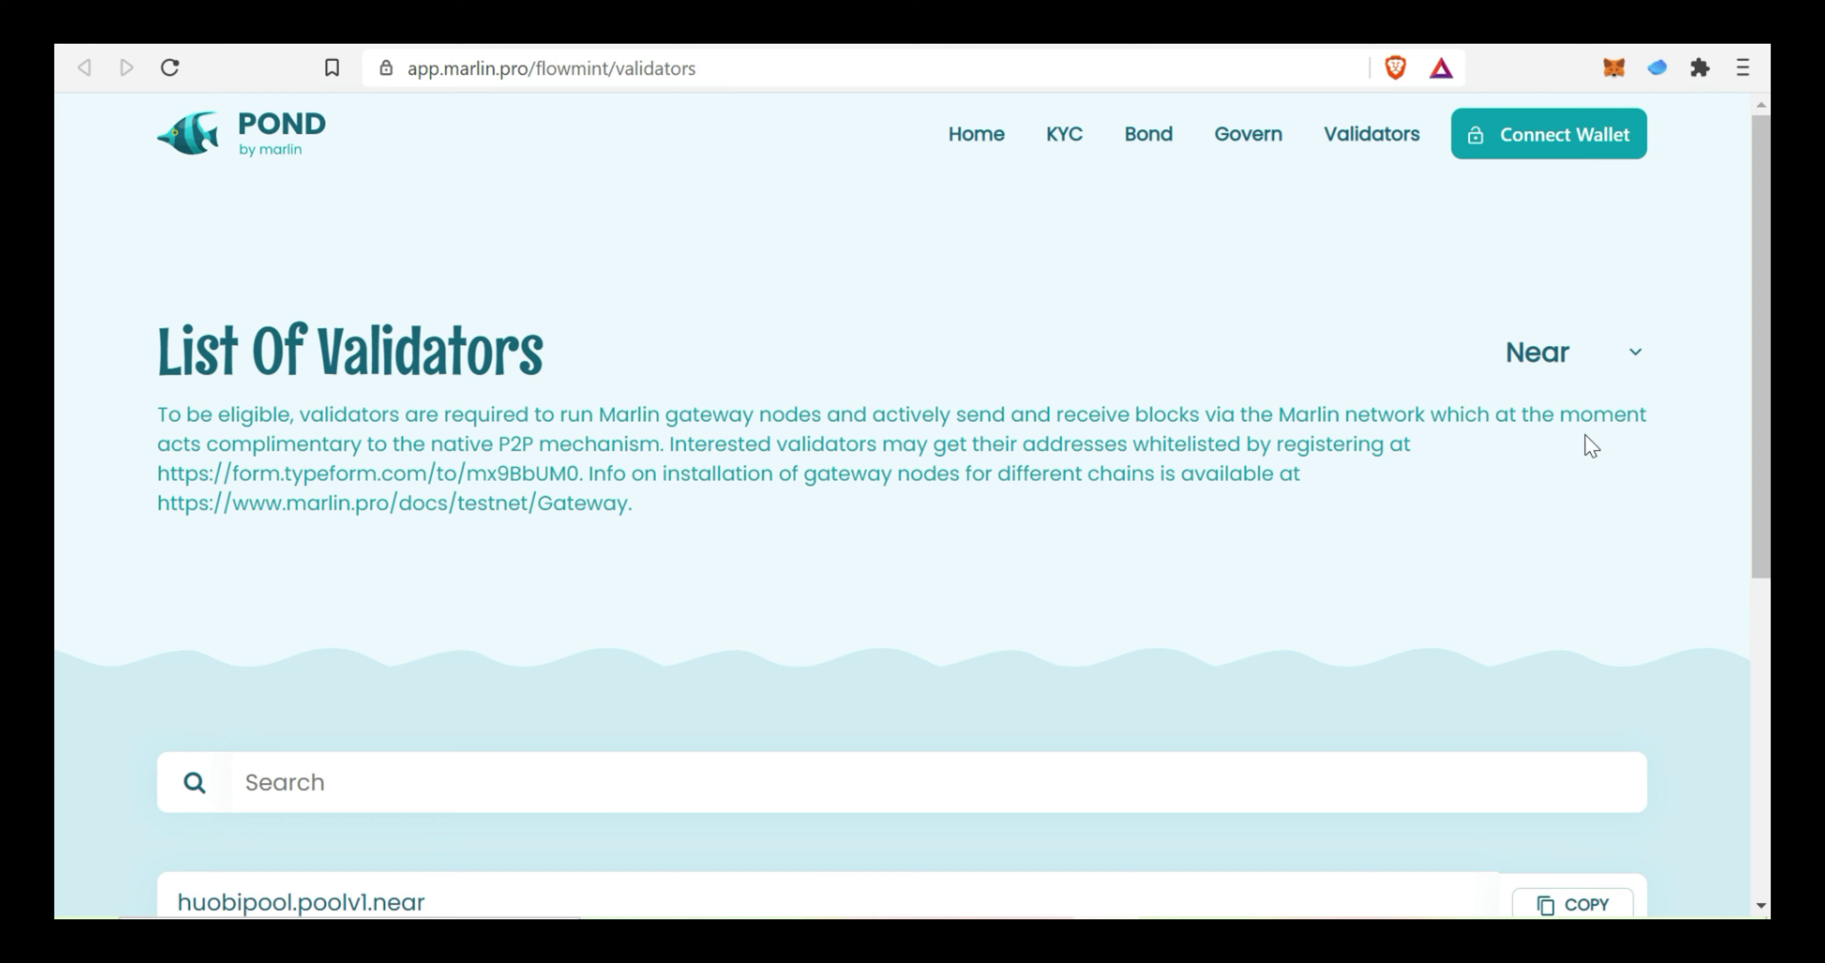
left_click(1635, 353)
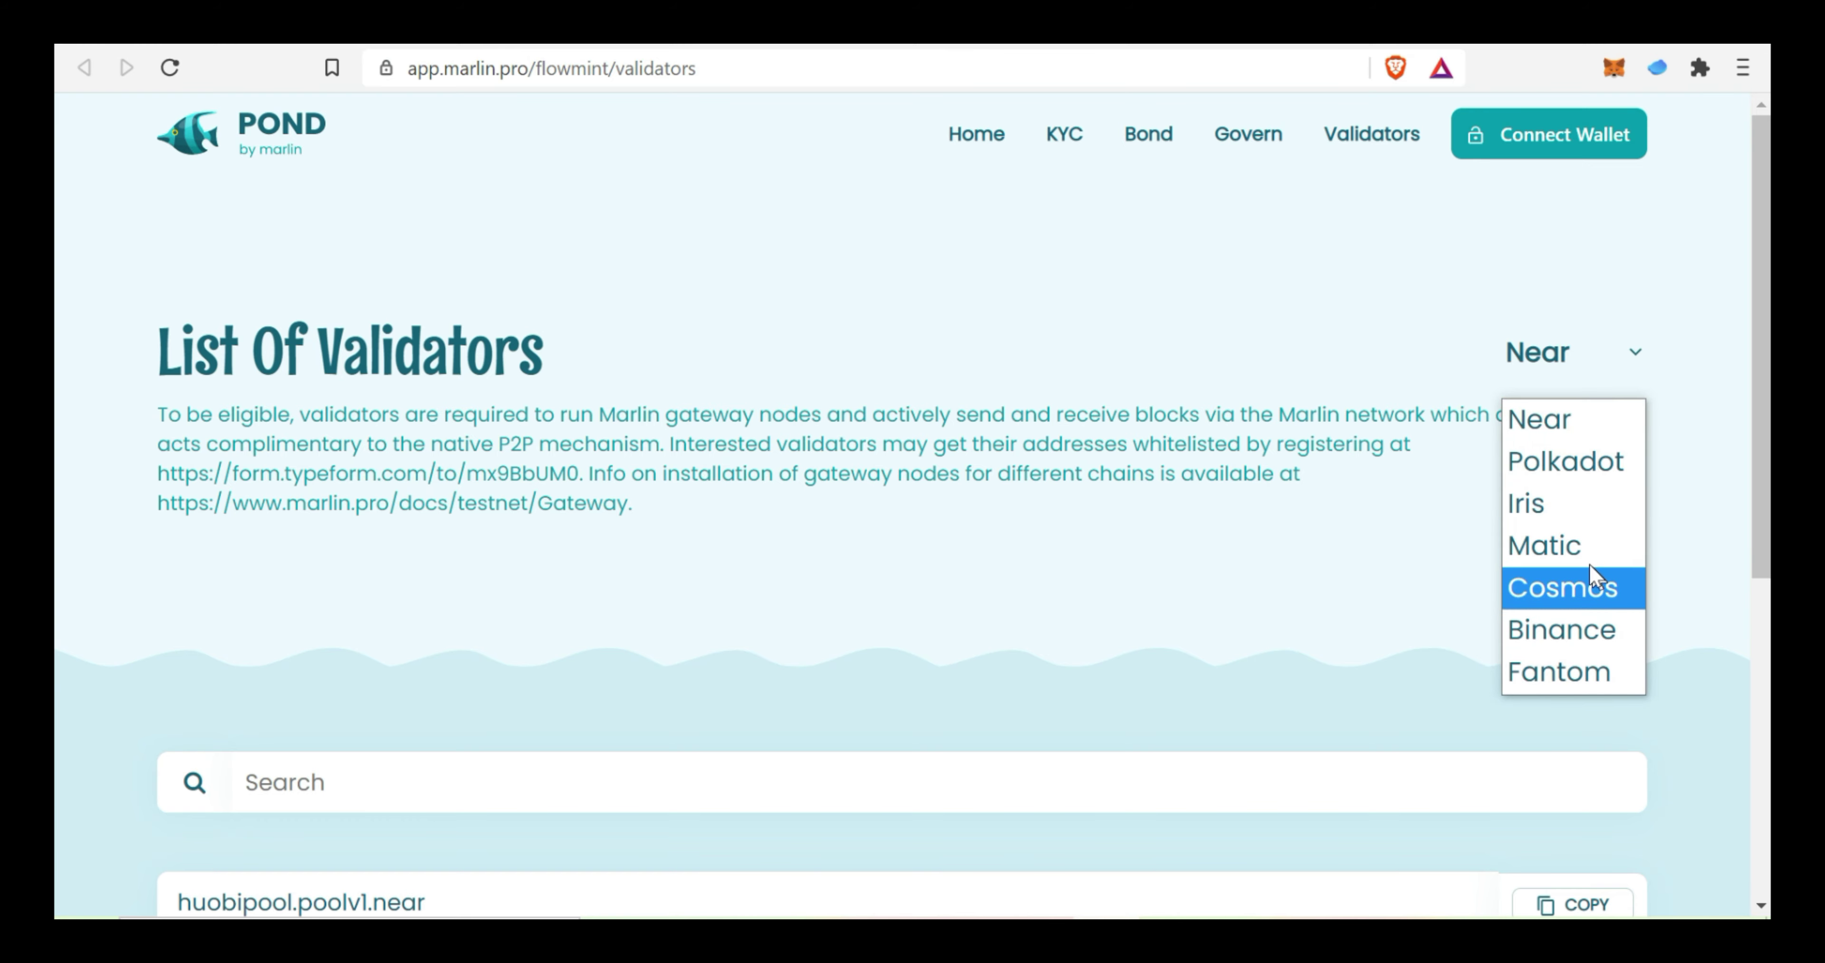
left_click(1587, 546)
Page through the Matic validators to page 6 and select Matic Foundation Node 7.
scroll(1585, 561, "down", 5)
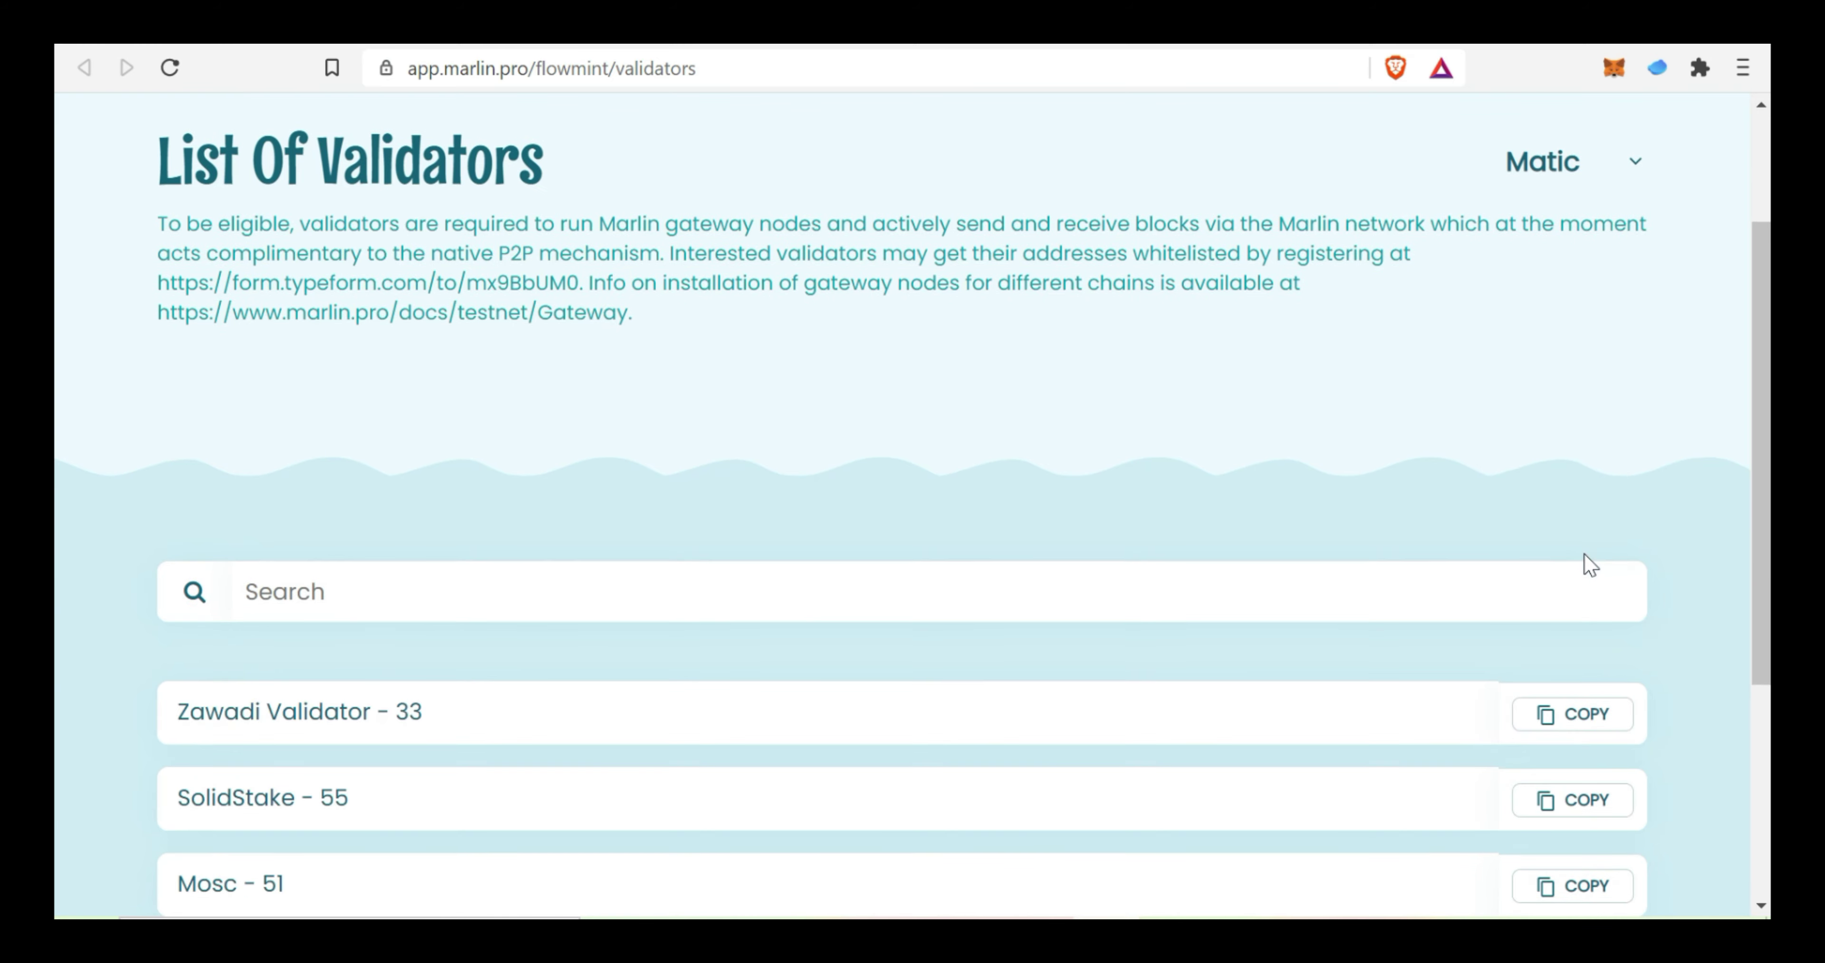
scroll(884, 534, "up", 3)
scroll(884, 533, "down", 3)
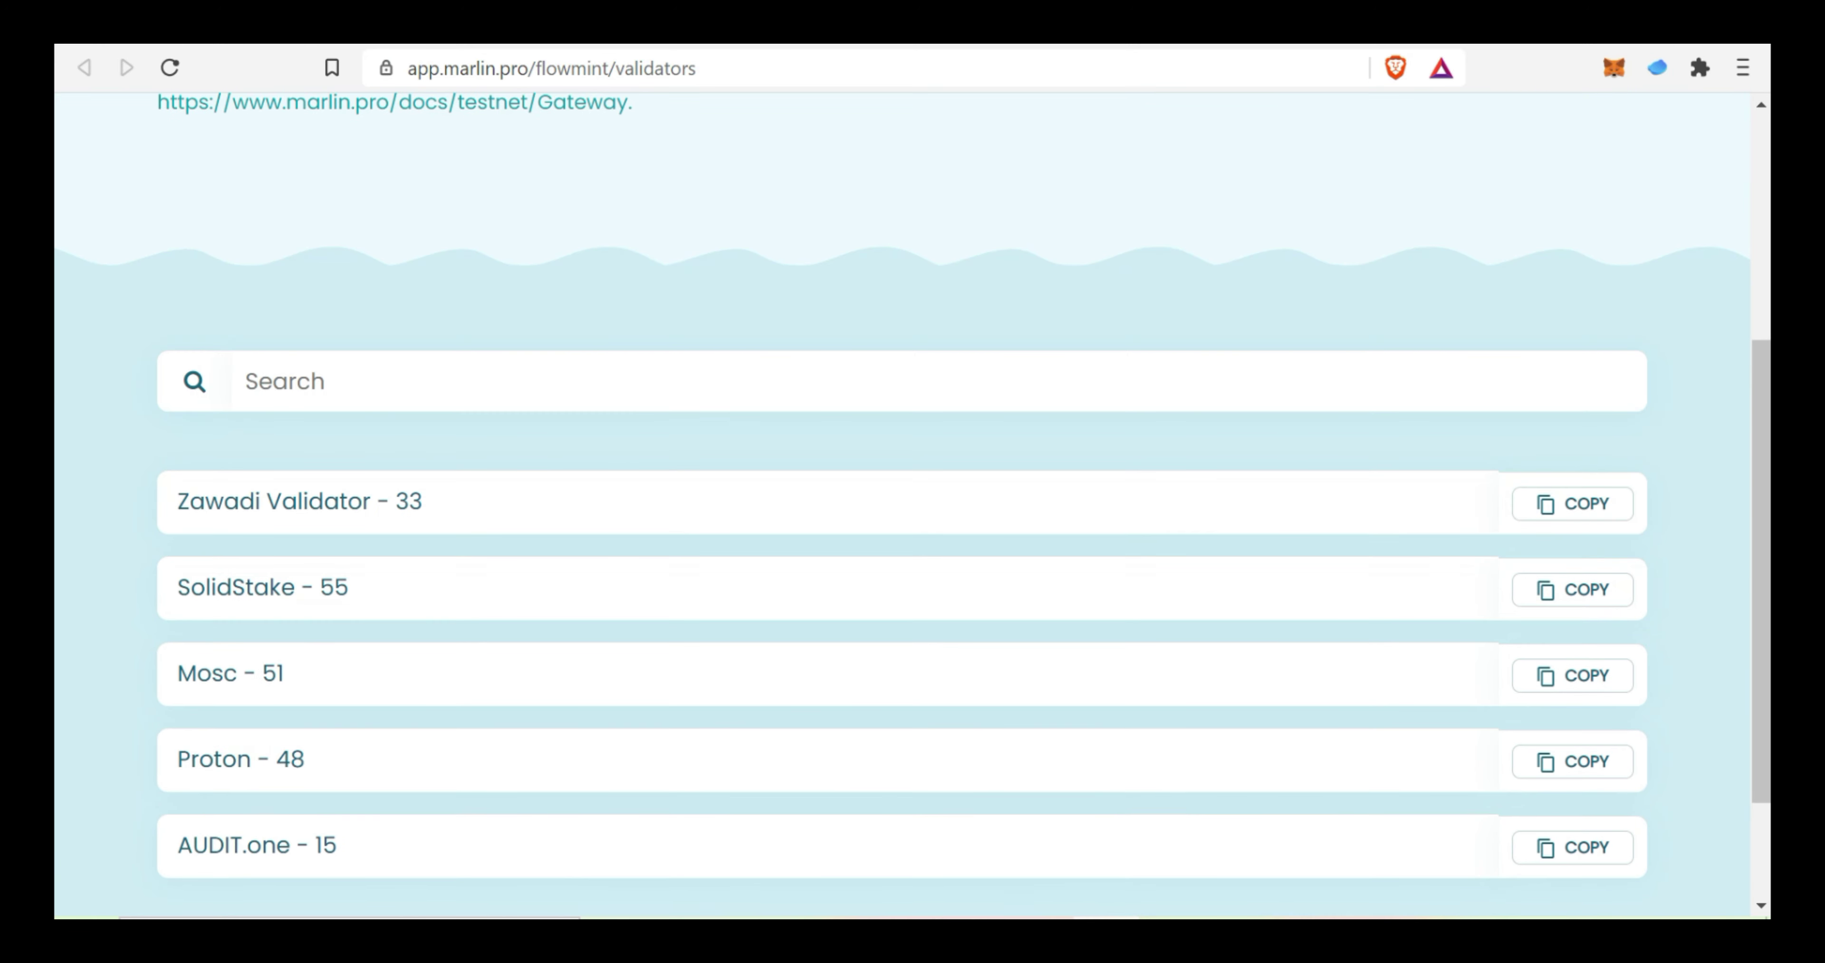
scroll(884, 533, "down", 2)
left_click(356, 810)
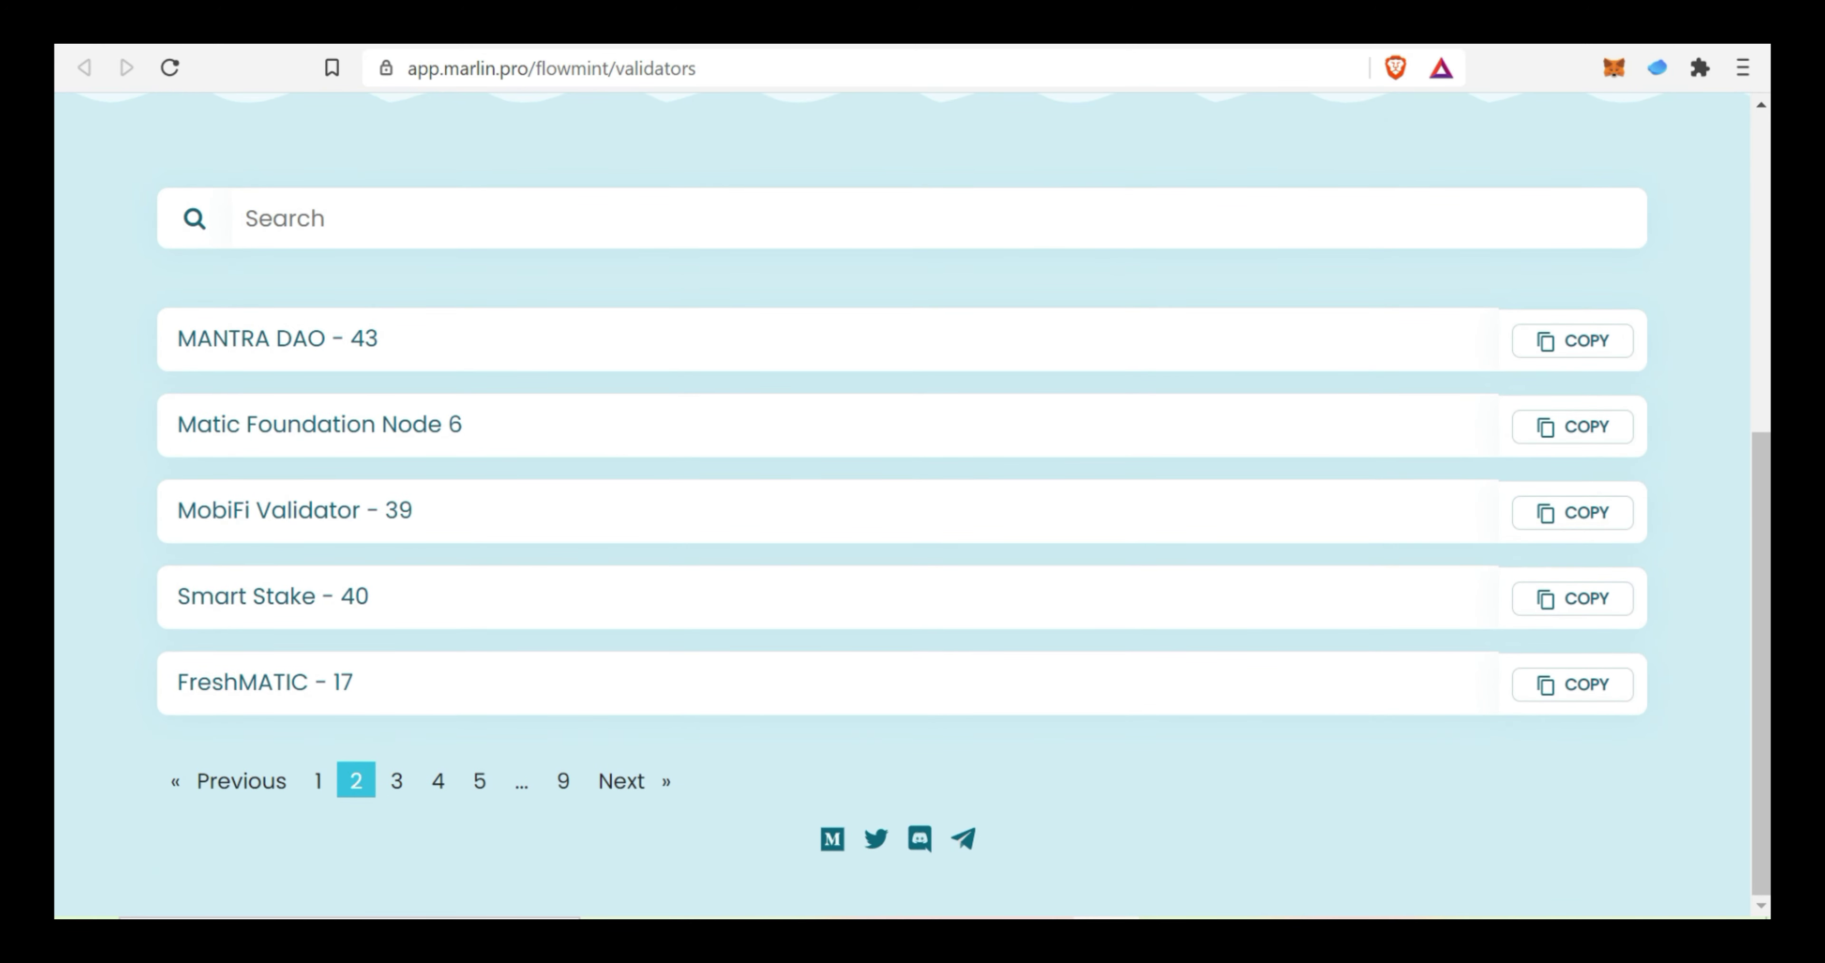
left_click(407, 785)
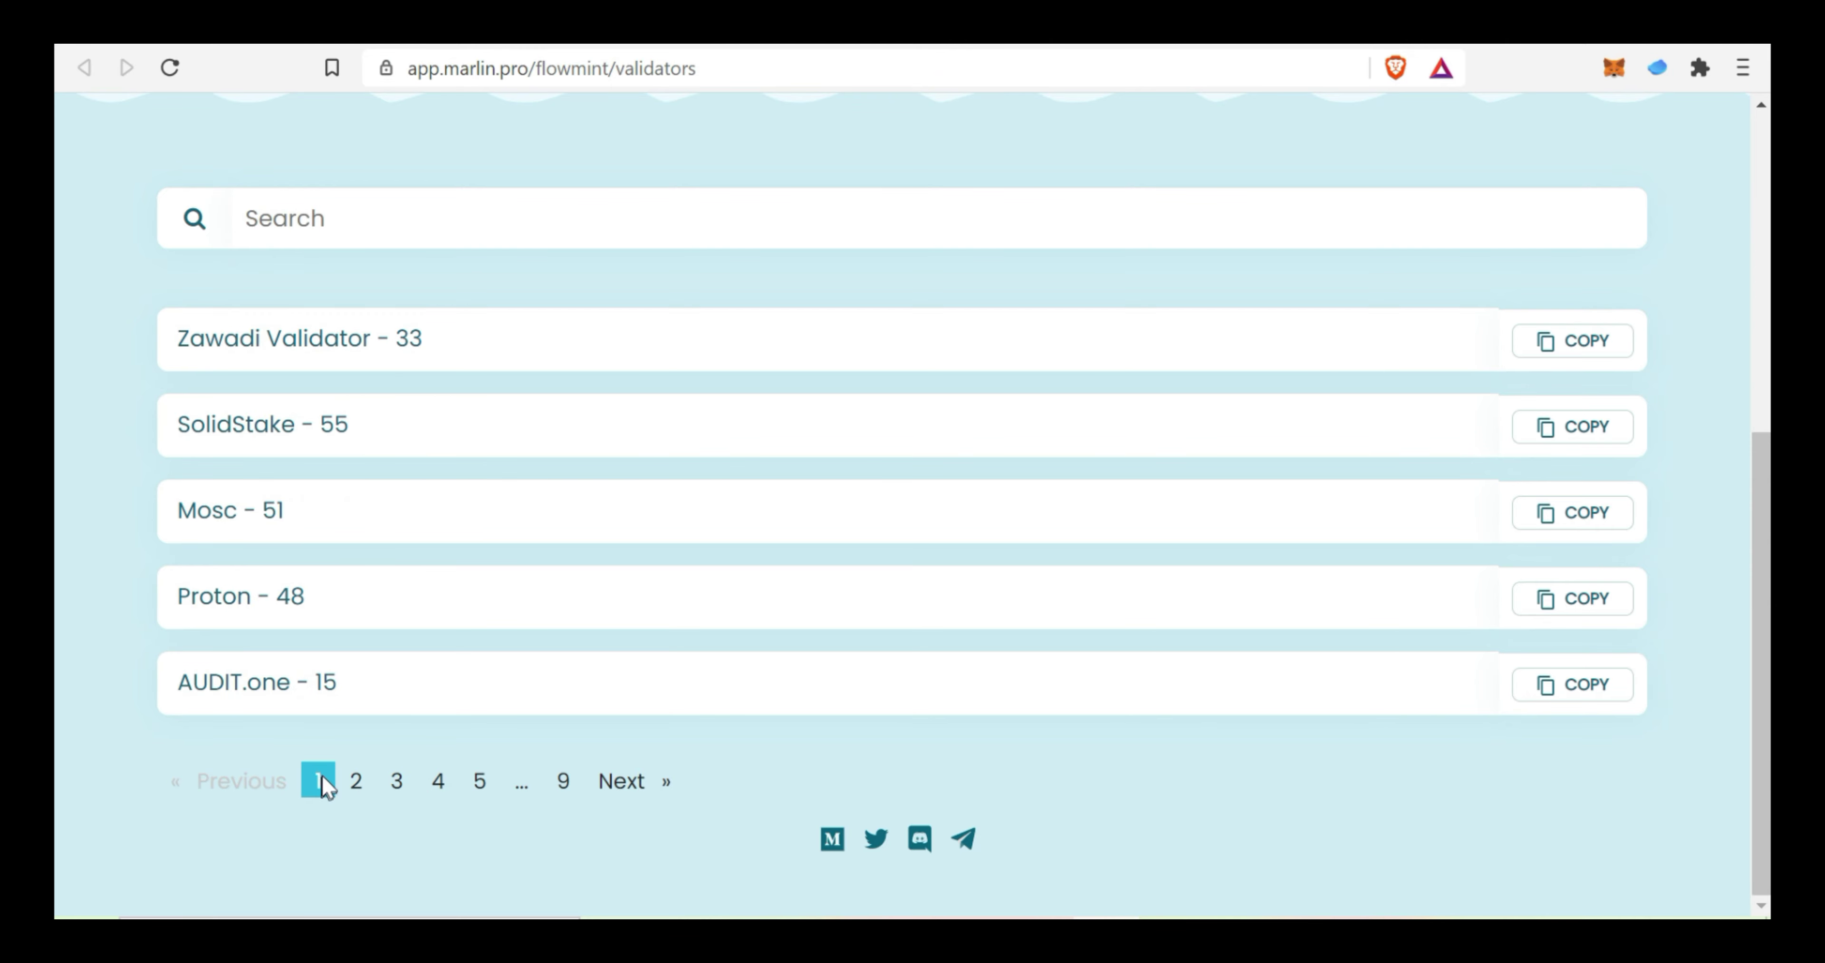
left_click(478, 792)
left_click(479, 791)
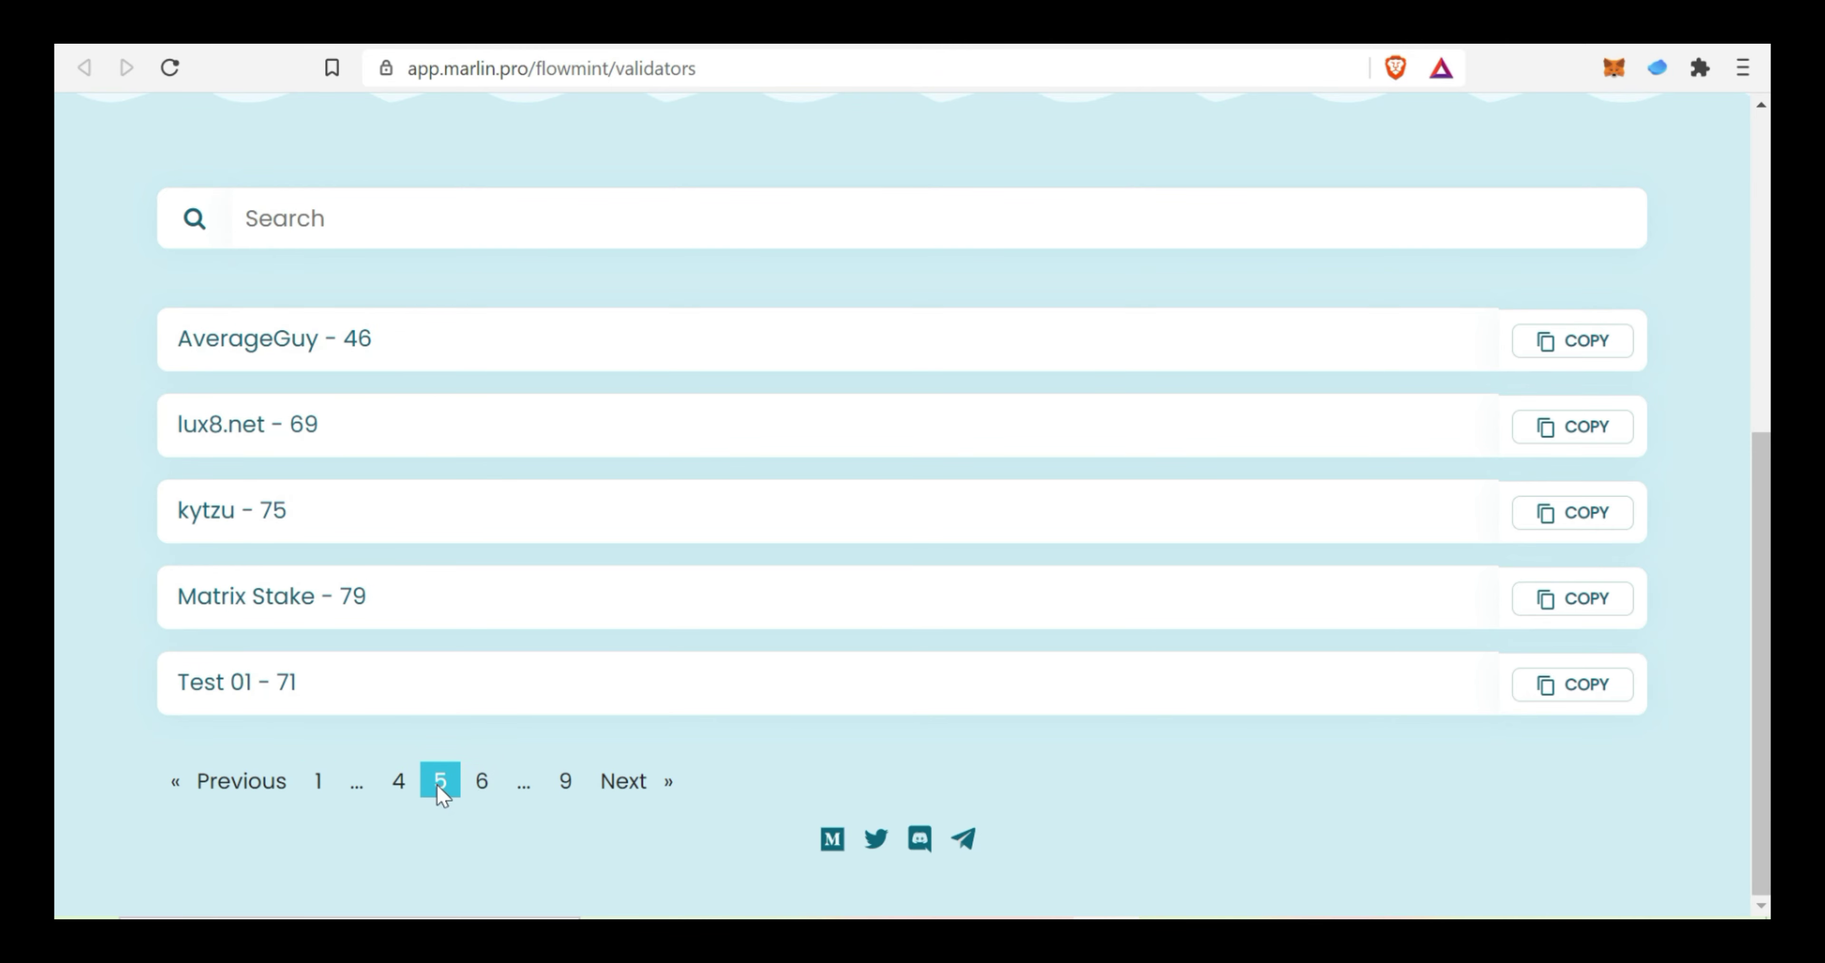
left_click_drag(461, 596, 177, 596)
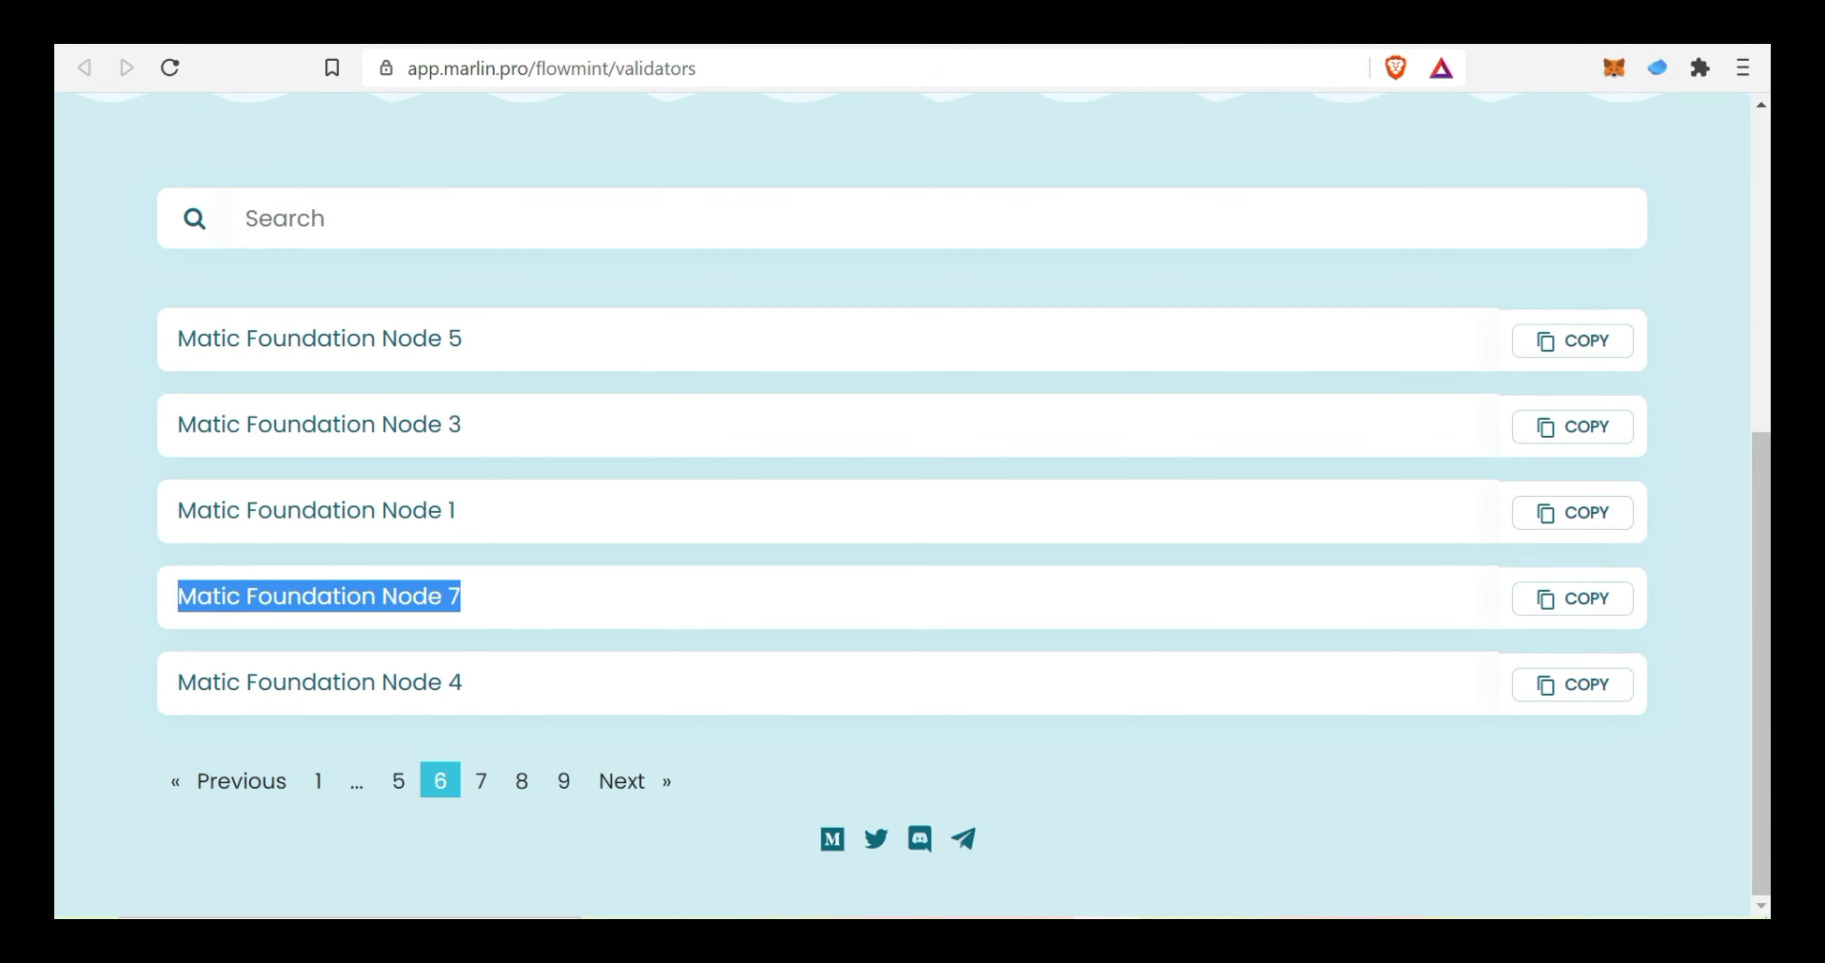
Search the validators for 'Aud', select AUDIT.one - 15, and return to the blog post.
left_click(454, 218)
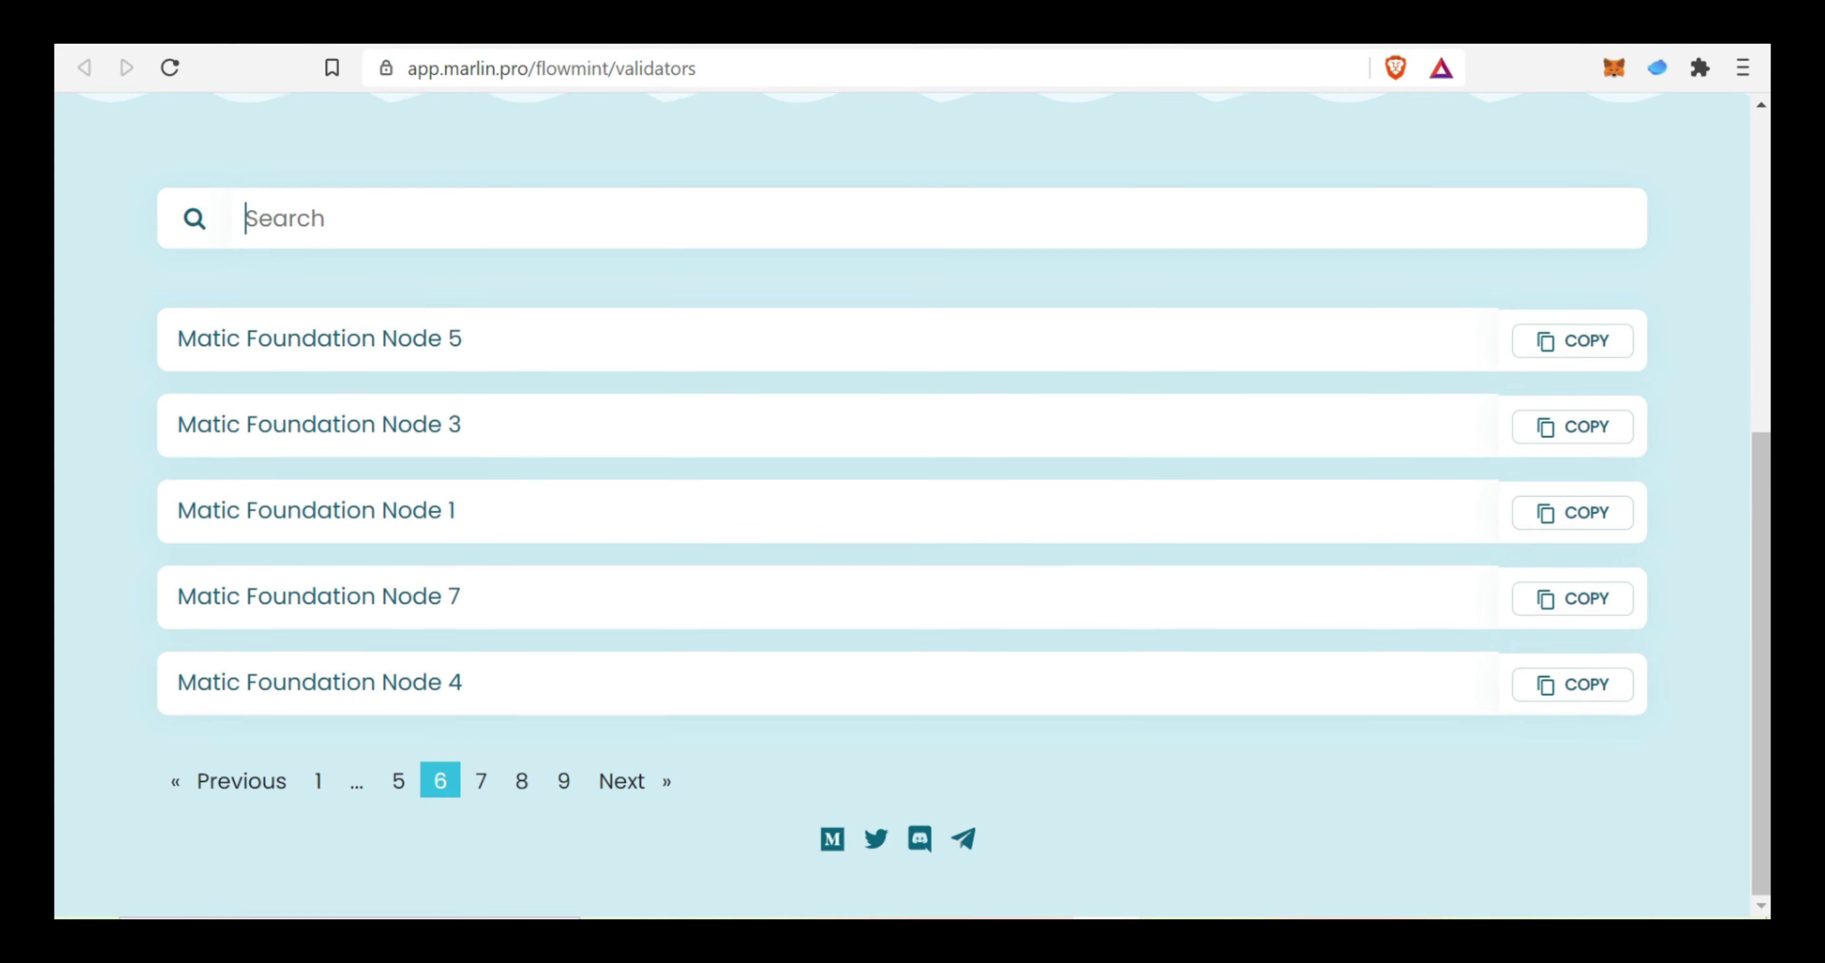
type("Adu")
key("BackSpace")
key("BackSpace")
type("ud")
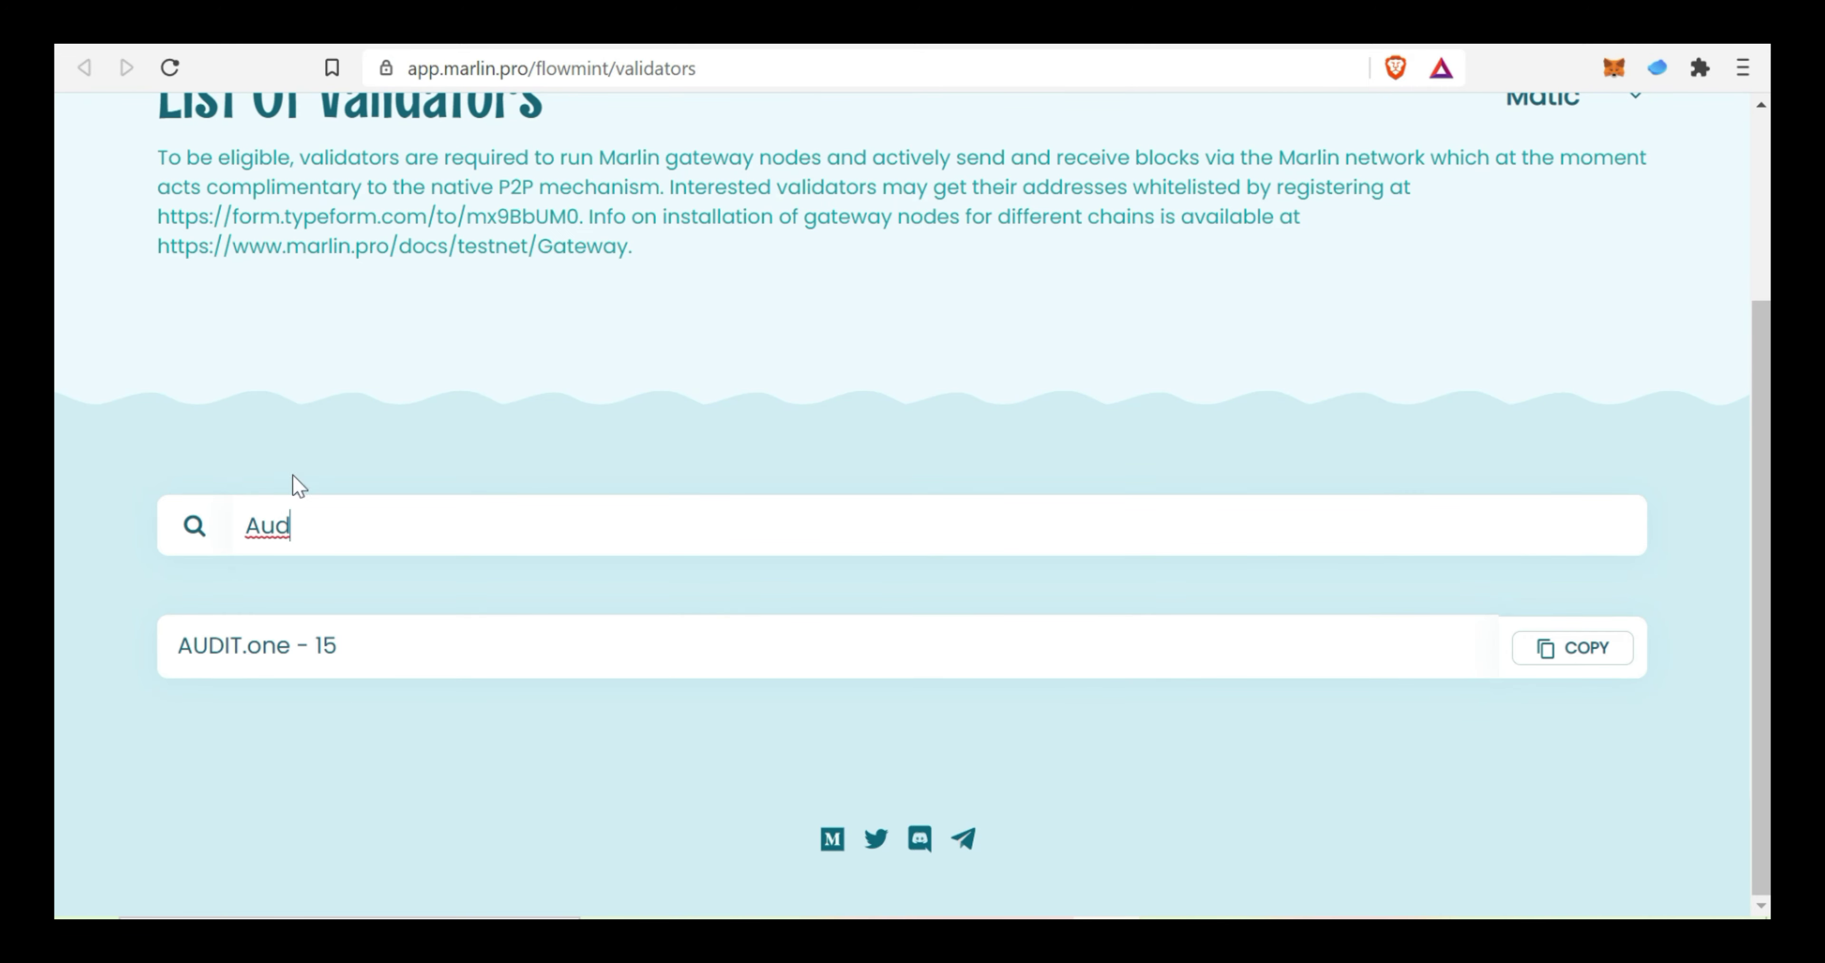
left_click_drag(339, 646, 178, 646)
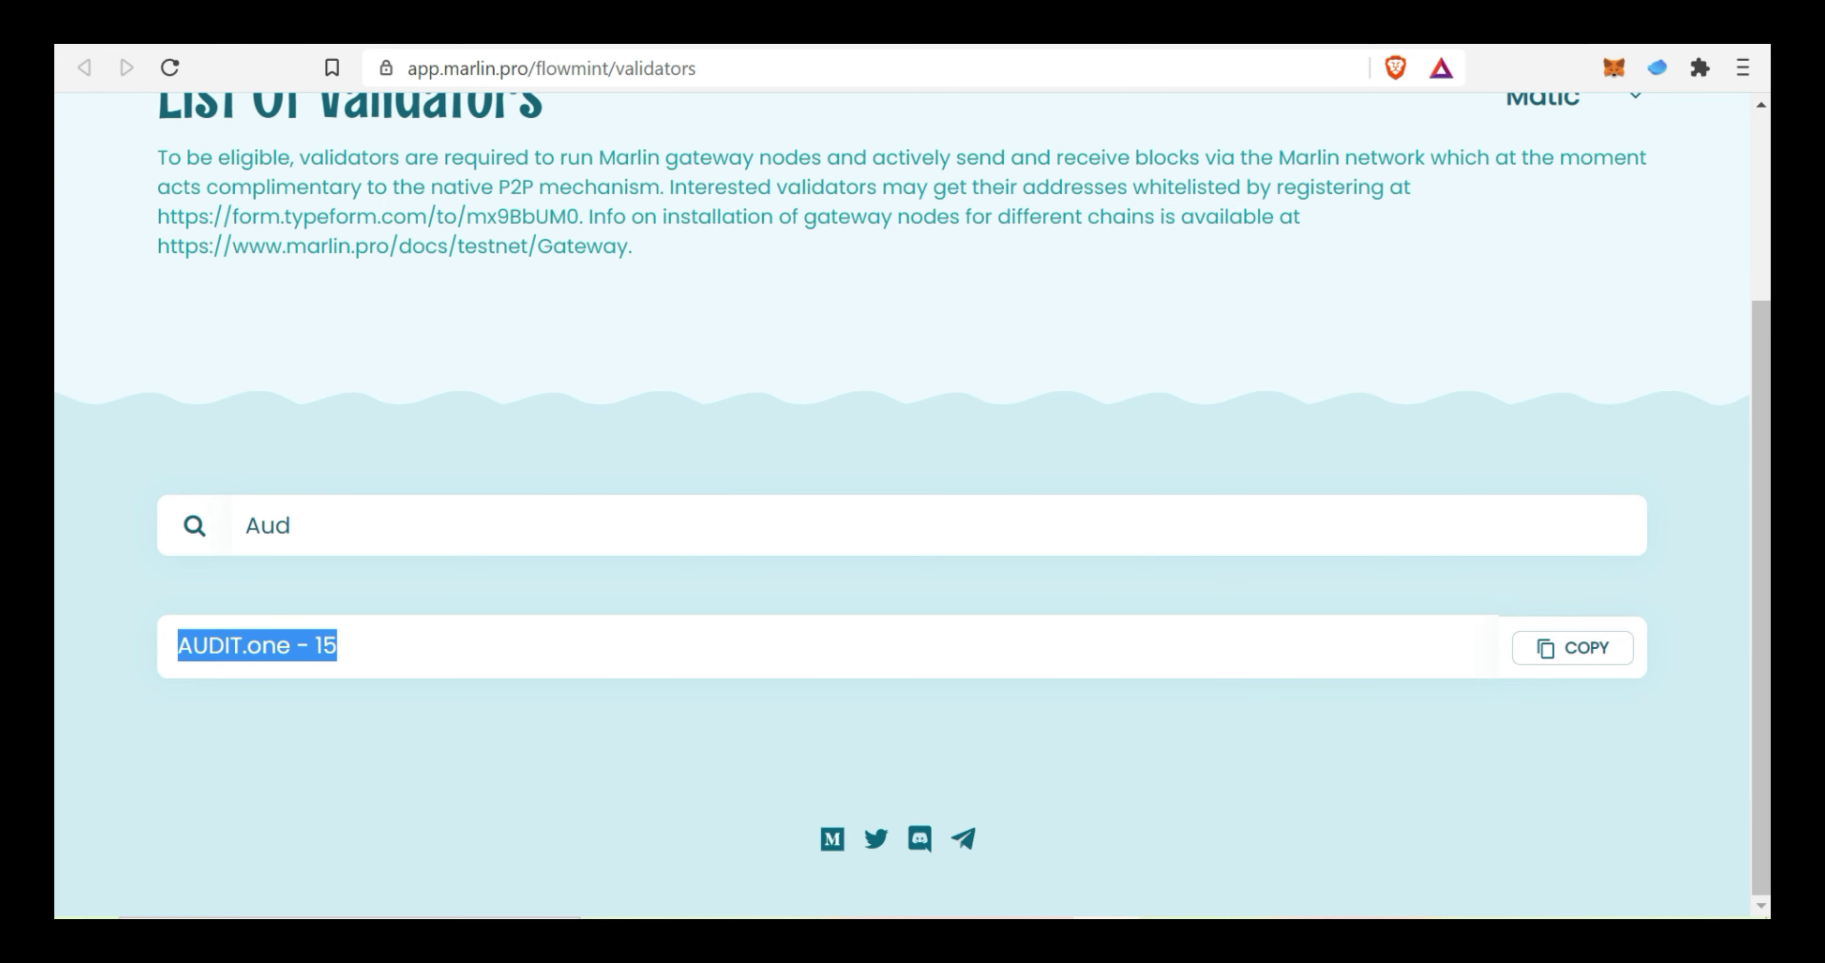
double_click(267, 525)
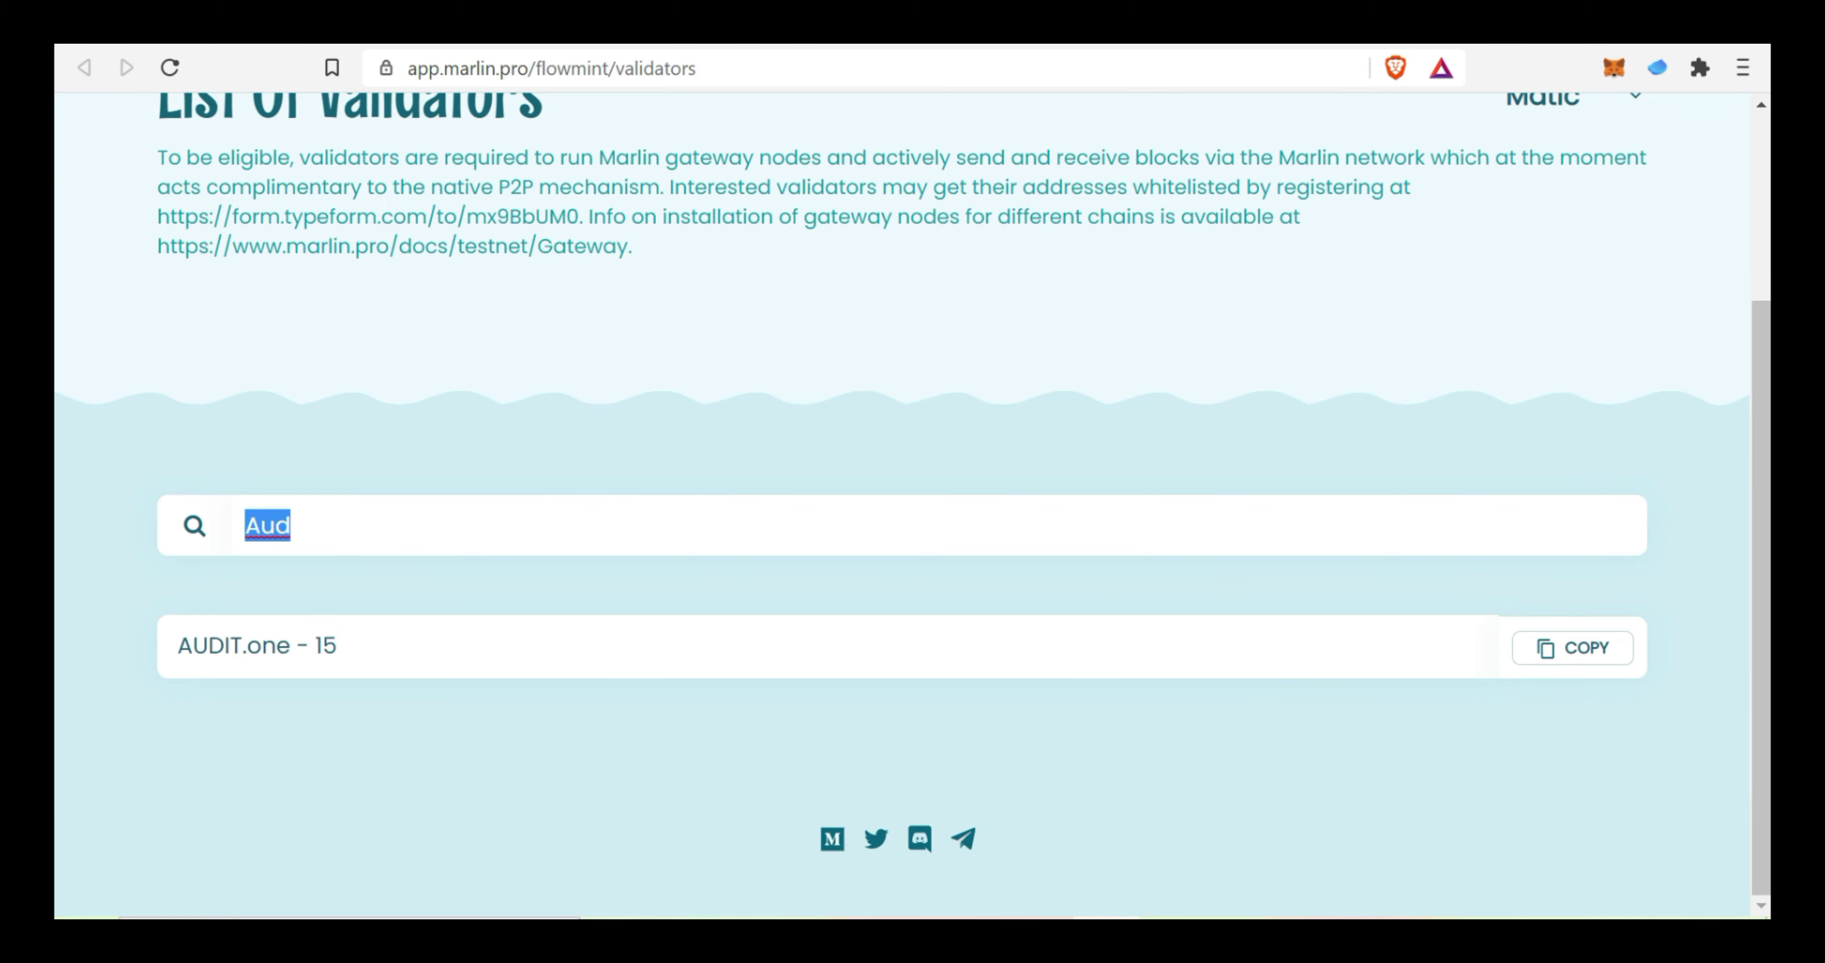
key("alt+Tab")
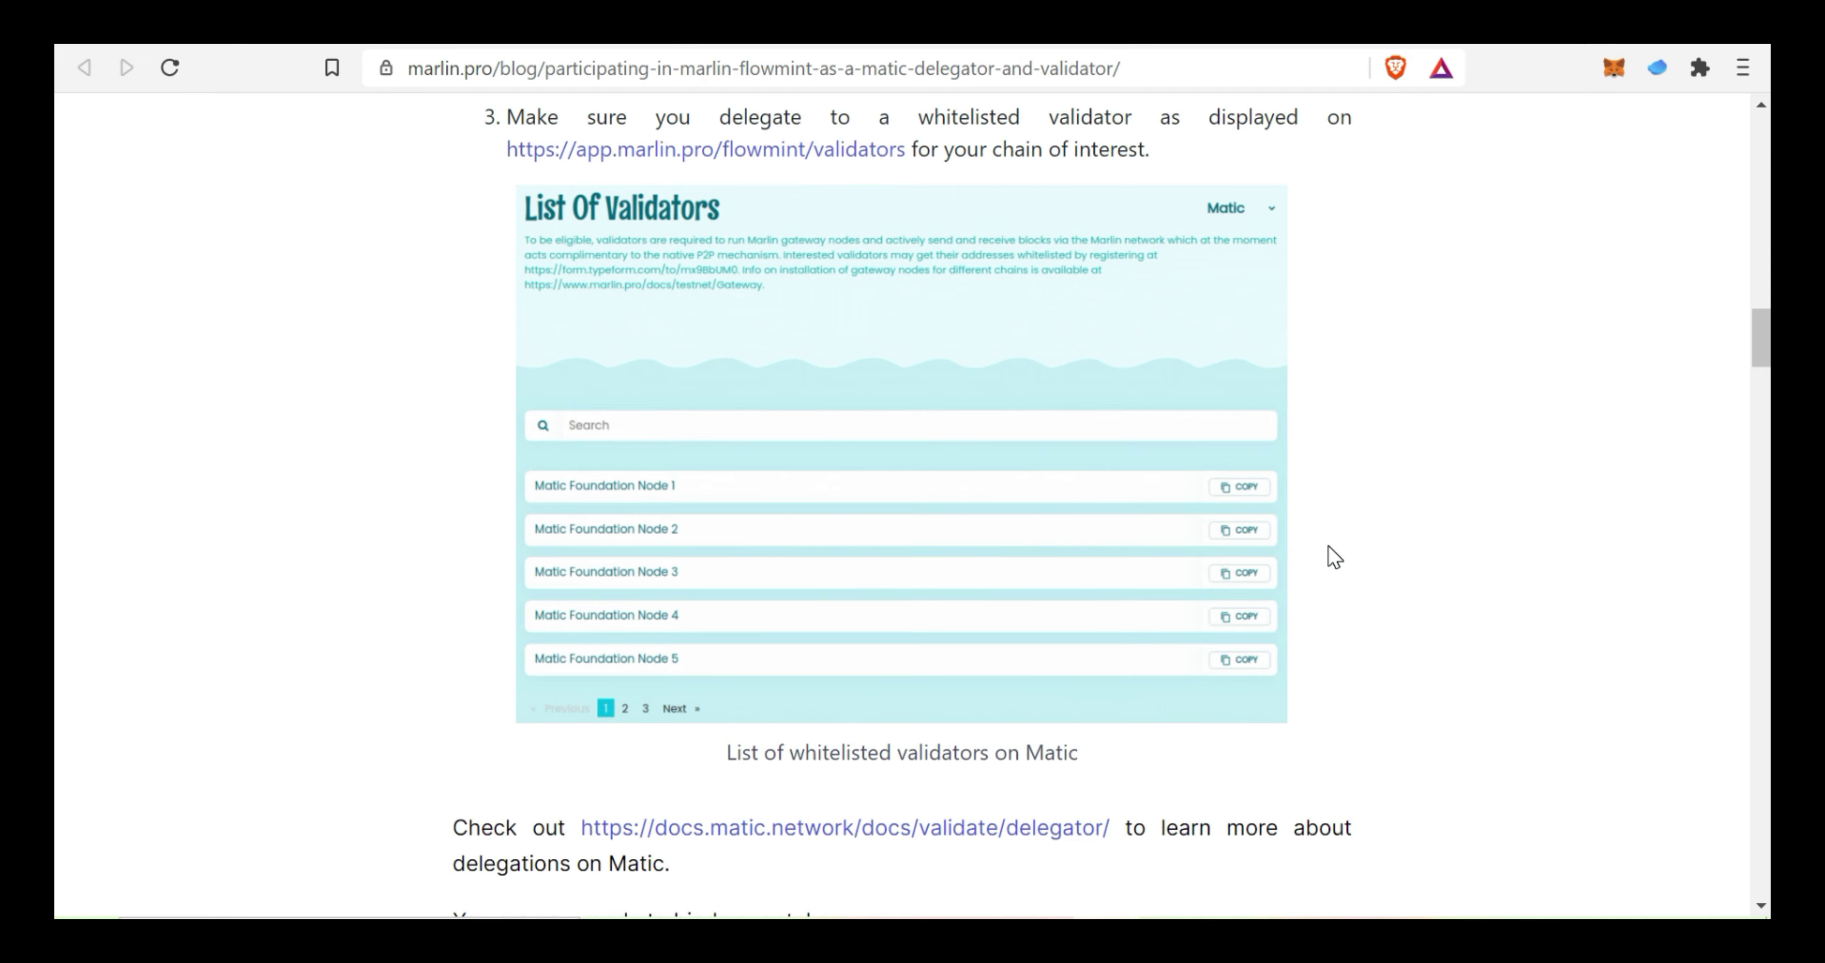
Scroll the guide to Getting started and open the app.marlin.pro/flowmint link in a new tab.
scroll(1328, 546, "down", 8)
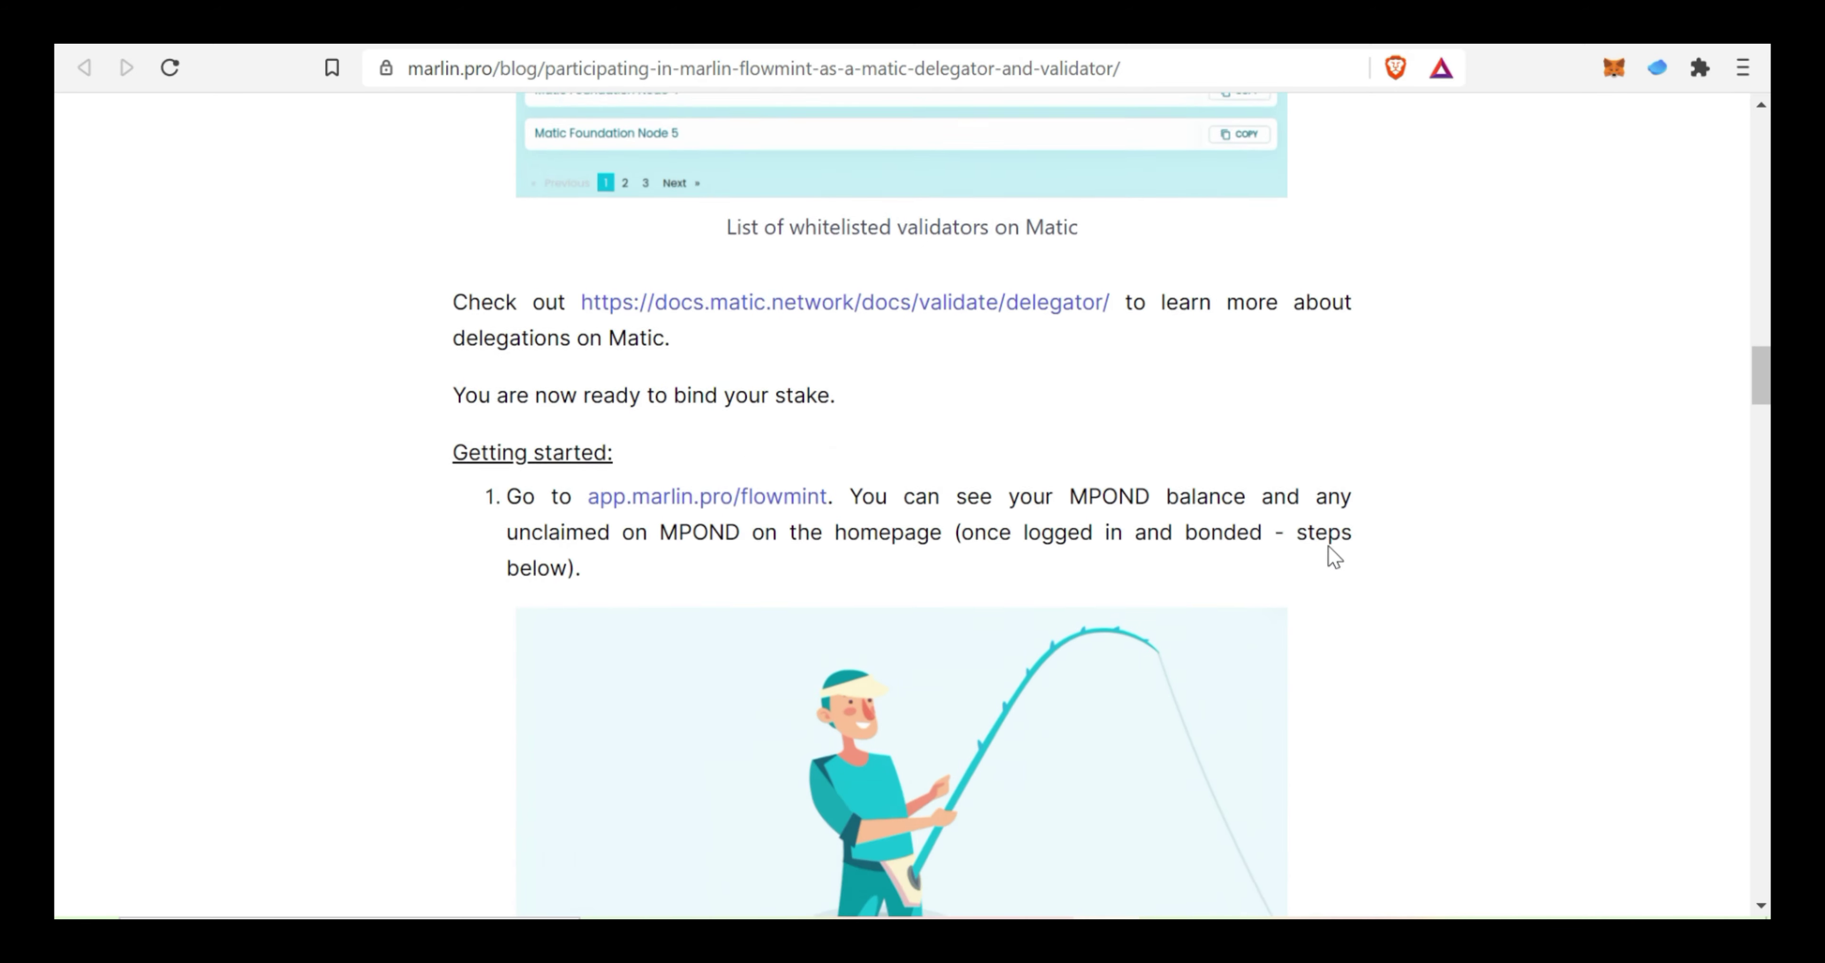
scroll(1327, 545, "down", 2)
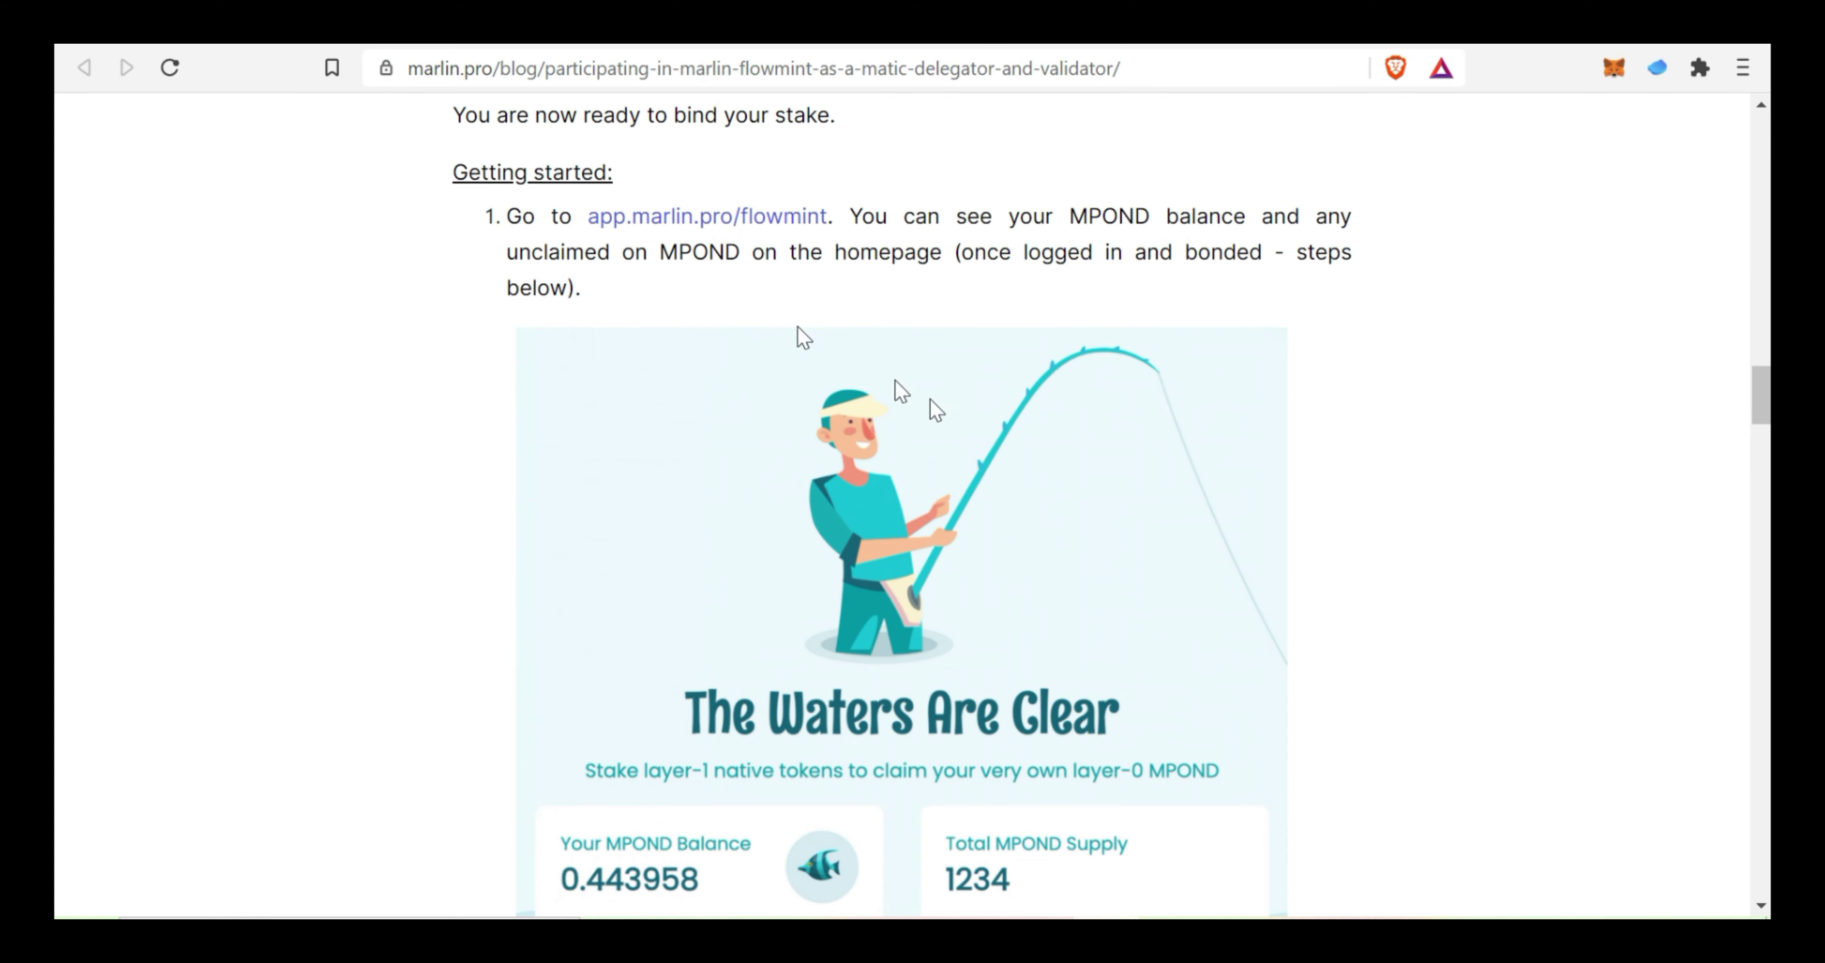
right_click(675, 224)
left_click(729, 241)
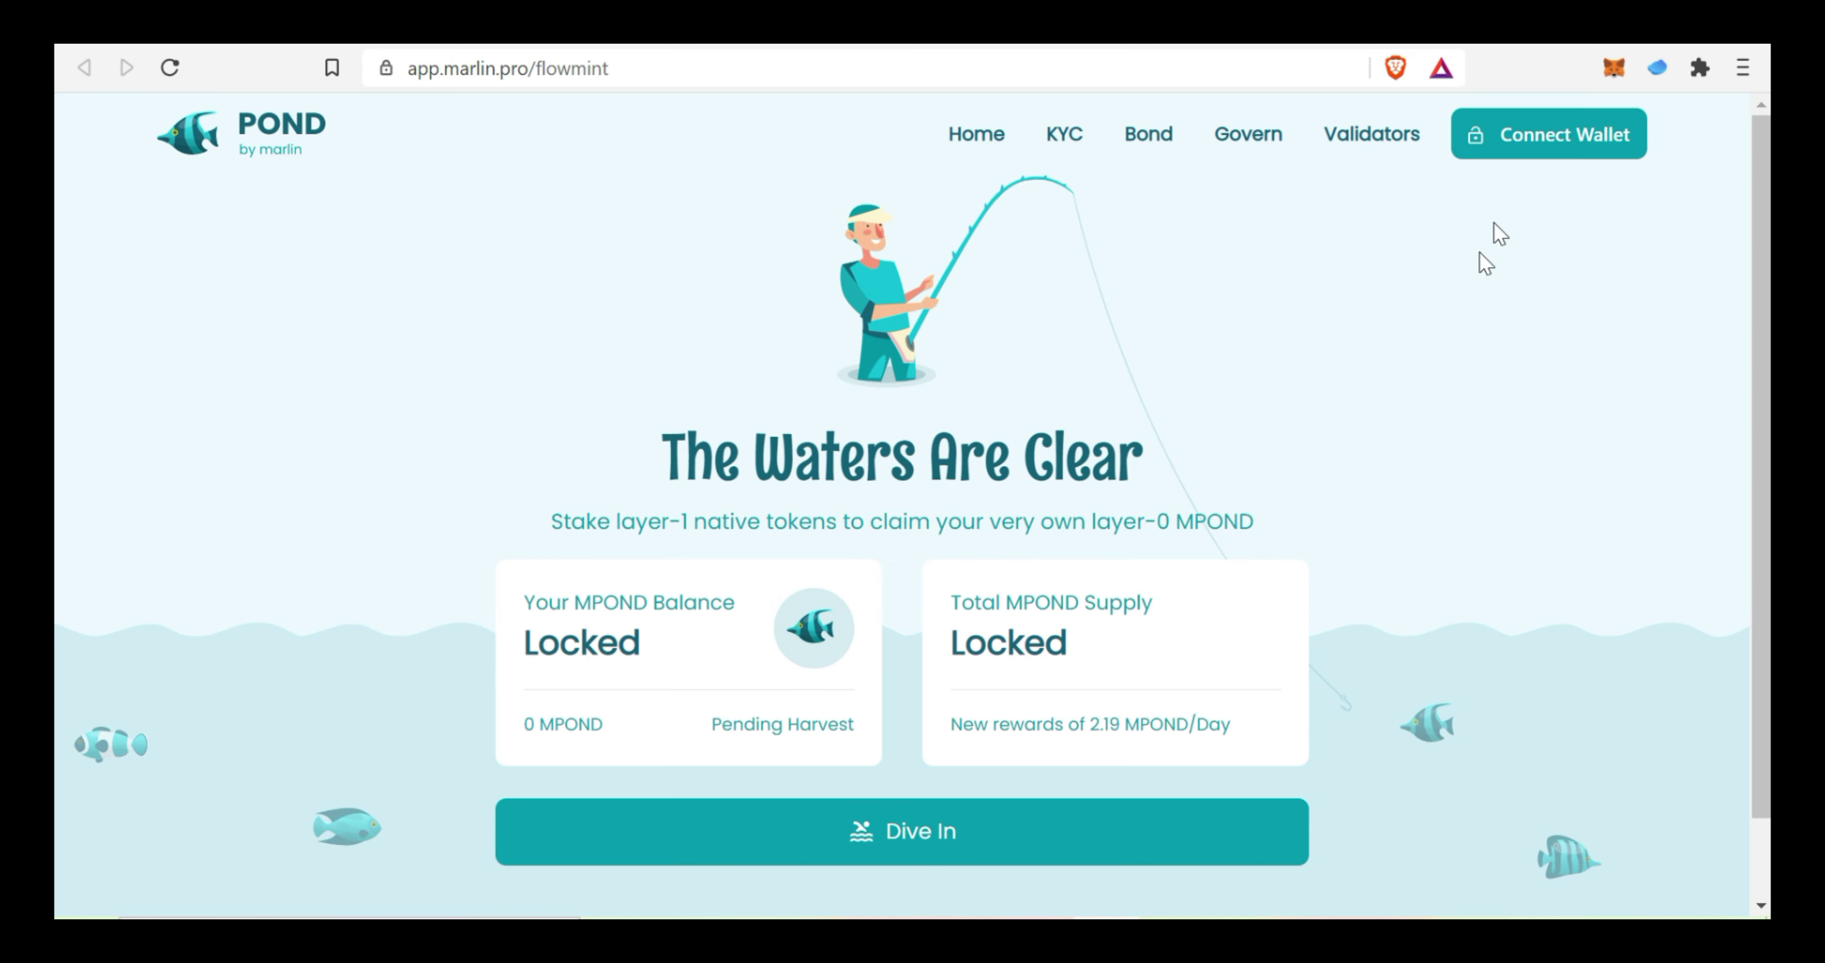
Connect the MetaMask wallet to Marlin FlowMint, showing a 0 MPOND balance.
left_click(1551, 142)
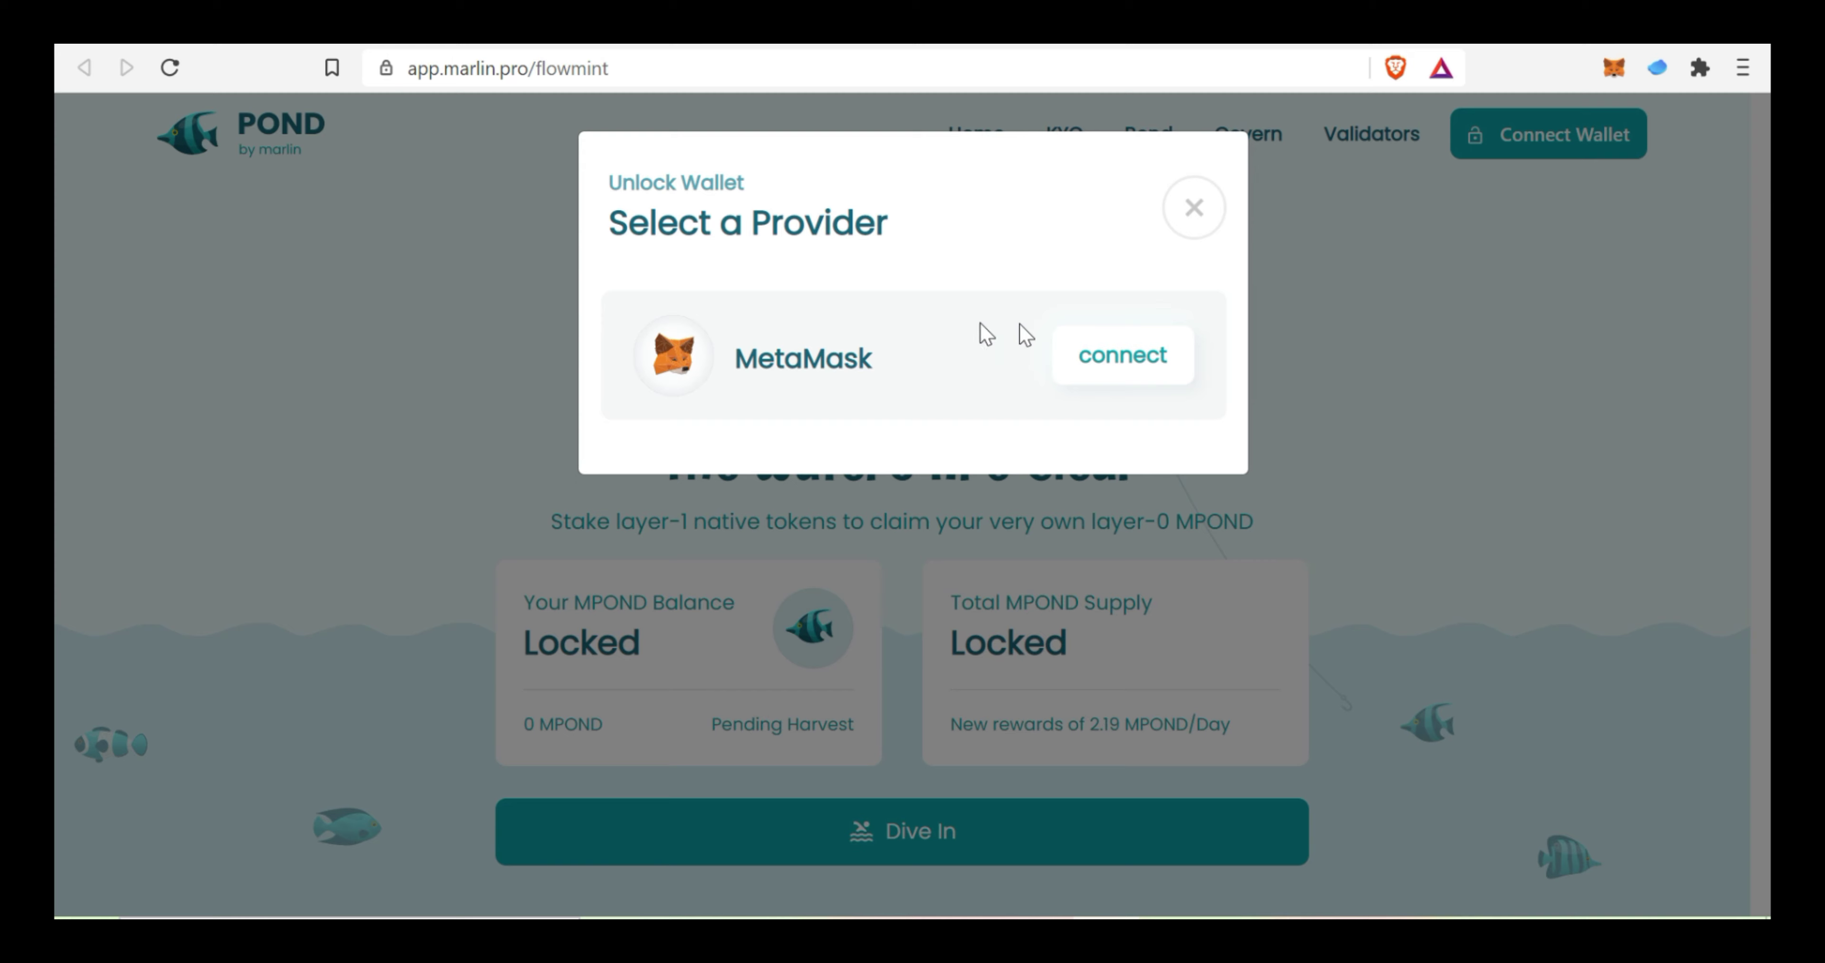
left_click(1123, 358)
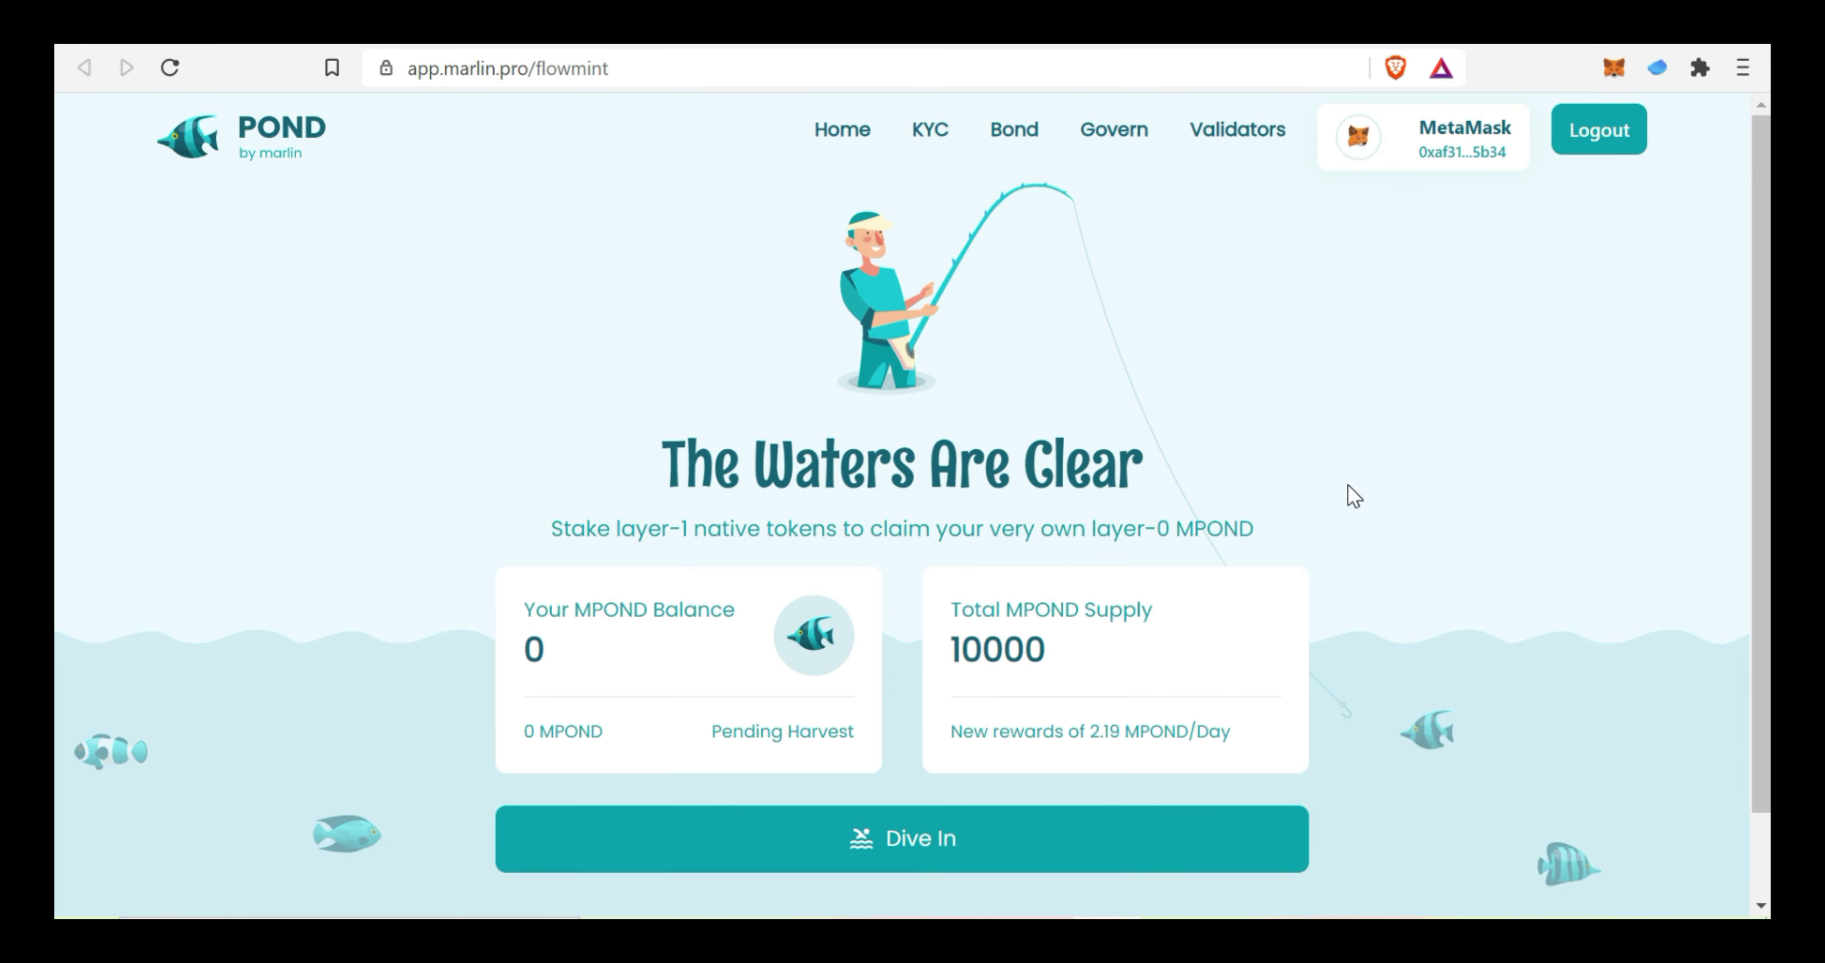
scroll(1348, 484, "down", 2)
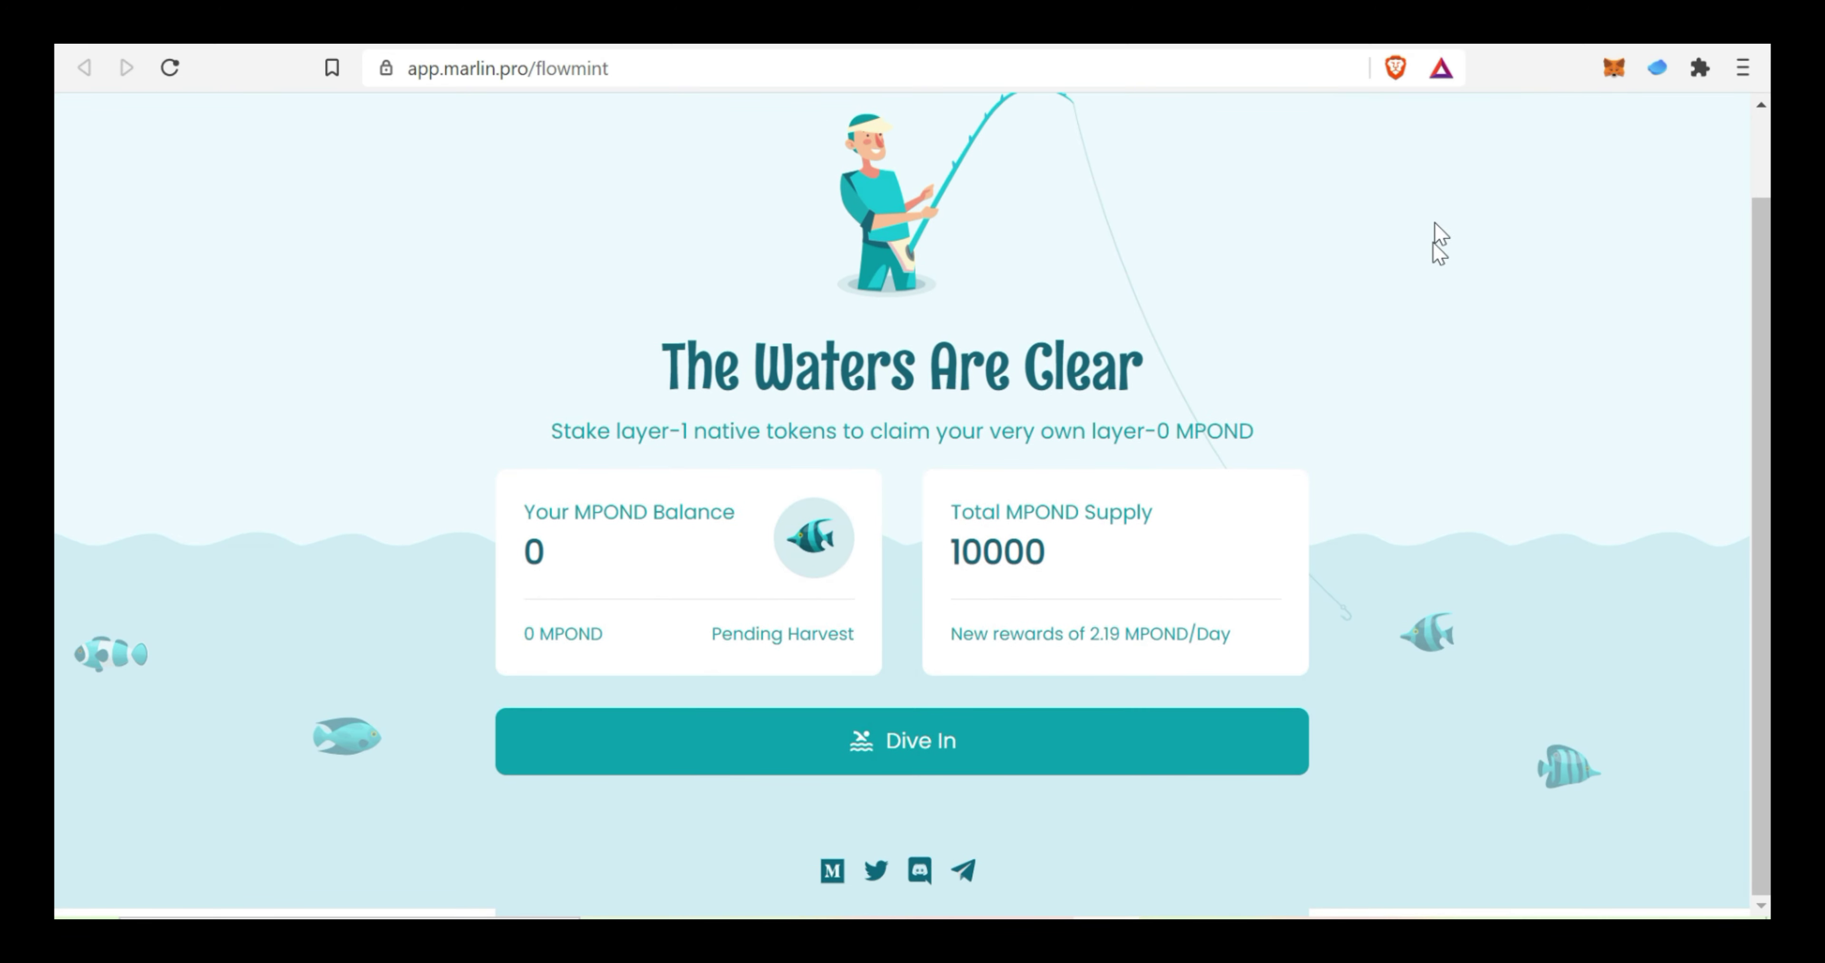
scroll(1402, 414, "up", 2)
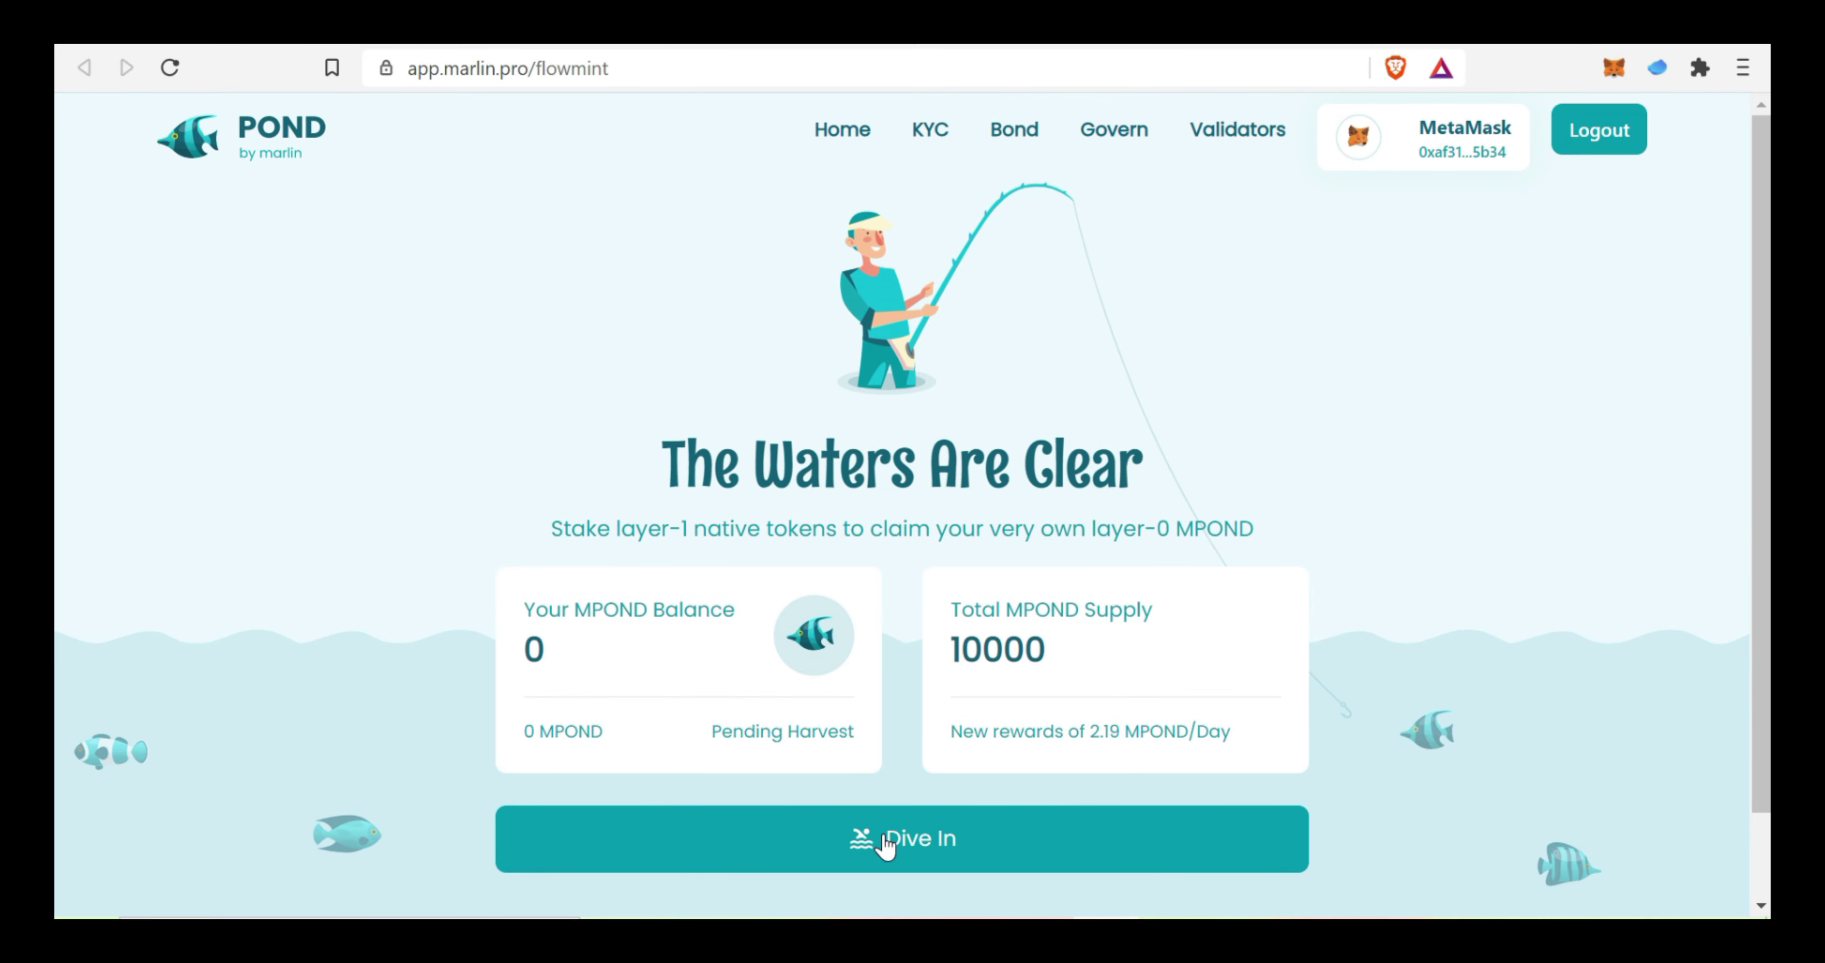
Open the bond page and browse the staking pools to the MATIC SARDINES card.
left_click(885, 842)
scroll(1019, 698, "down", 5)
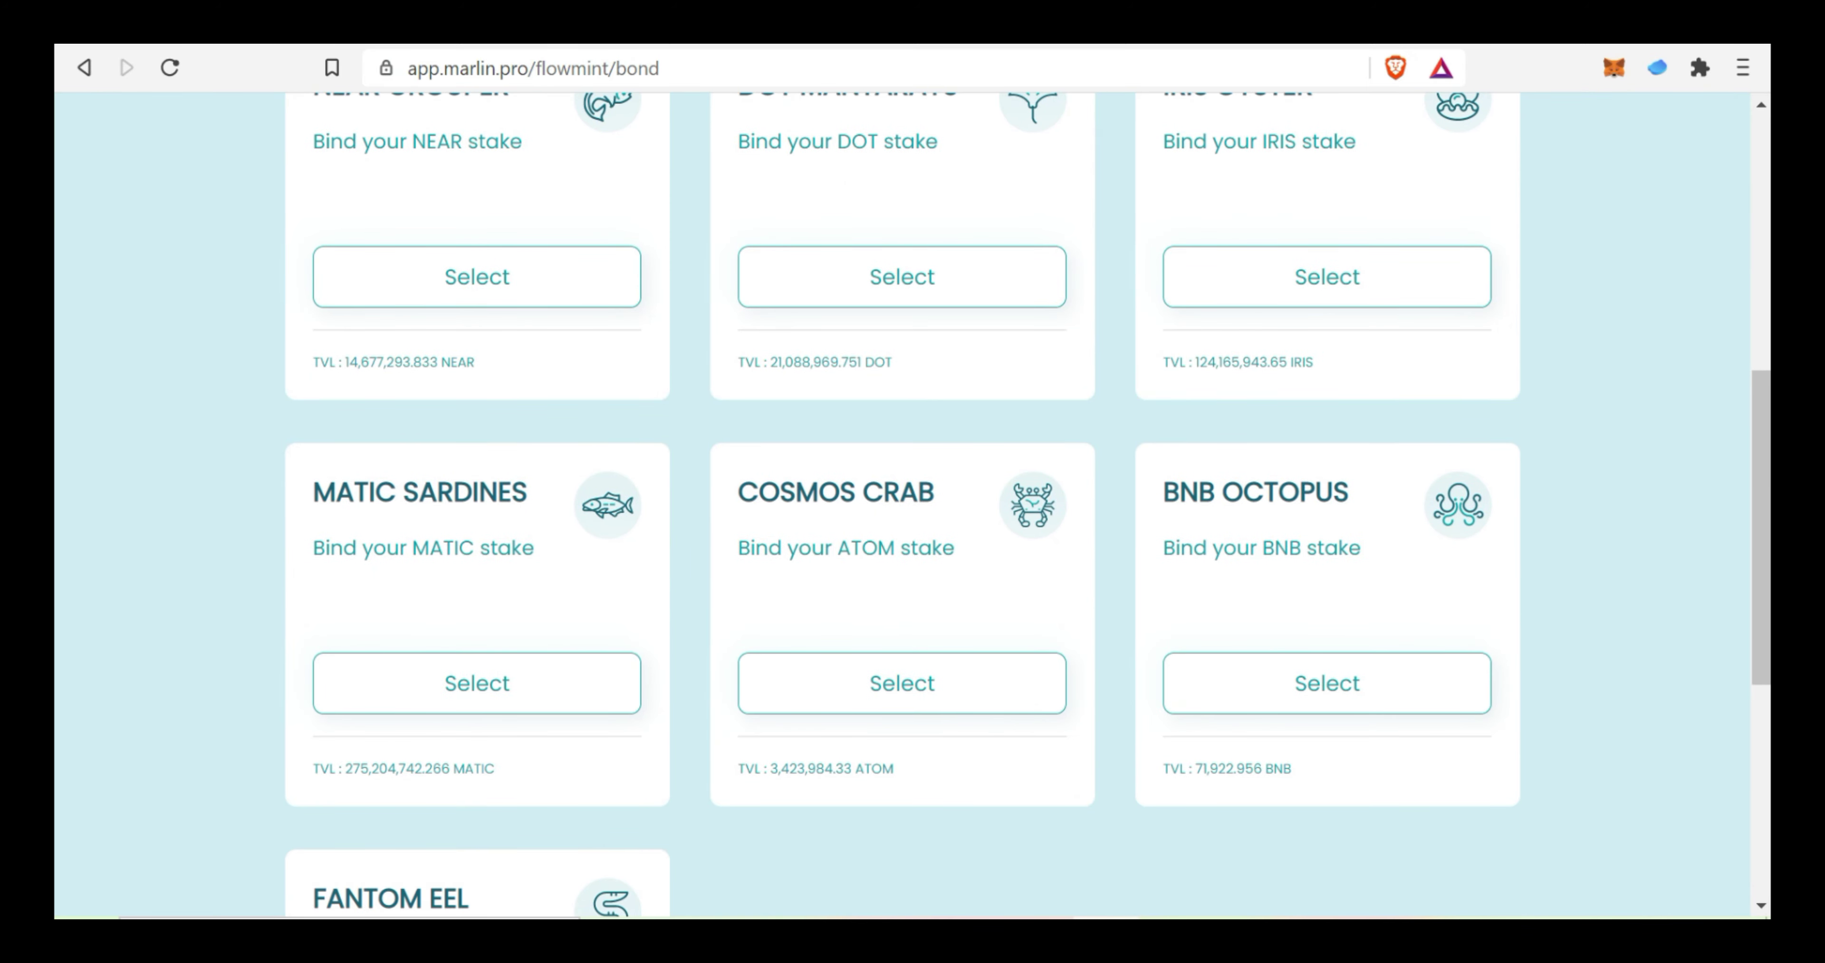
scroll(248, 598, "up", 3)
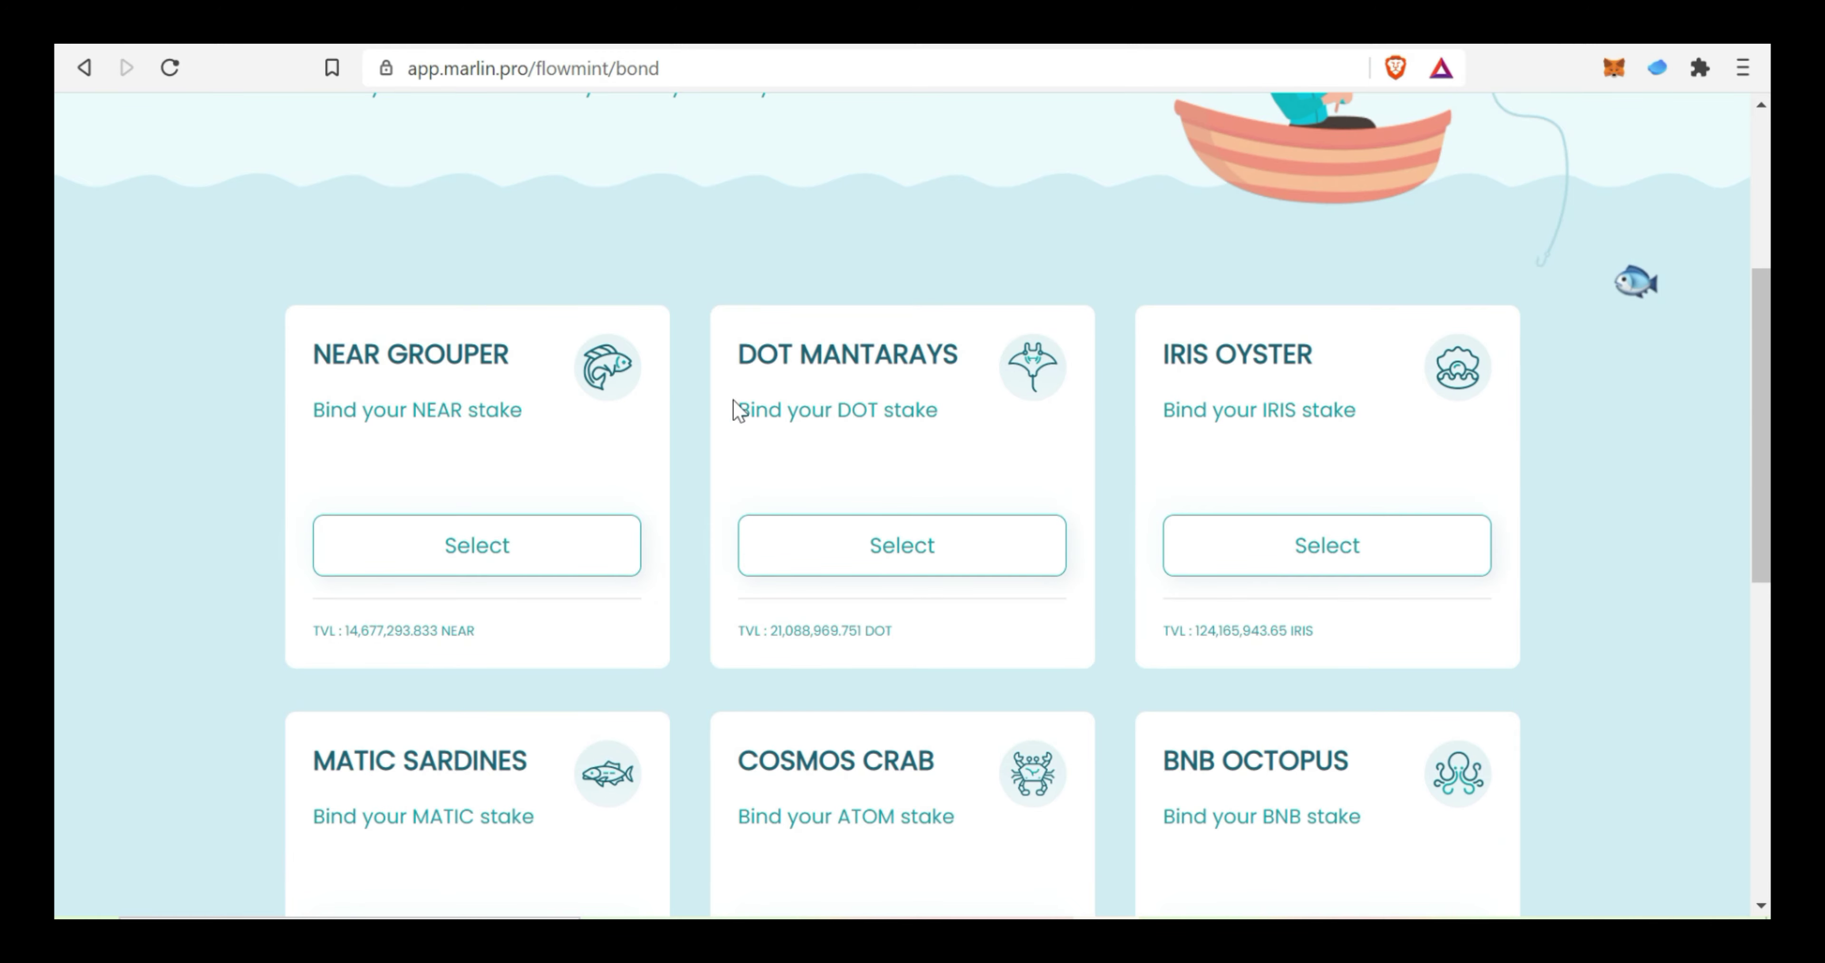
scroll(1151, 429, "down", 3)
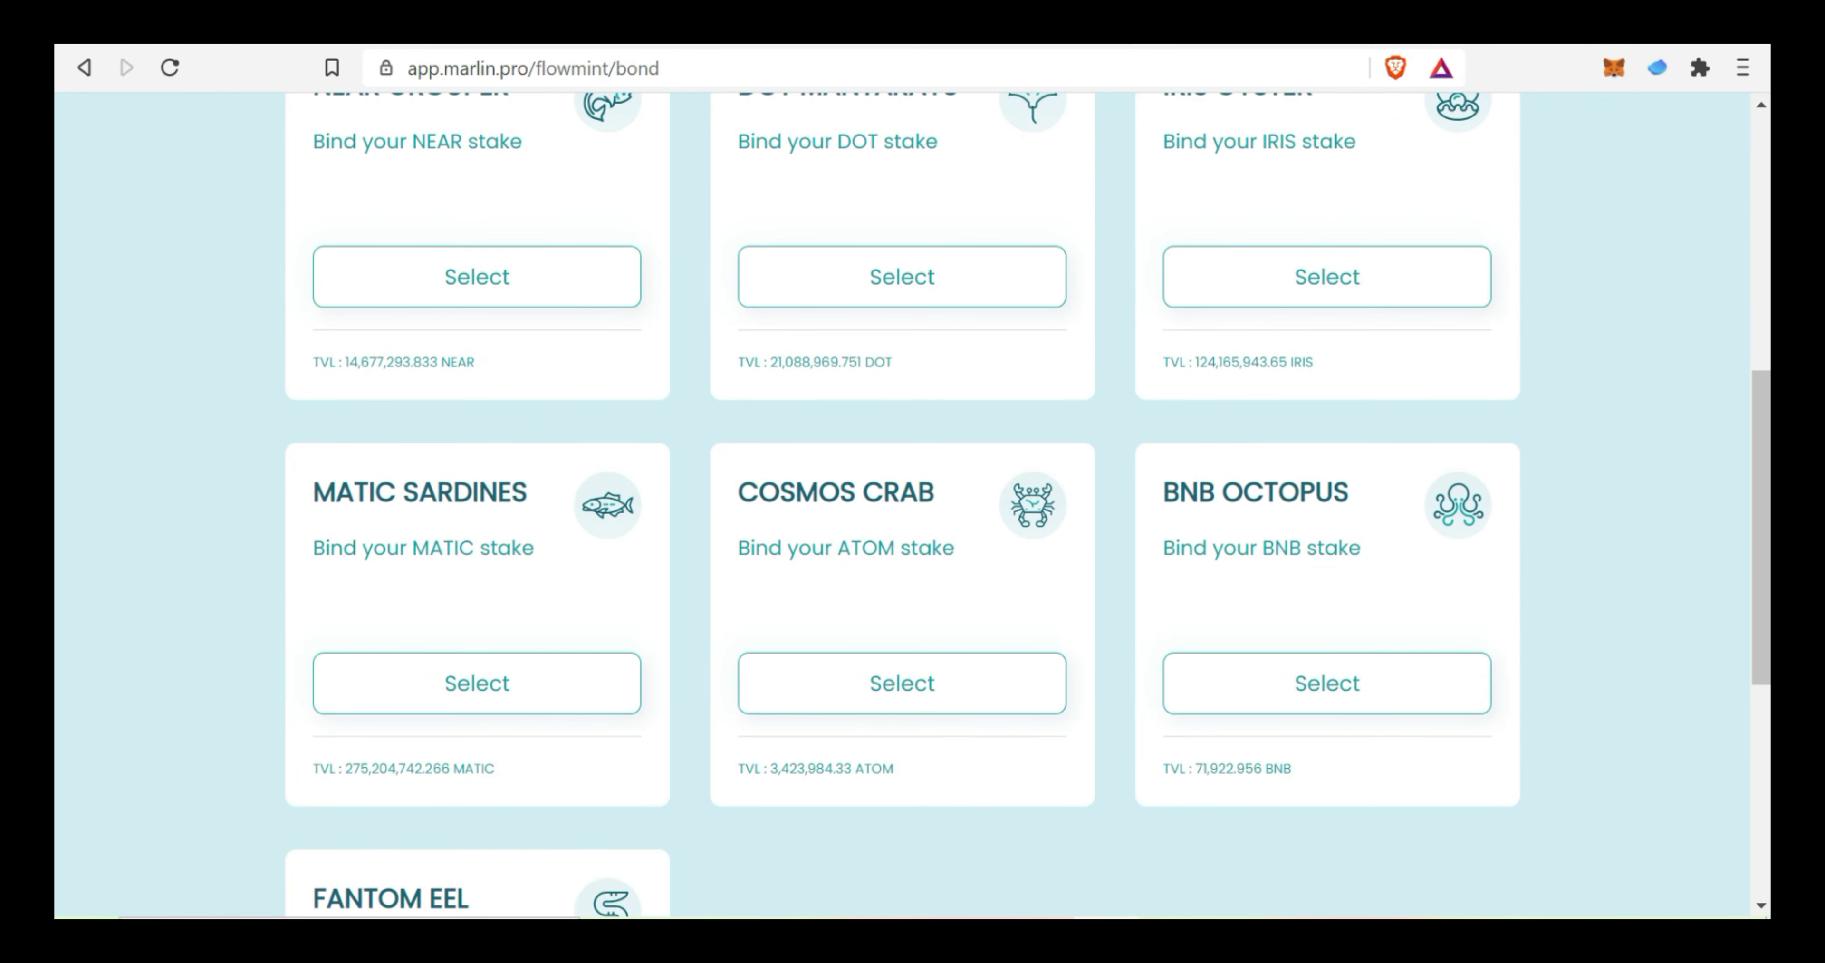
scroll(782, 554, "down", 3)
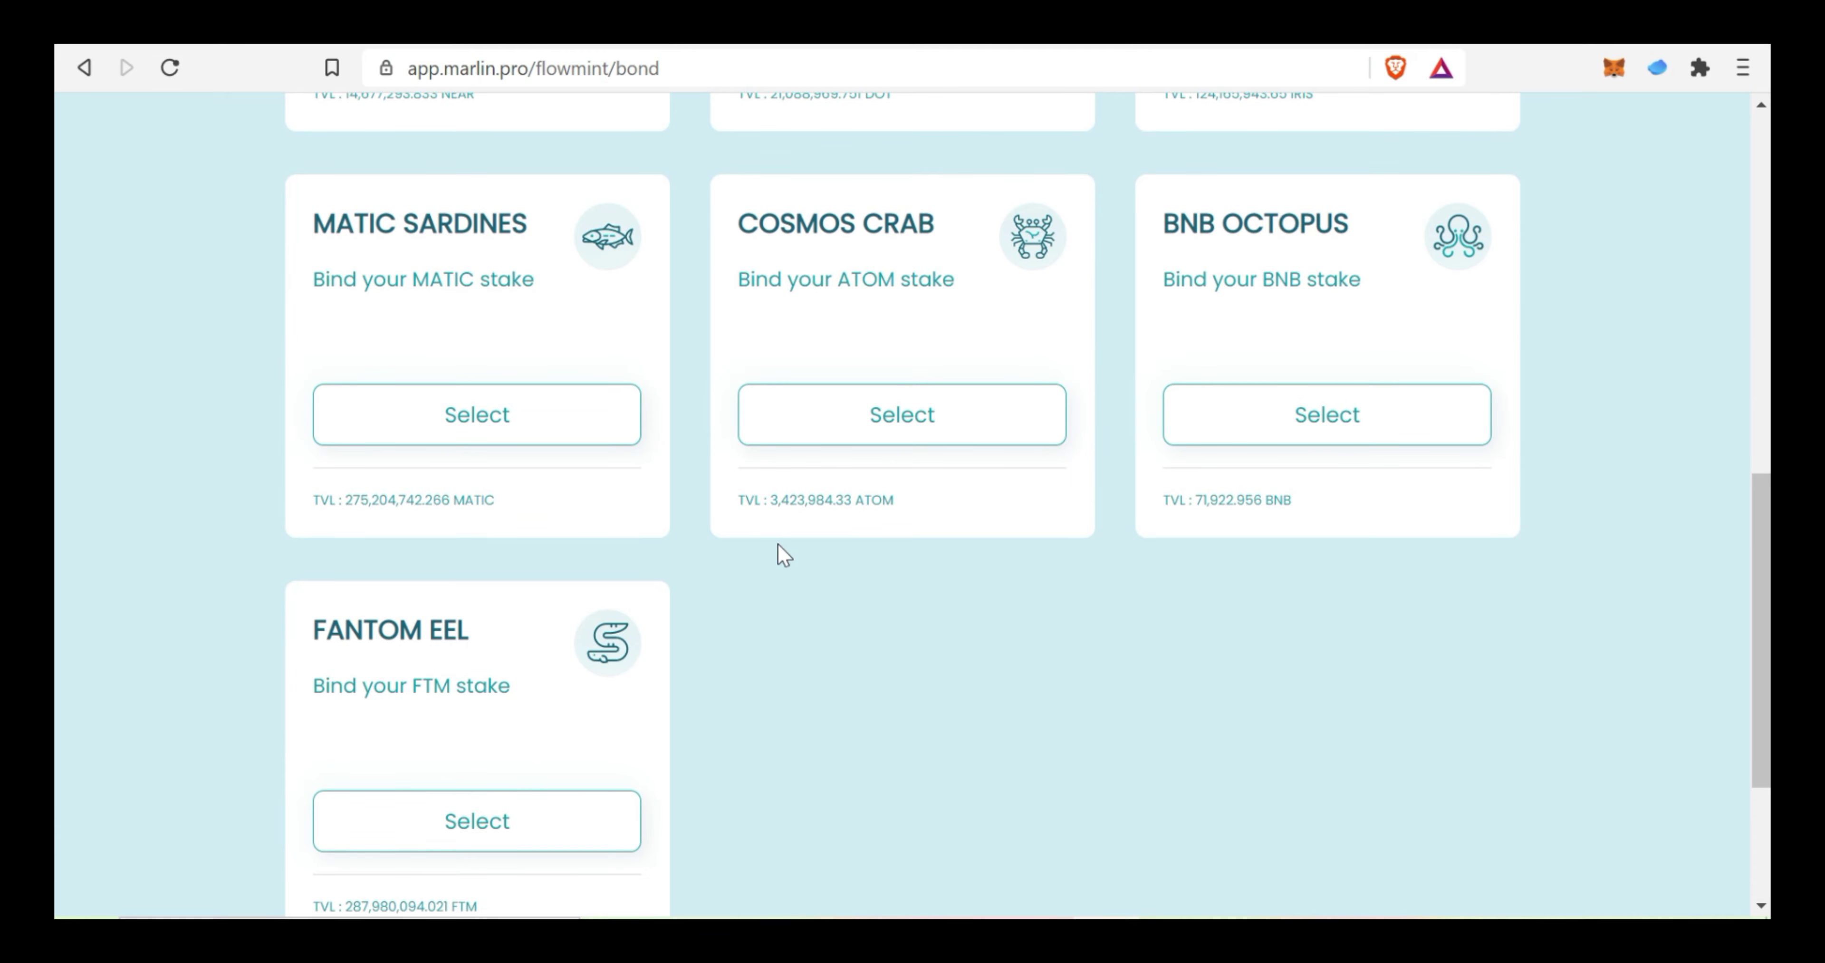
scroll(799, 574, "up", 3)
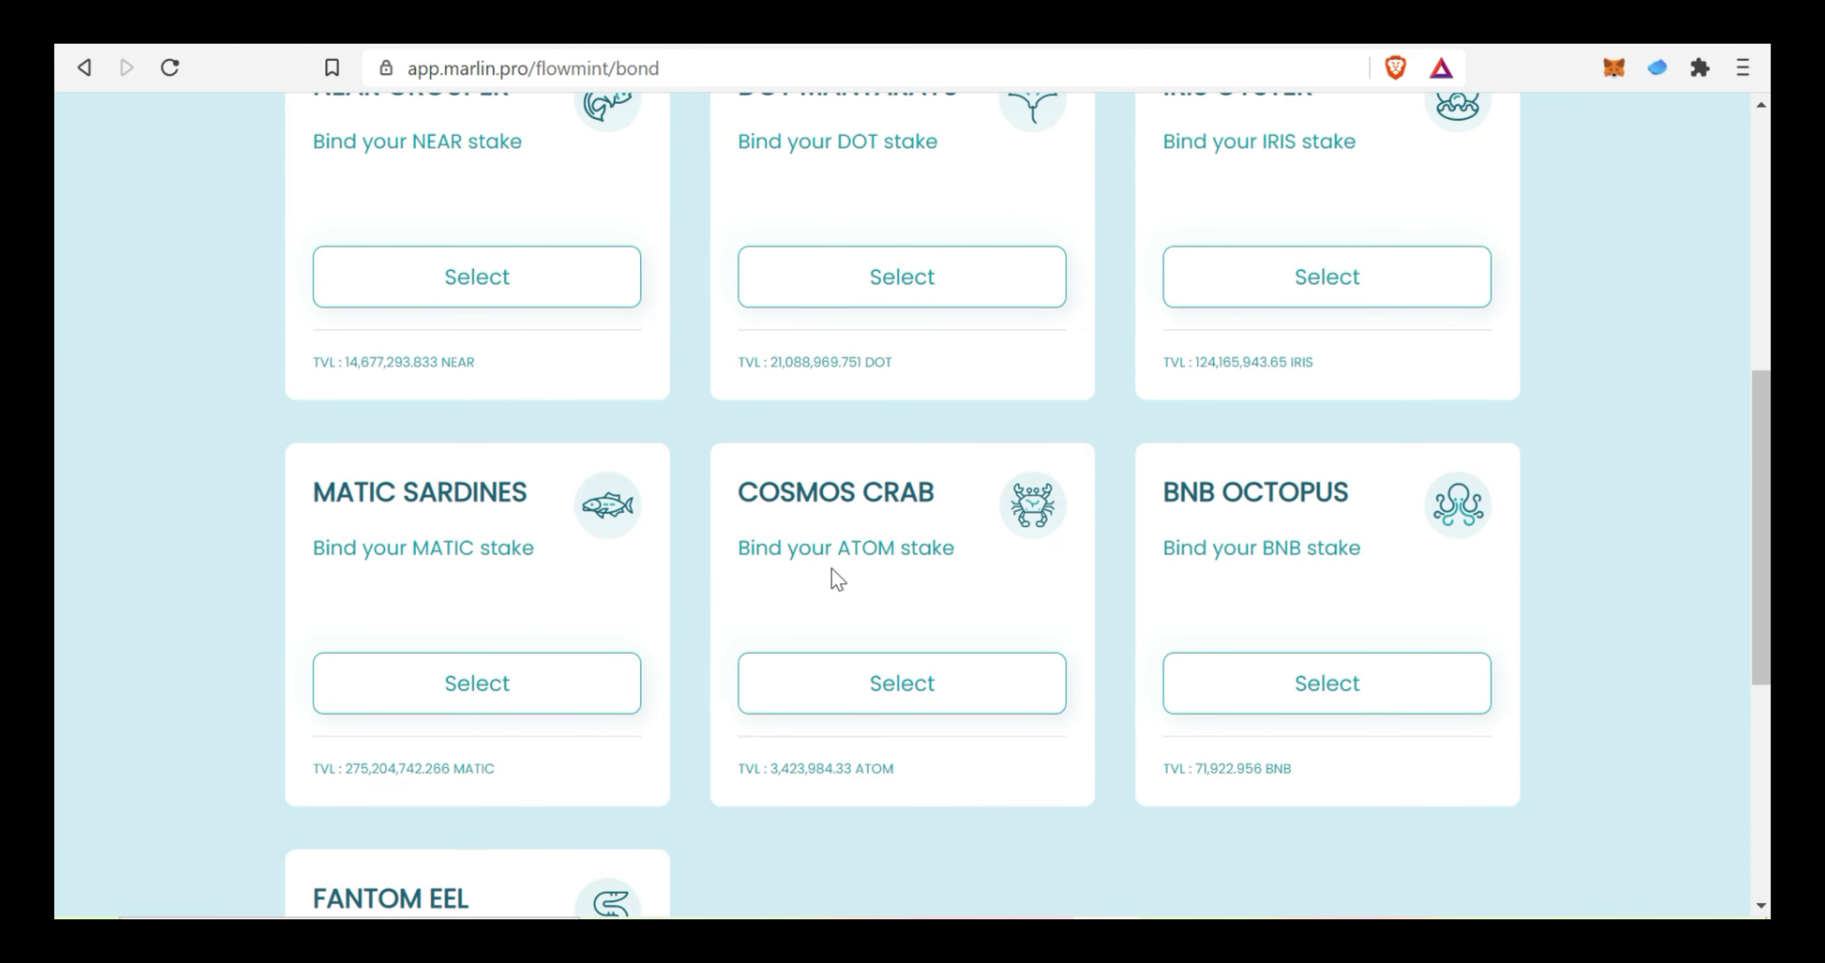
Open the MATIC Sardines form and paste the MetaMask account address as MPOND reward address.
left_click(492, 701)
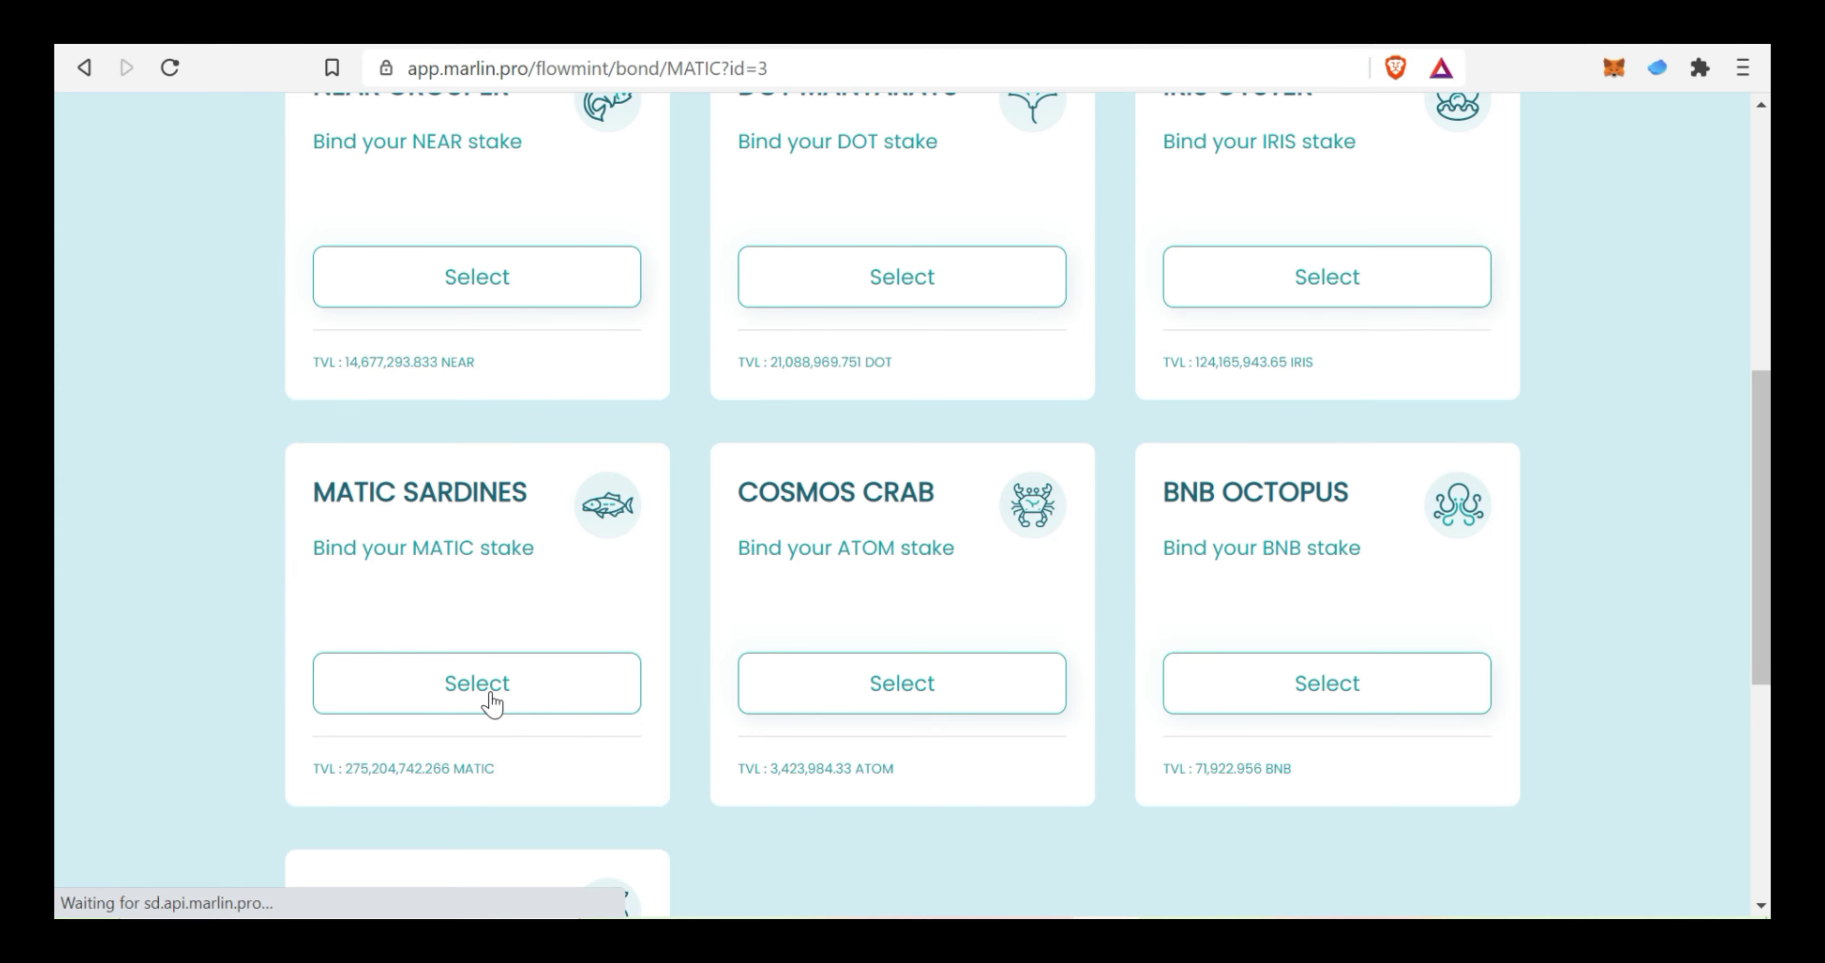
scroll(462, 647, "down", 2)
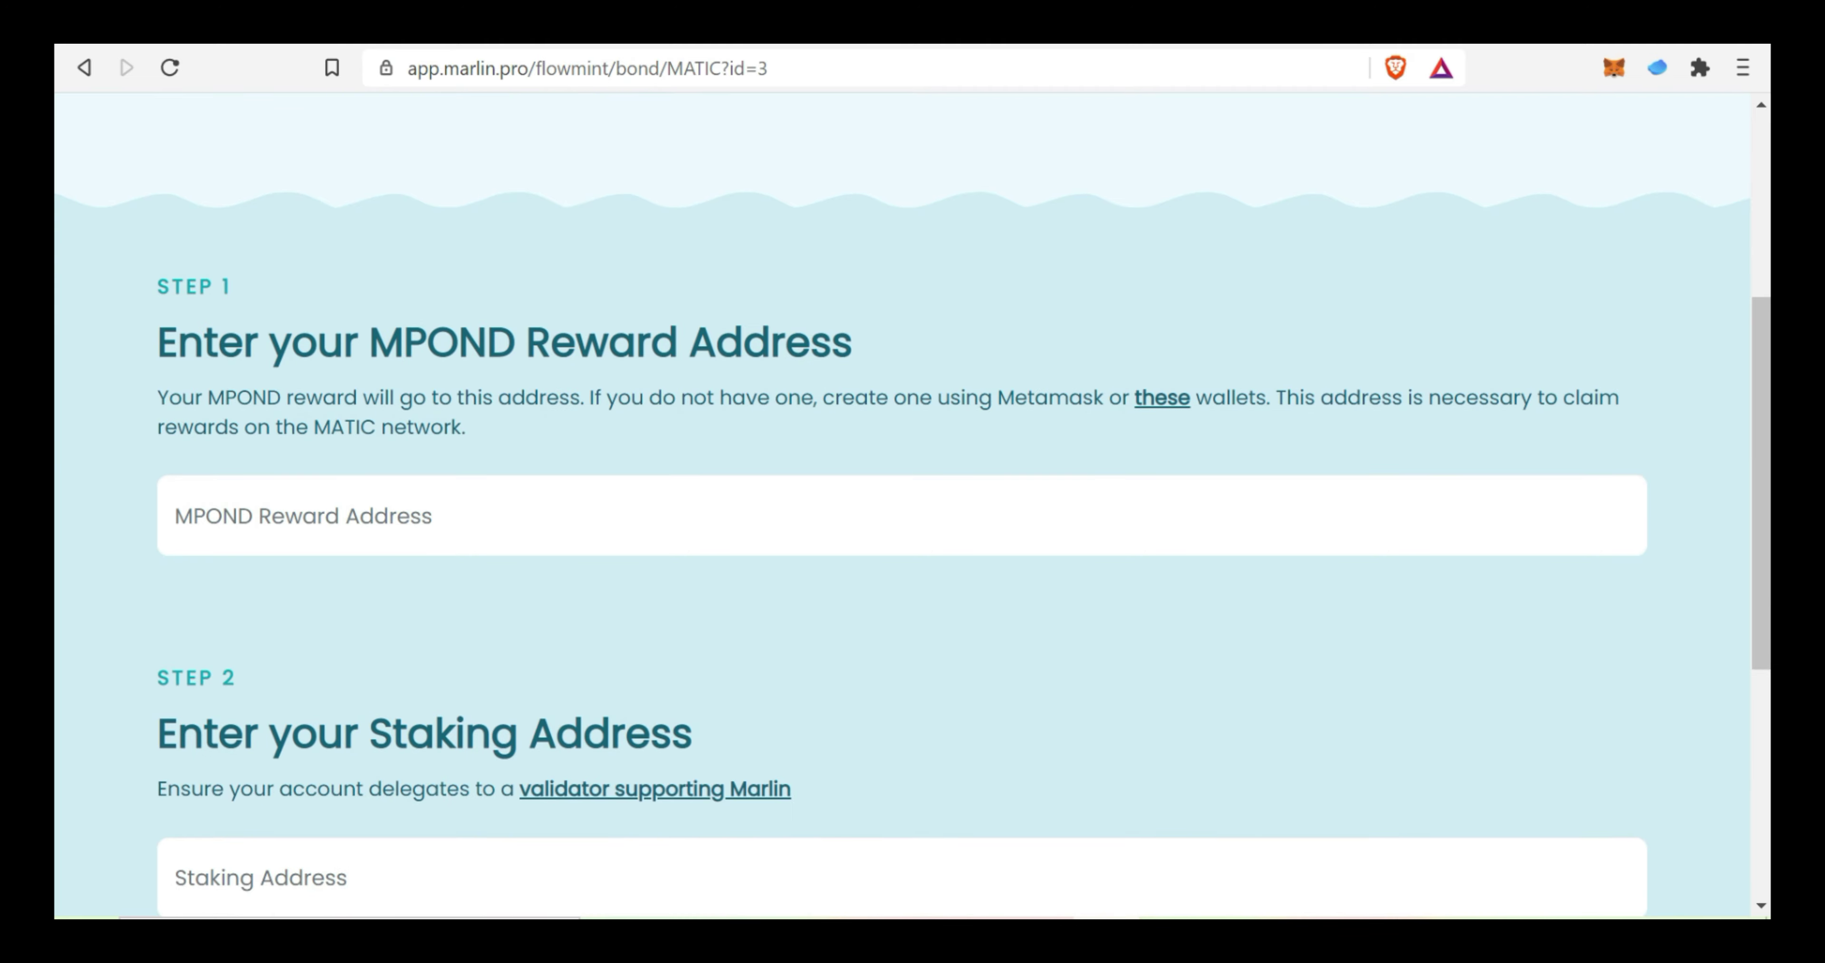
scroll(462, 650, "up", 2)
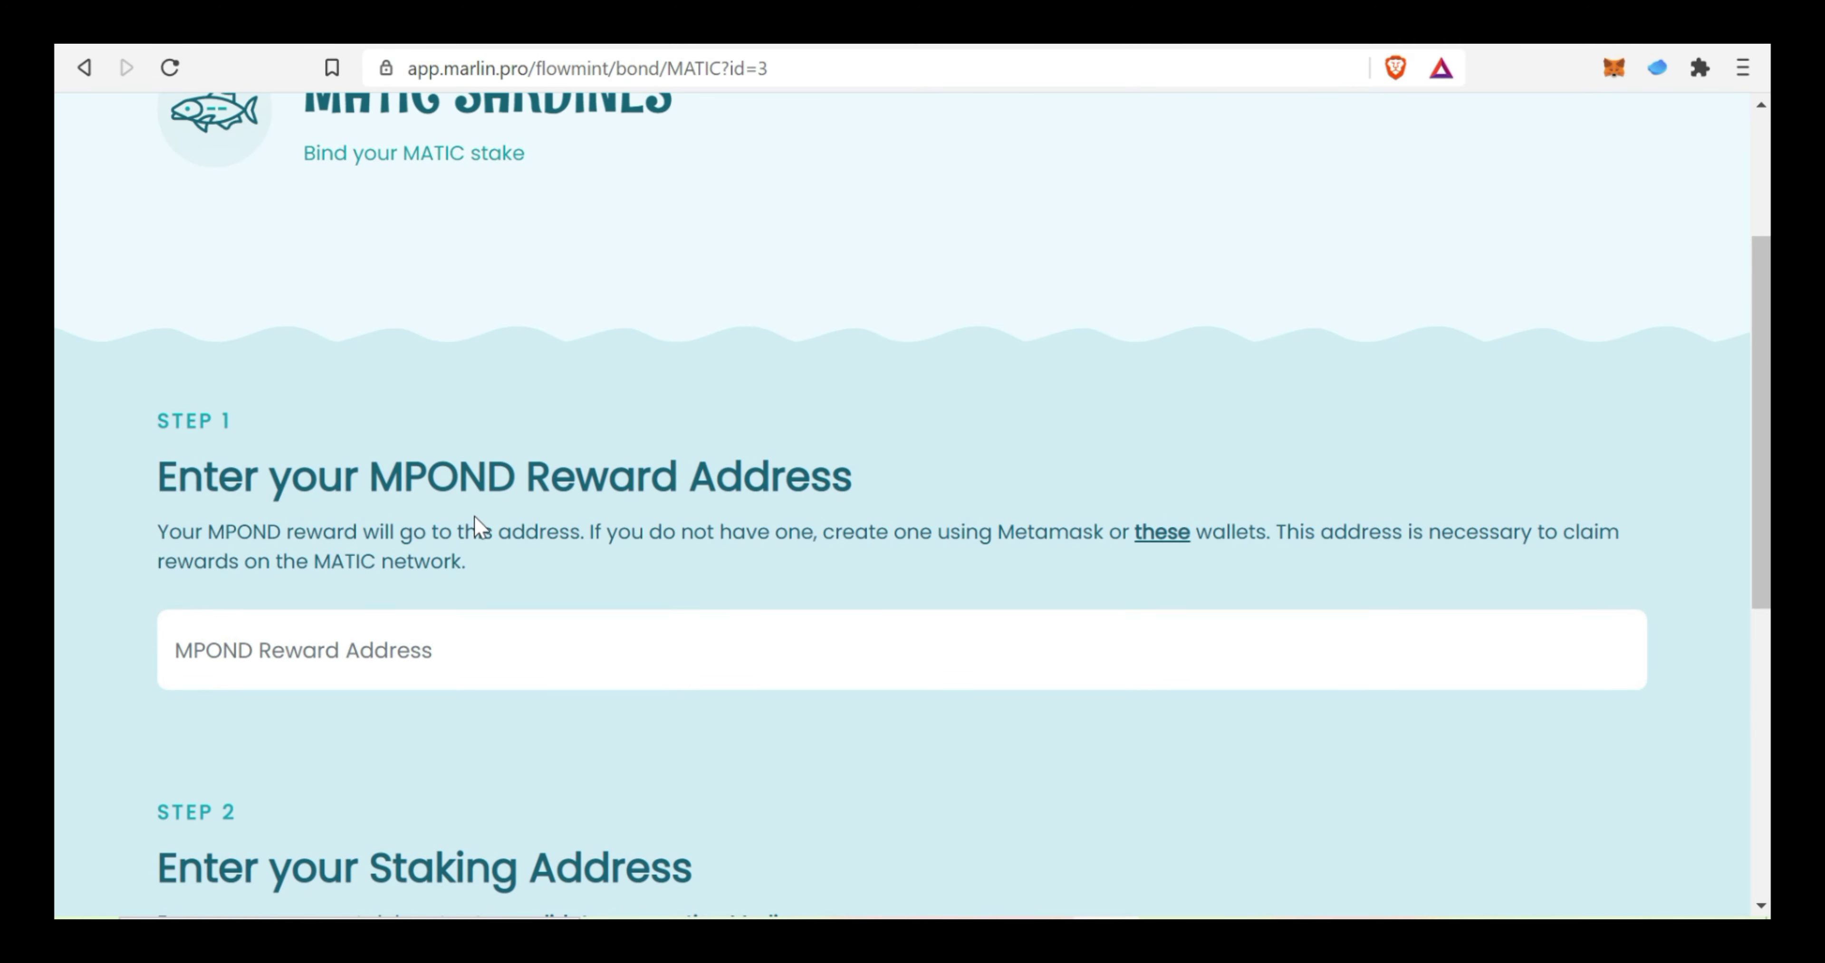
left_click(557, 620)
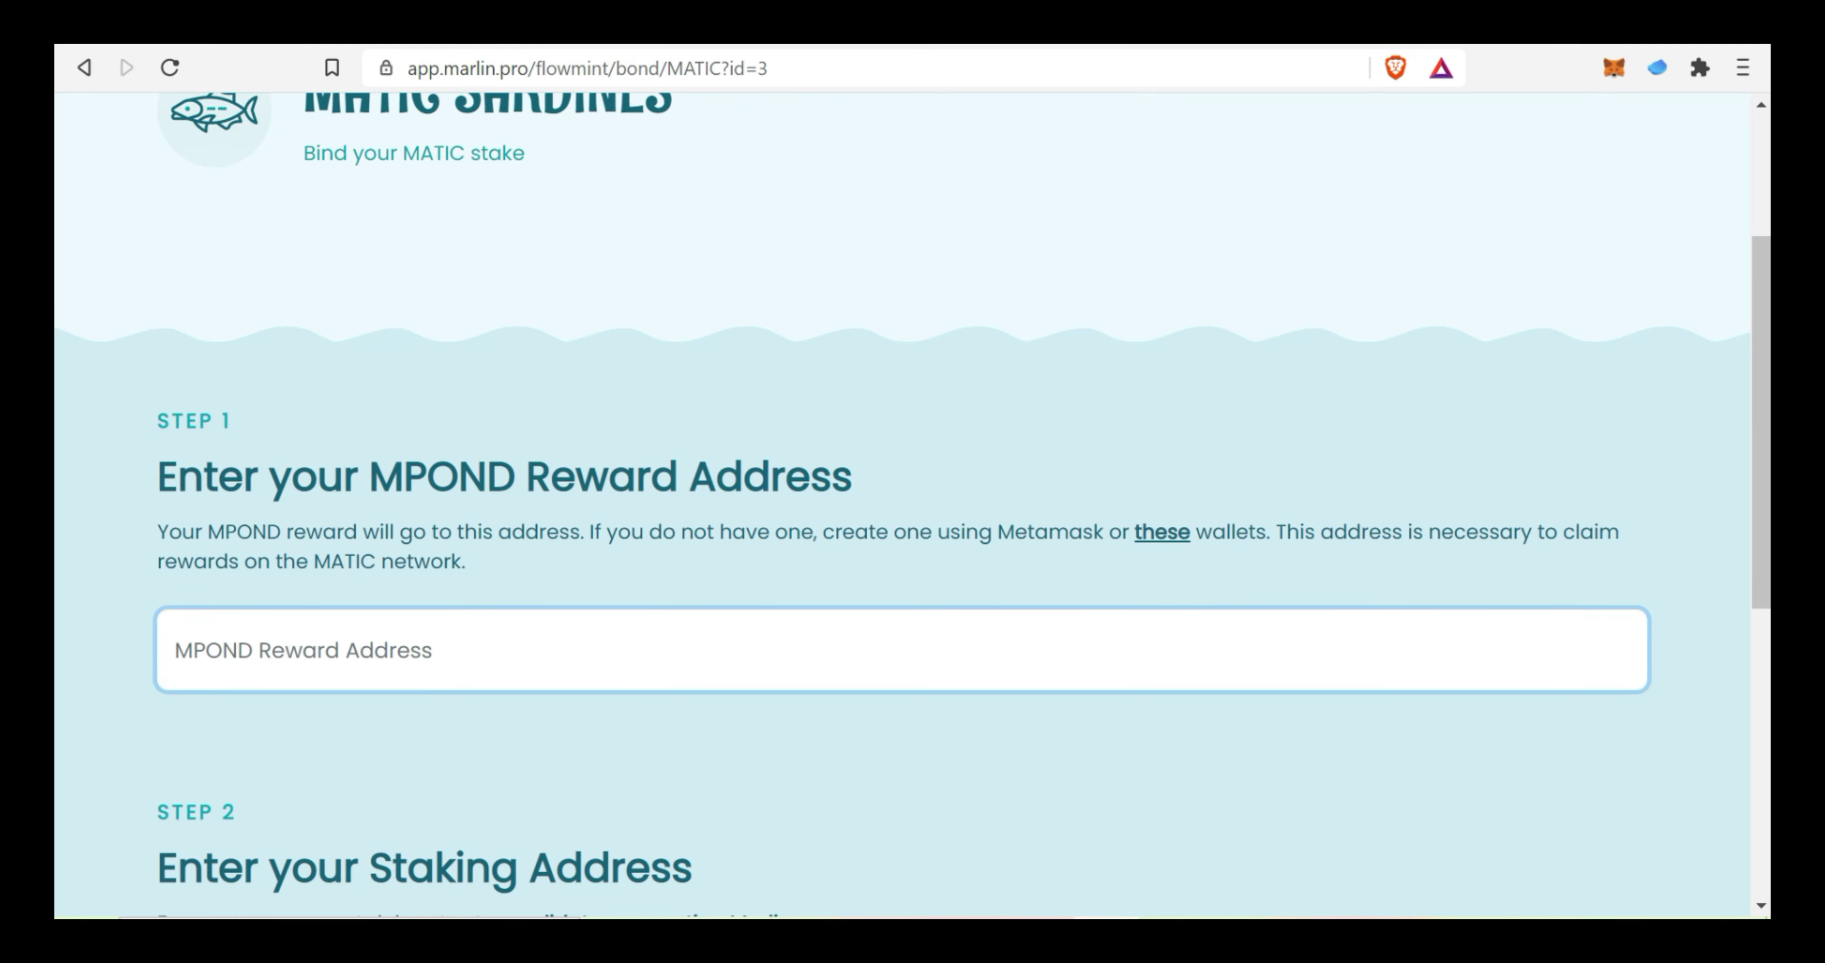
left_click(1614, 67)
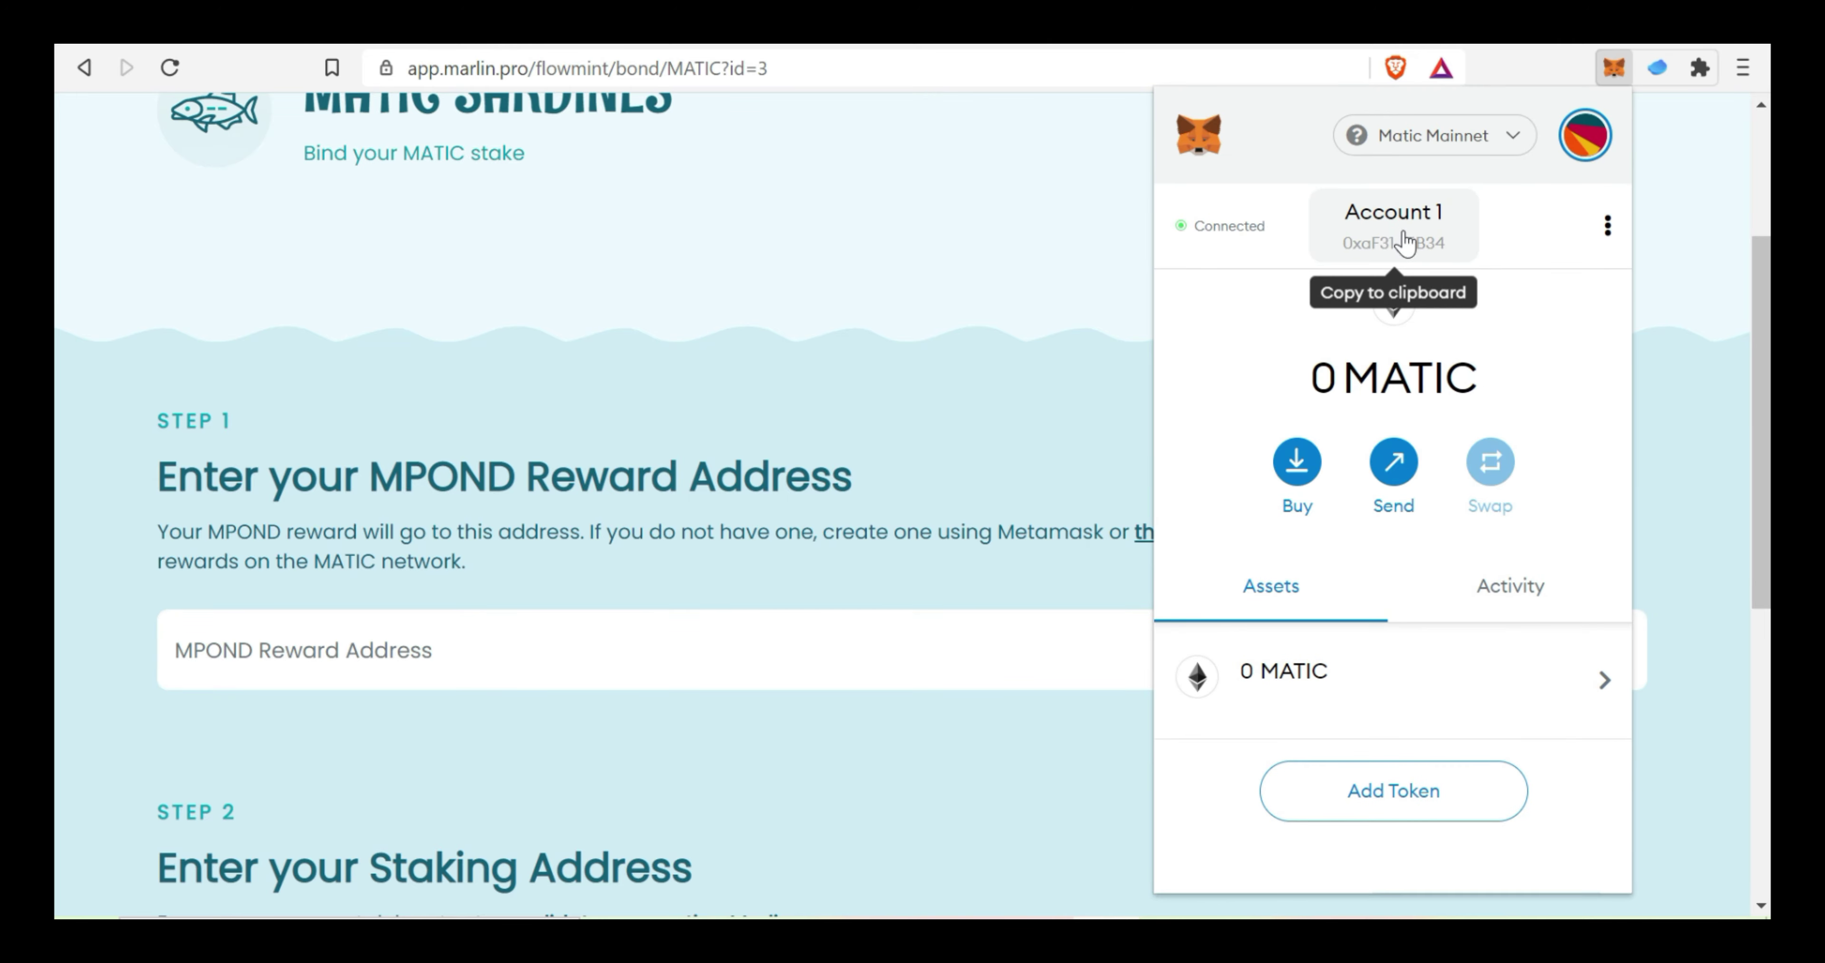
left_click(1390, 252)
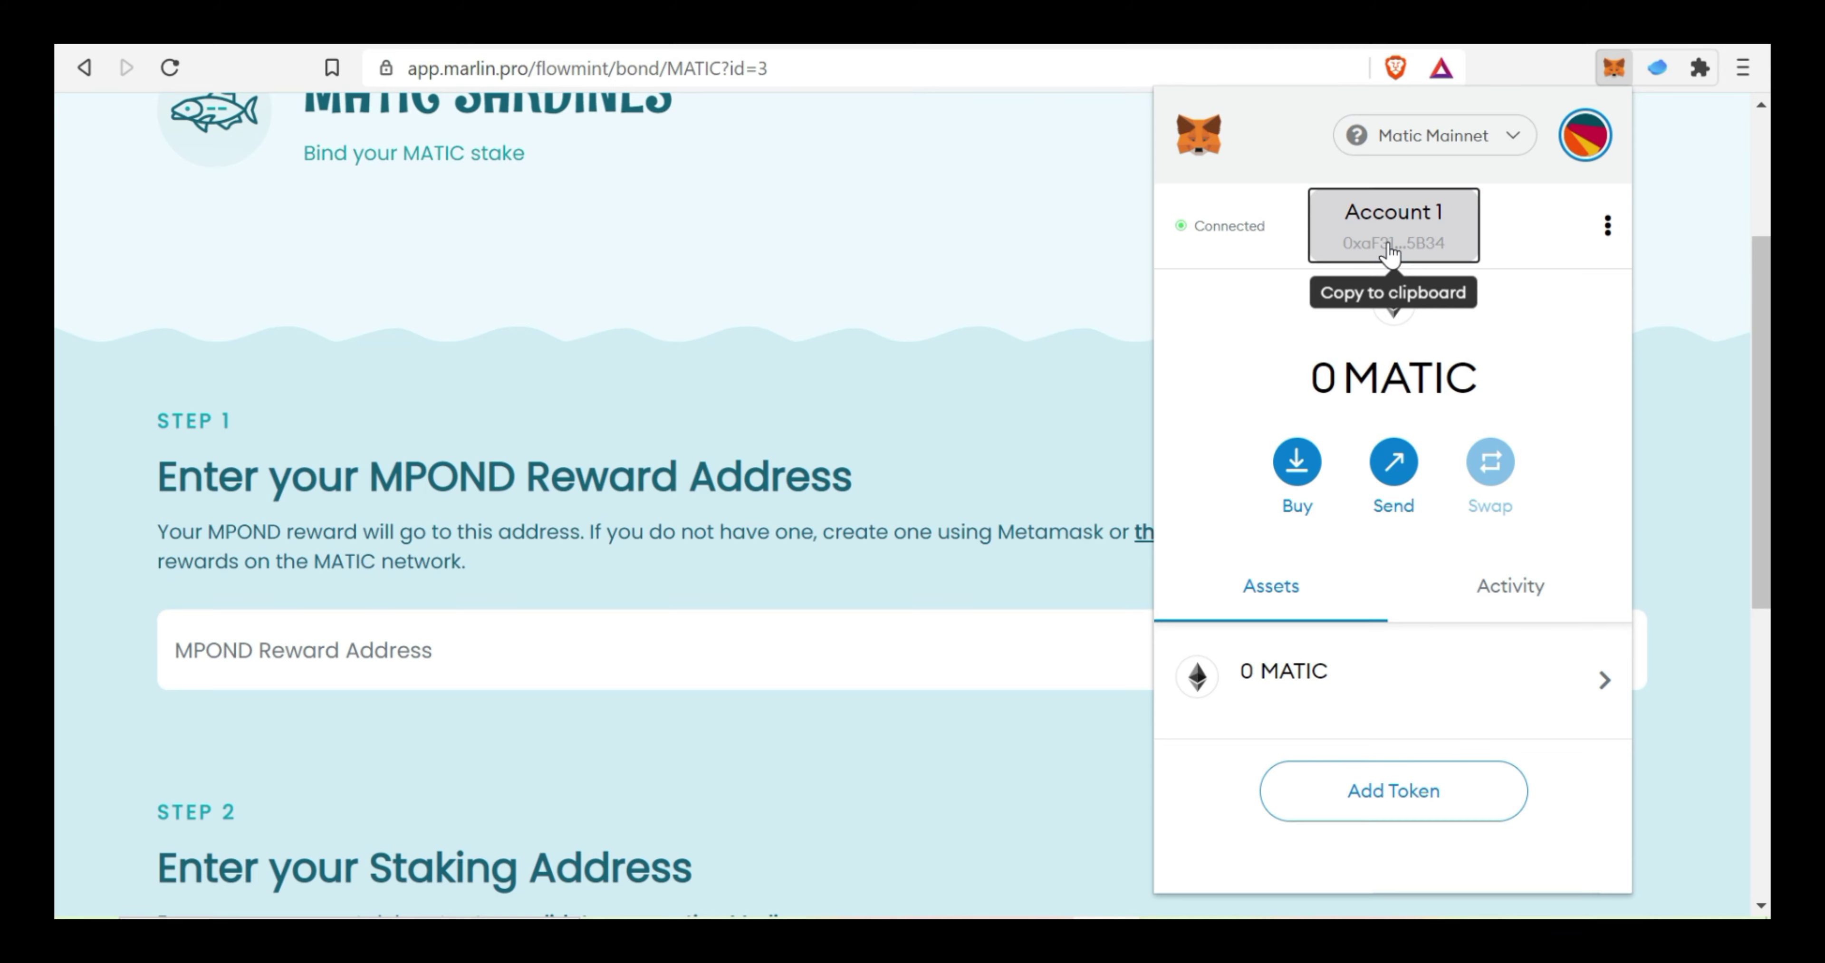
left_click(173, 650)
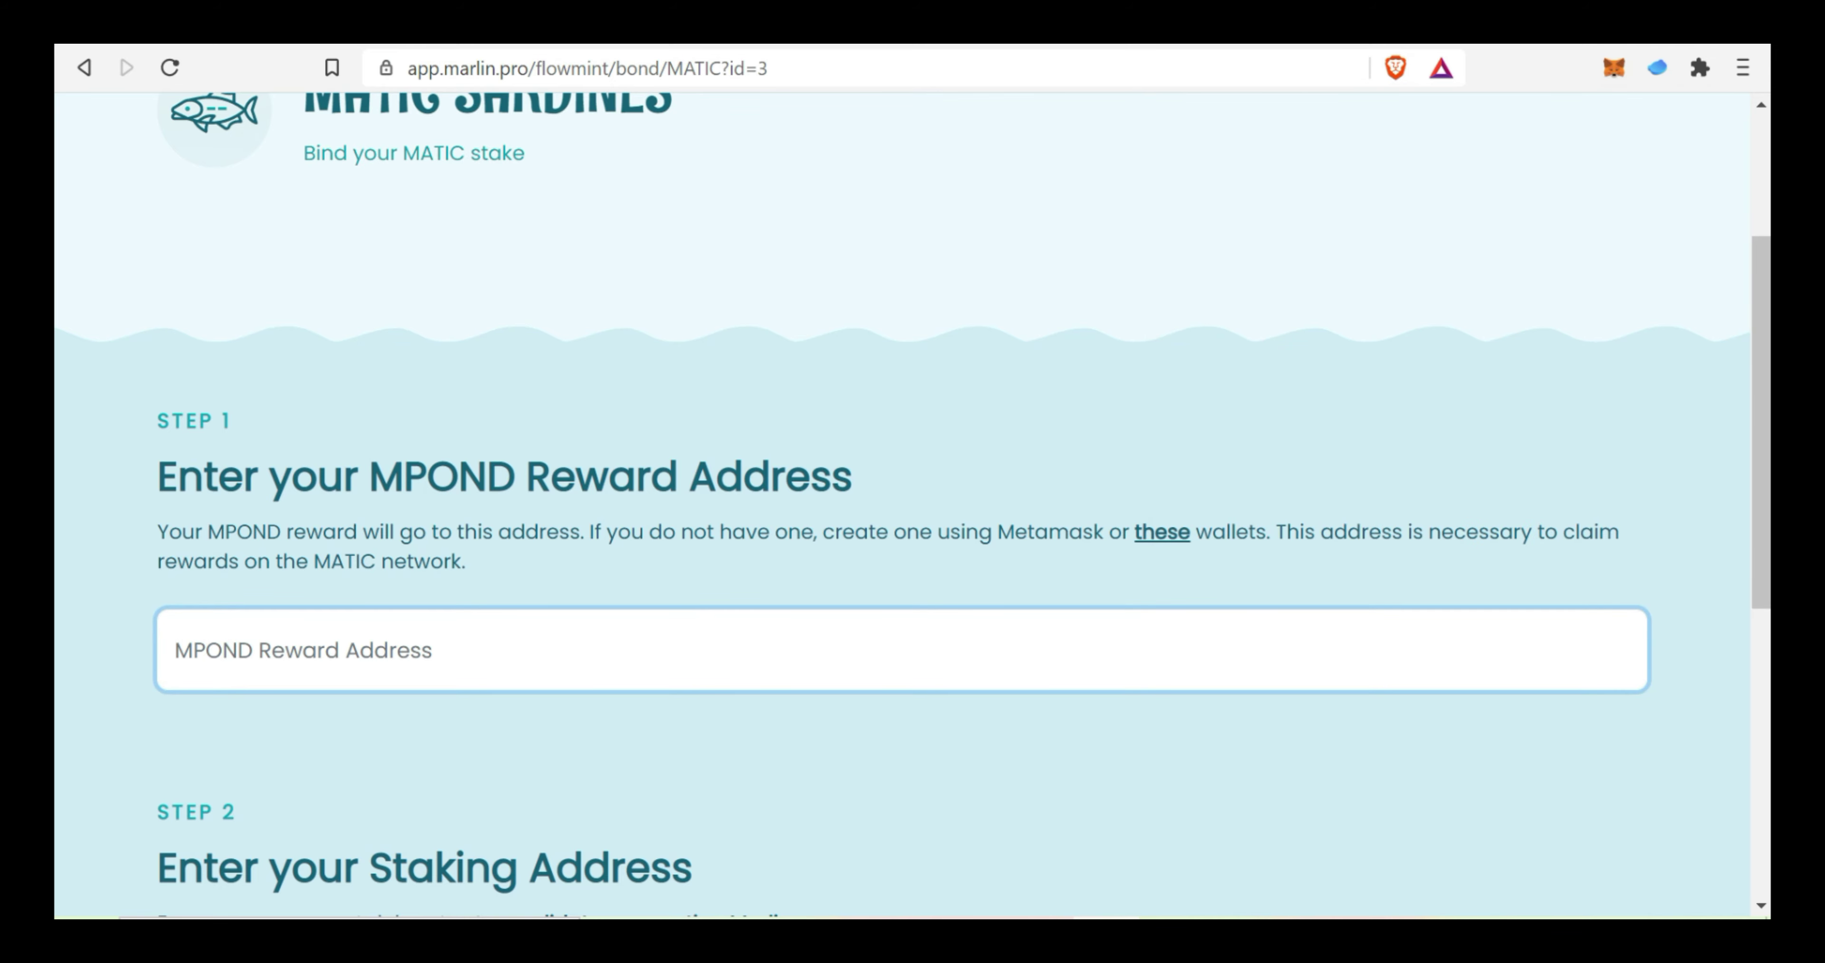
key("ctrl+v")
left_click(804, 756)
Copy the Matic Wallet staking account address and paste it into the Staking Address field.
scroll(804, 756, "down", 3)
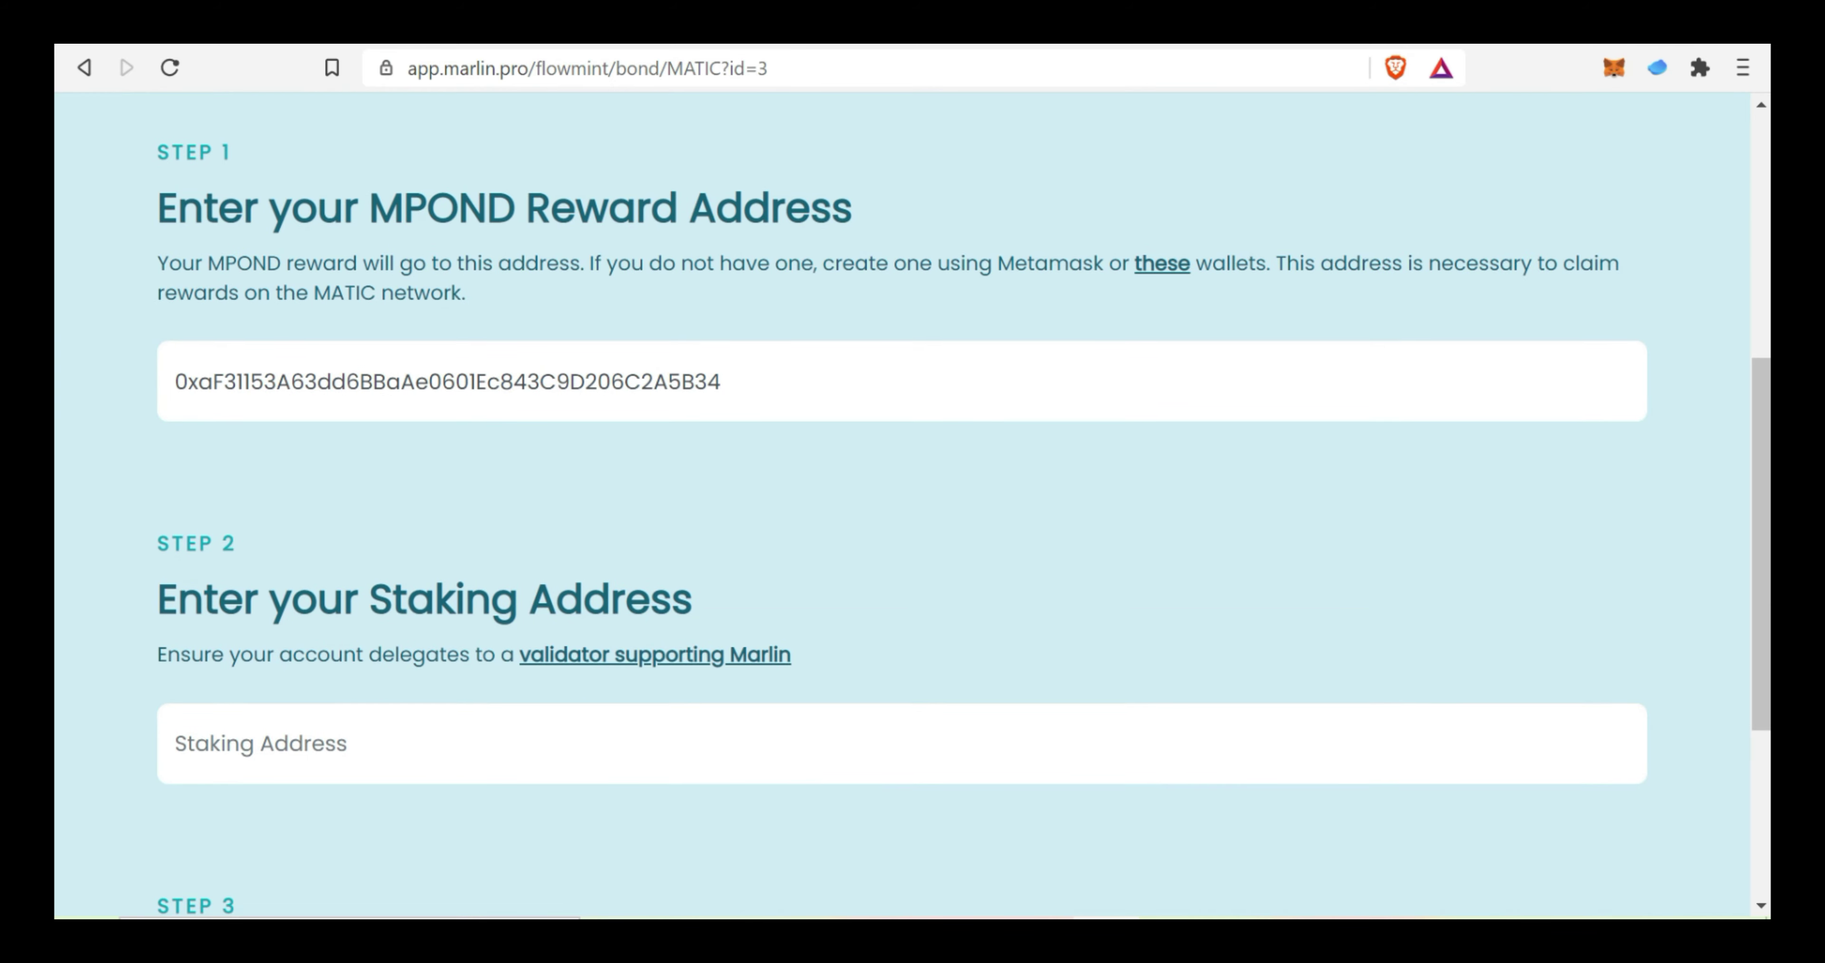
scroll(963, 505, "down", 2)
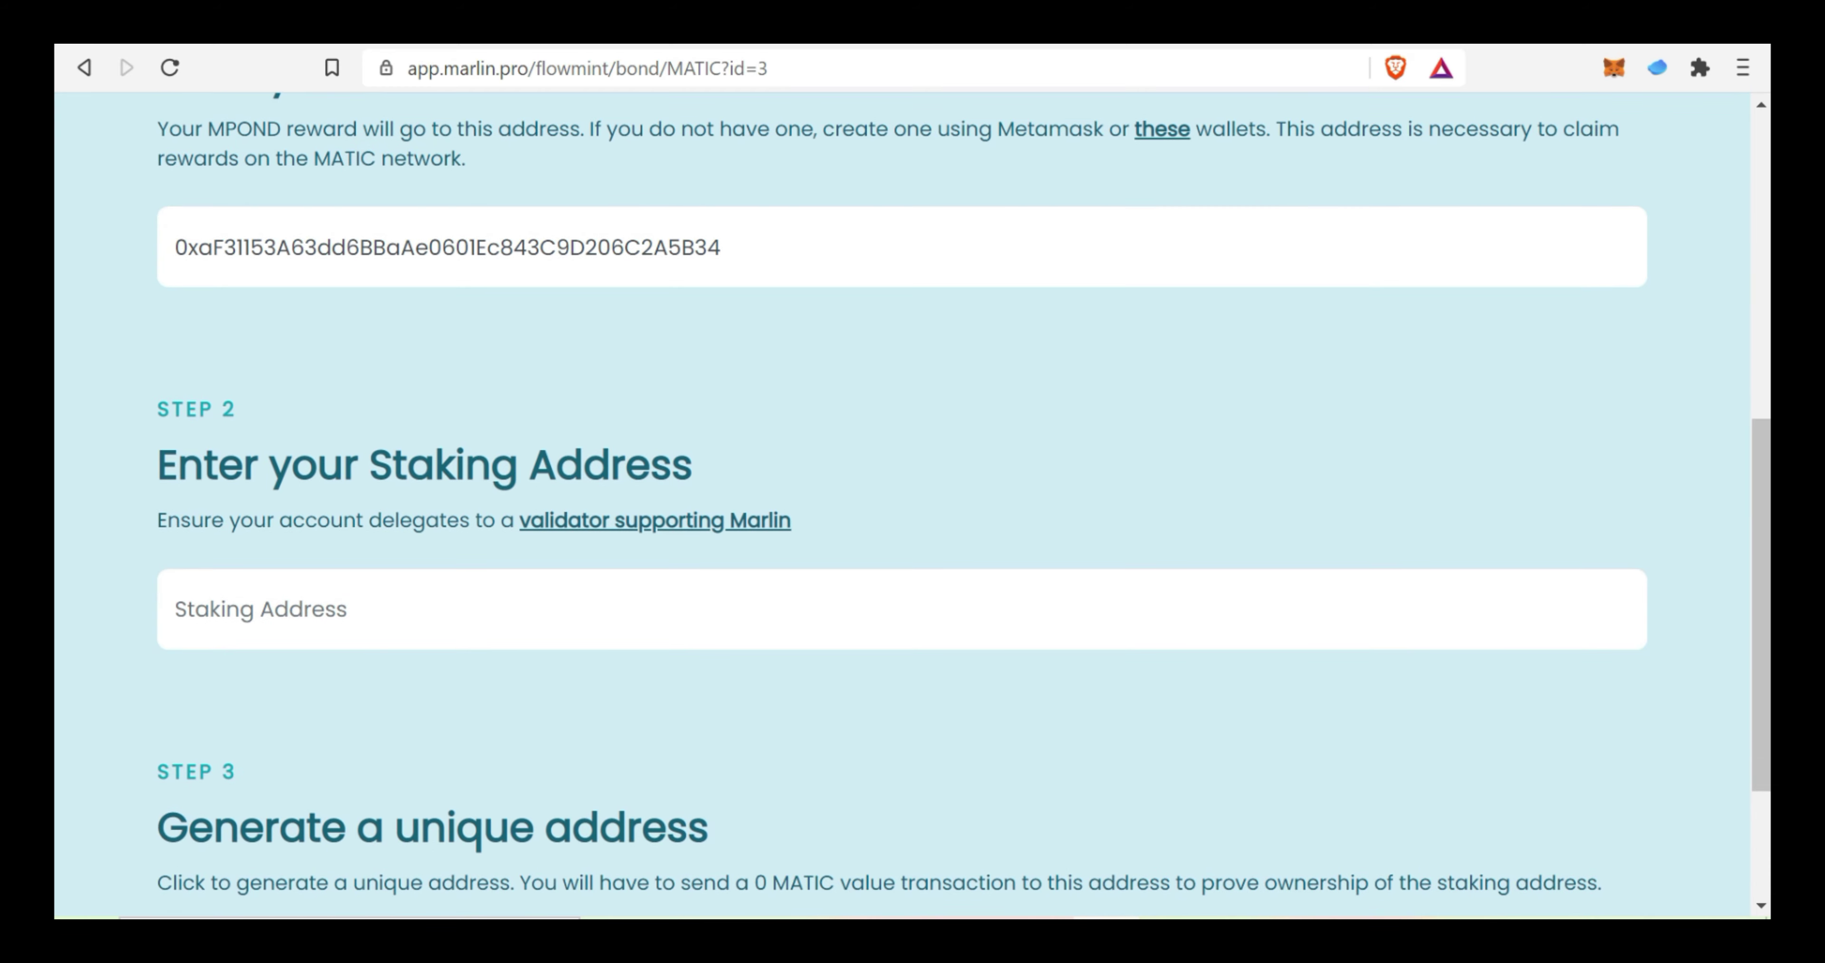
left_click(178, 609)
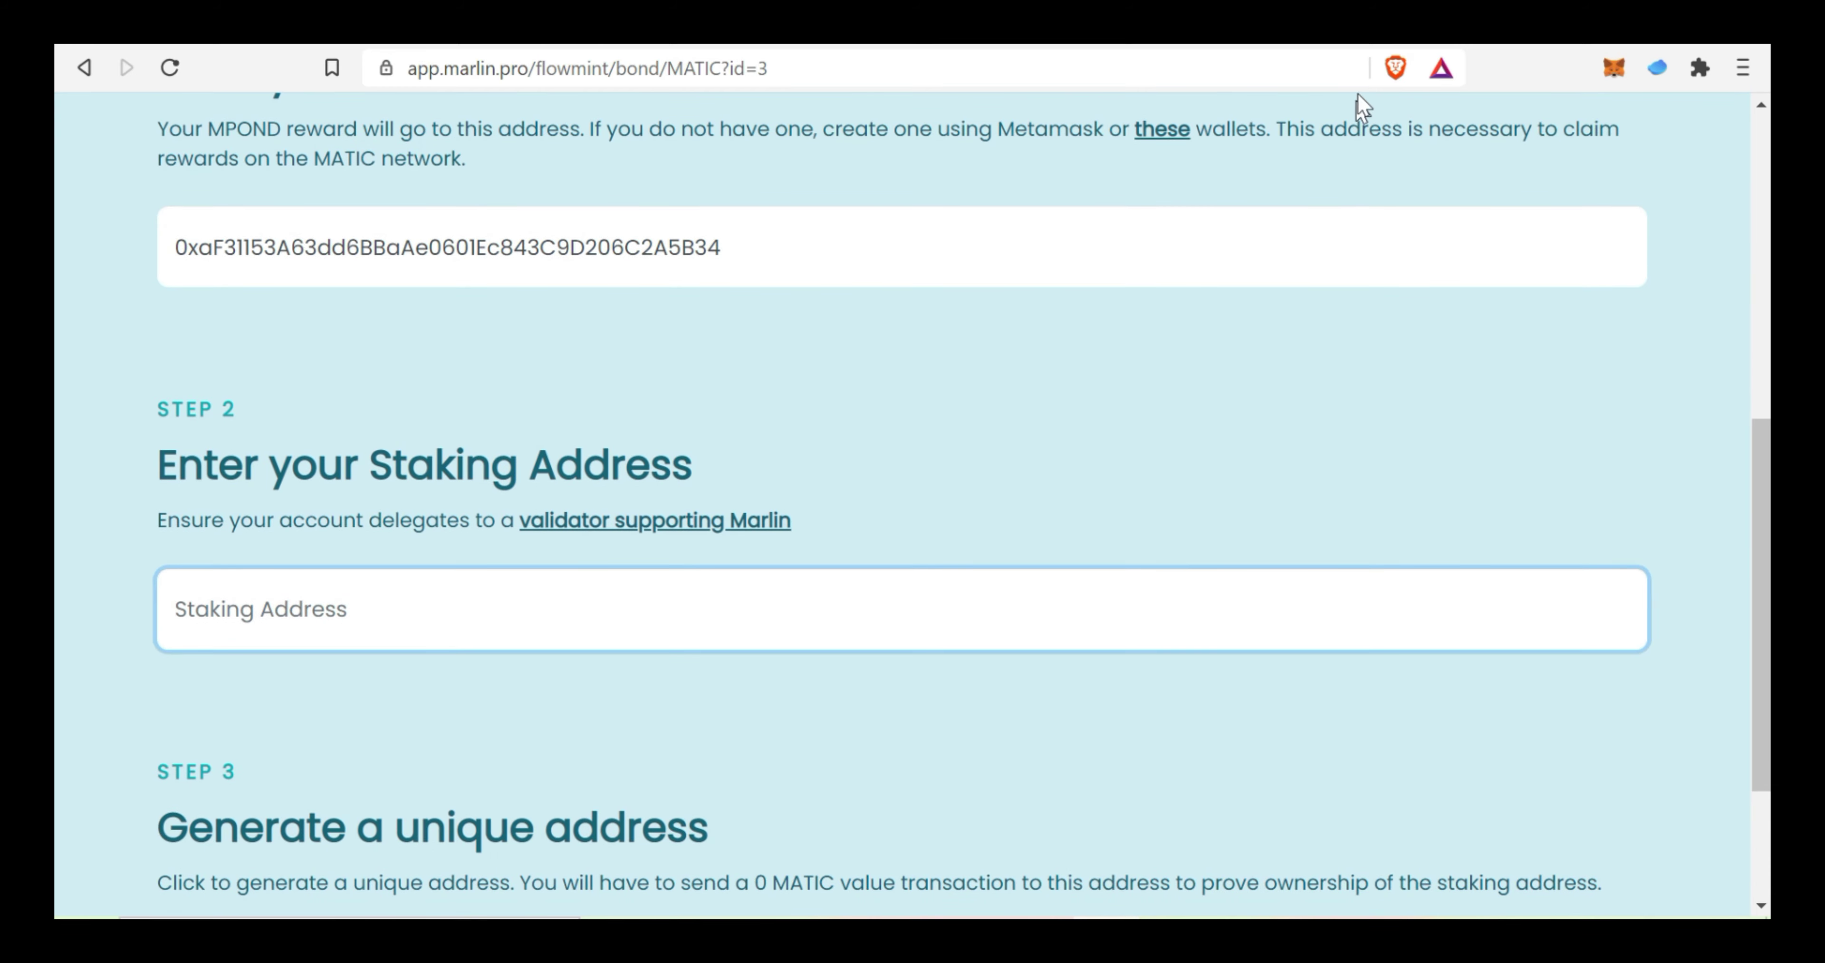
left_click(1409, 35)
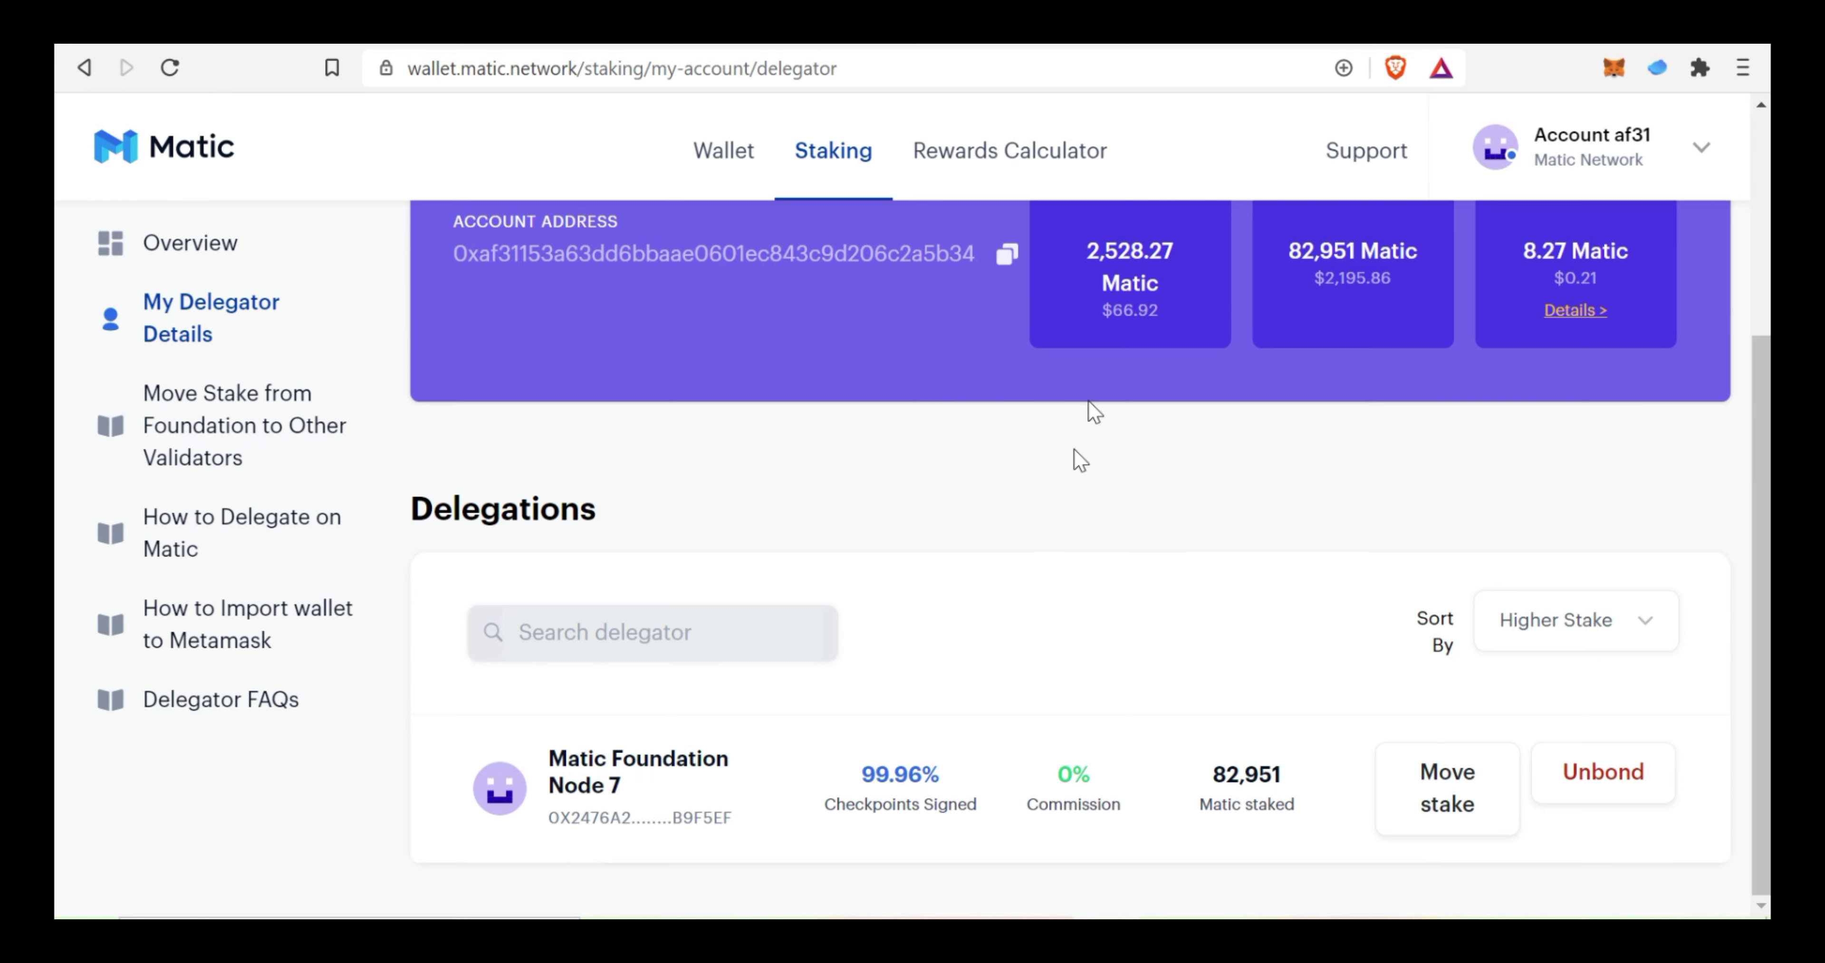
scroll(1022, 549, "up", 5)
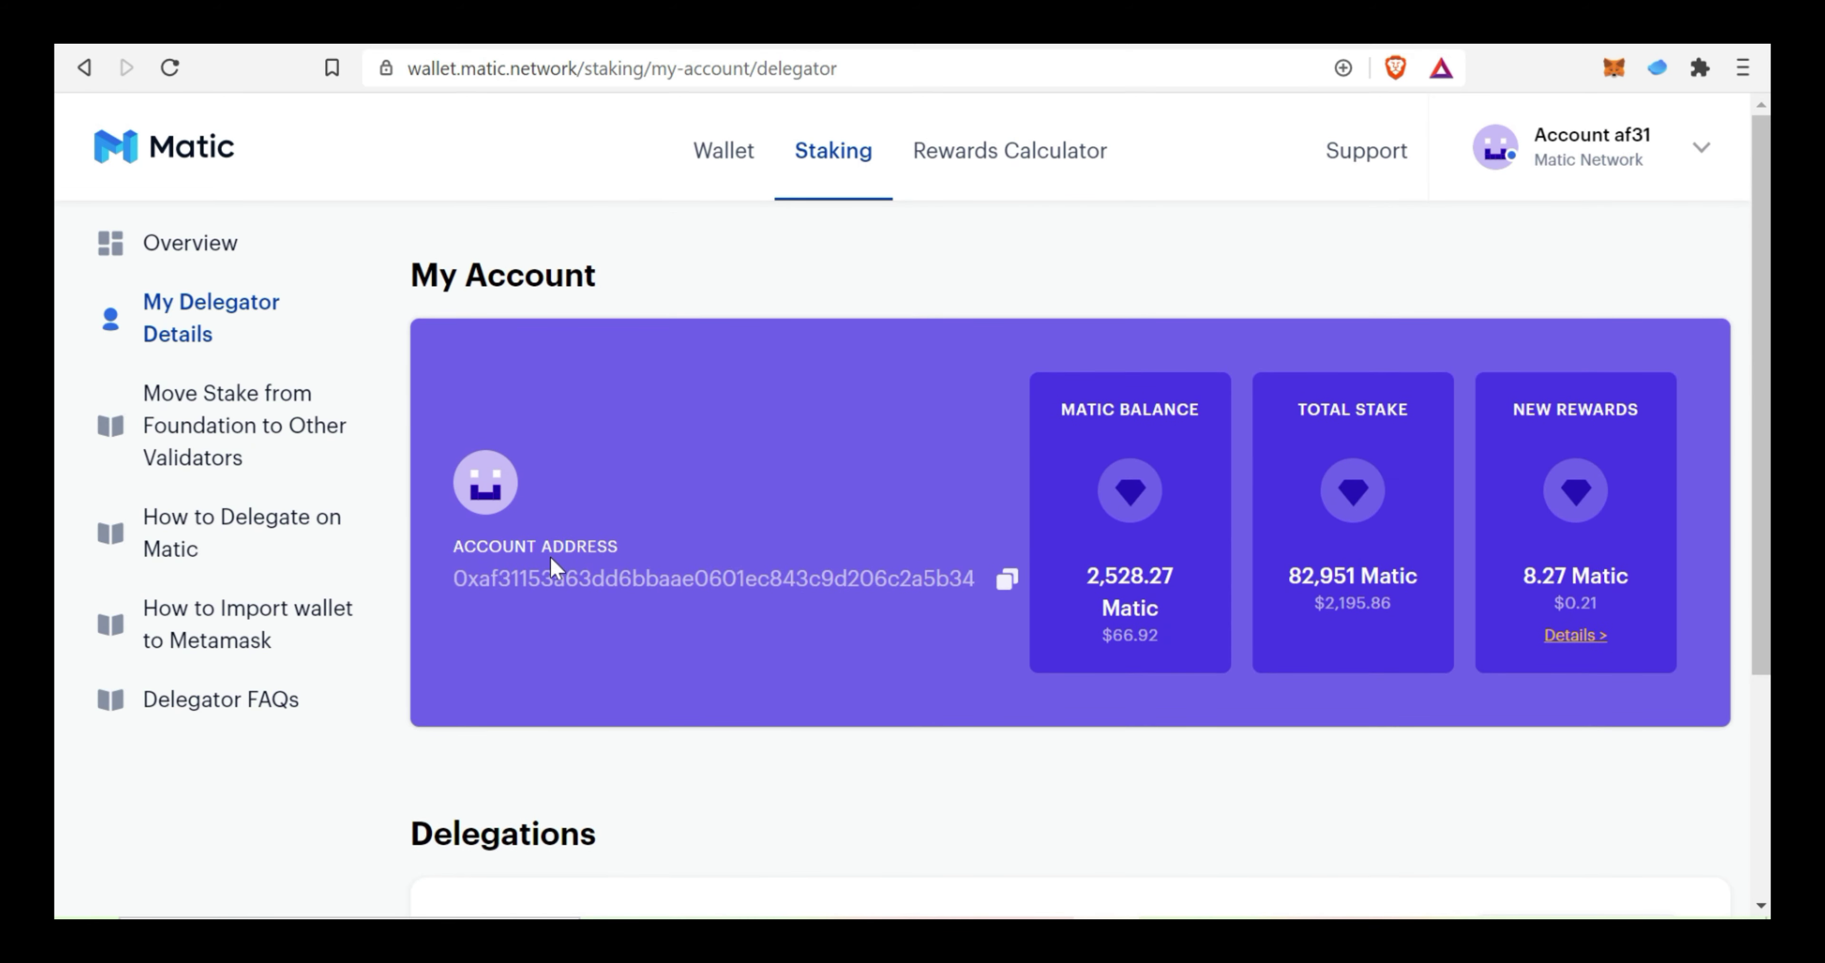
left_click(1007, 582)
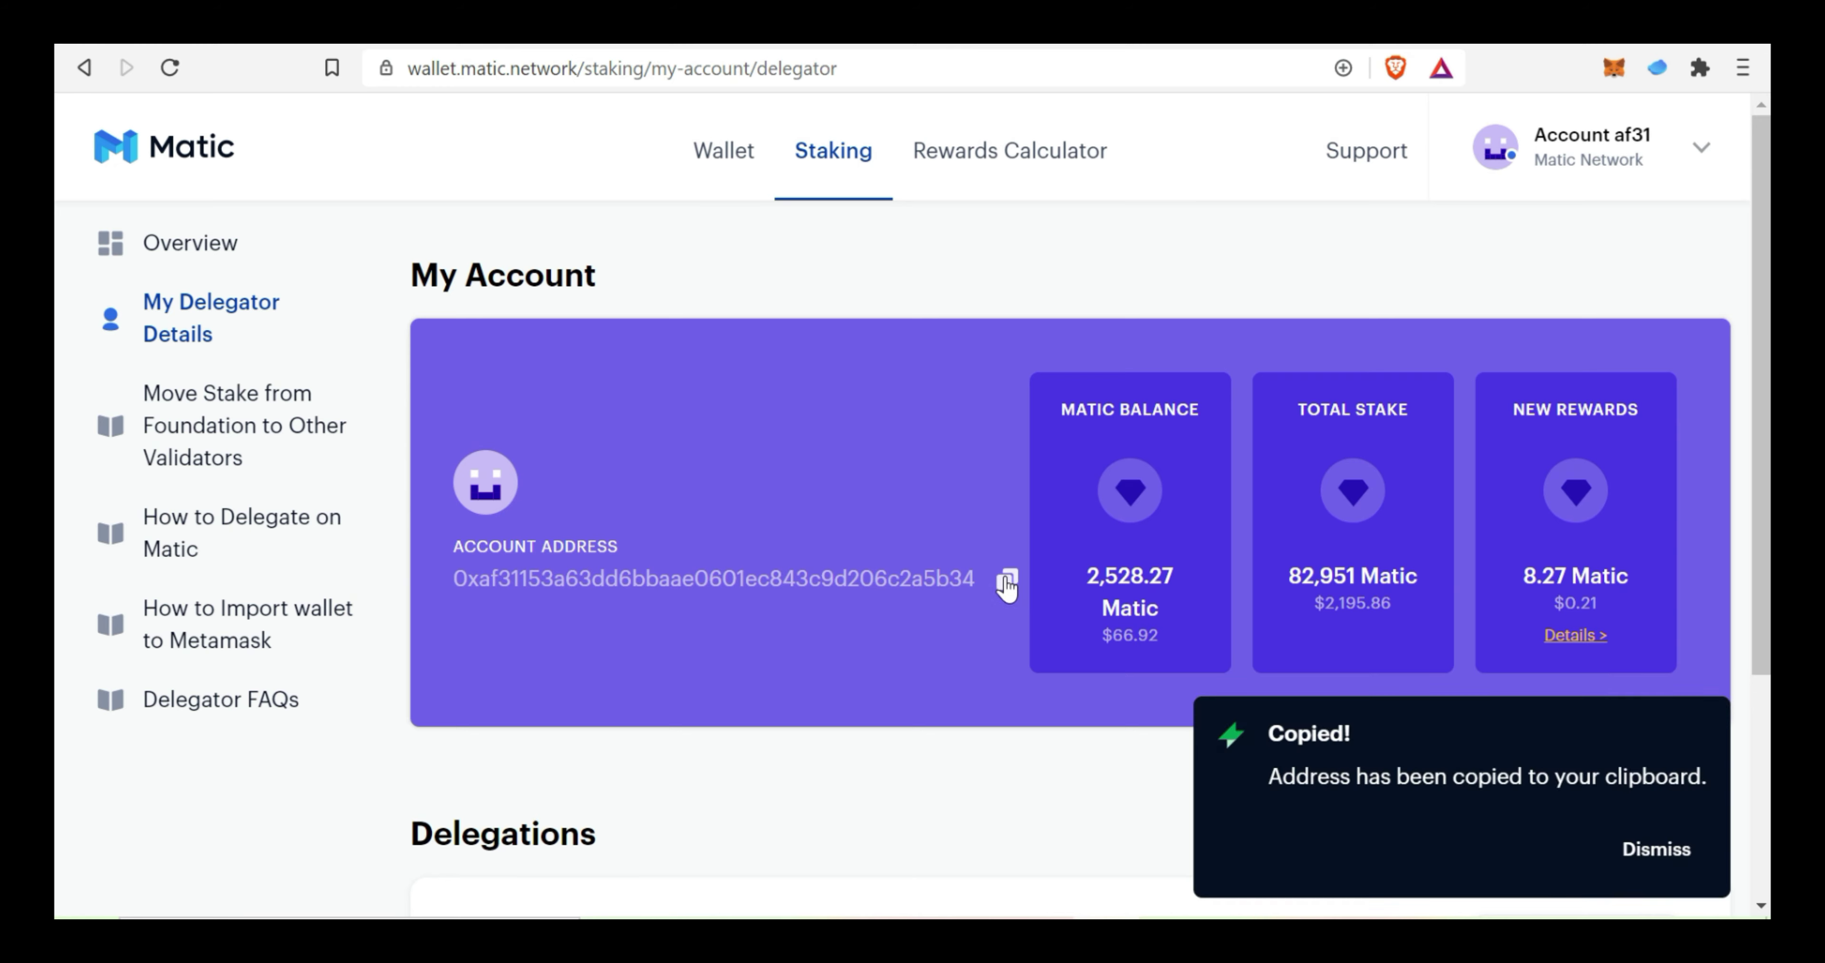
key("ctrl+Tab")
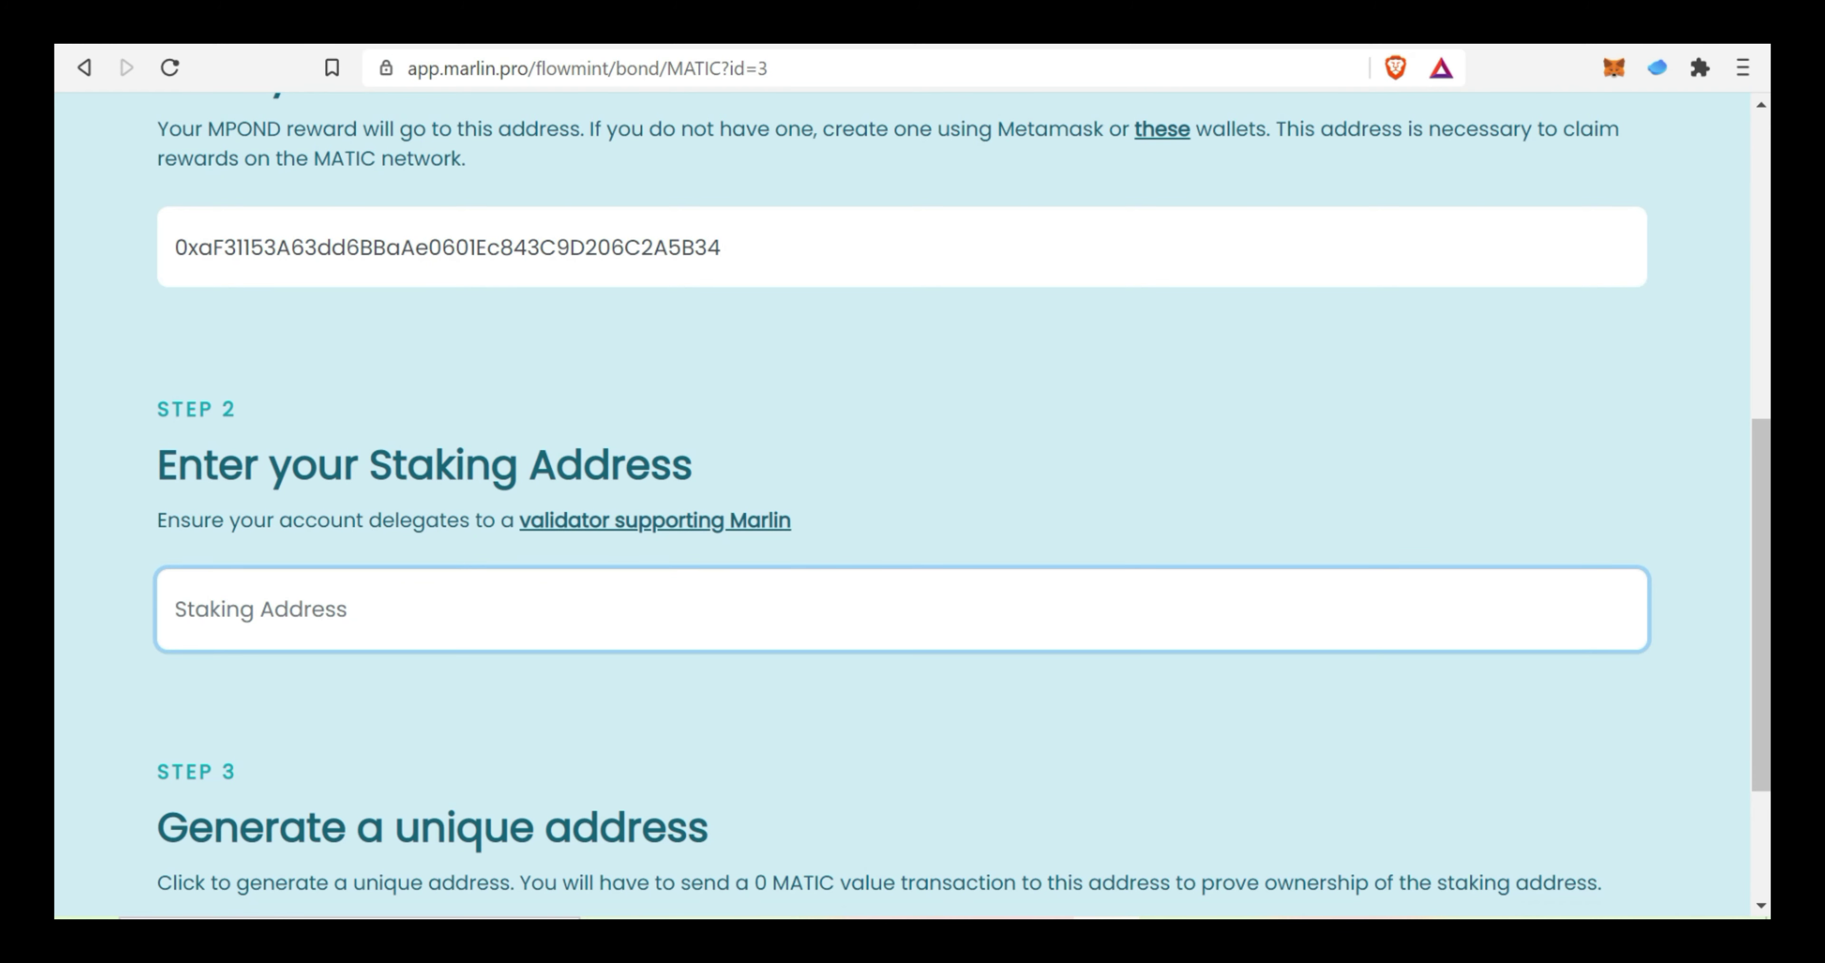
key("ctrl+v")
scroll(587, 332, "up", 2)
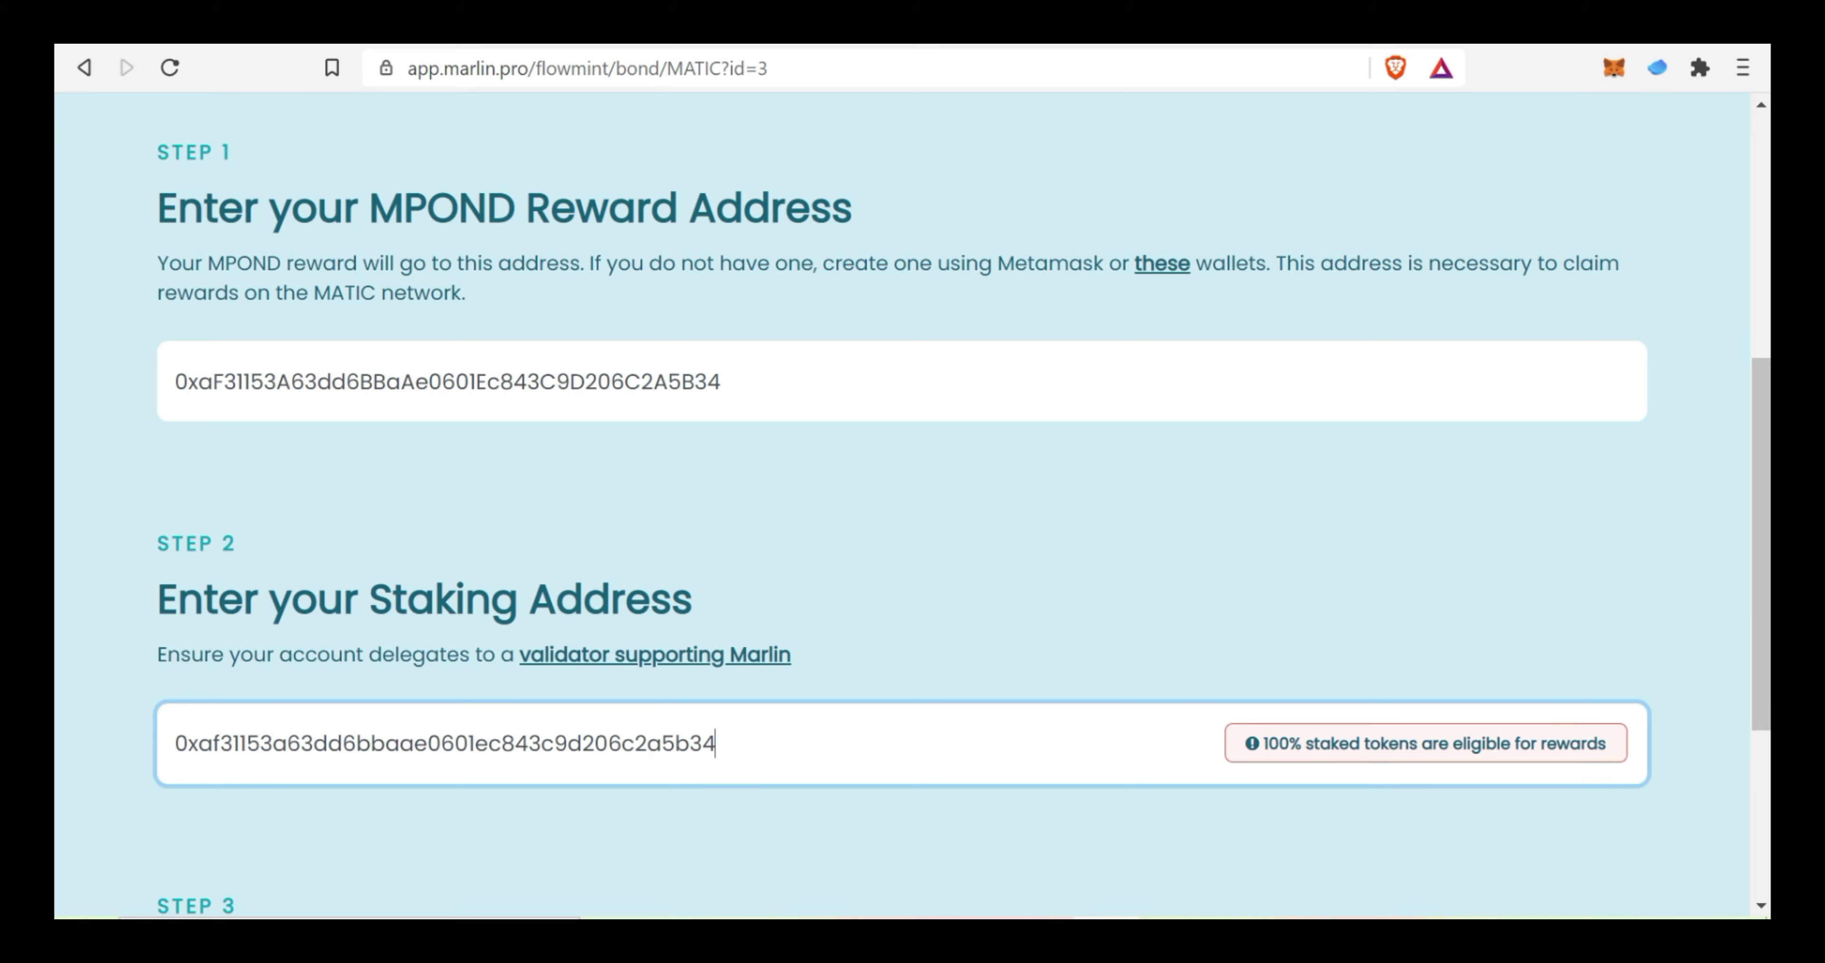
scroll(1348, 711, "down", 2)
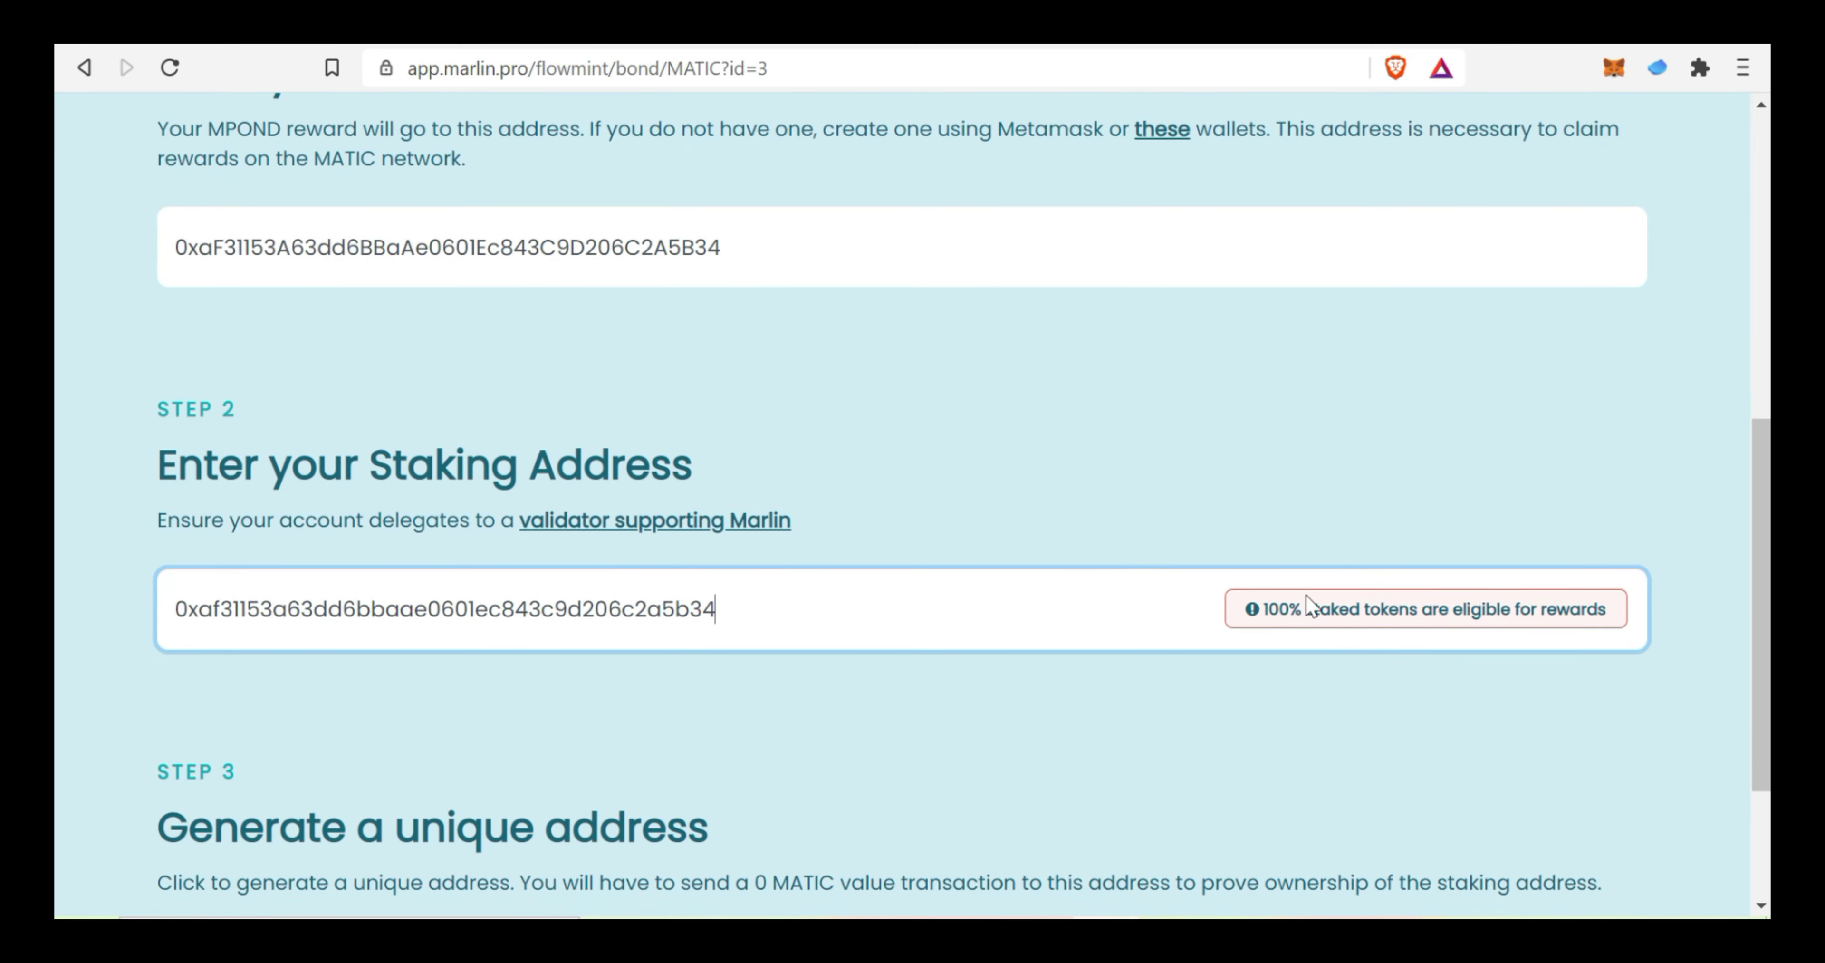
scroll(1362, 684, "down", 3)
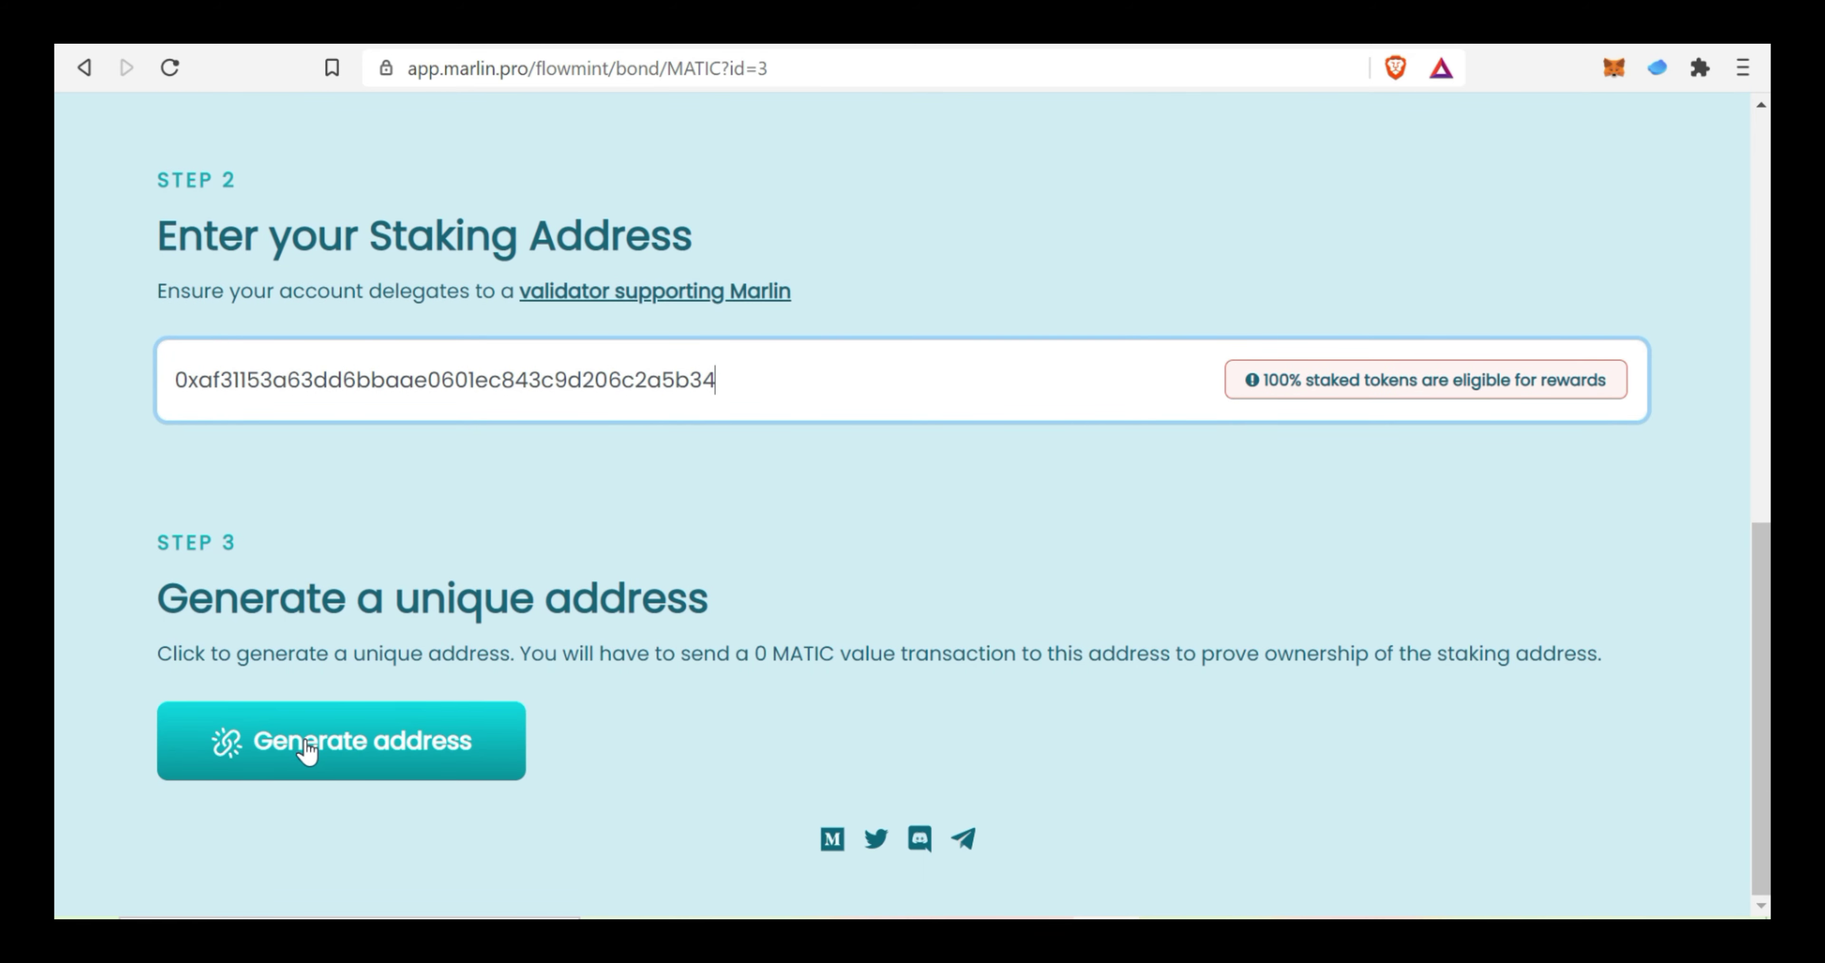
Generate the unique verification address in Marlin FlowMint.
left_click(280, 761)
scroll(147, 423, "down", 3)
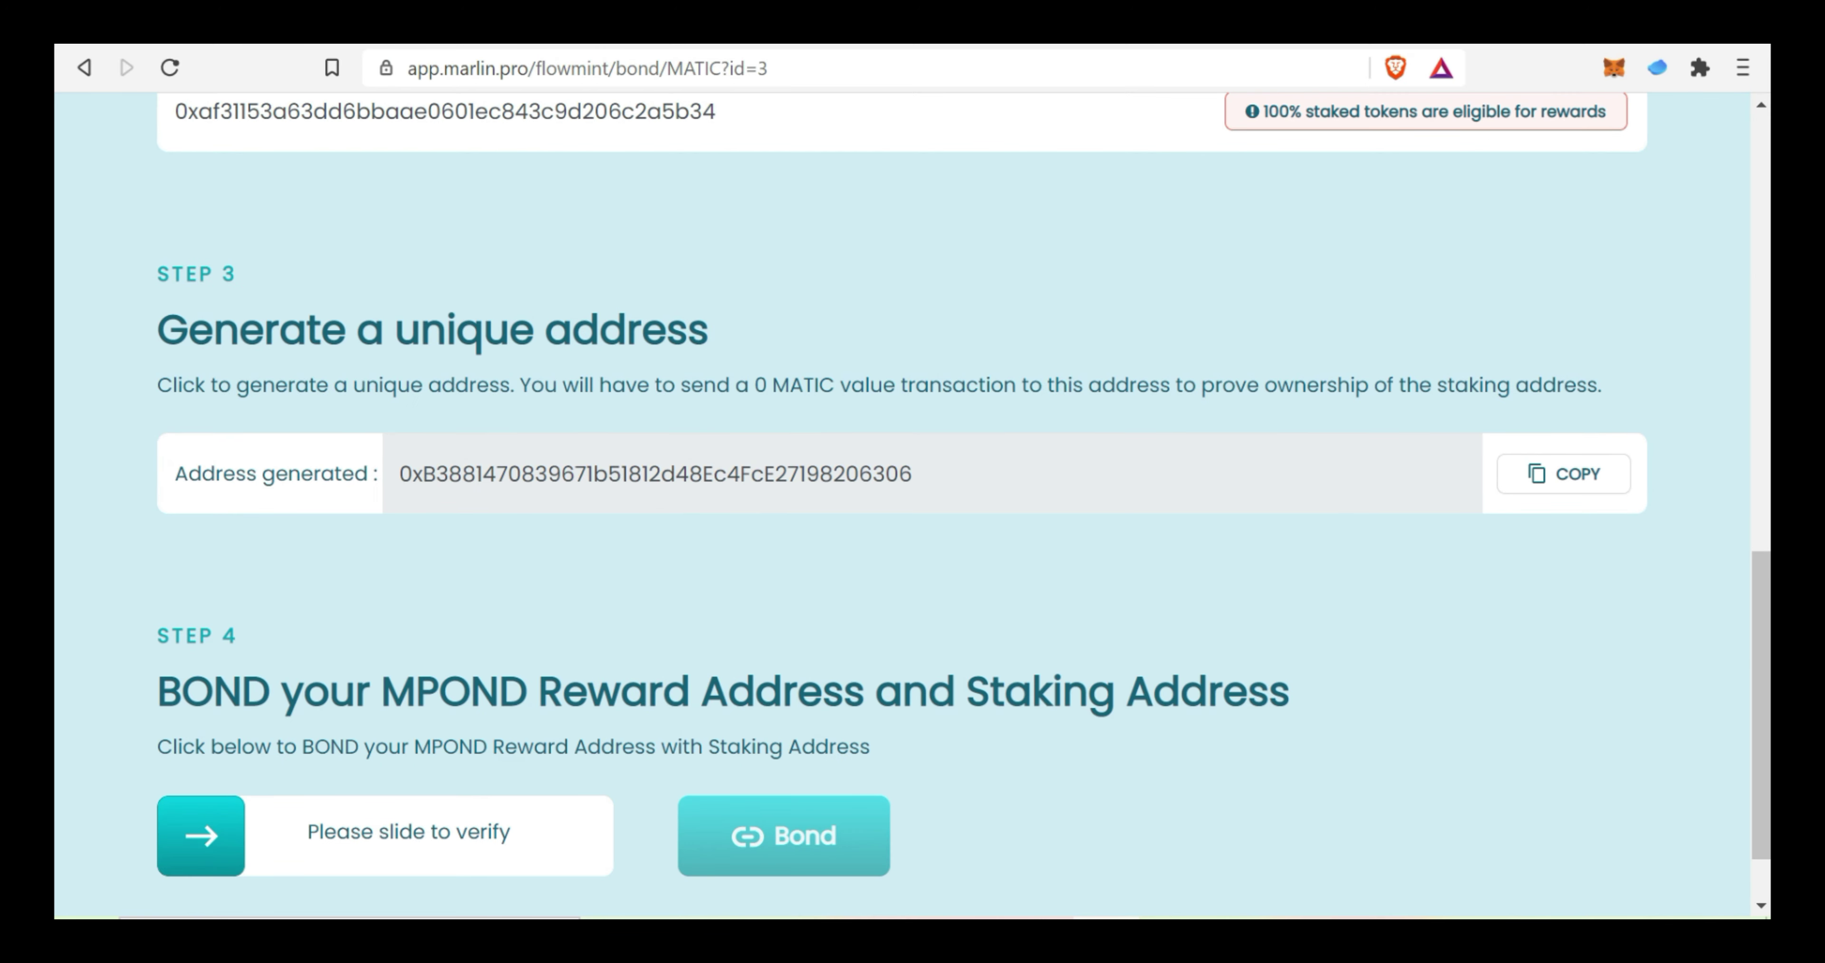
scroll(952, 516, "down", 1)
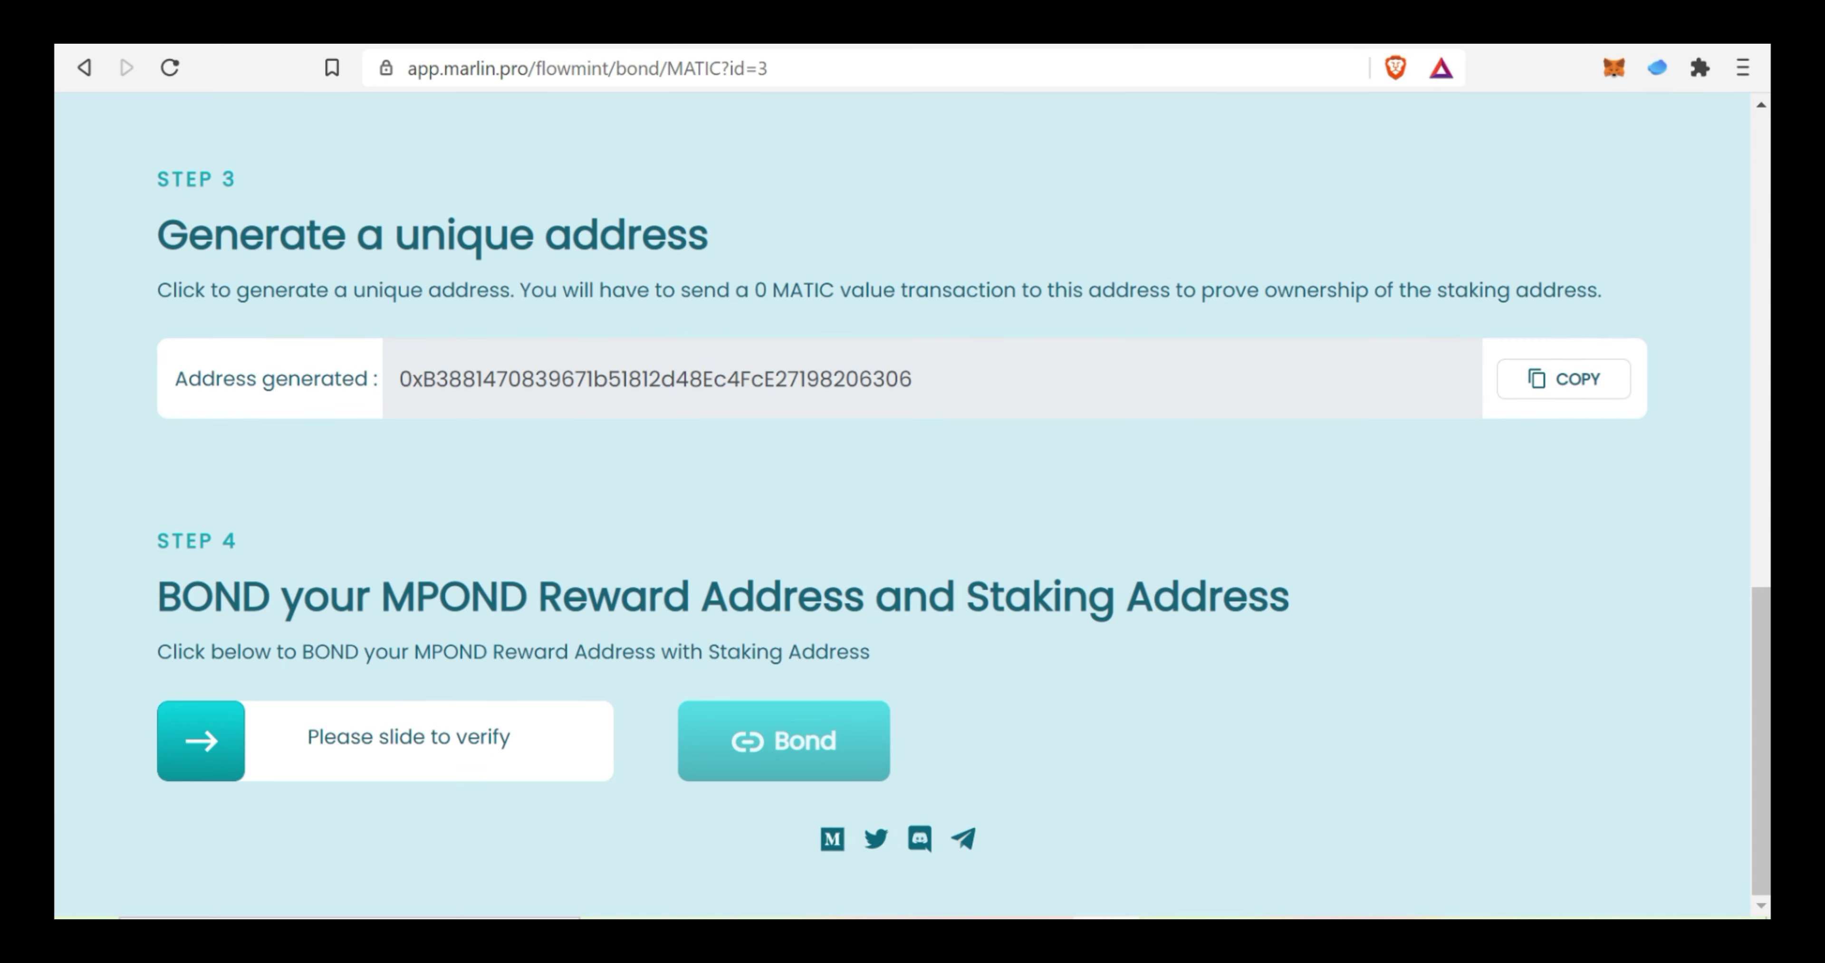
left_click_drag(210, 772, 631, 791)
Select and copy Step 5's destination address for the 0-MATIC transaction.
scroll(819, 761, "down", 2)
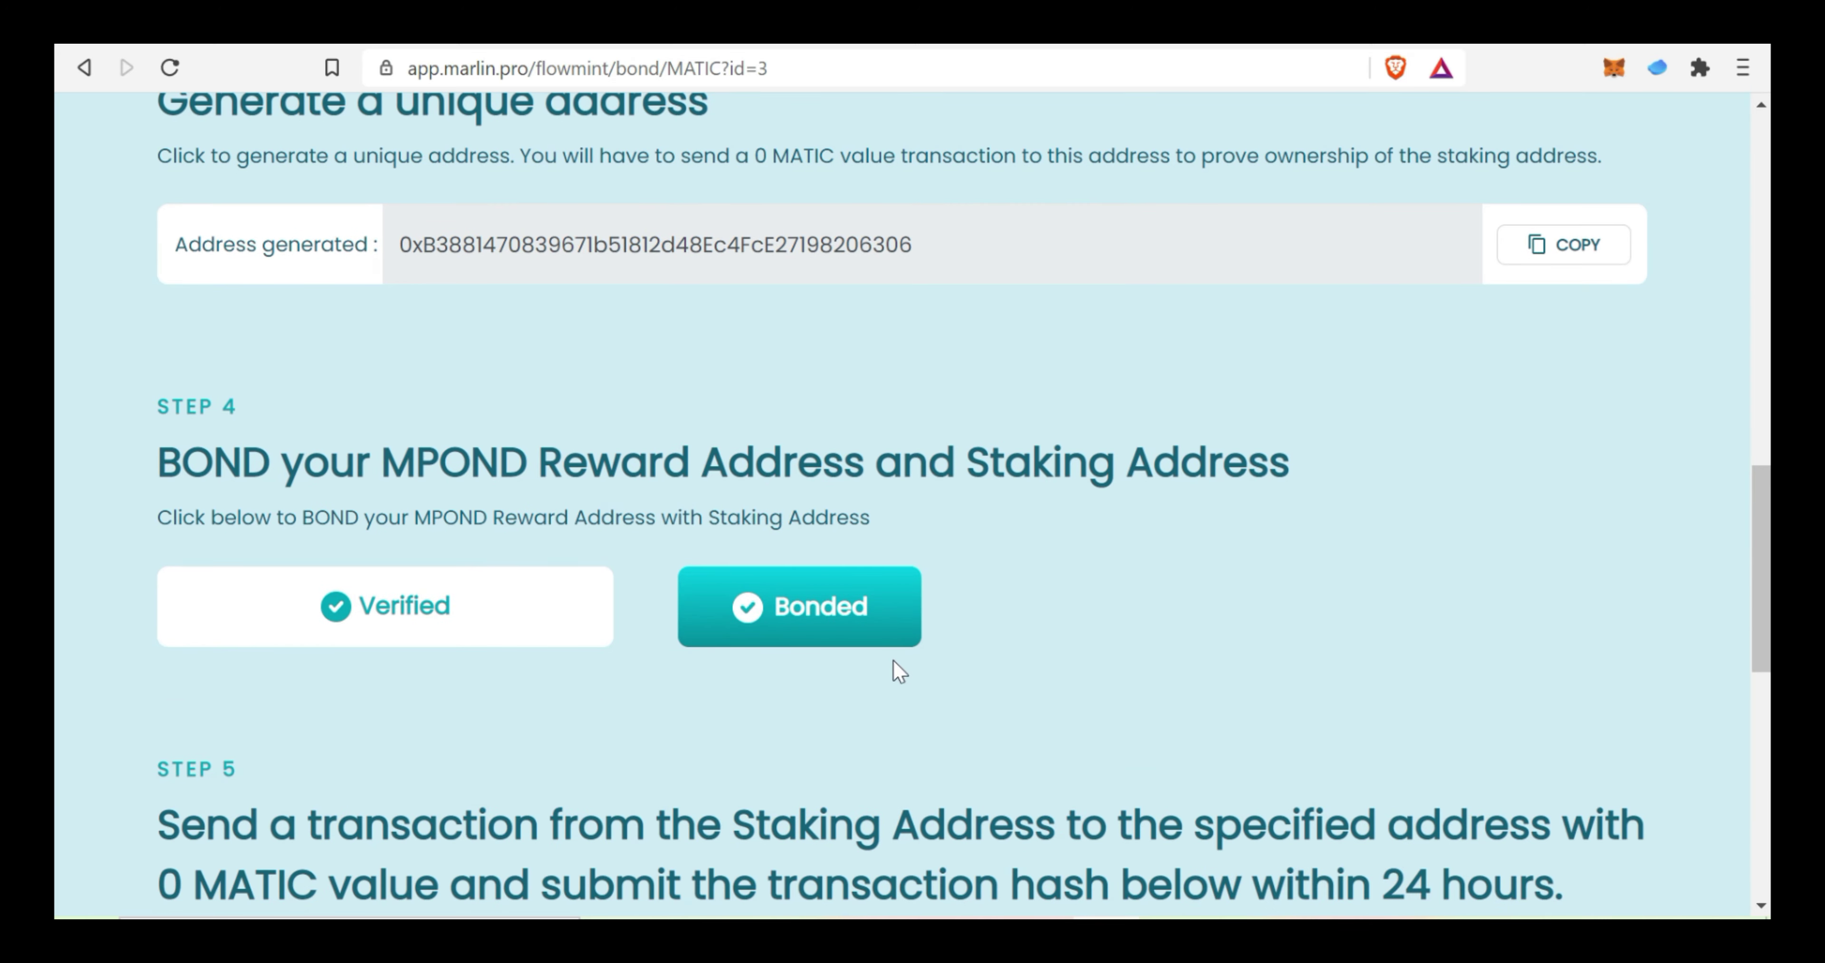
scroll(866, 653, "down", 2)
scroll(866, 653, "down", 3)
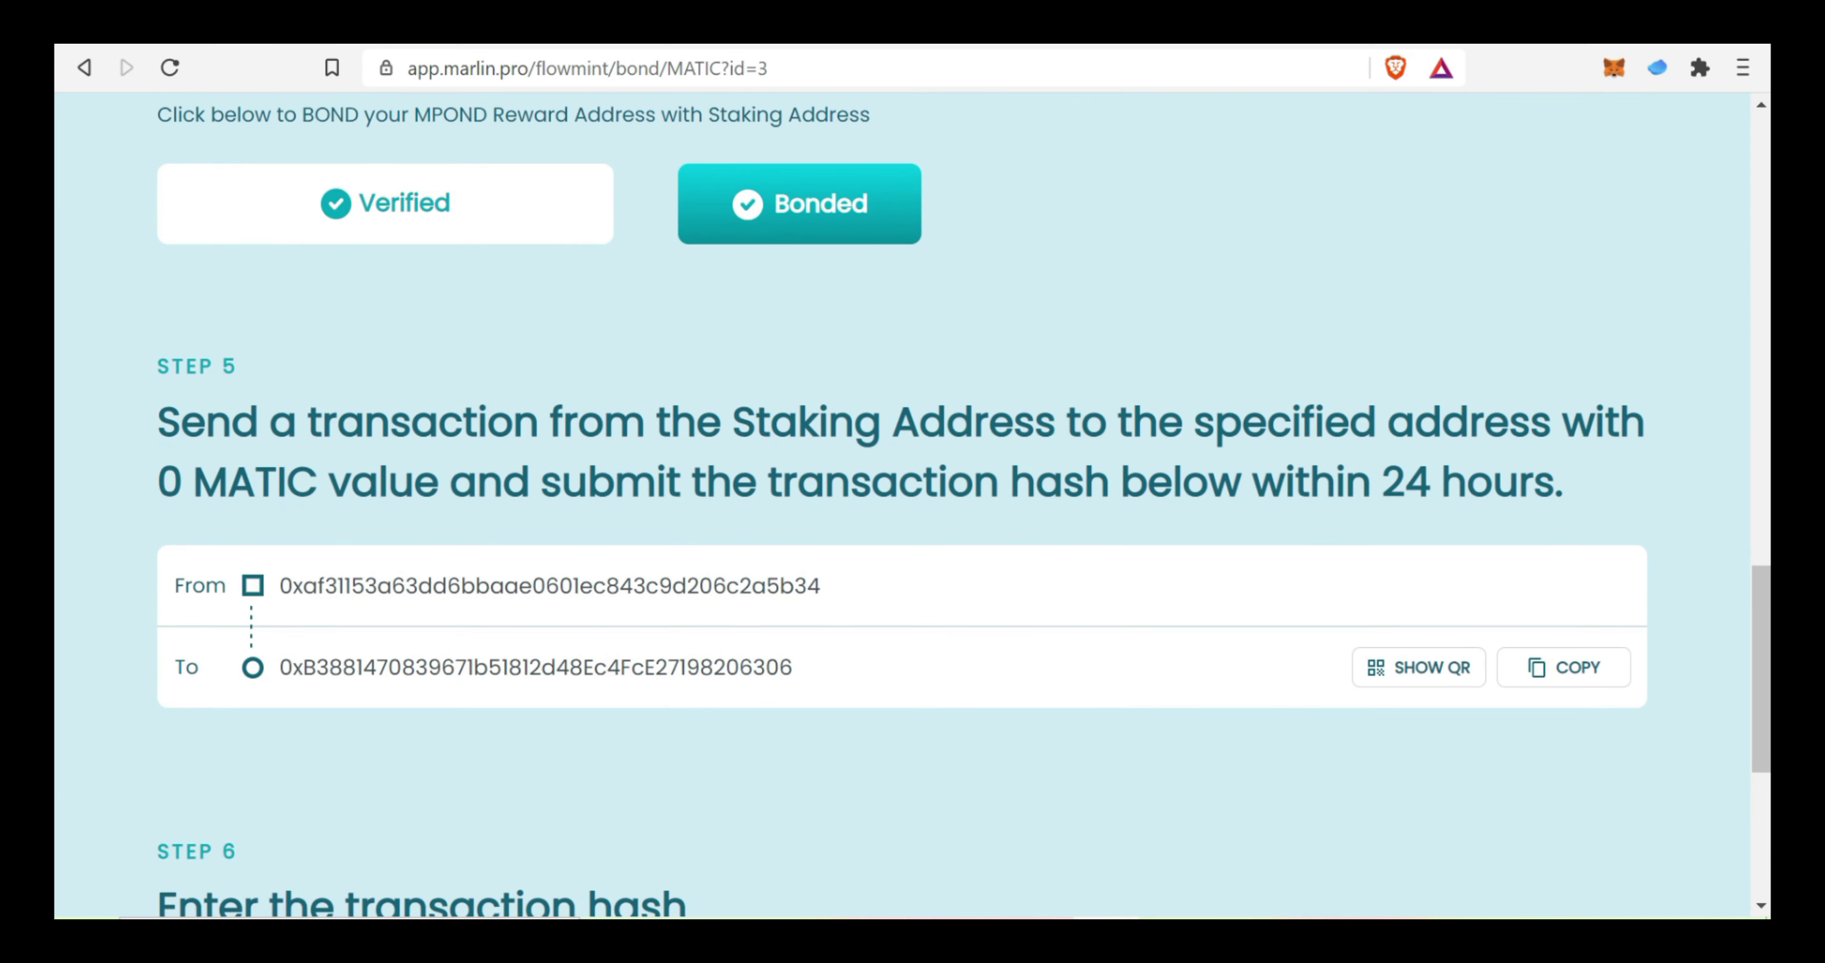
scroll(866, 653, "down", 2)
left_click(850, 451)
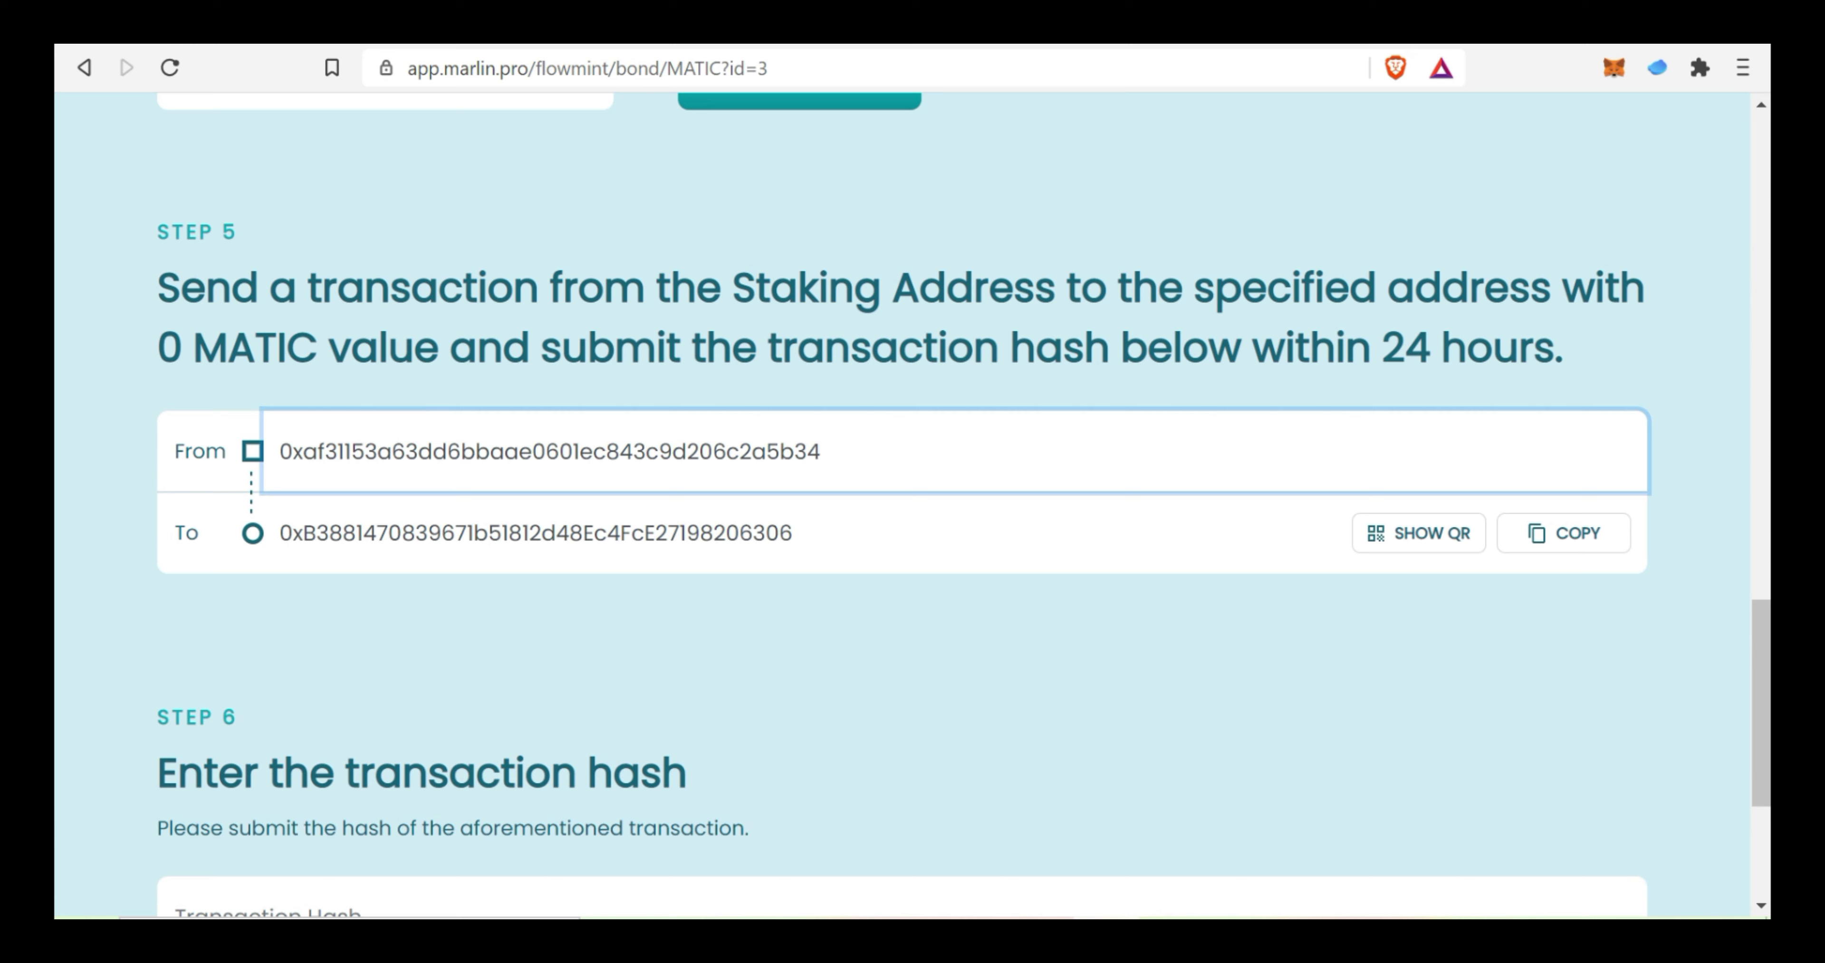
left_click_drag(822, 451, 276, 424)
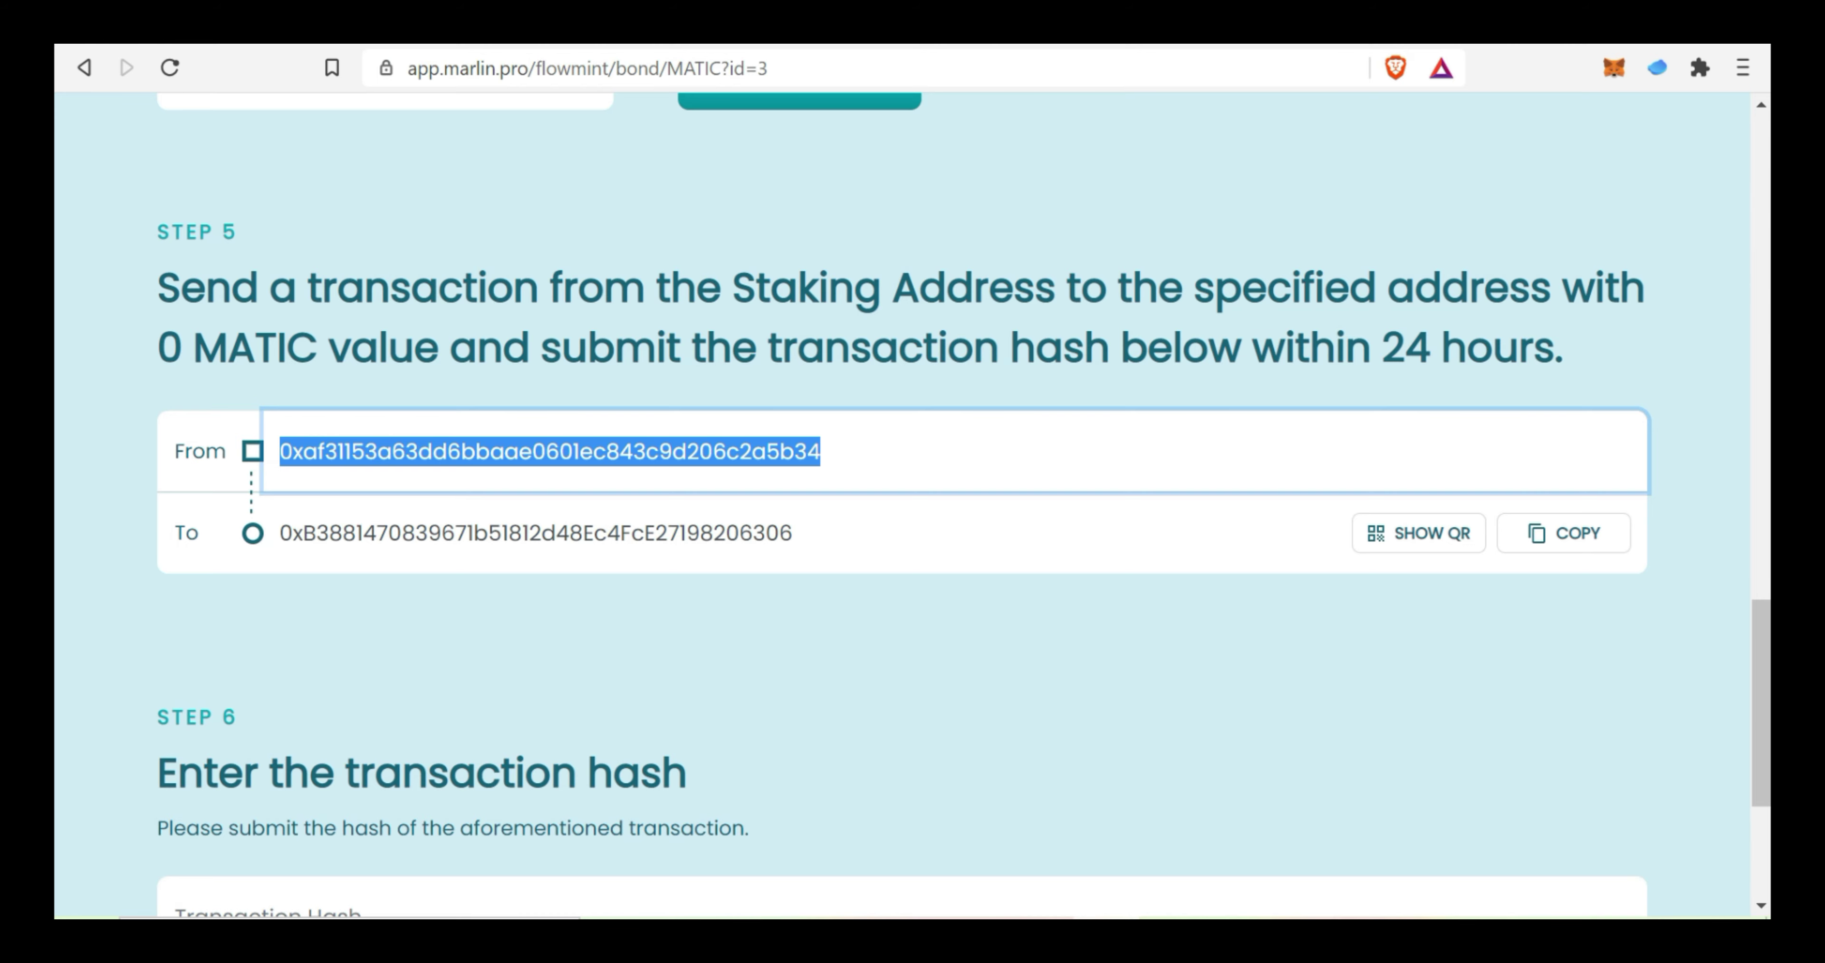
left_click_drag(797, 532, 277, 532)
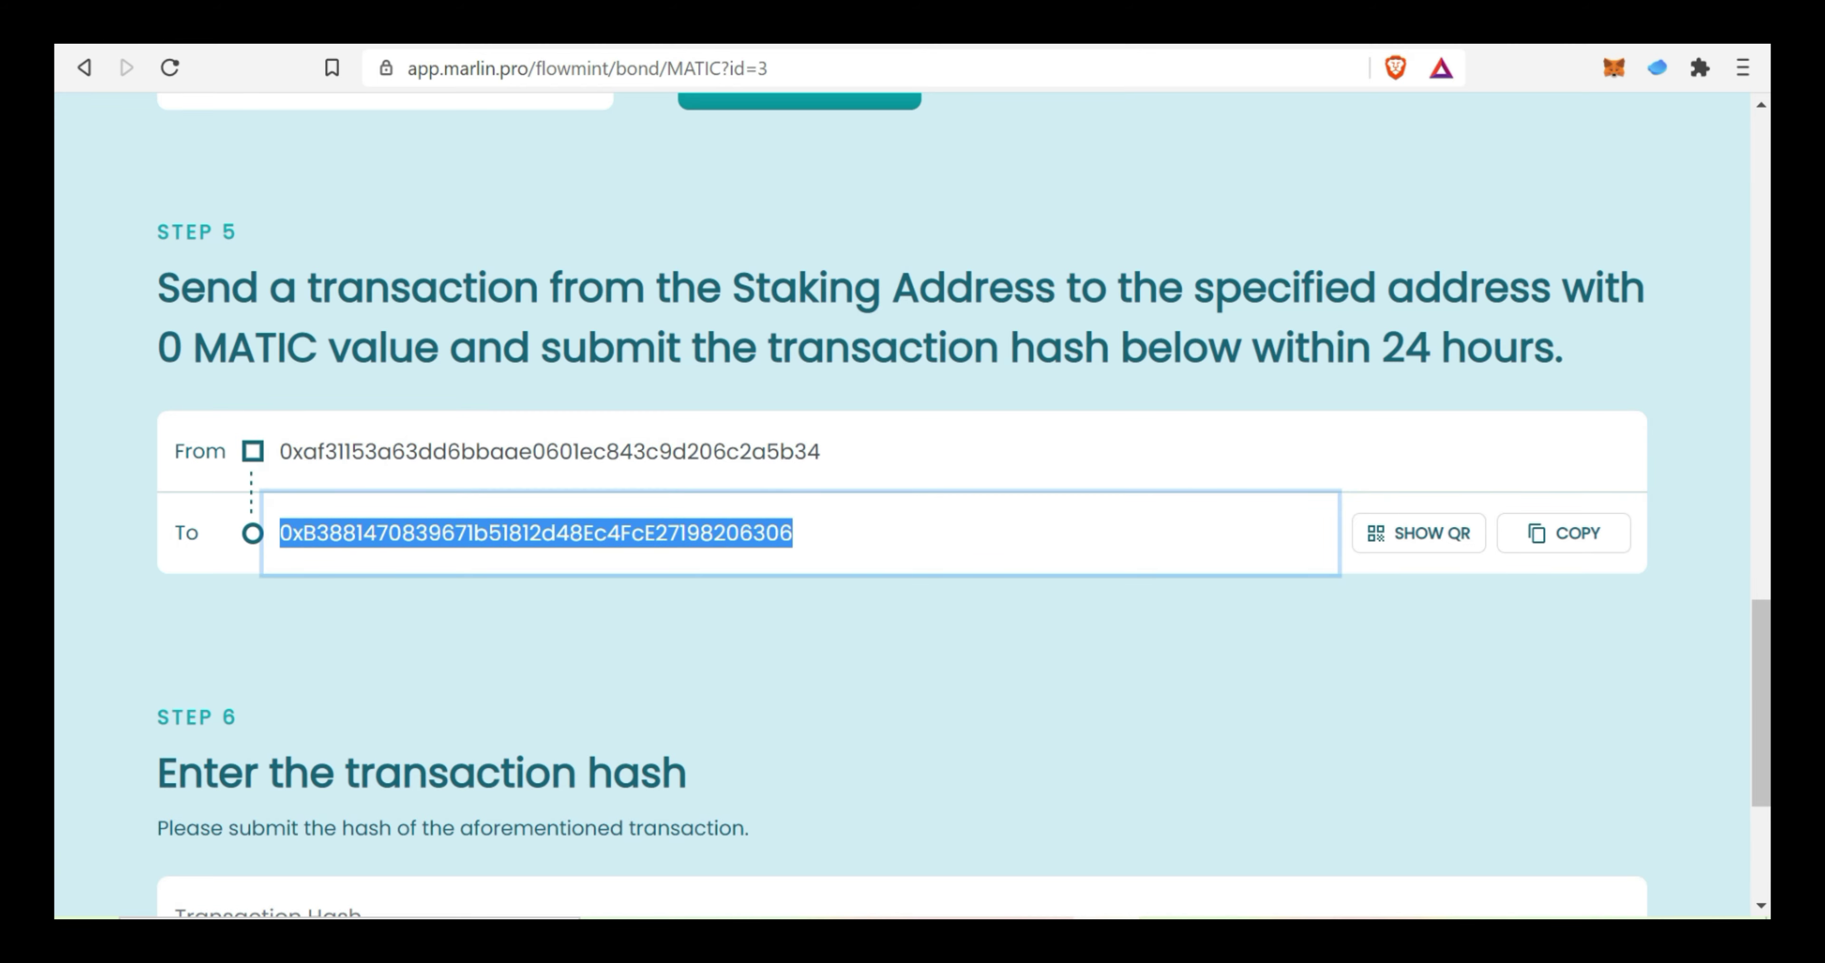
Scroll back up to confirm the reward address shows Verified and Bonded.
scroll(278, 532, "up", 4)
scroll(507, 549, "up", 5)
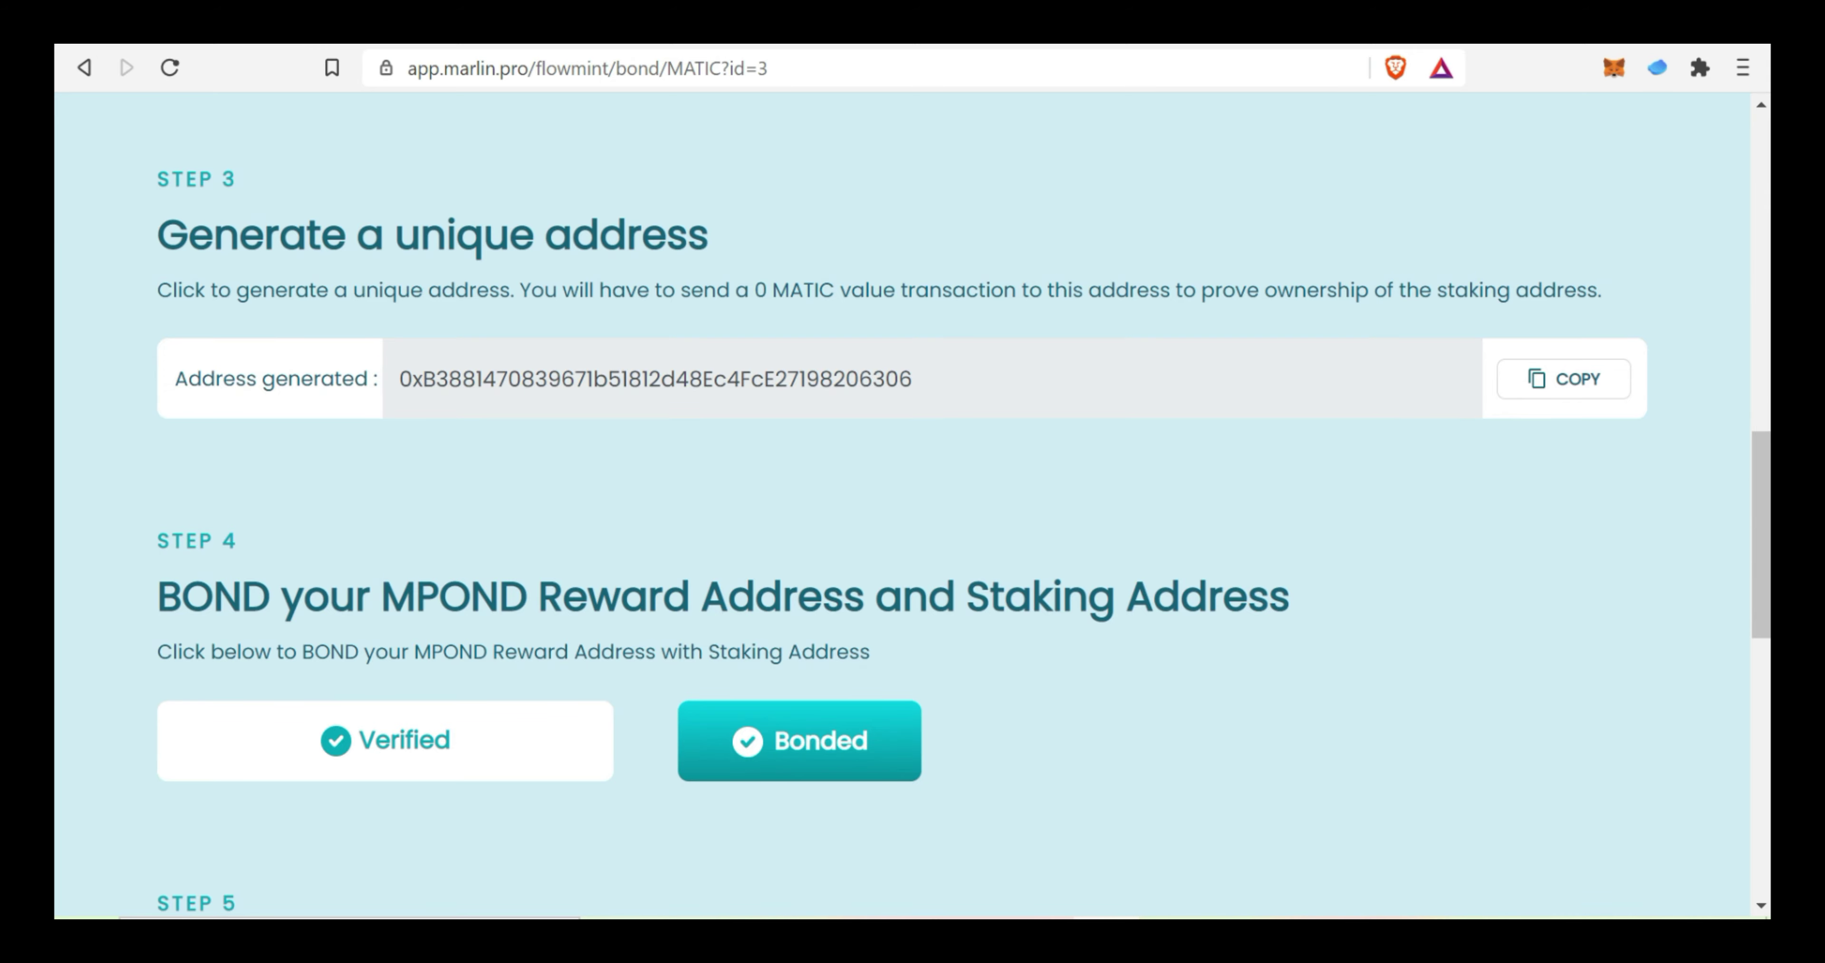
scroll(543, 418, "down", 6)
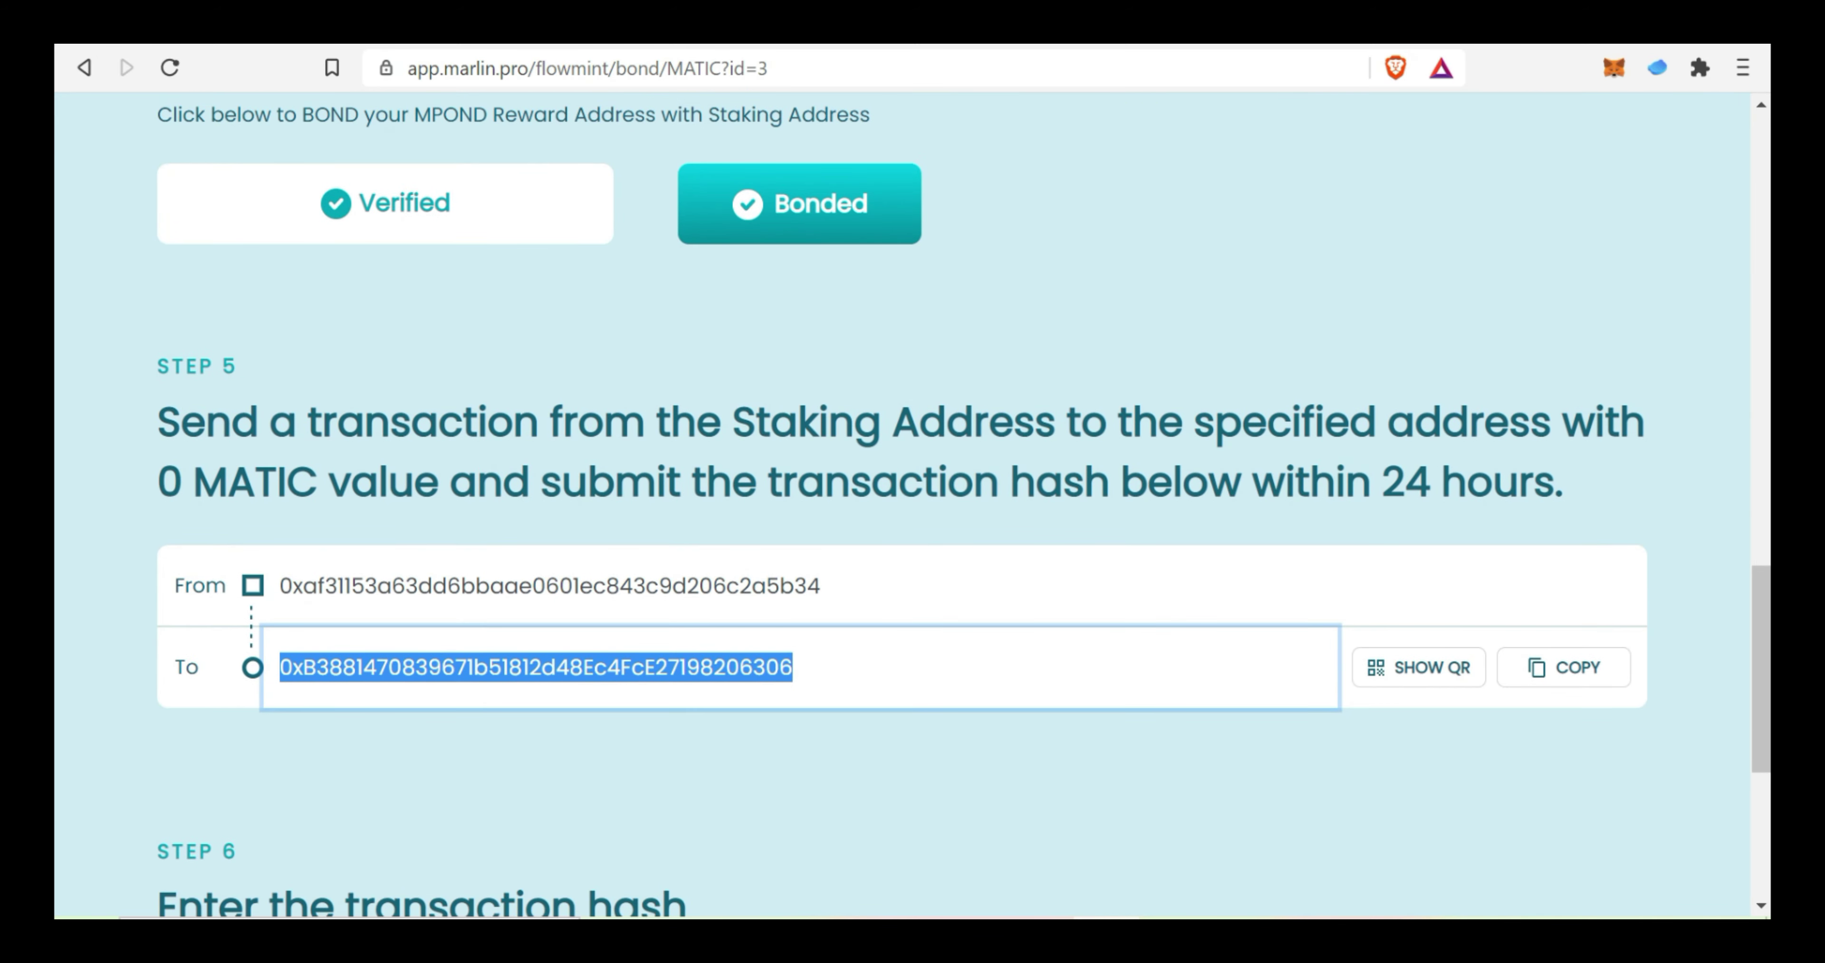
scroll(183, 511, "down", 2)
scroll(183, 512, "down", 4)
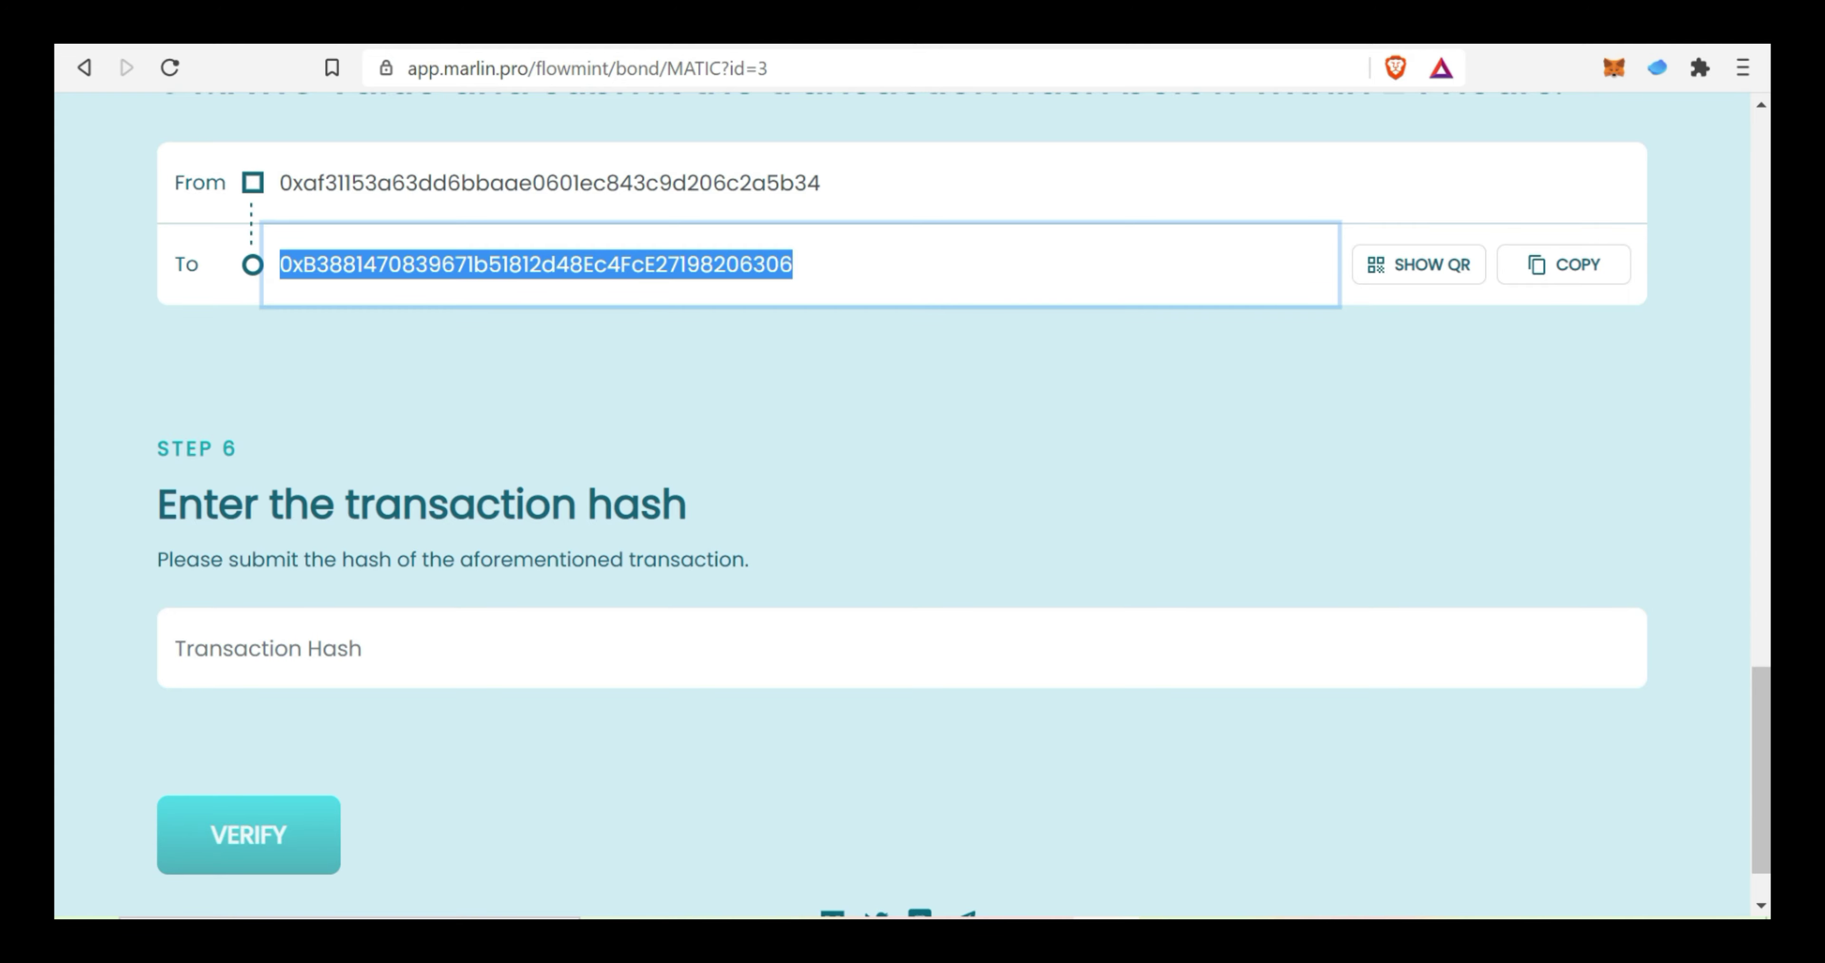
scroll(466, 665, "up", 4)
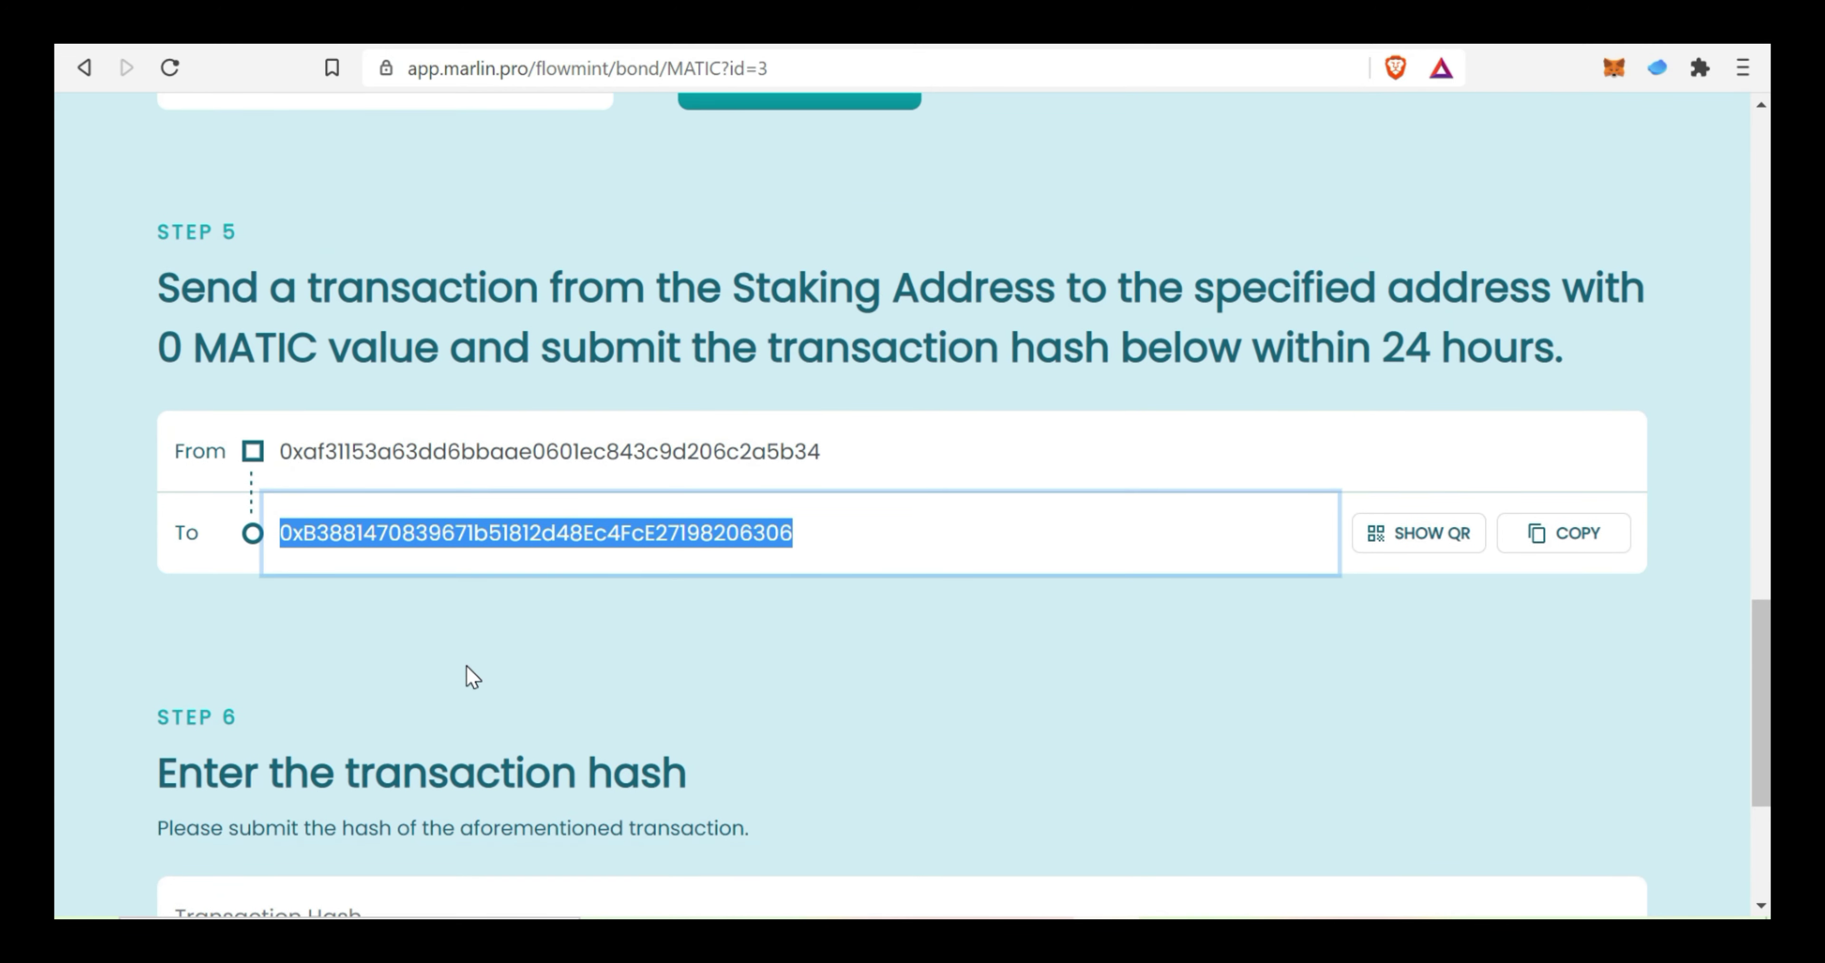
left_click(467, 666)
scroll(466, 666, "up", 2)
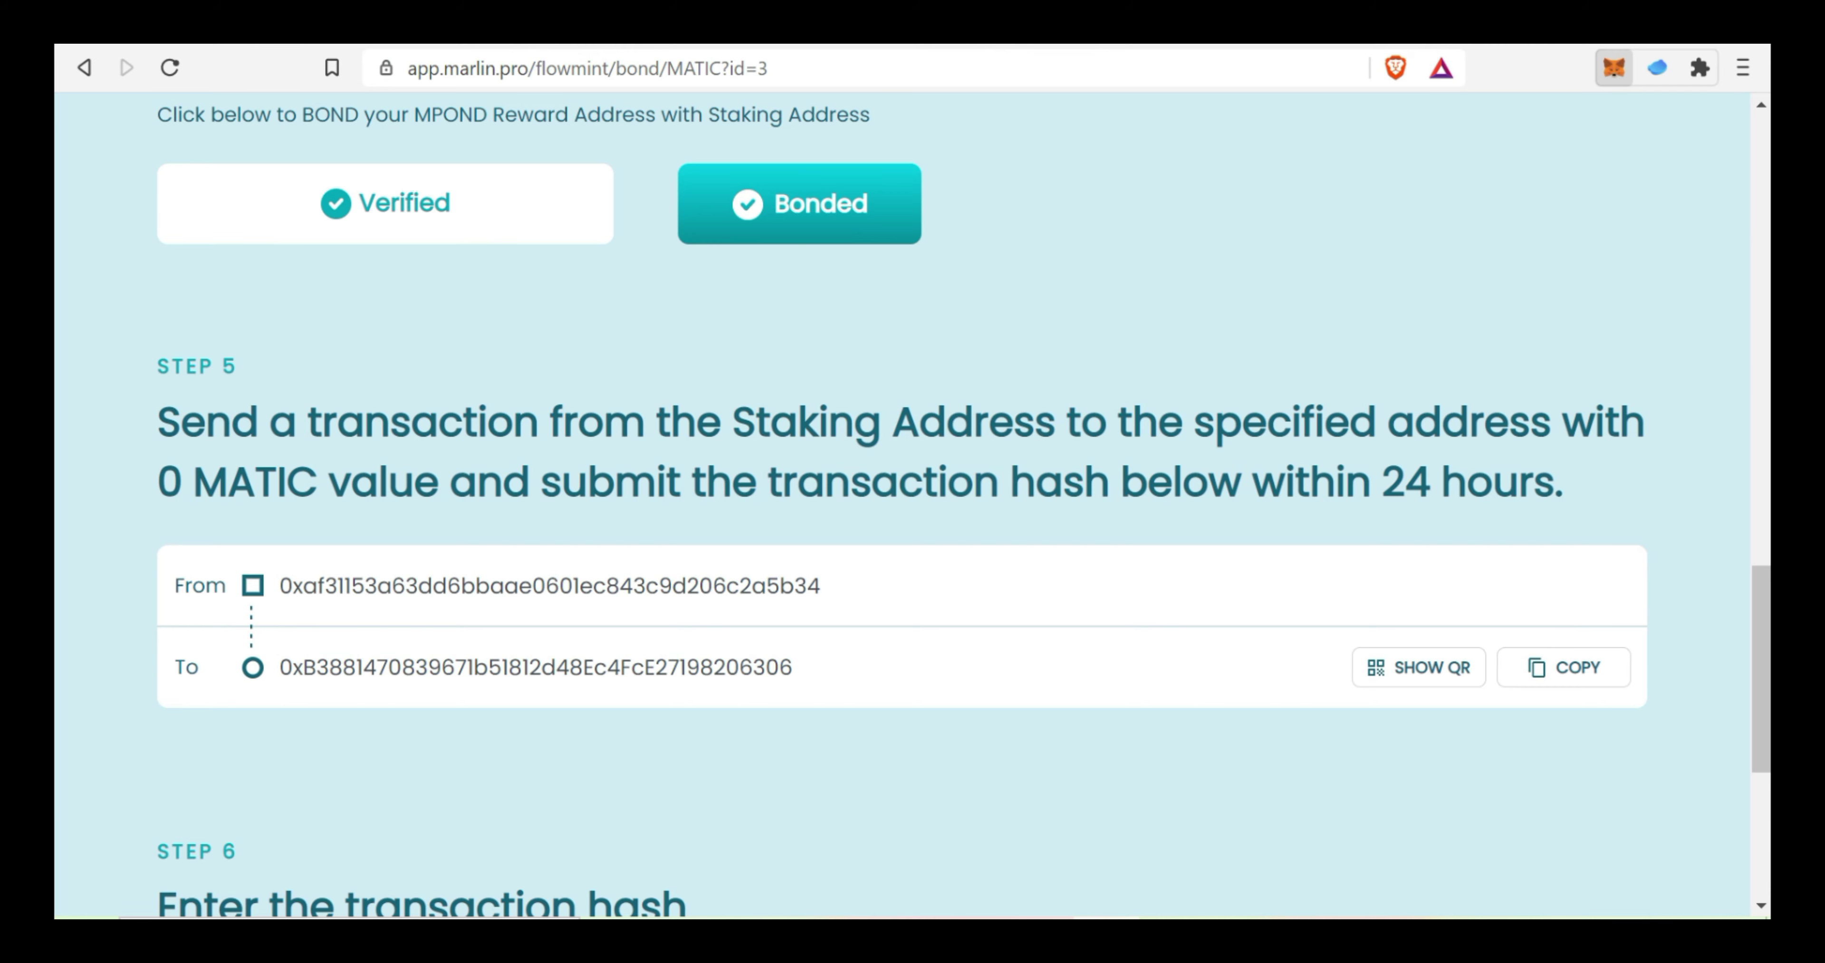
Start a MATIC send in MetaMask with the FlowMint destination address as recipient.
left_click(1562, 669)
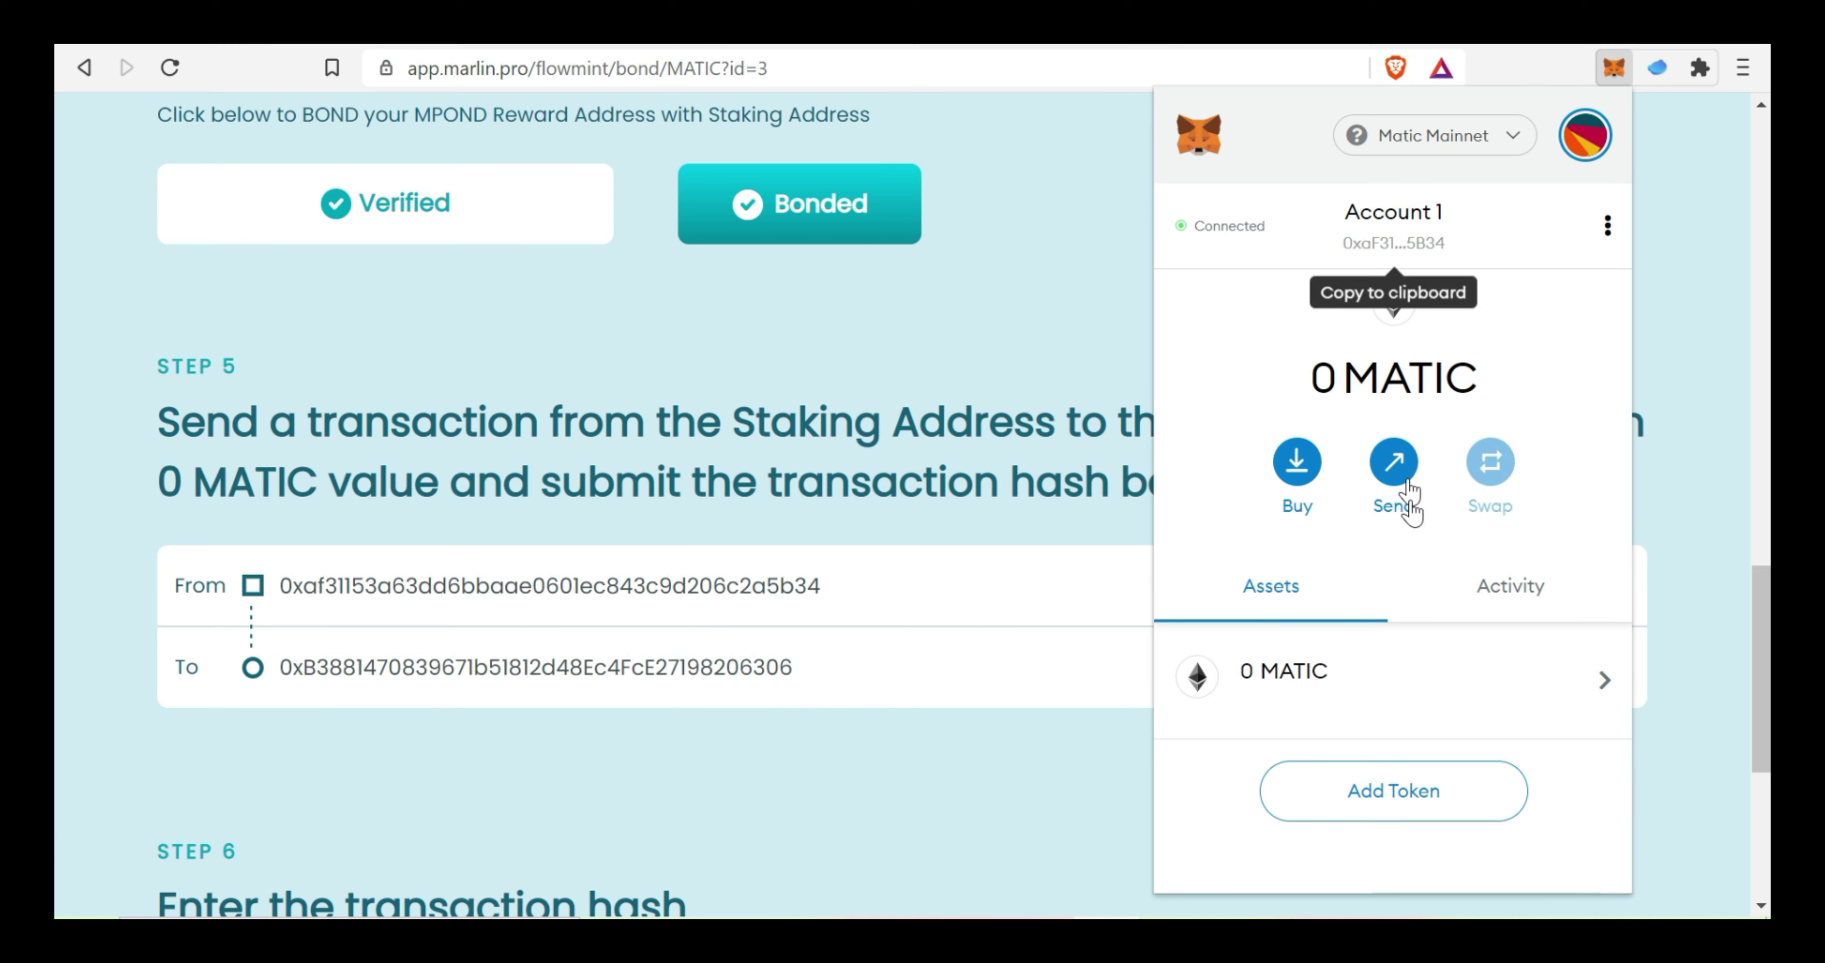
left_click(1386, 688)
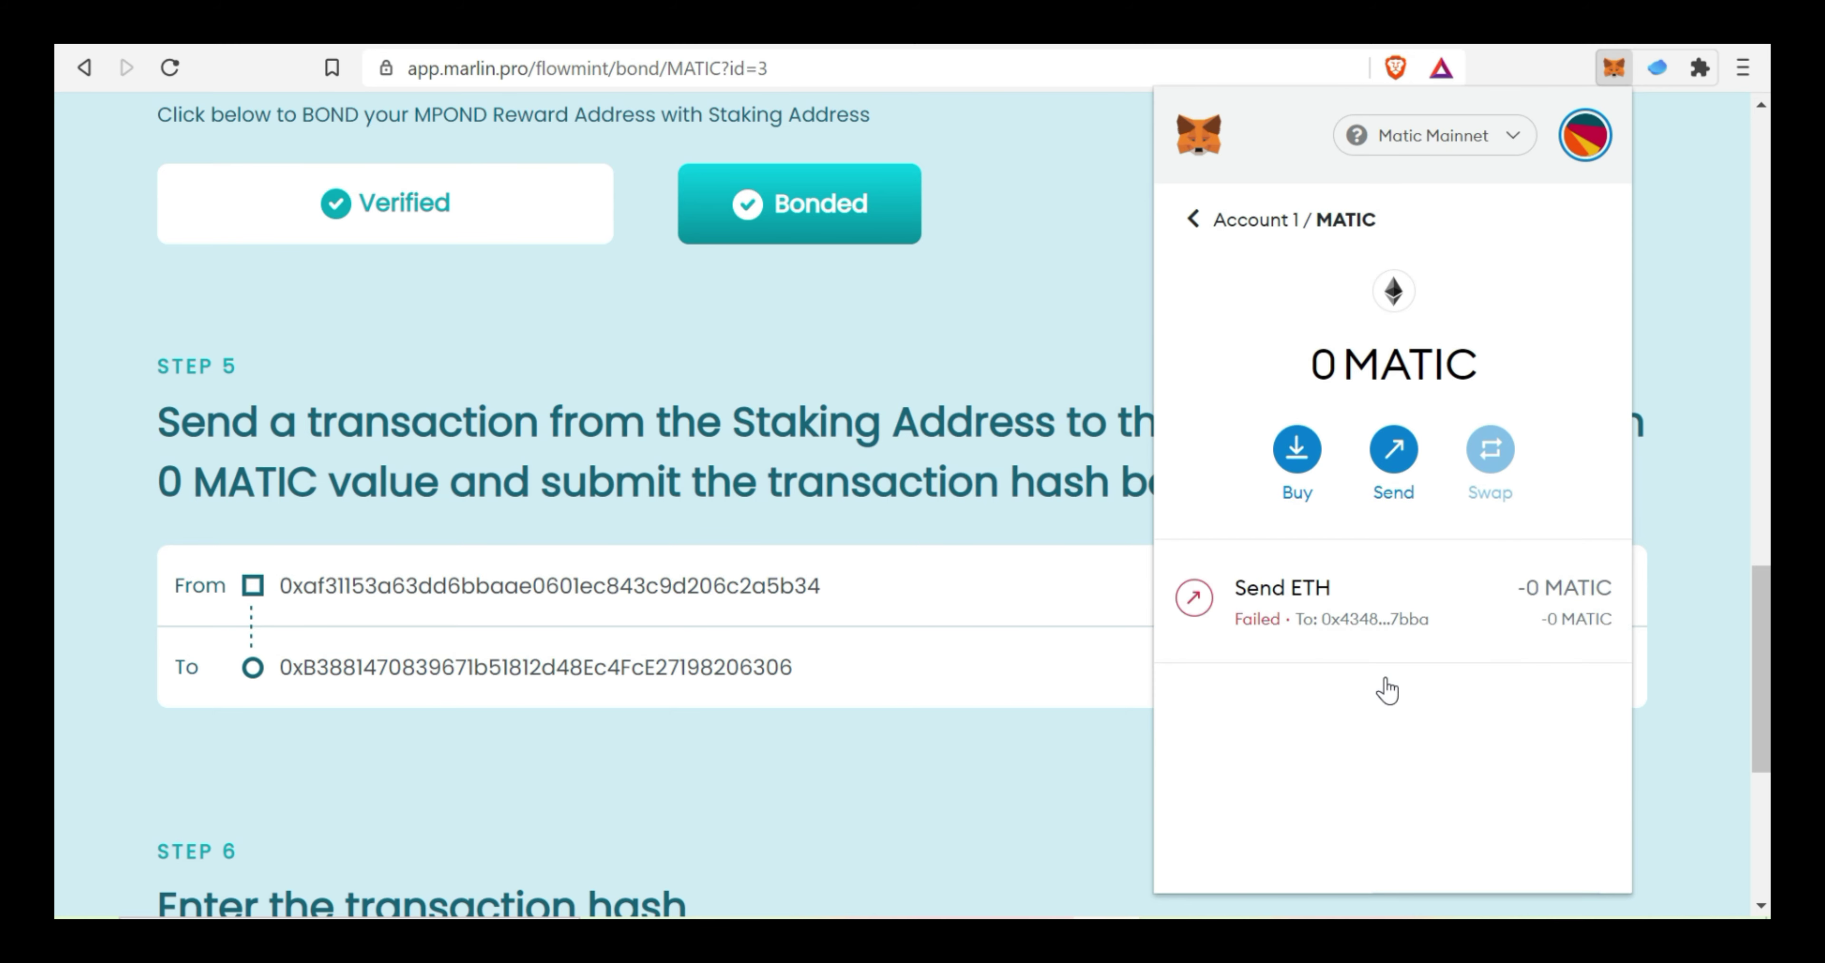
left_click(1392, 450)
key("ctrl+v")
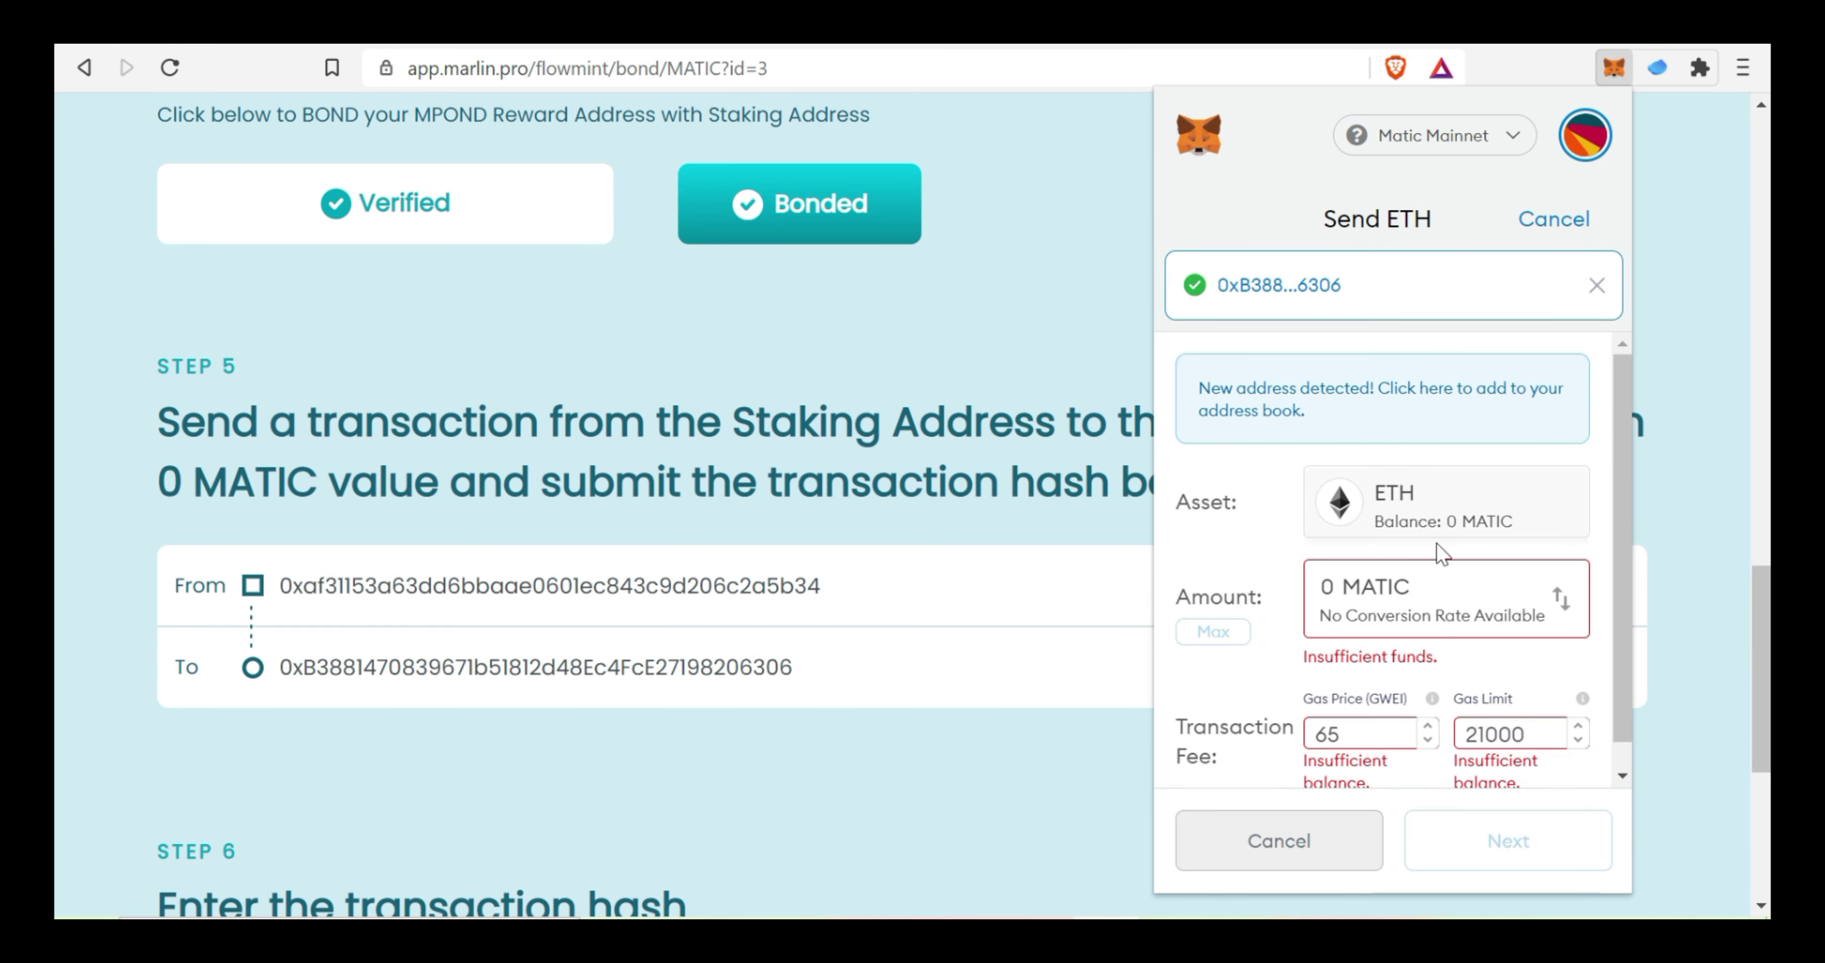
scroll(1449, 577, "down", 1)
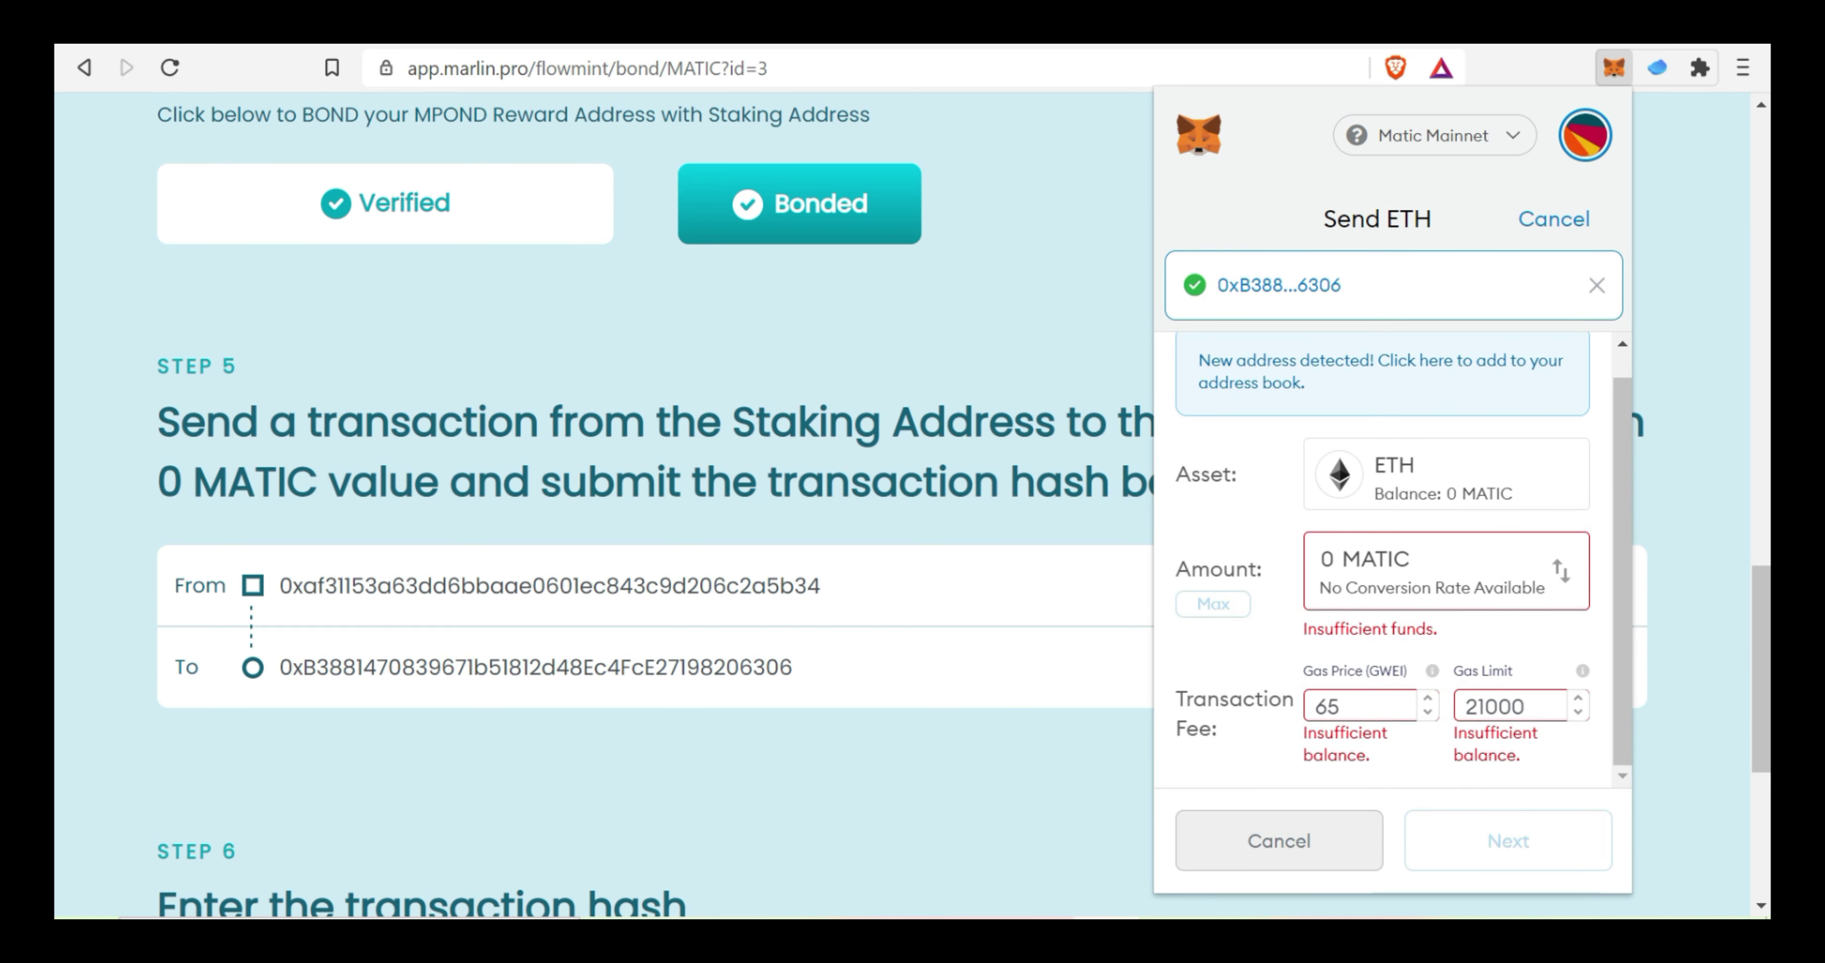
Change the gas price from 65 to 0, keeping the amount at 0 MATIC.
double_click(1326, 705)
key("Right")
left_click_drag(1409, 559, 1204, 605)
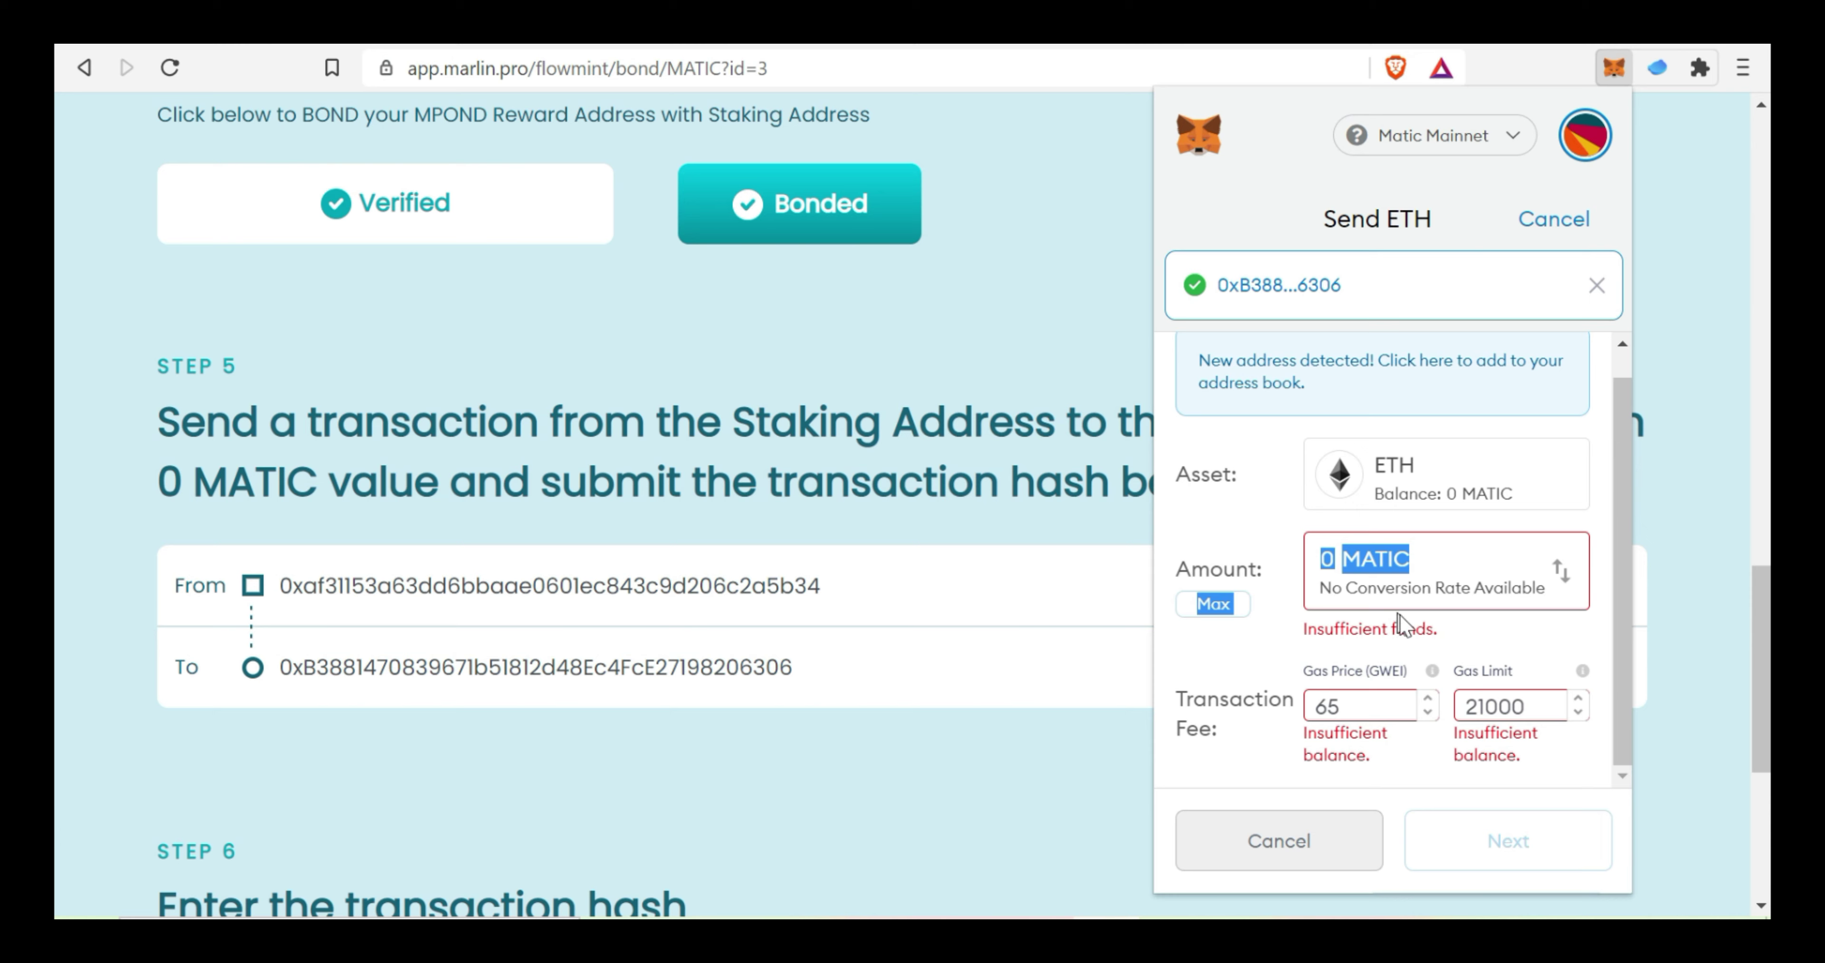
left_click(1468, 643)
double_click(1327, 705)
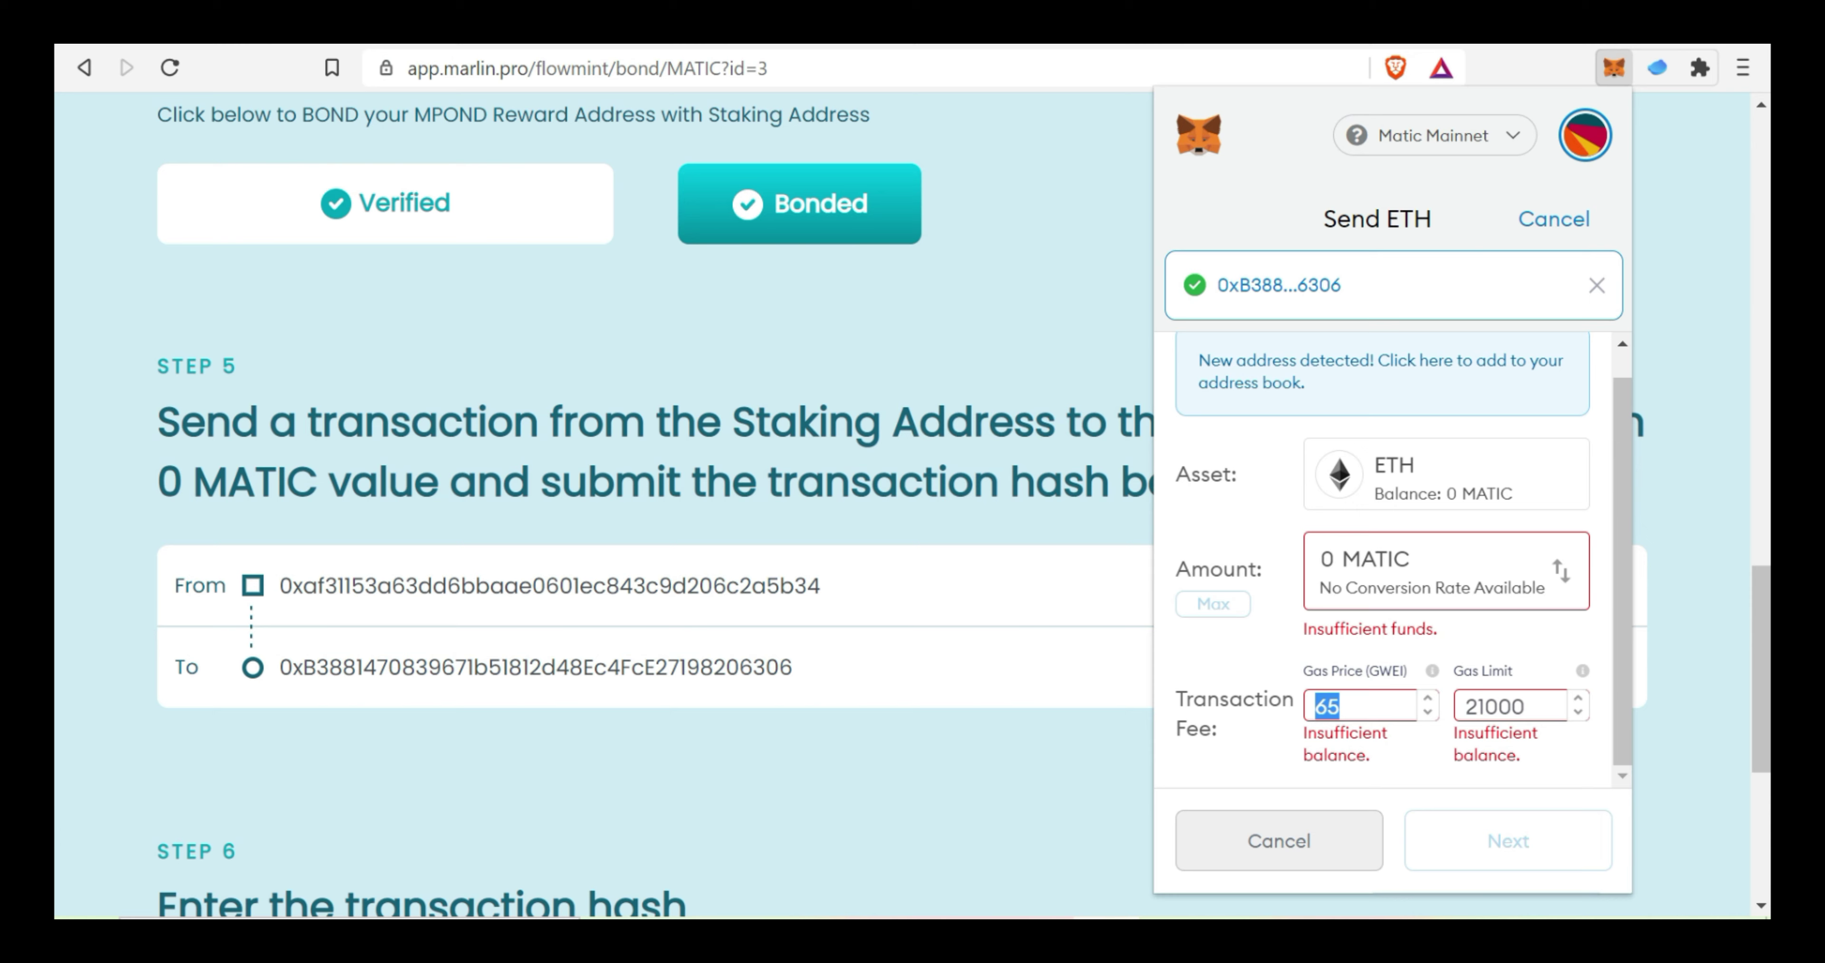
type("00")
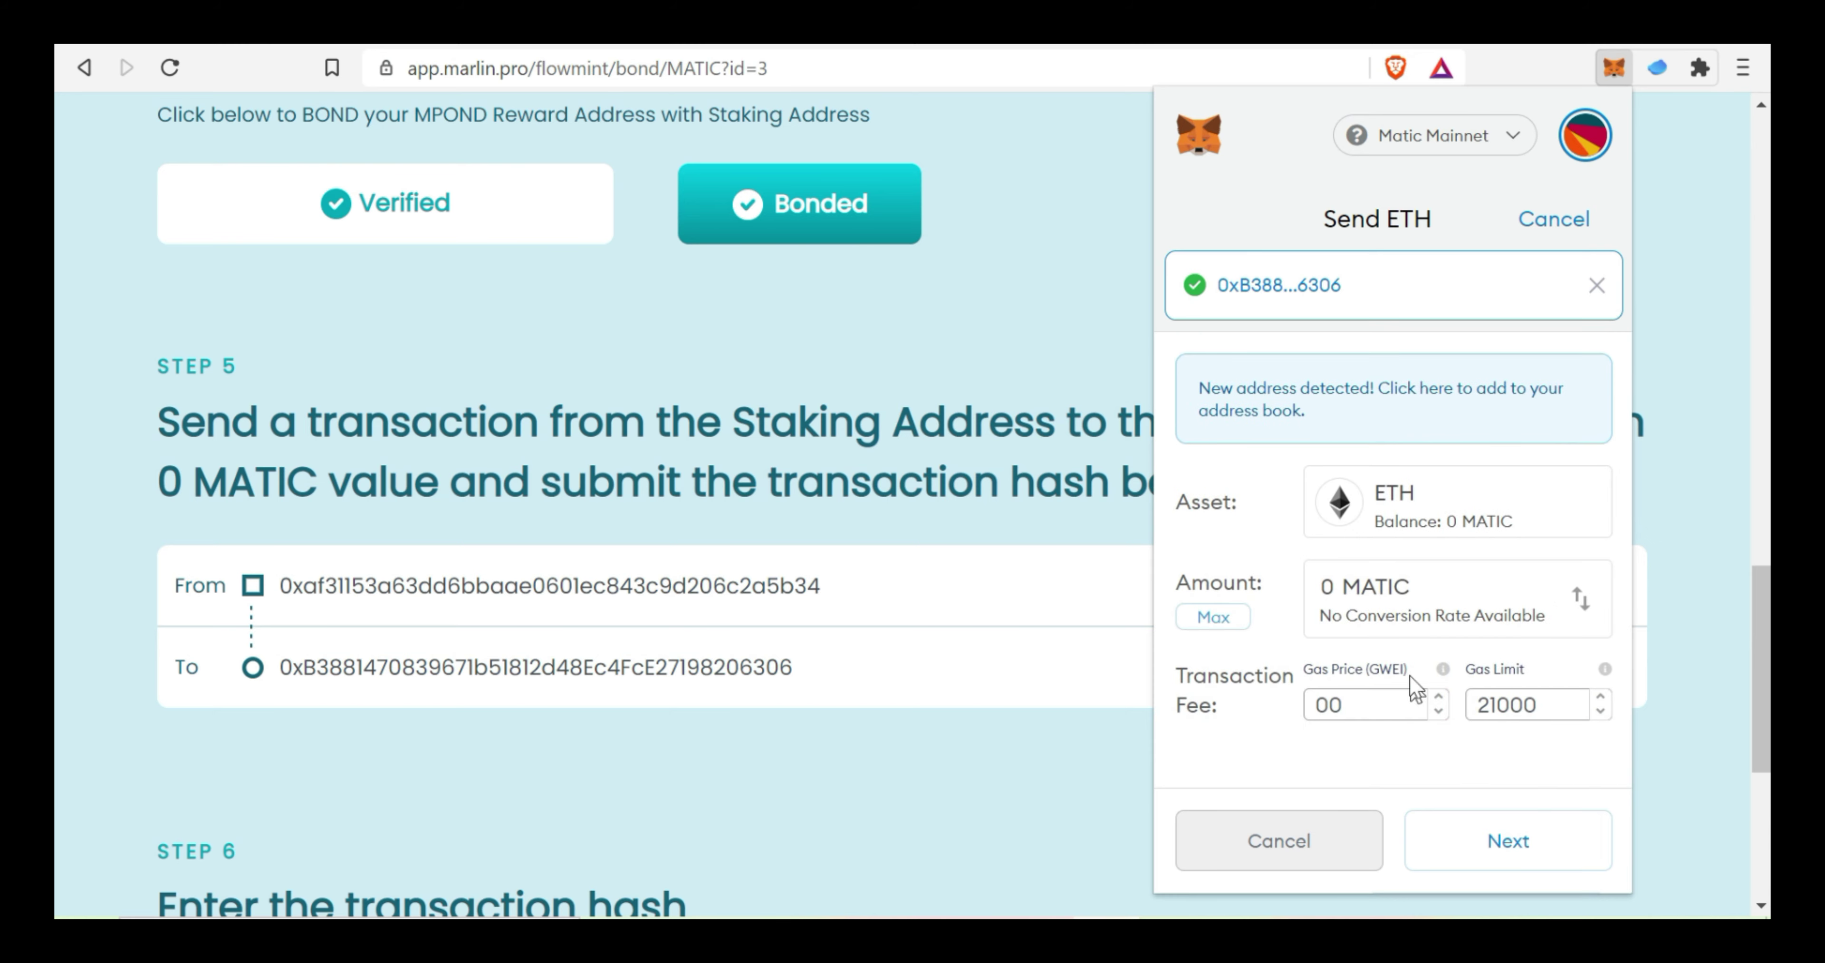
Confirm the zero-value transfer and return to the account overview.
left_click(1481, 844)
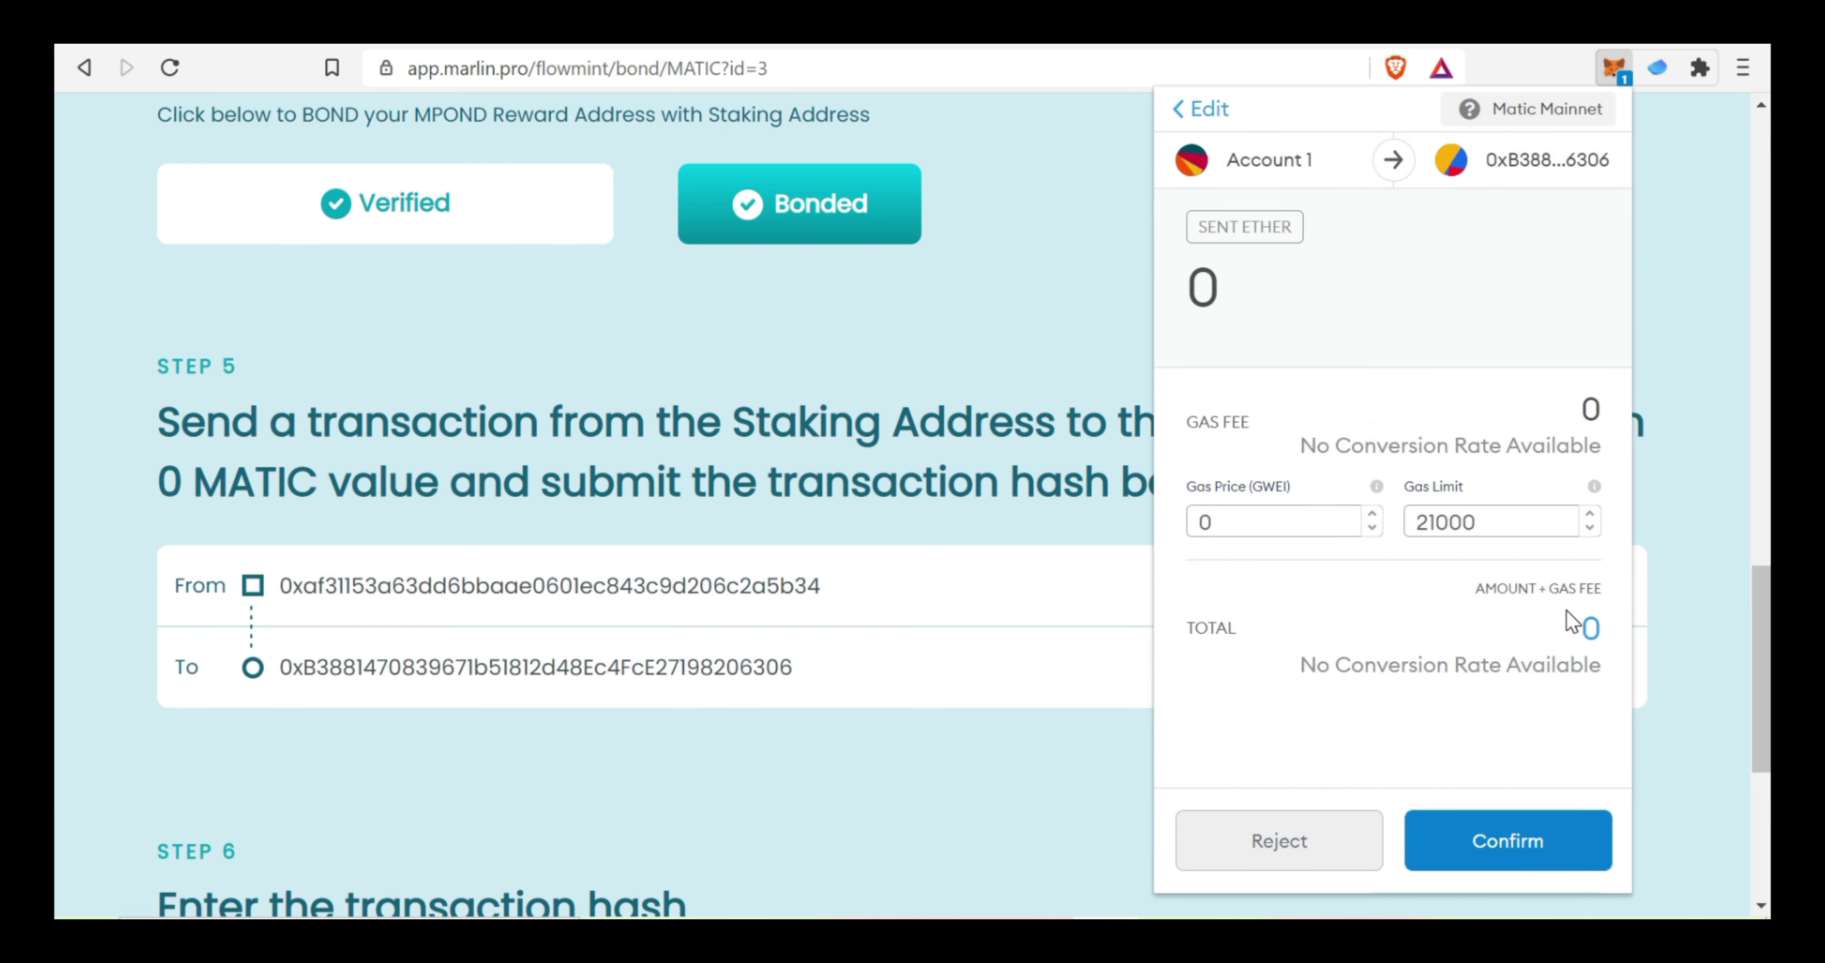
left_click(1502, 843)
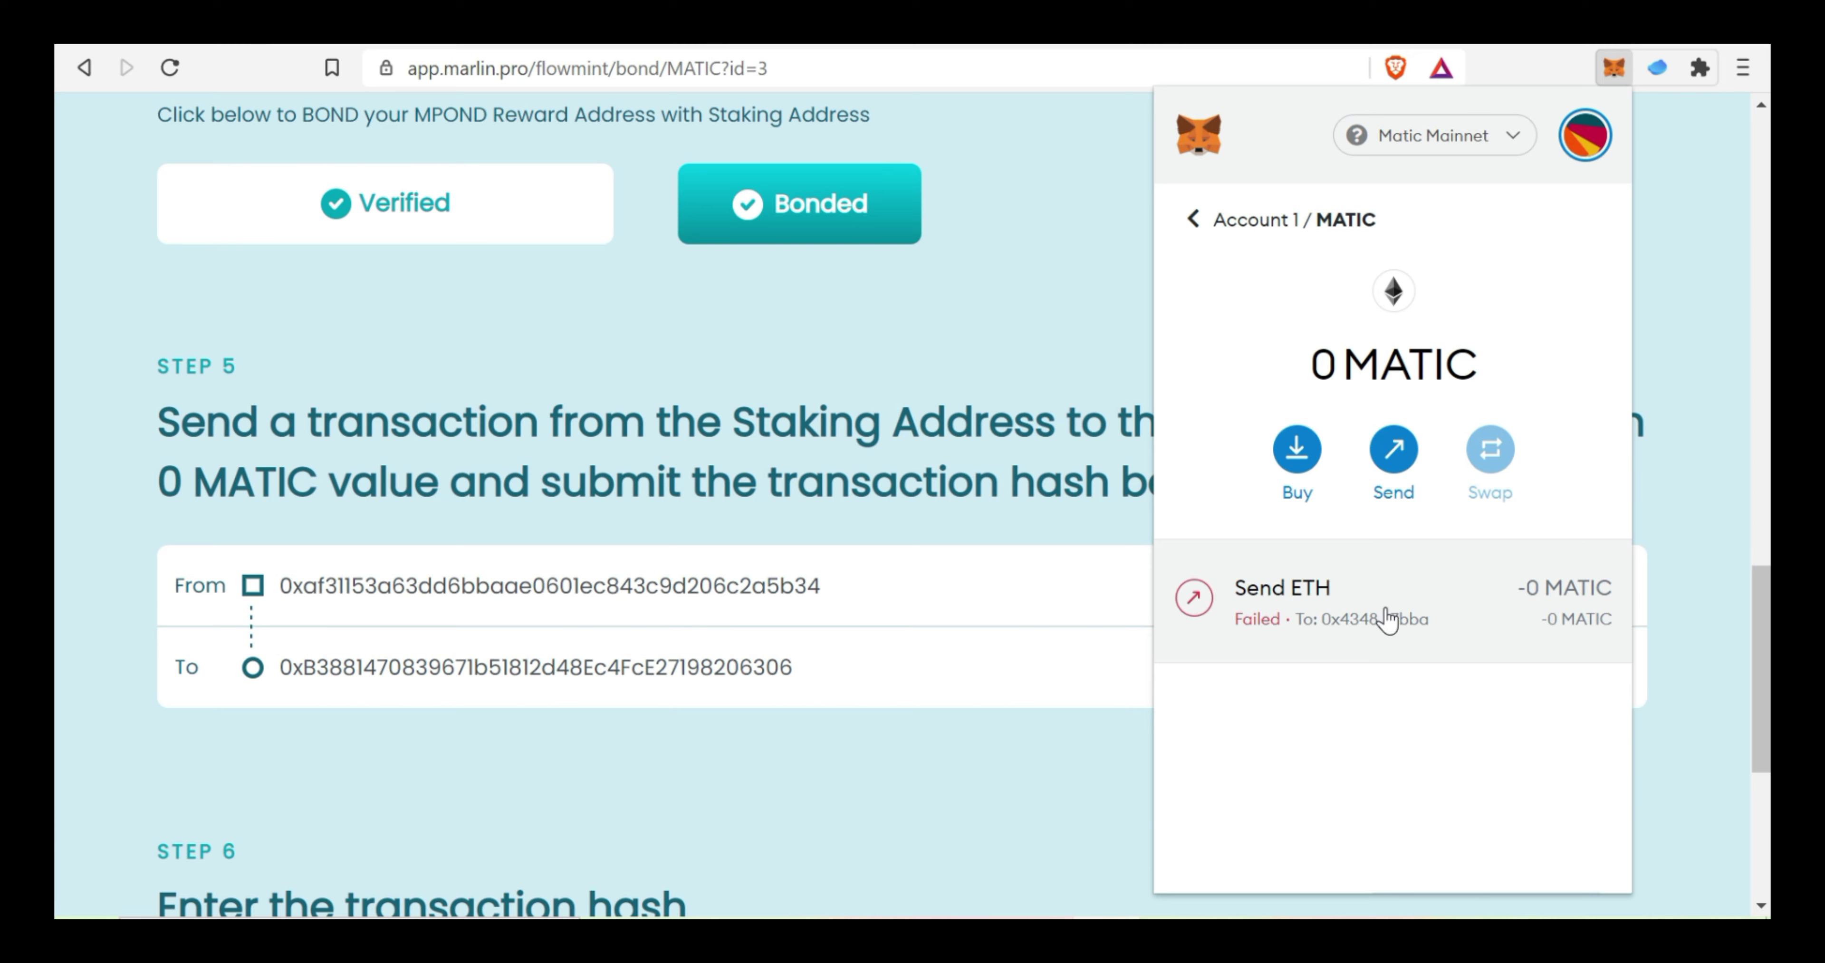
left_click(1192, 220)
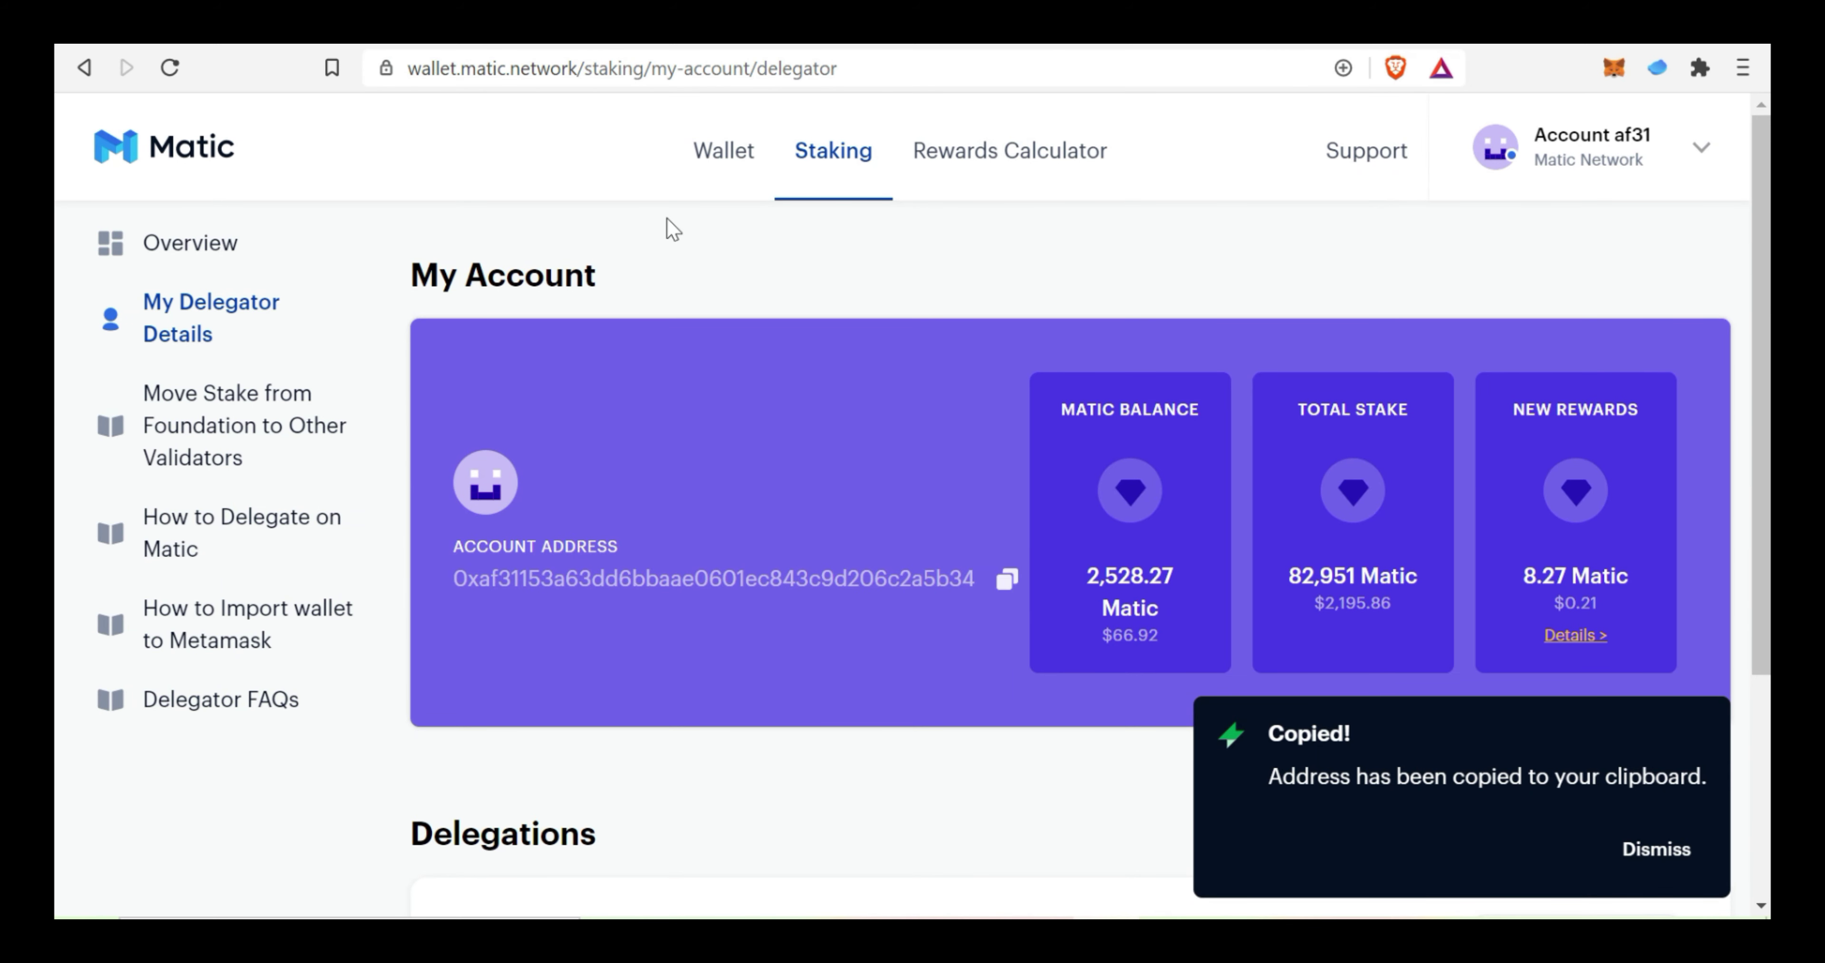
Open the Wallet page and switch MetaMask's network to Ethereum Mainnet.
left_click(735, 167)
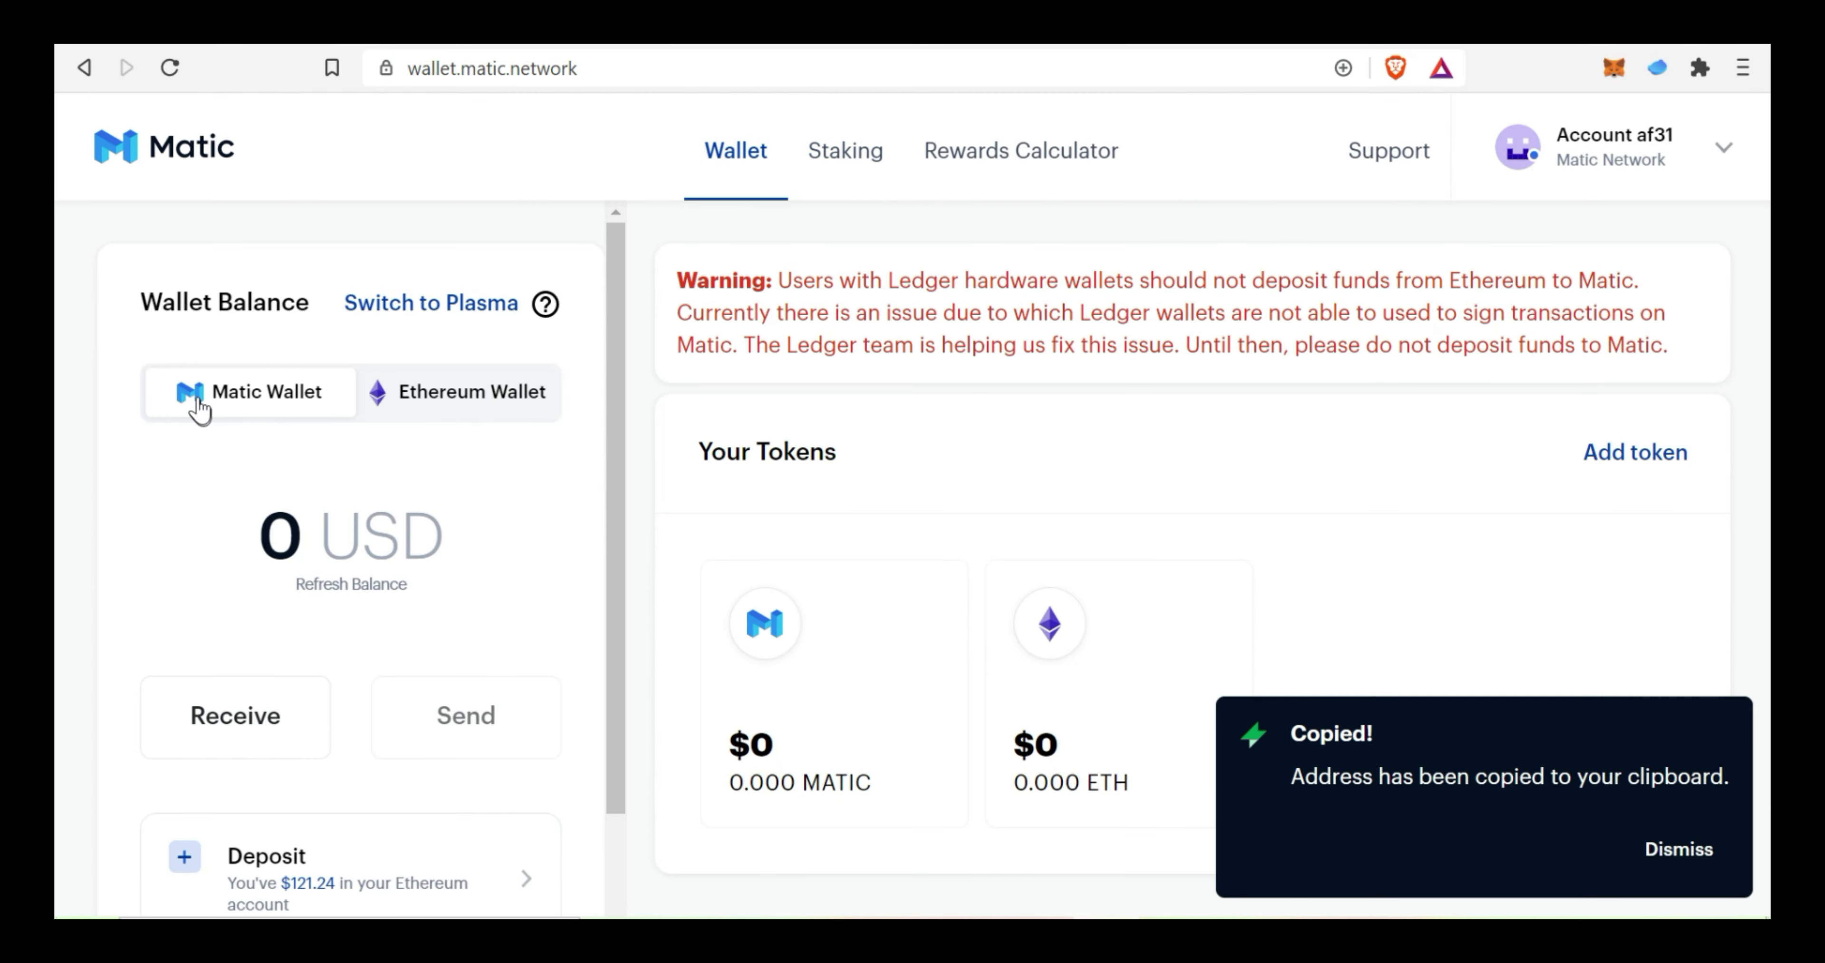
scroll(261, 411, "down", 2)
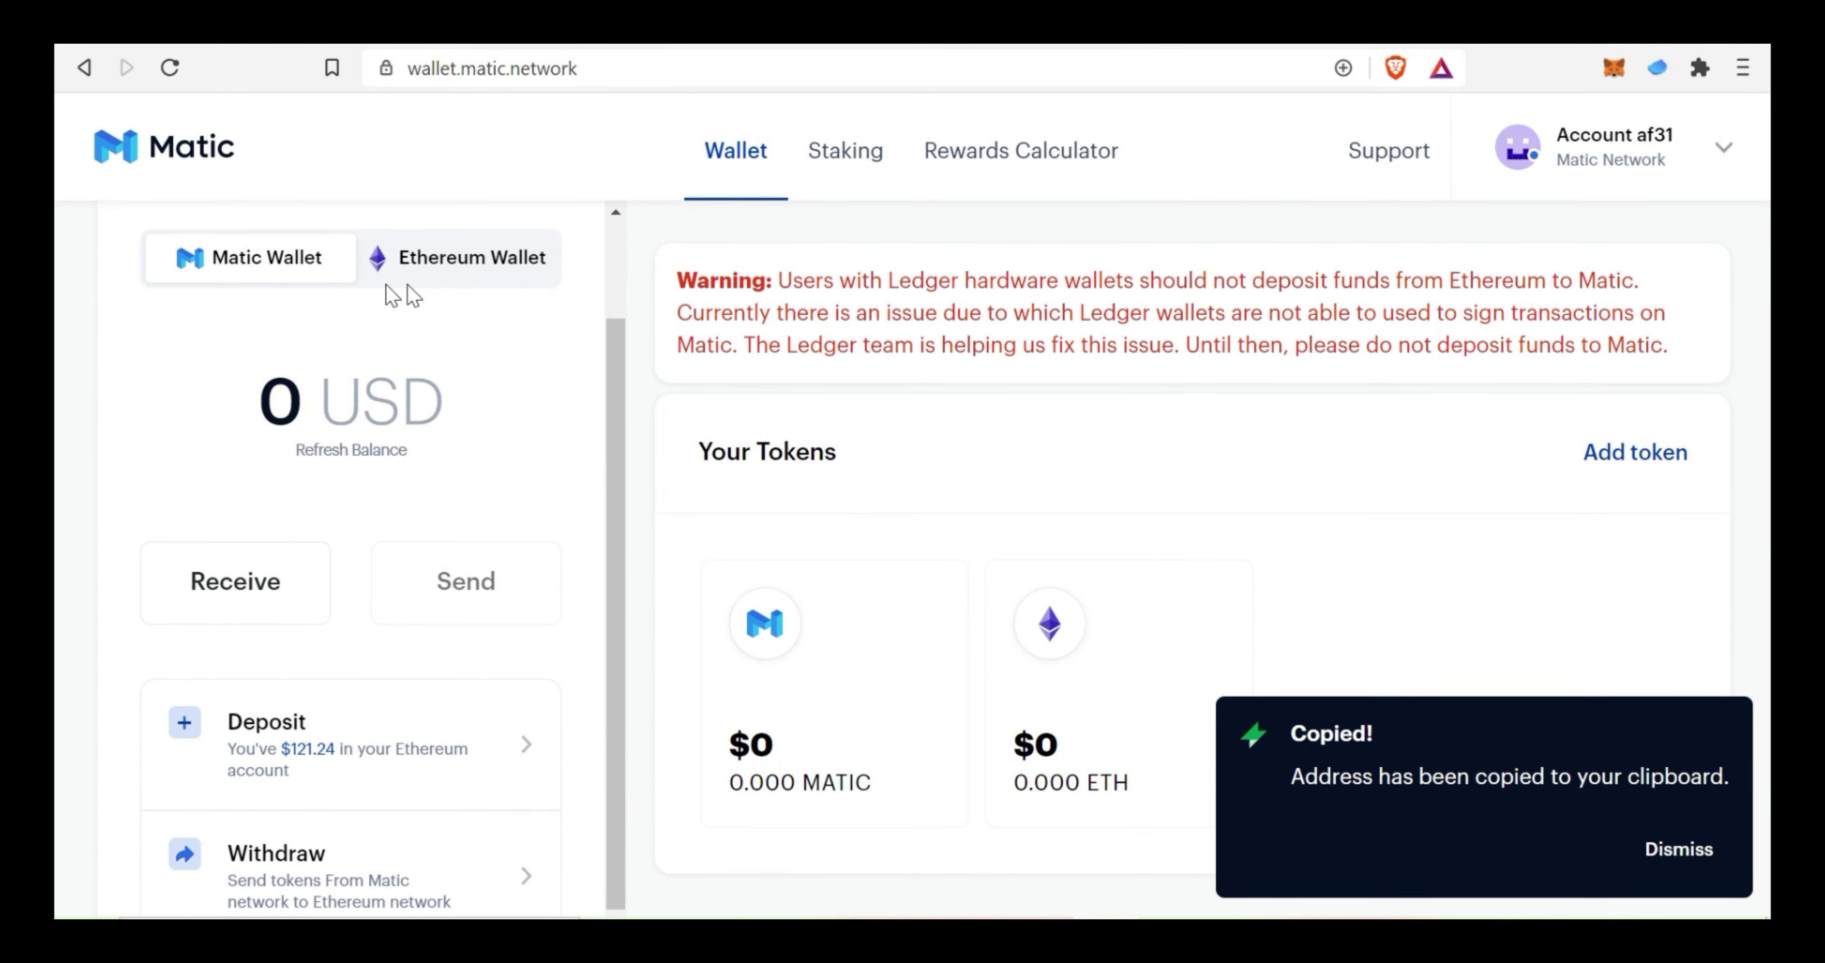
left_click(1614, 67)
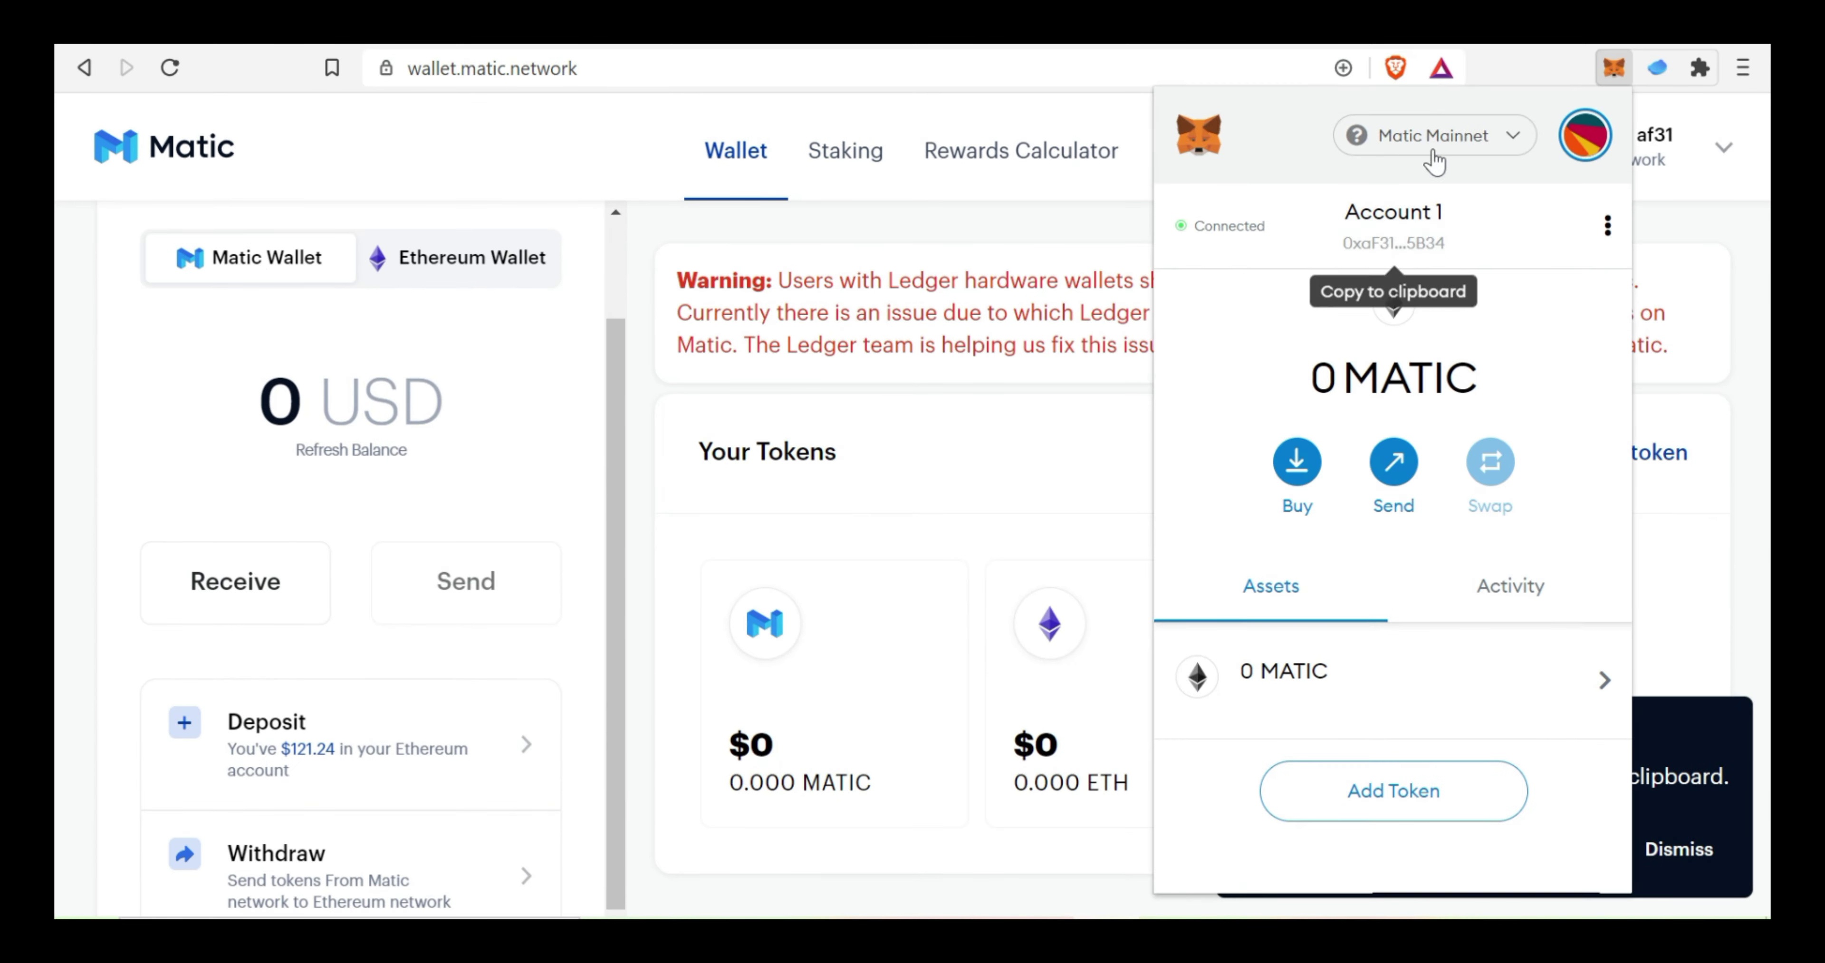
left_click(1488, 152)
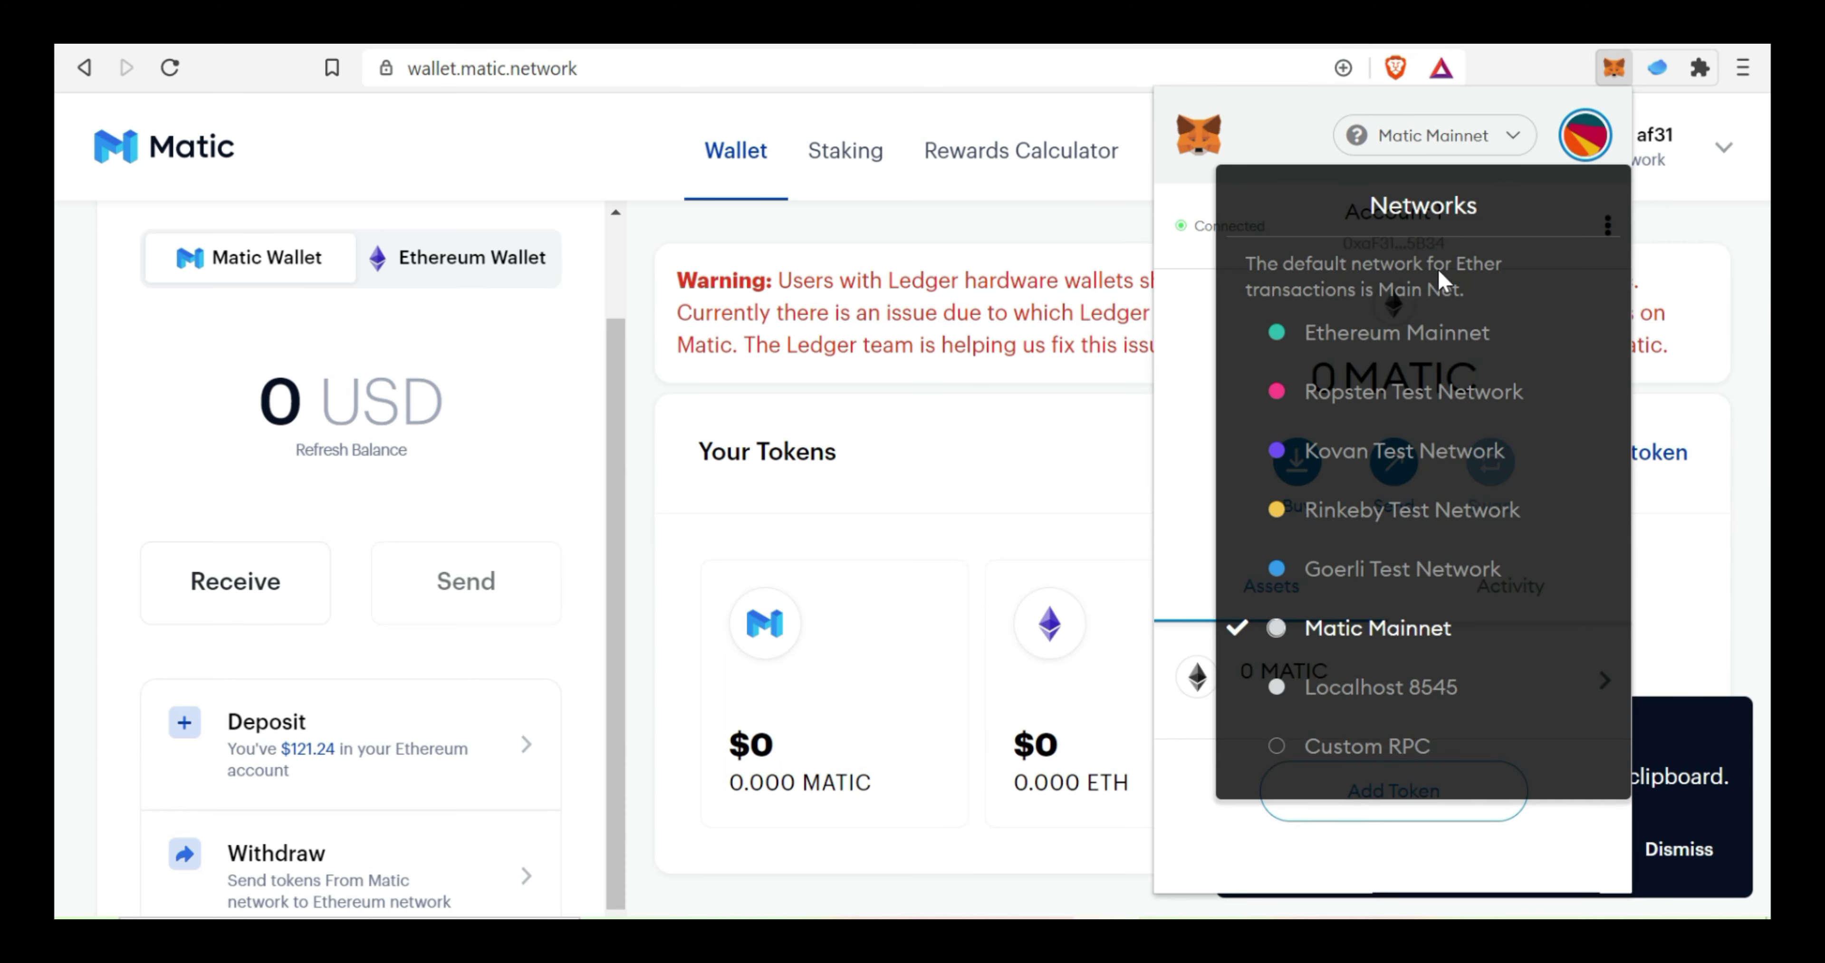
left_click(1403, 333)
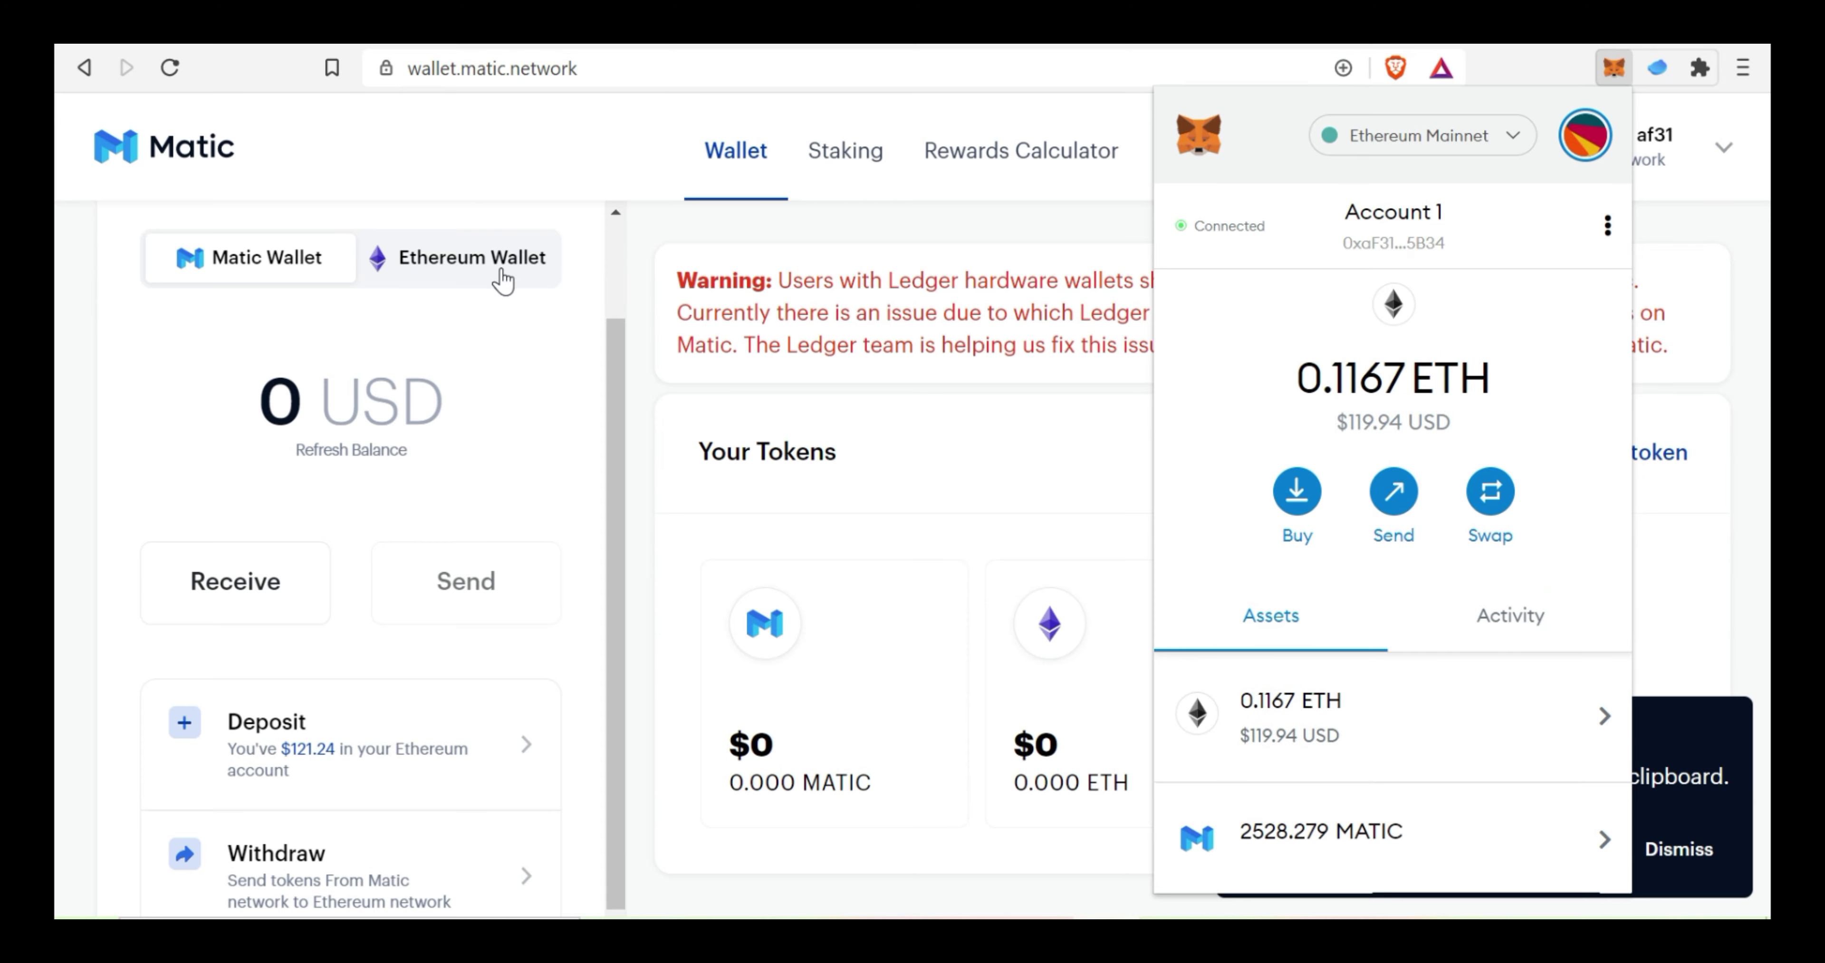
left_click(475, 271)
Compare Ethereum and Matic network balances, ending on the Matic view at 0 USD.
left_click(475, 272)
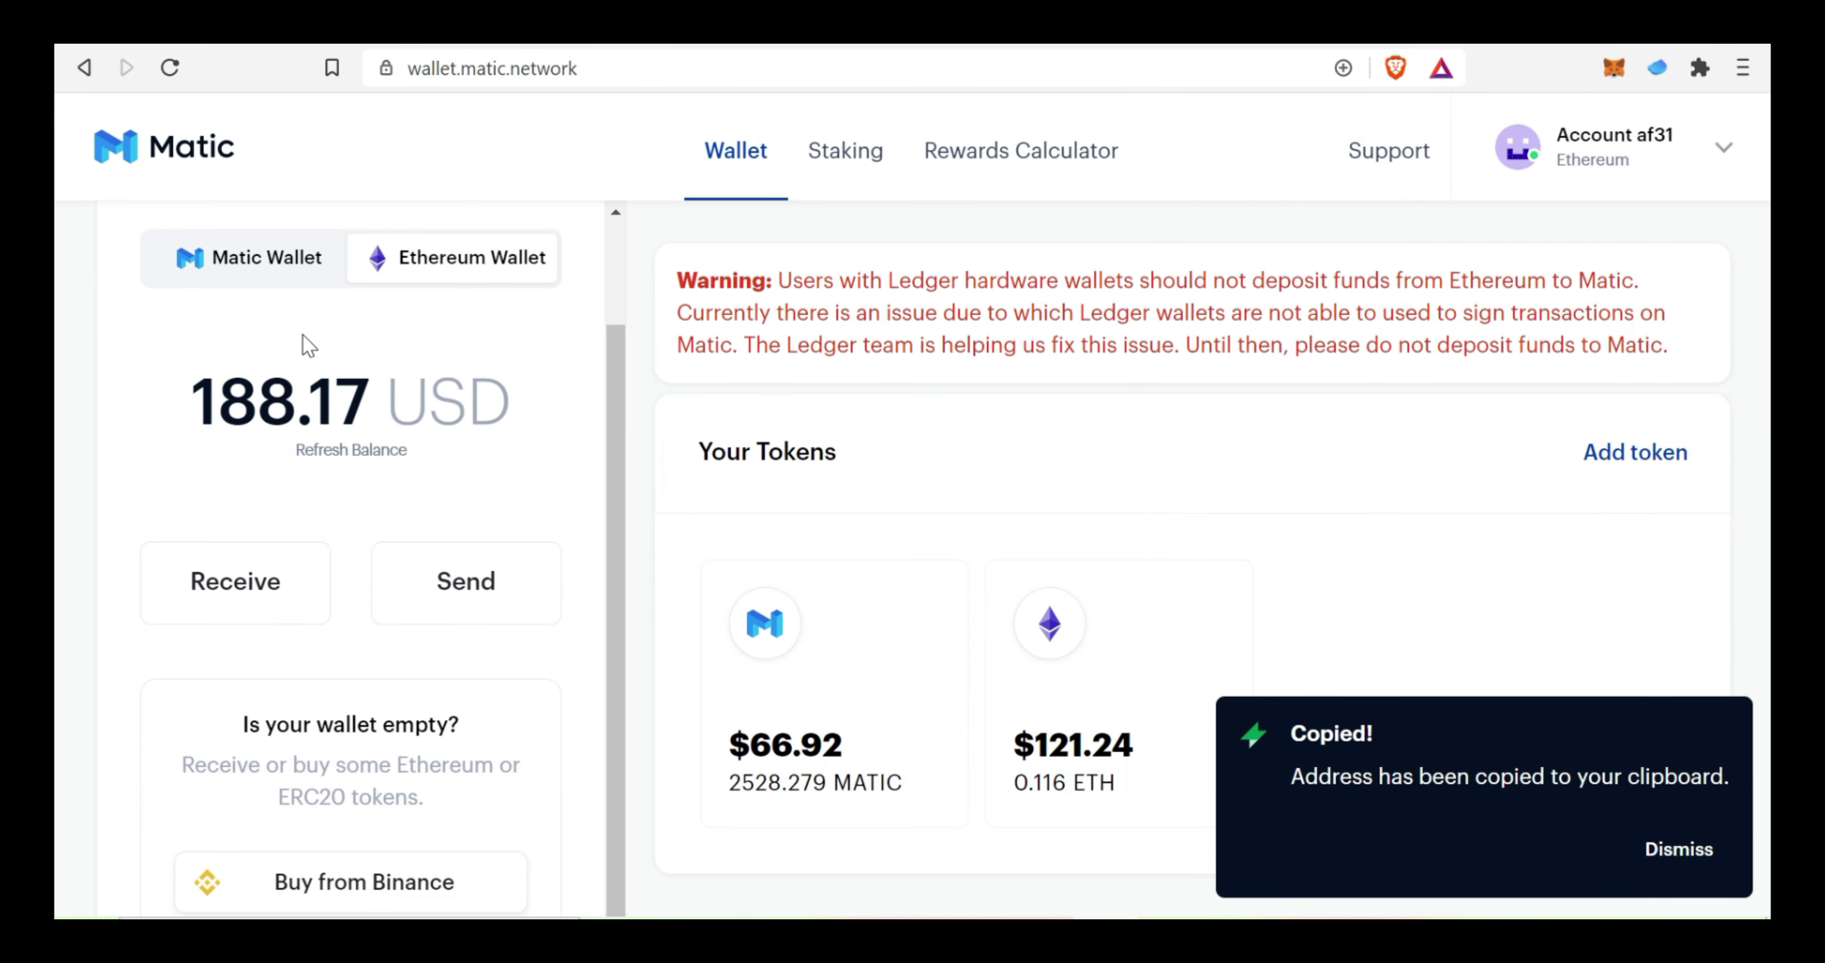
left_click(273, 263)
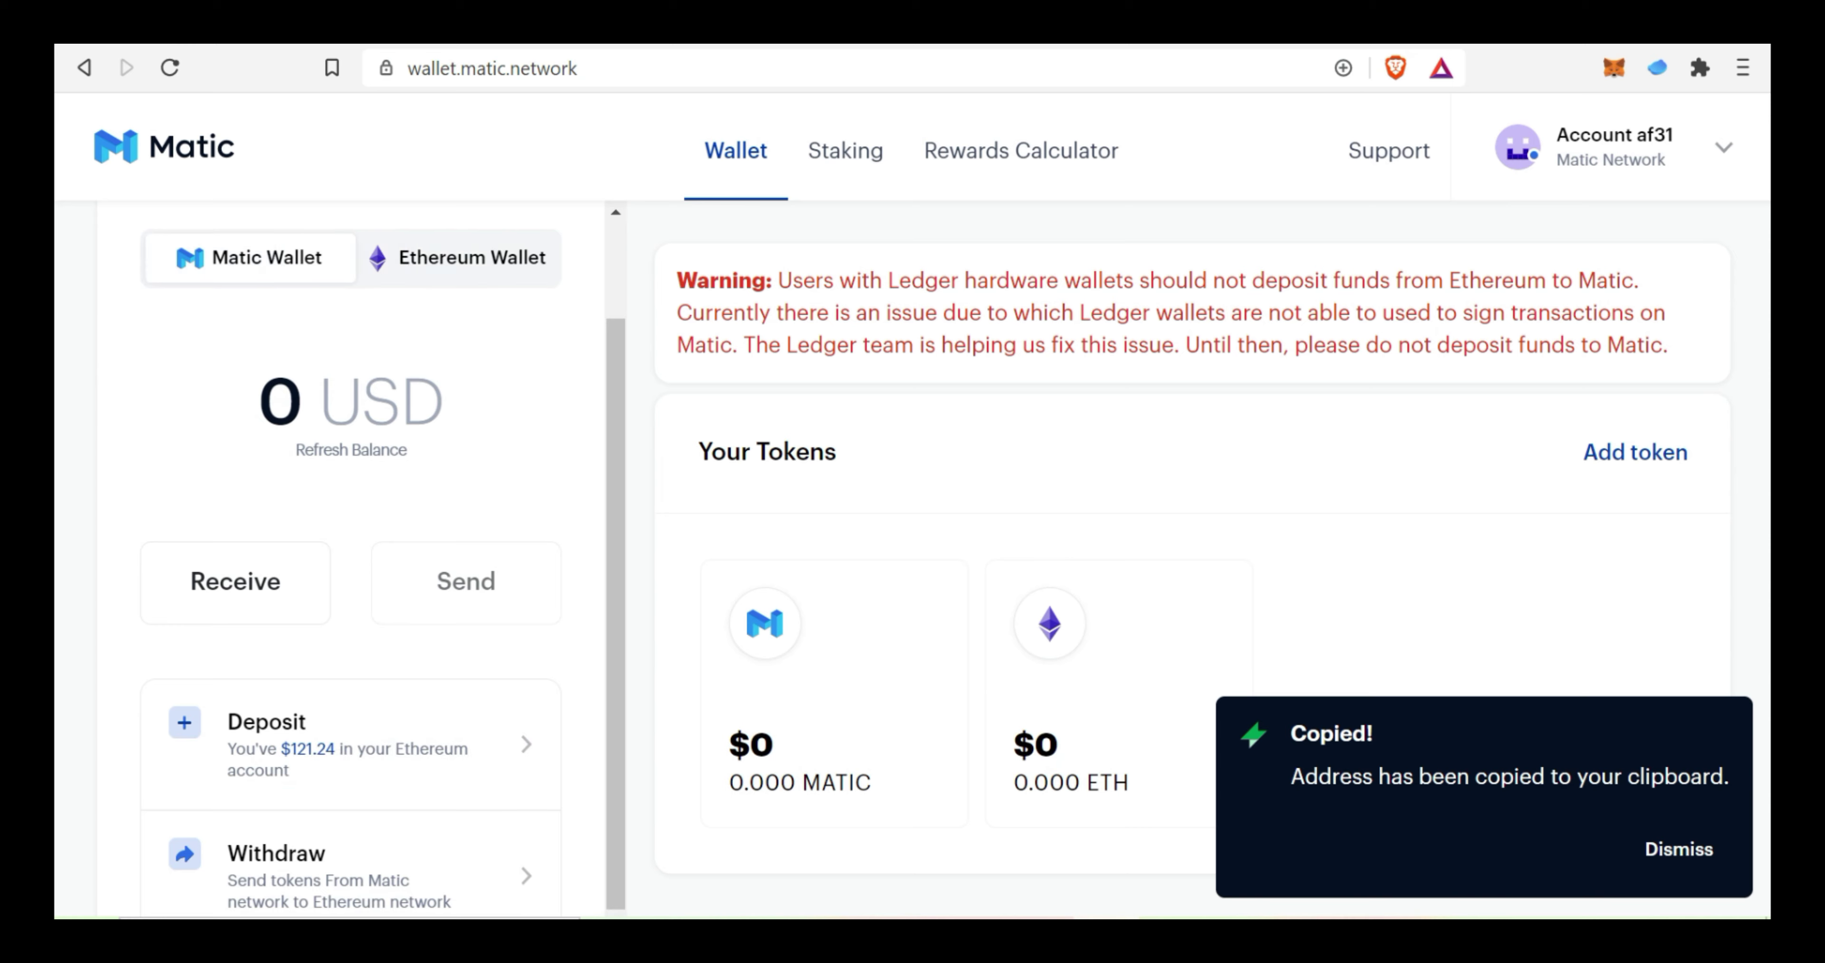
left_click(464, 277)
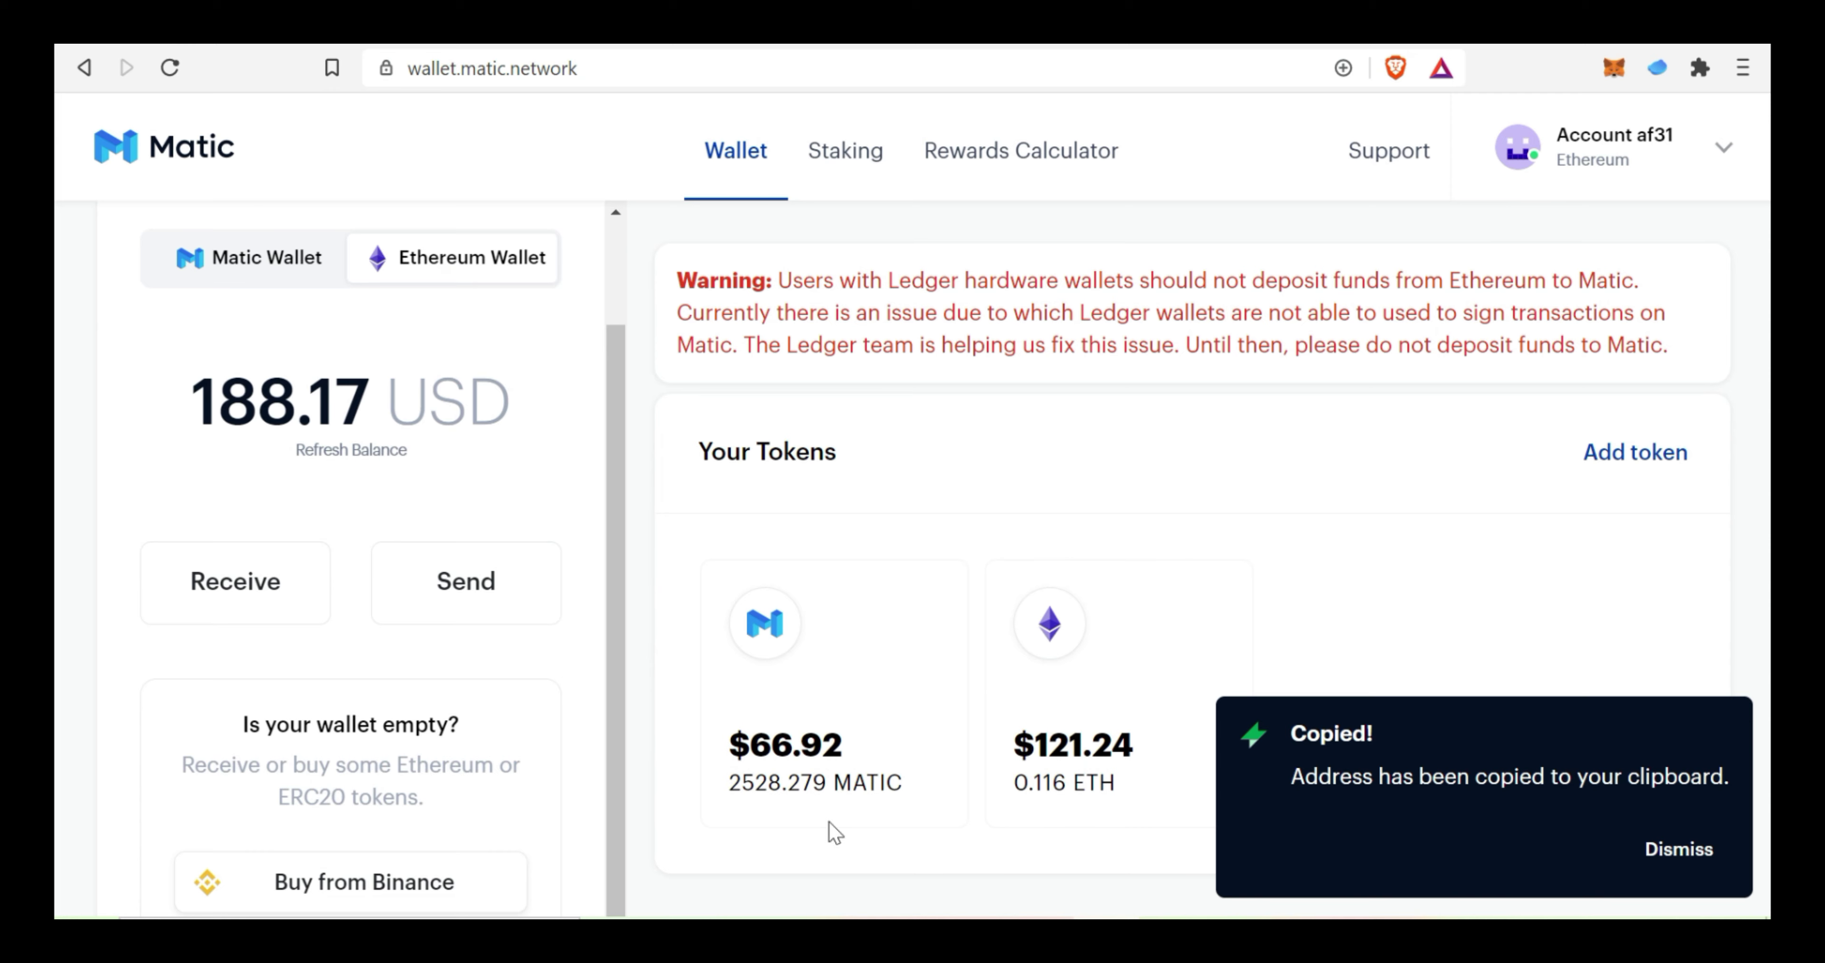
mouse_move(765, 751)
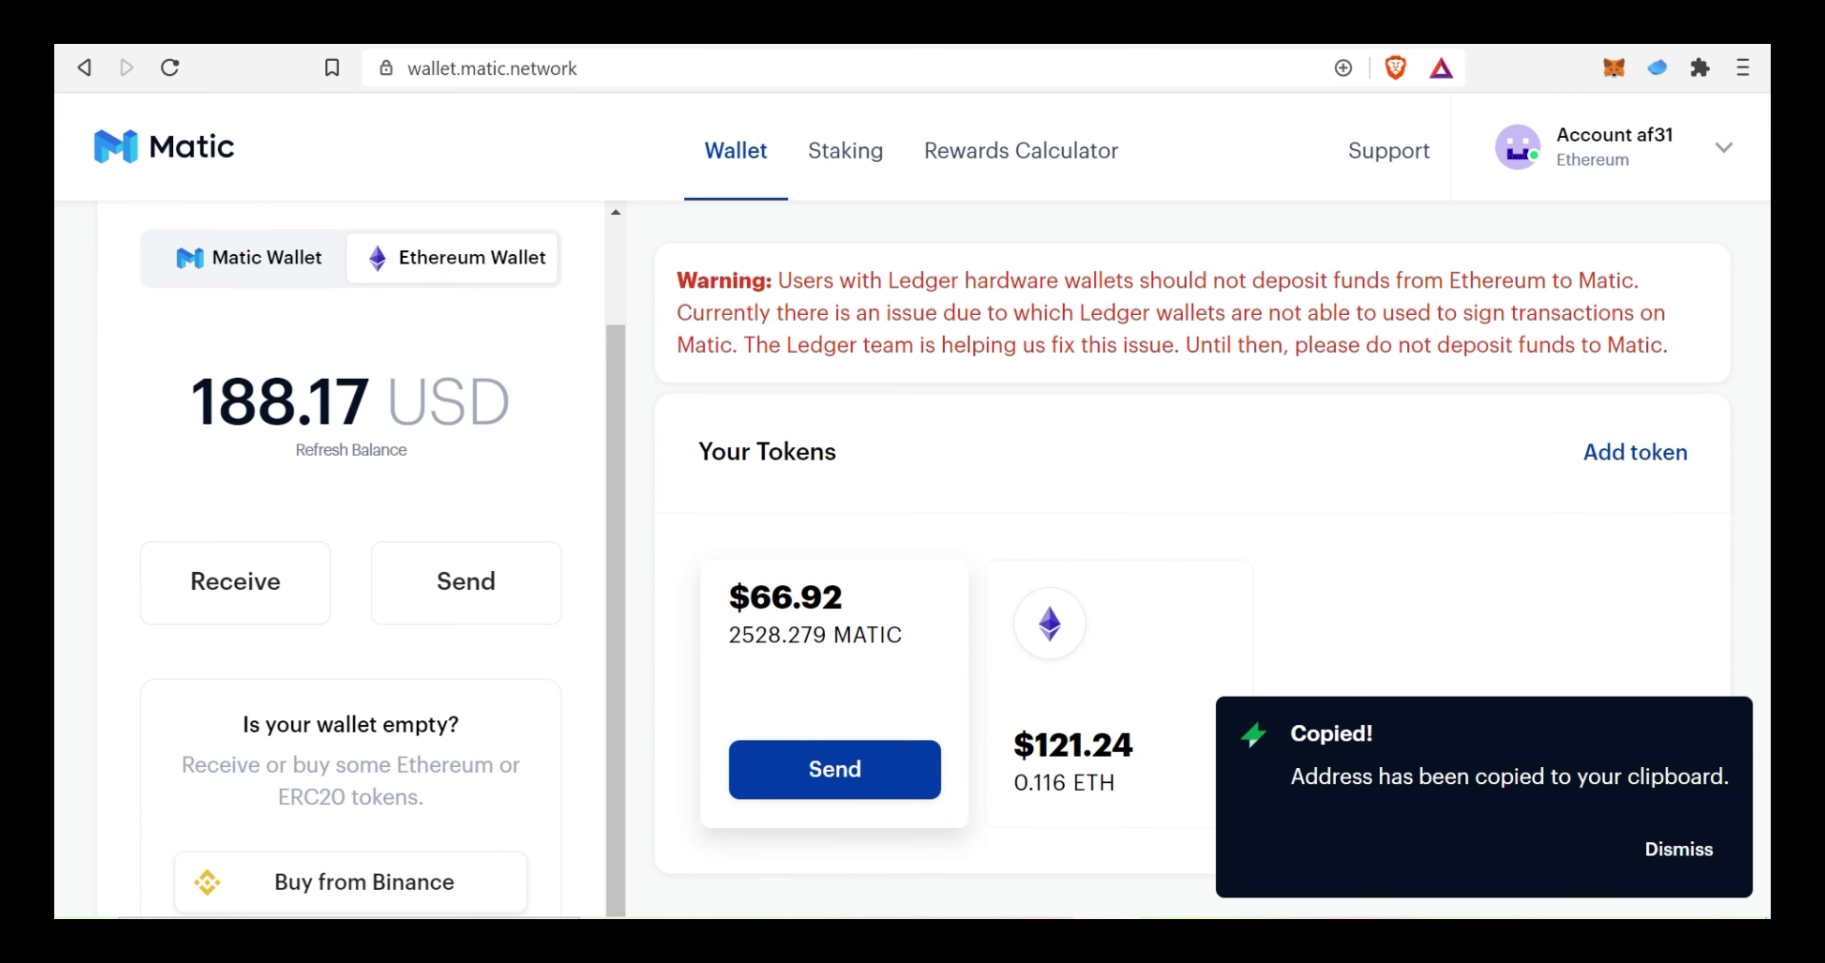
left_click(276, 269)
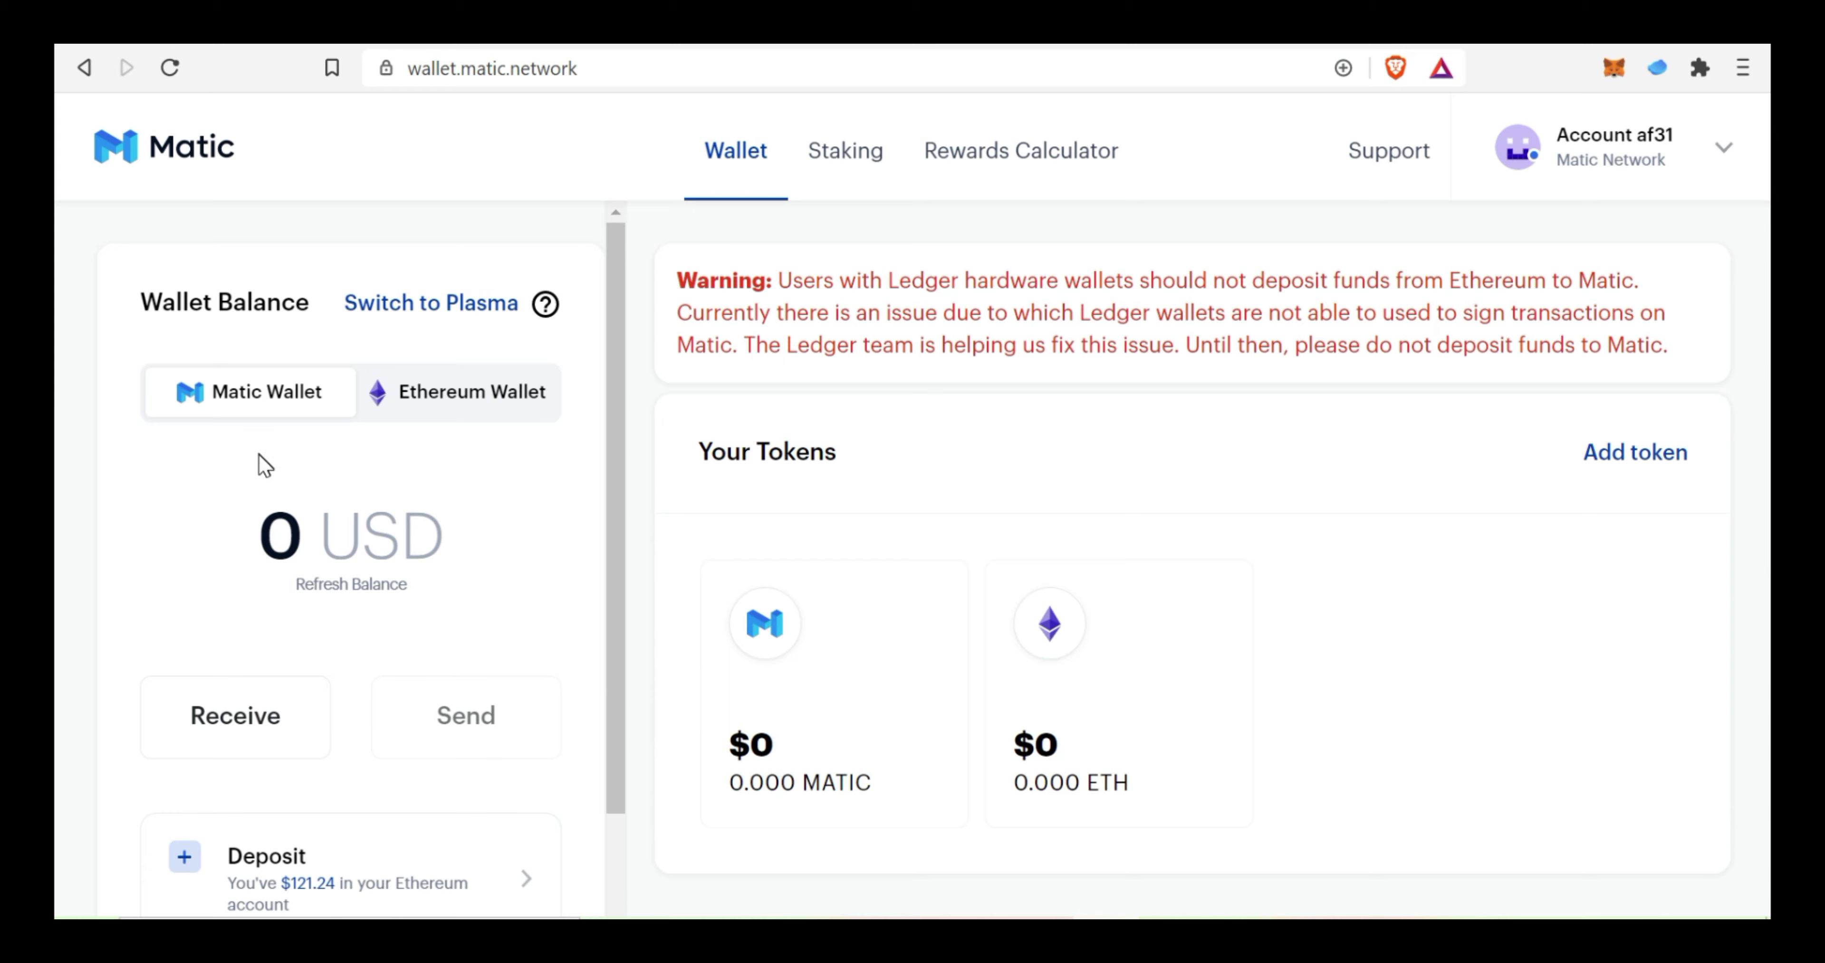
scroll(248, 496, "down", 3)
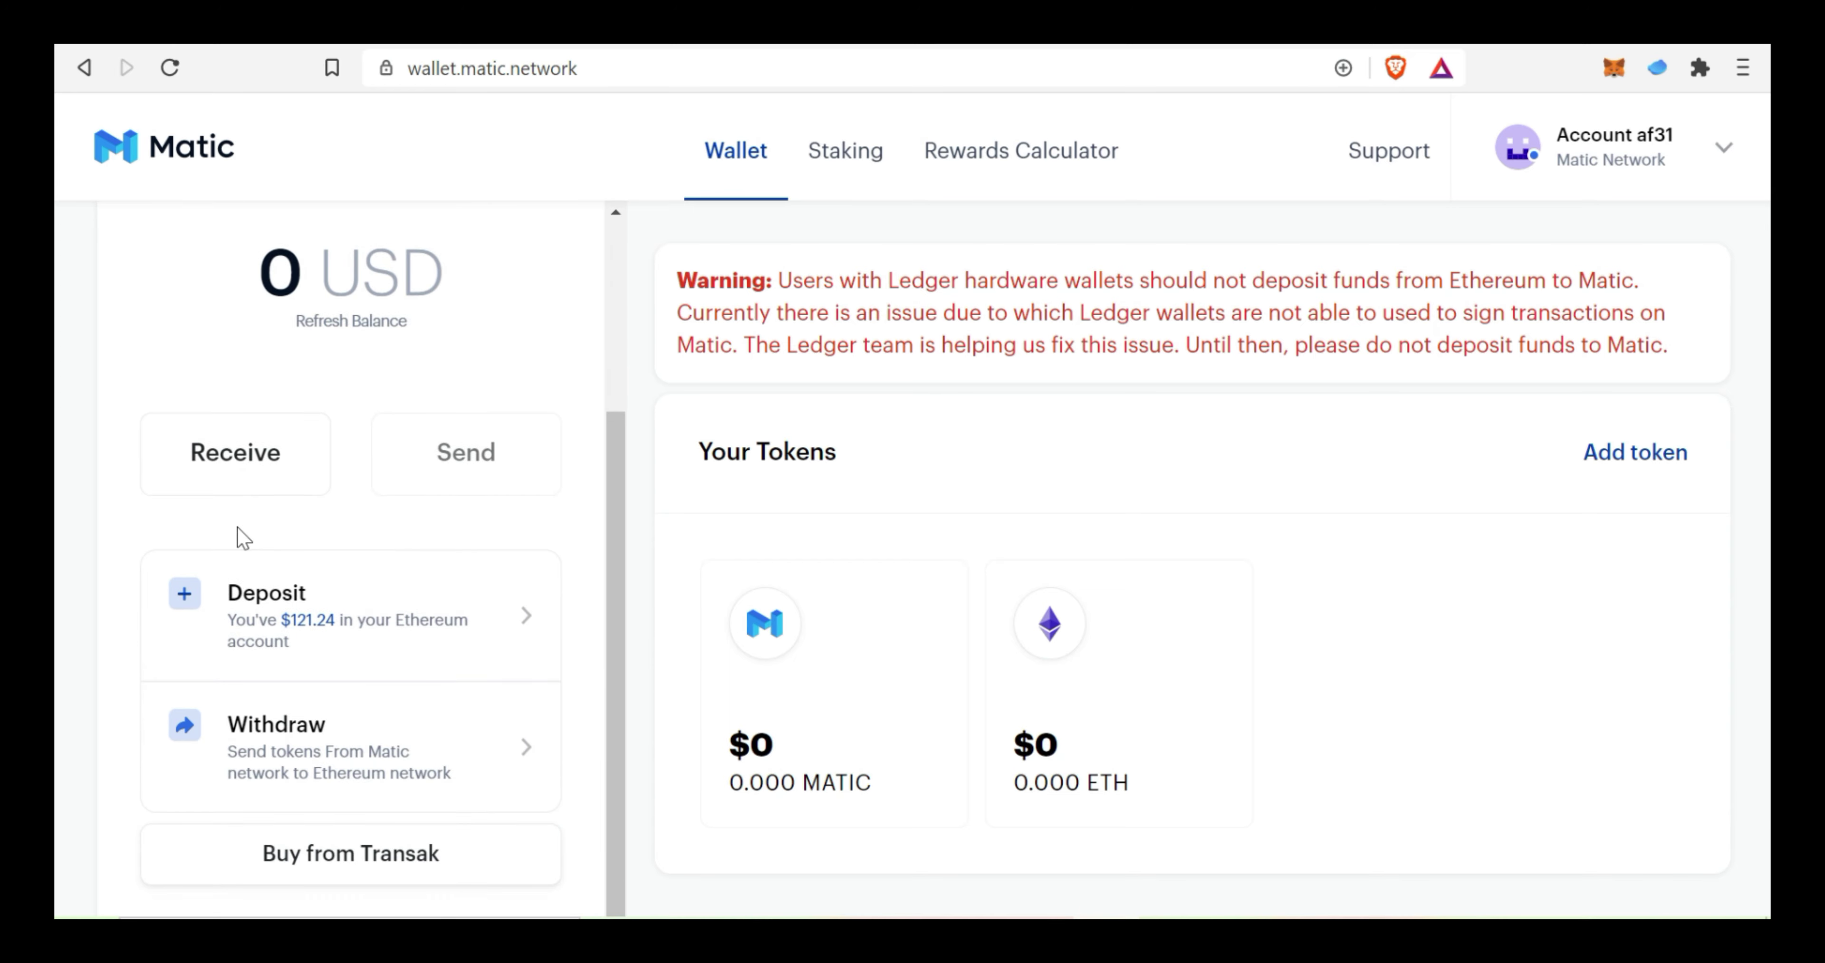
left_click(336, 607)
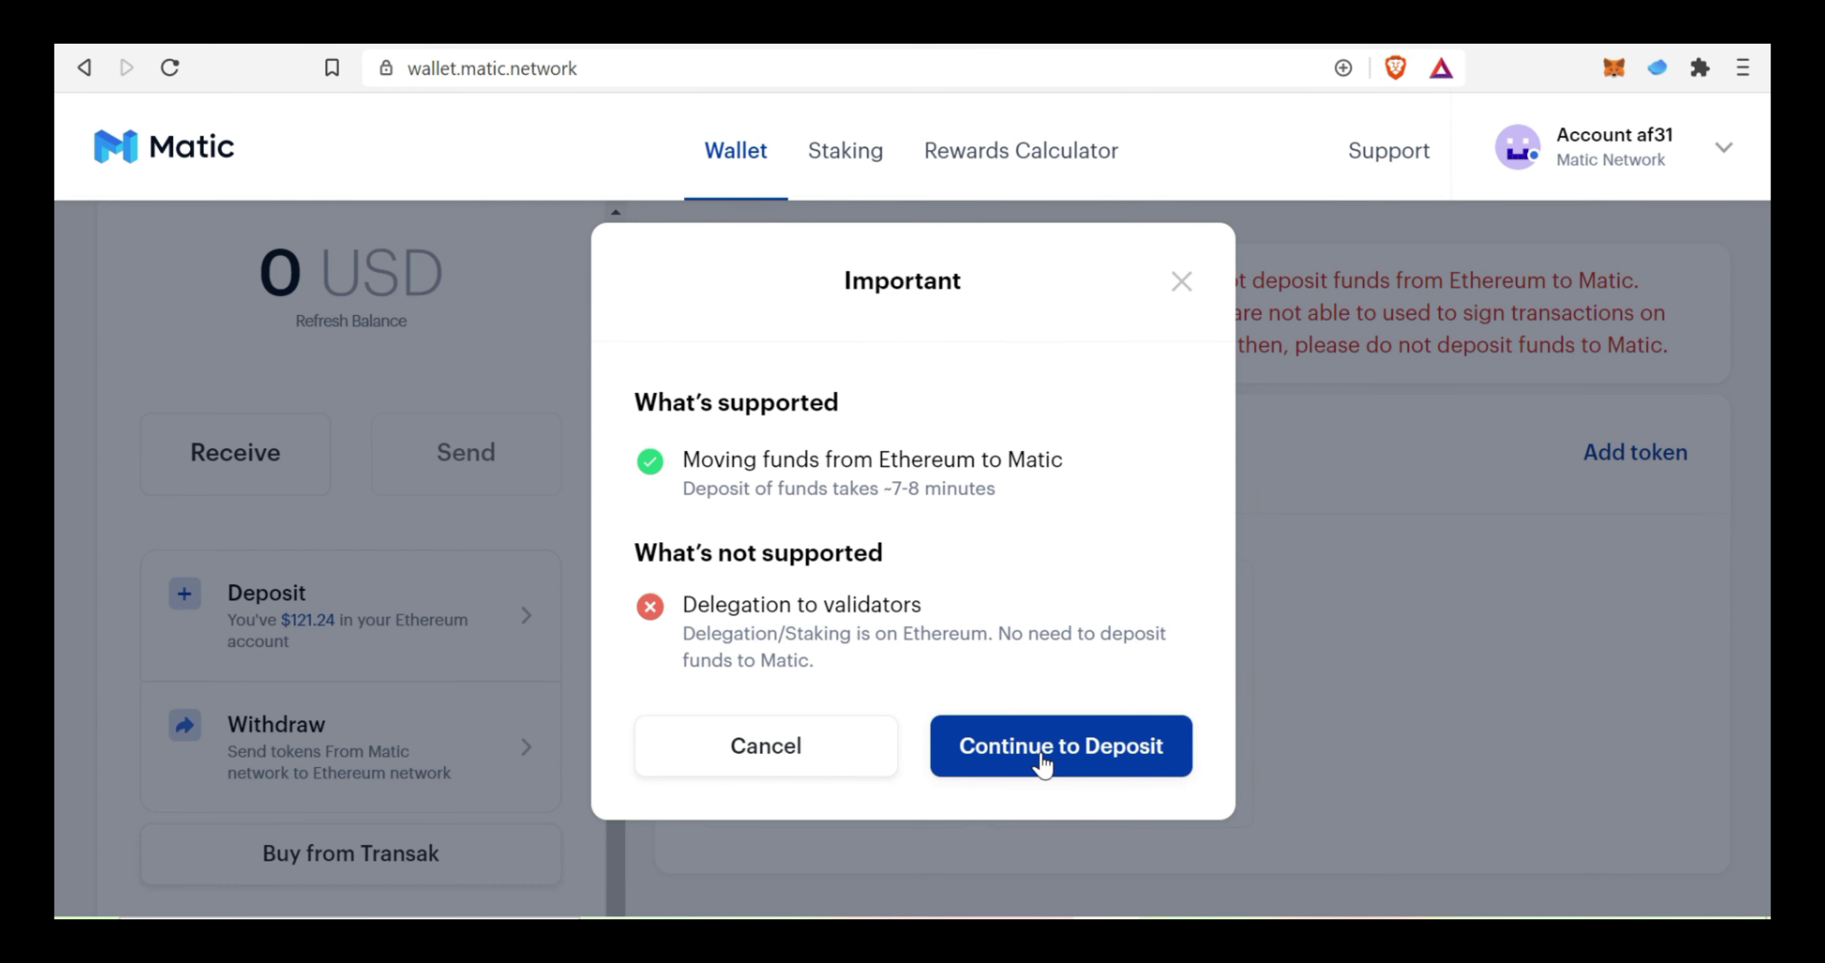
left_click(1042, 763)
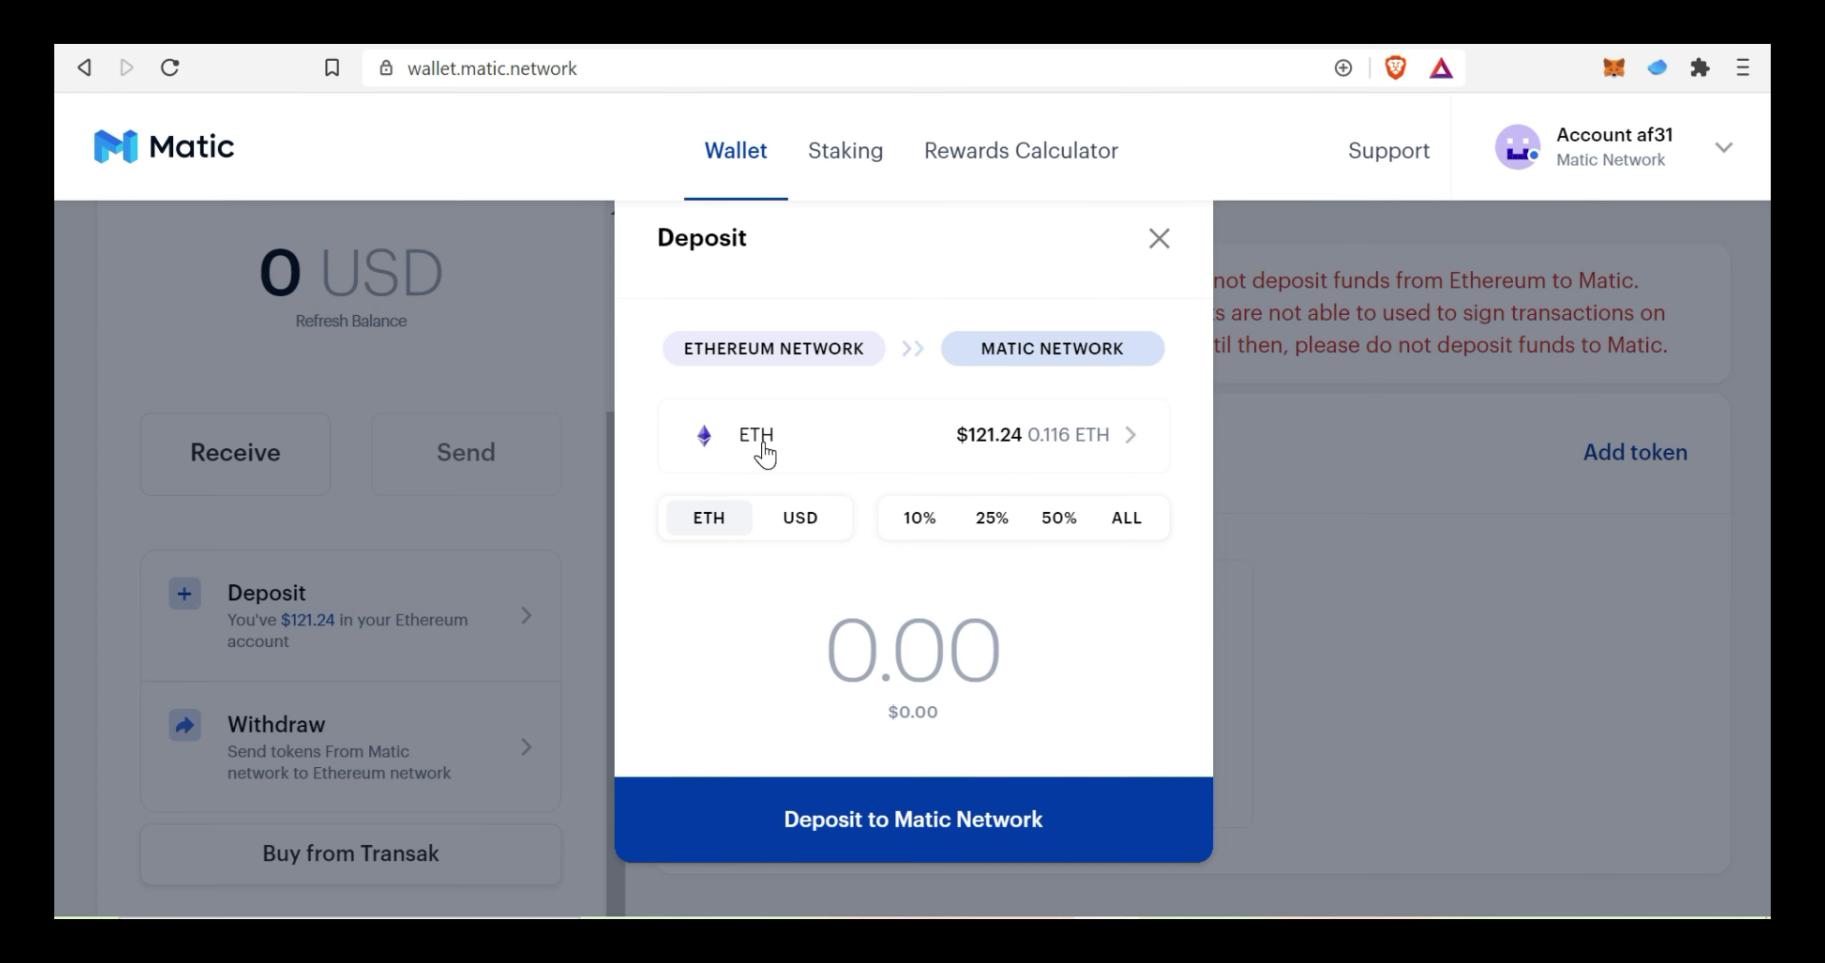
left_click(847, 460)
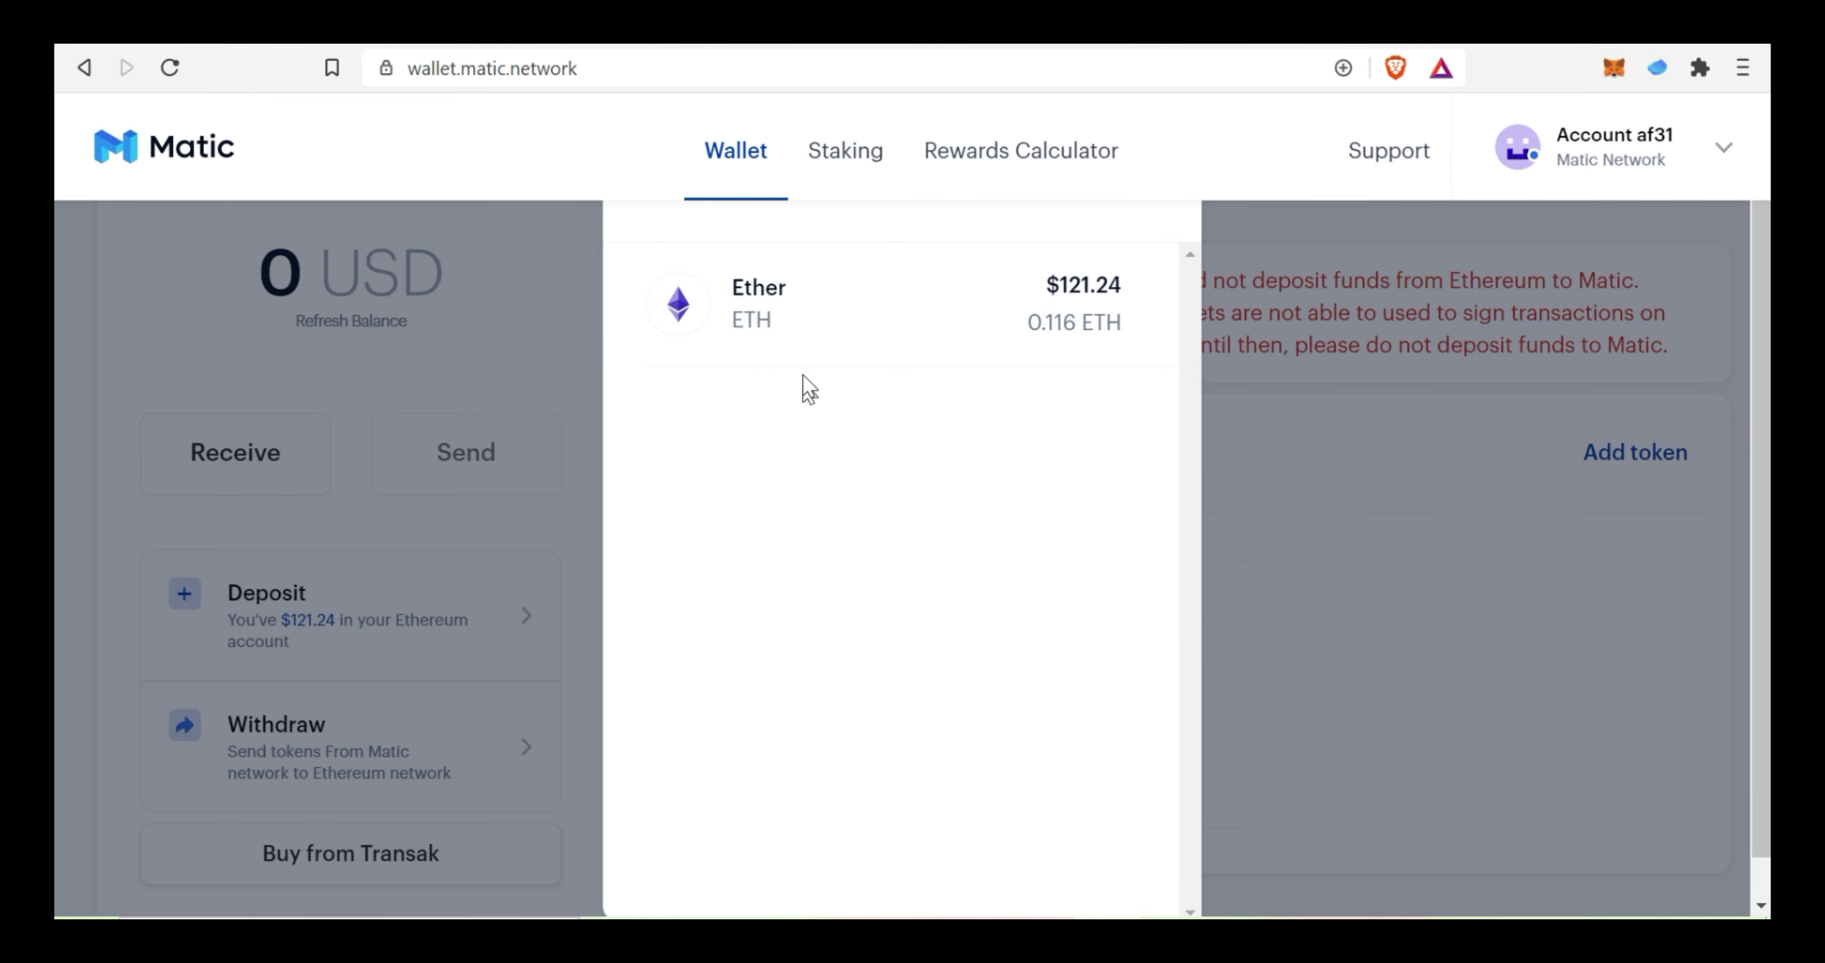
left_click(839, 327)
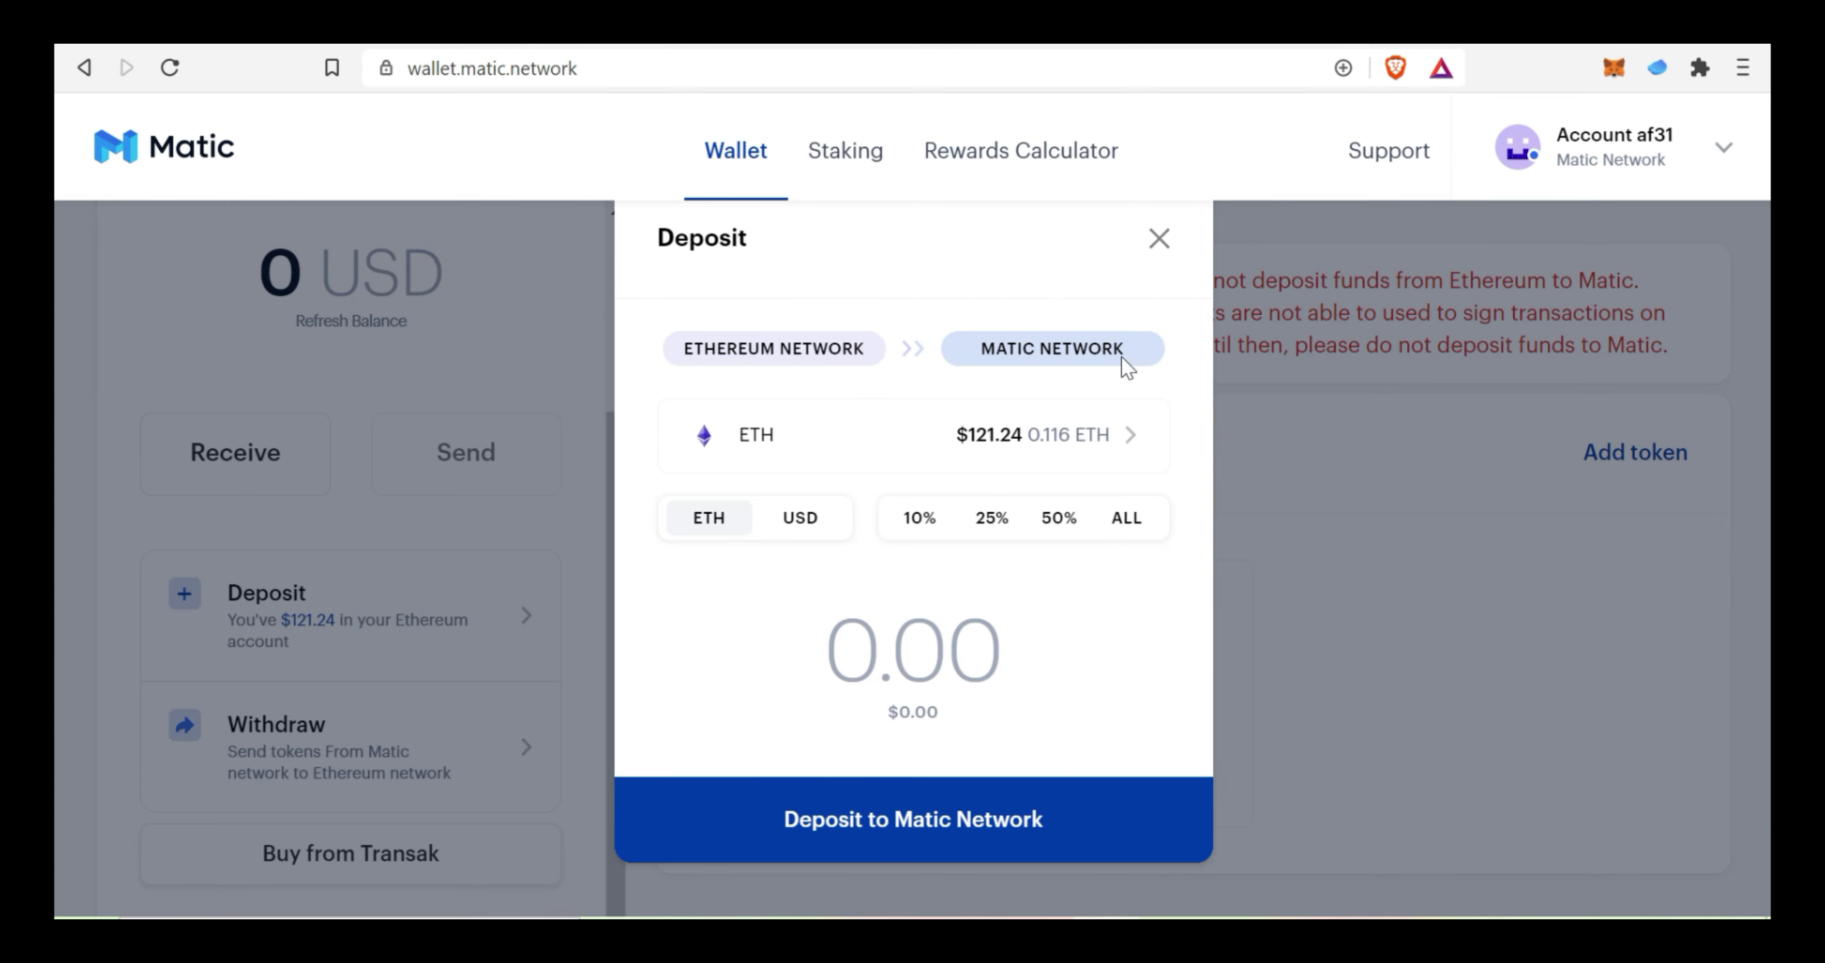
left_click(1159, 244)
scroll(608, 415, "up", 3)
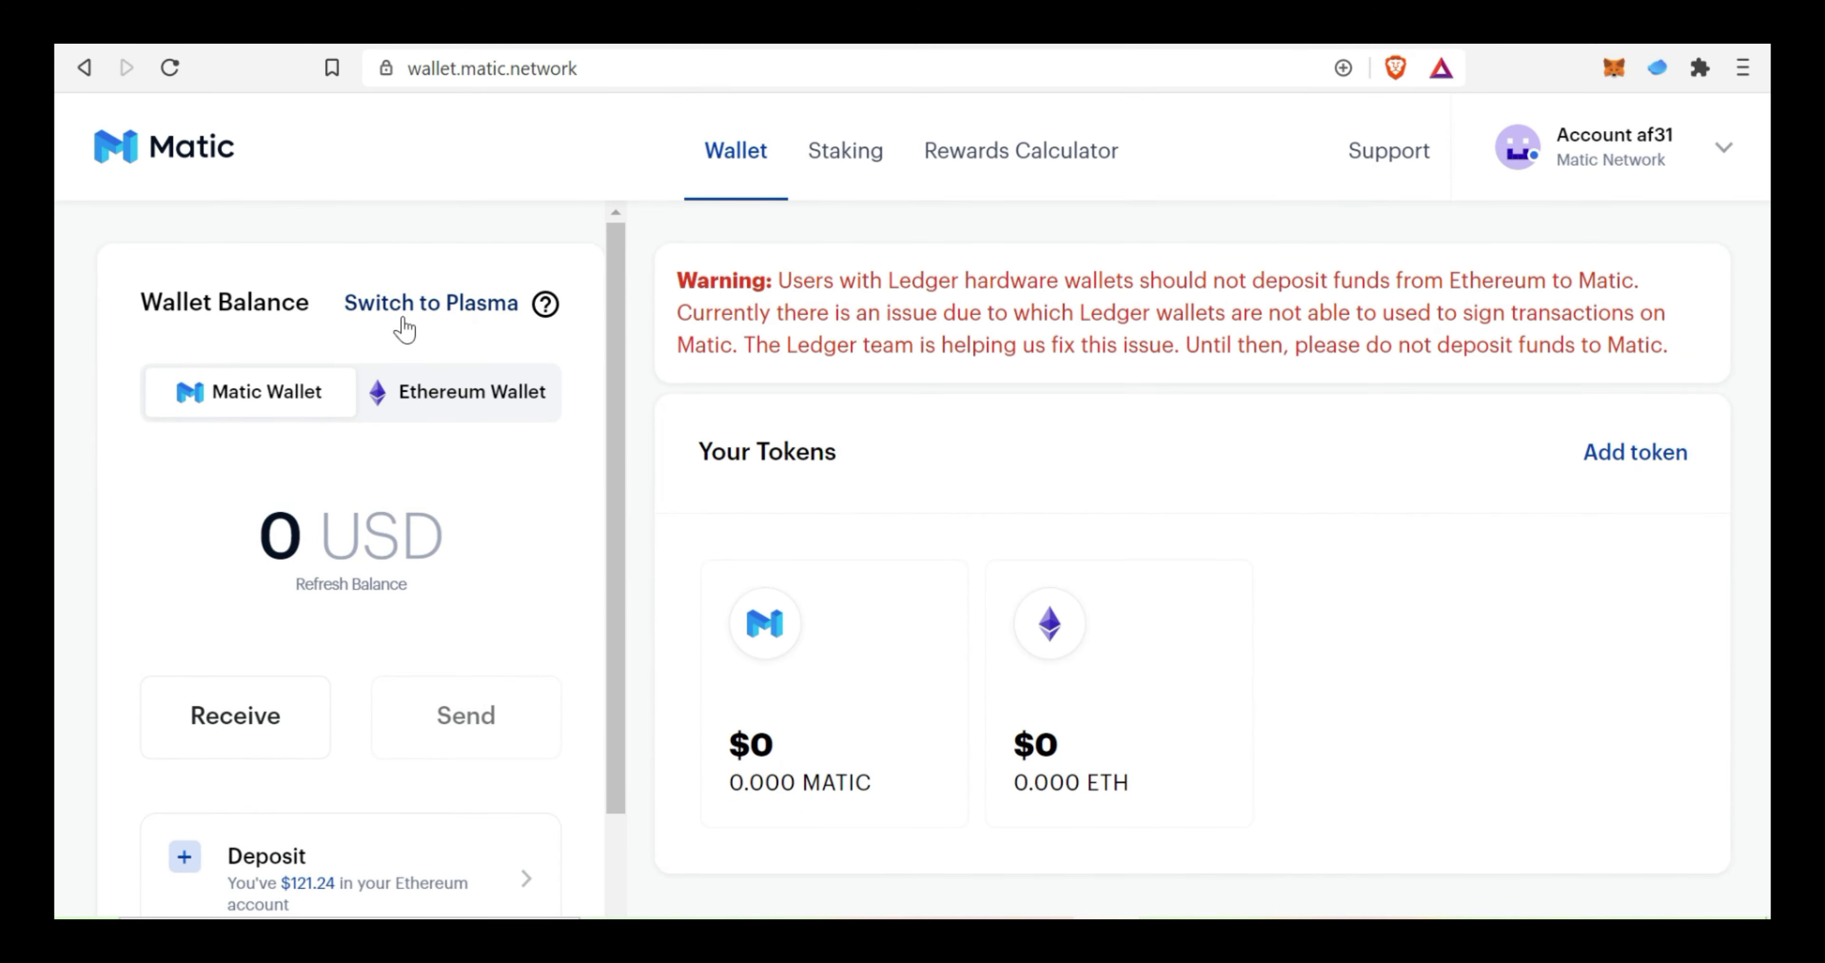
Switch to the Plasma bridge and enter 200 MATIC in the Ethereum-to-Matic deposit form.
left_click(454, 306)
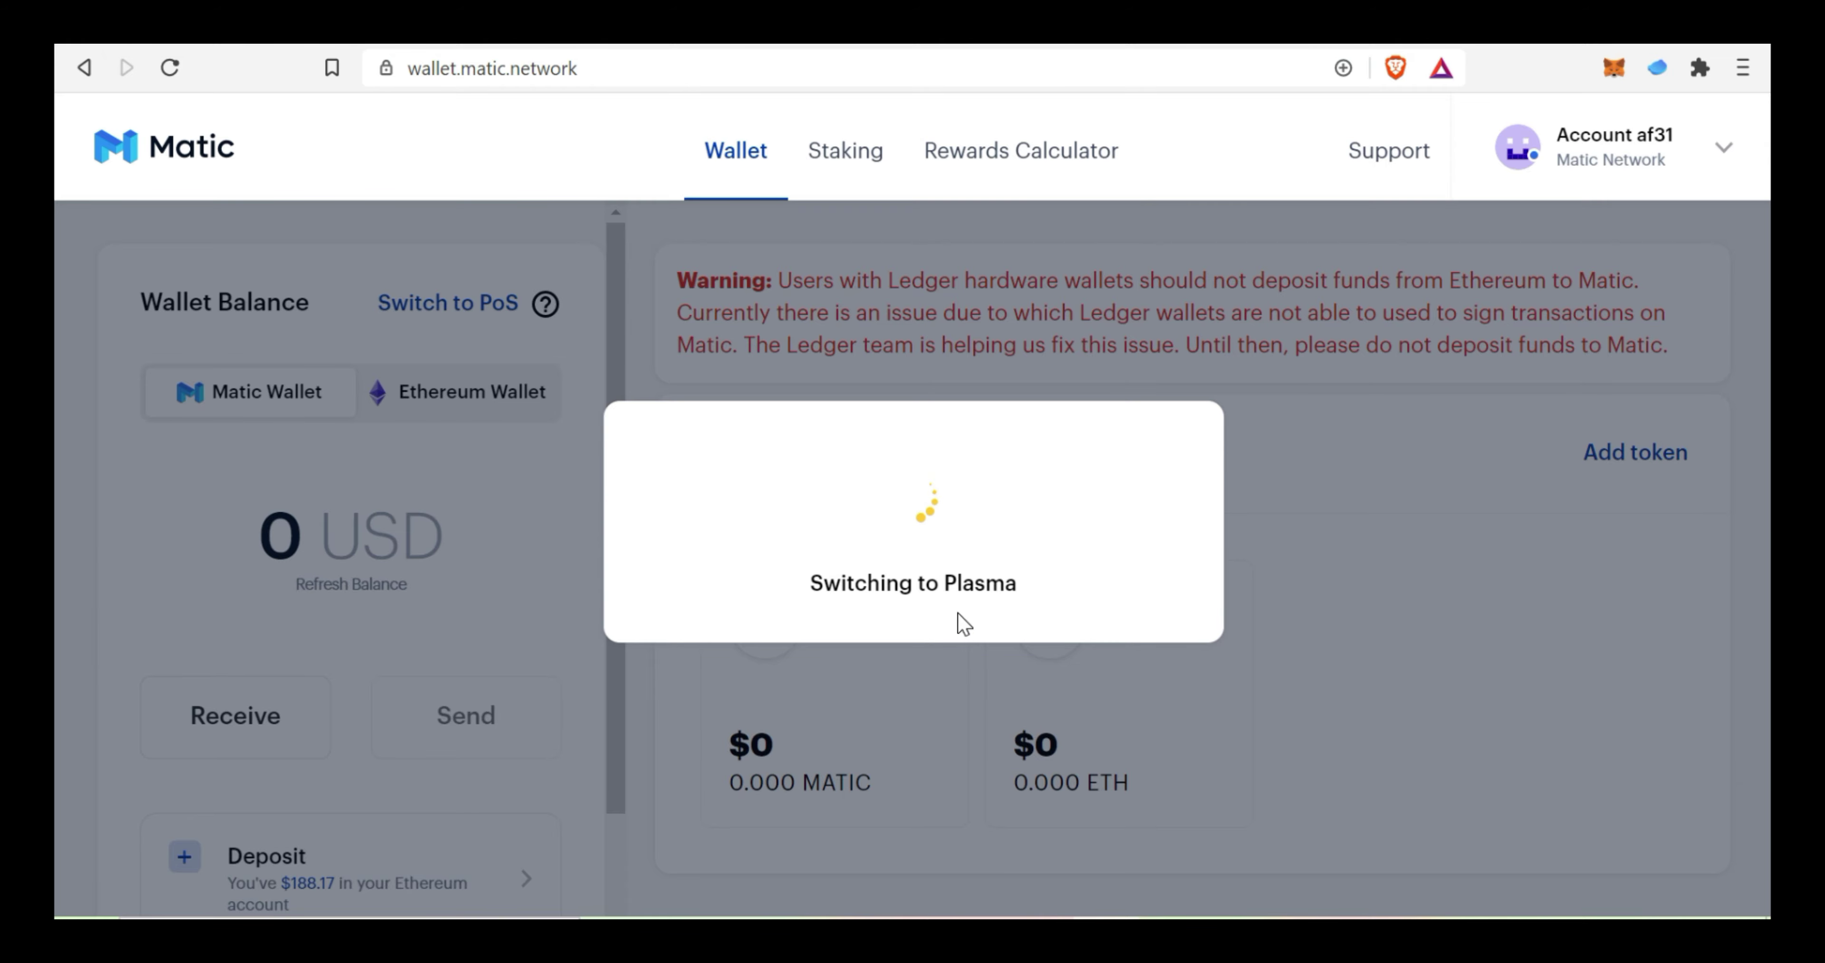
scroll(220, 563, "down", 4)
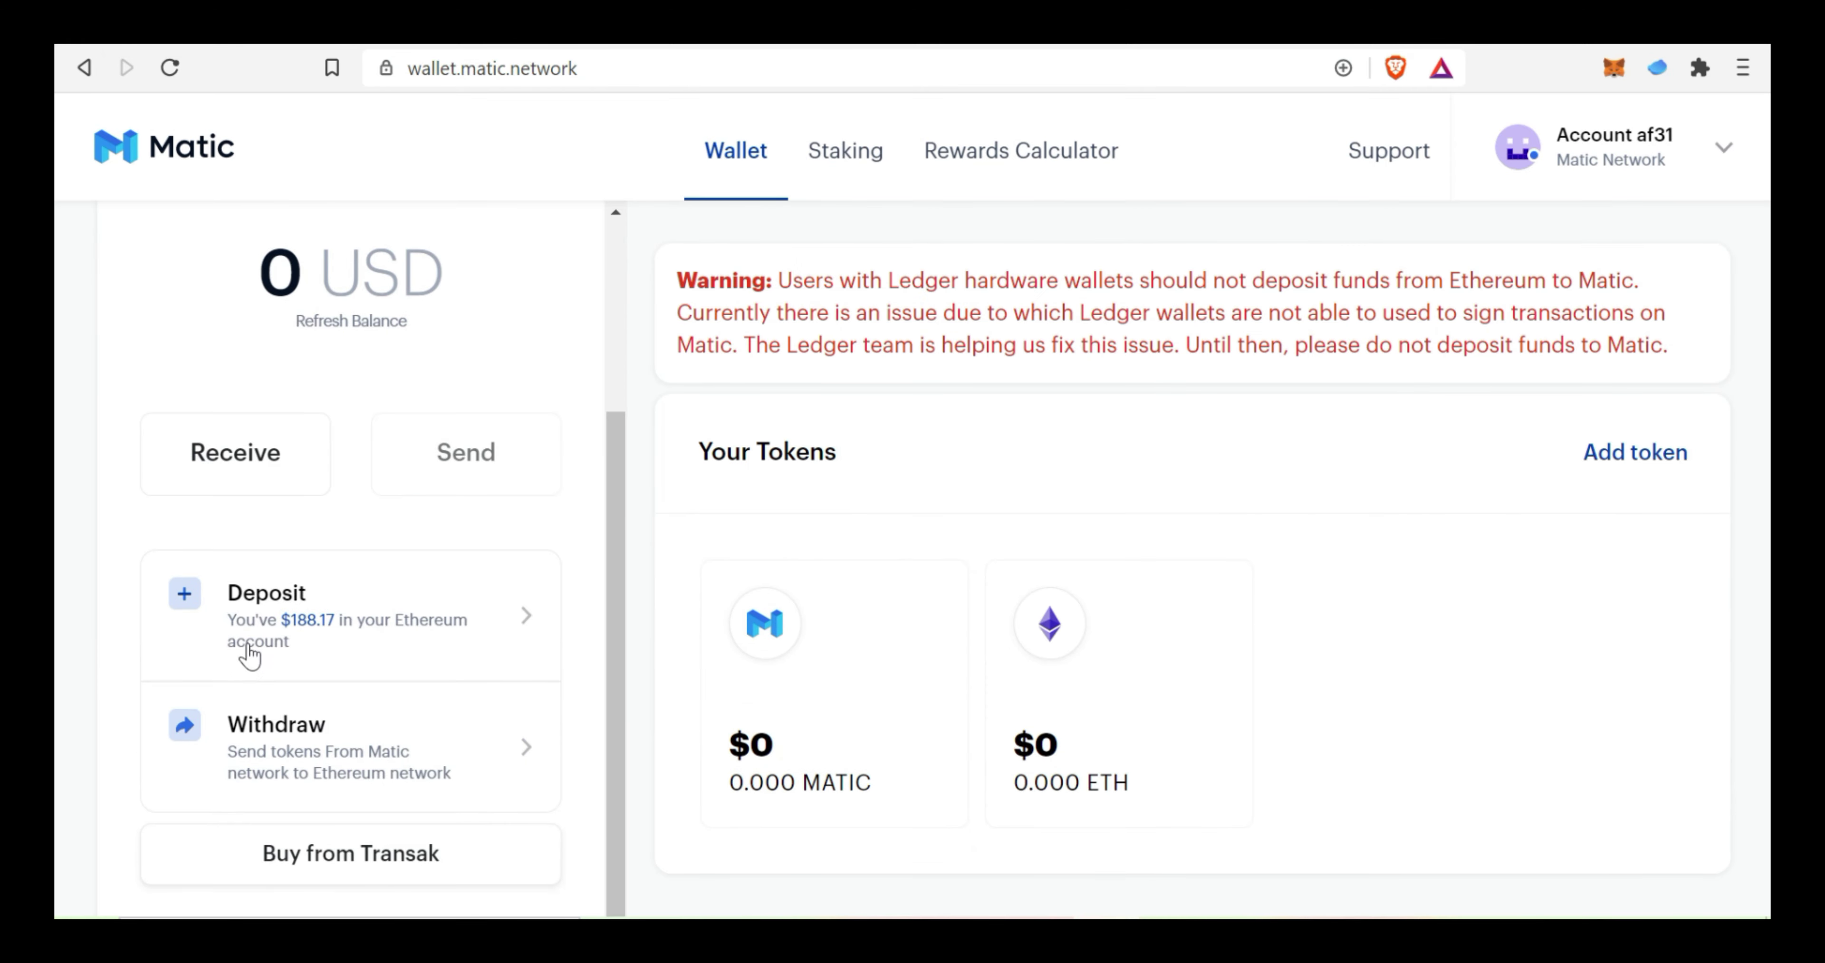
left_click(376, 619)
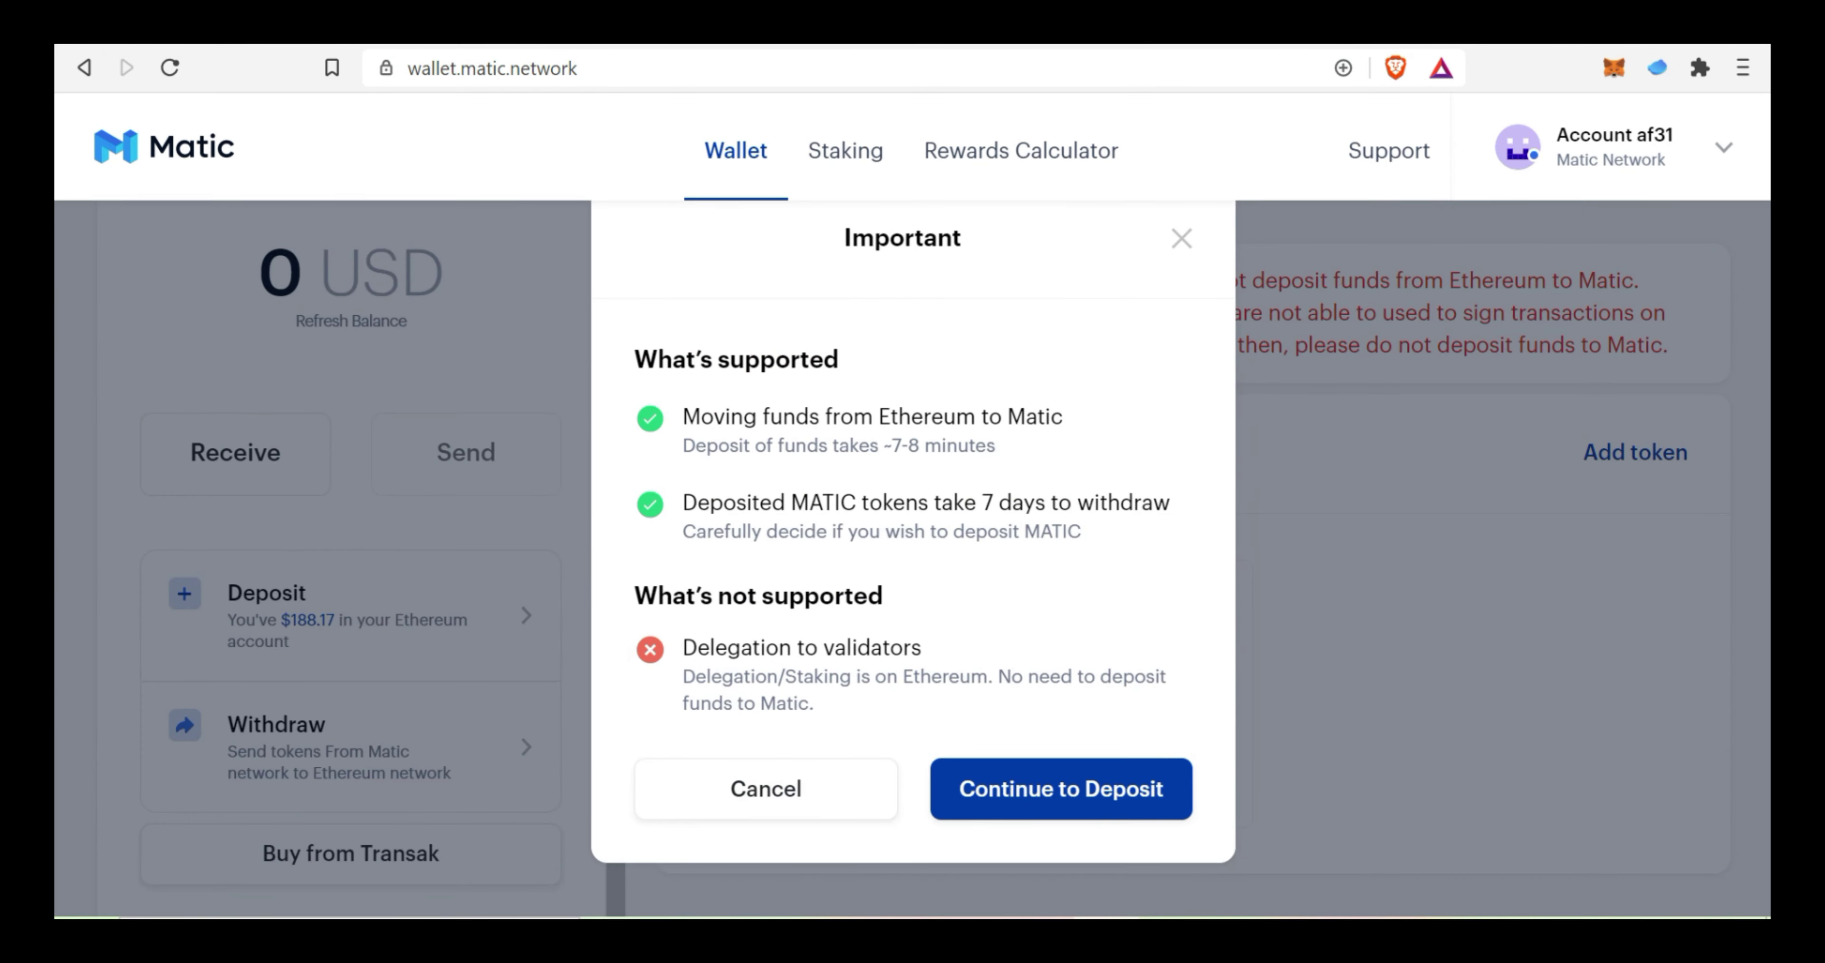
left_click(1026, 805)
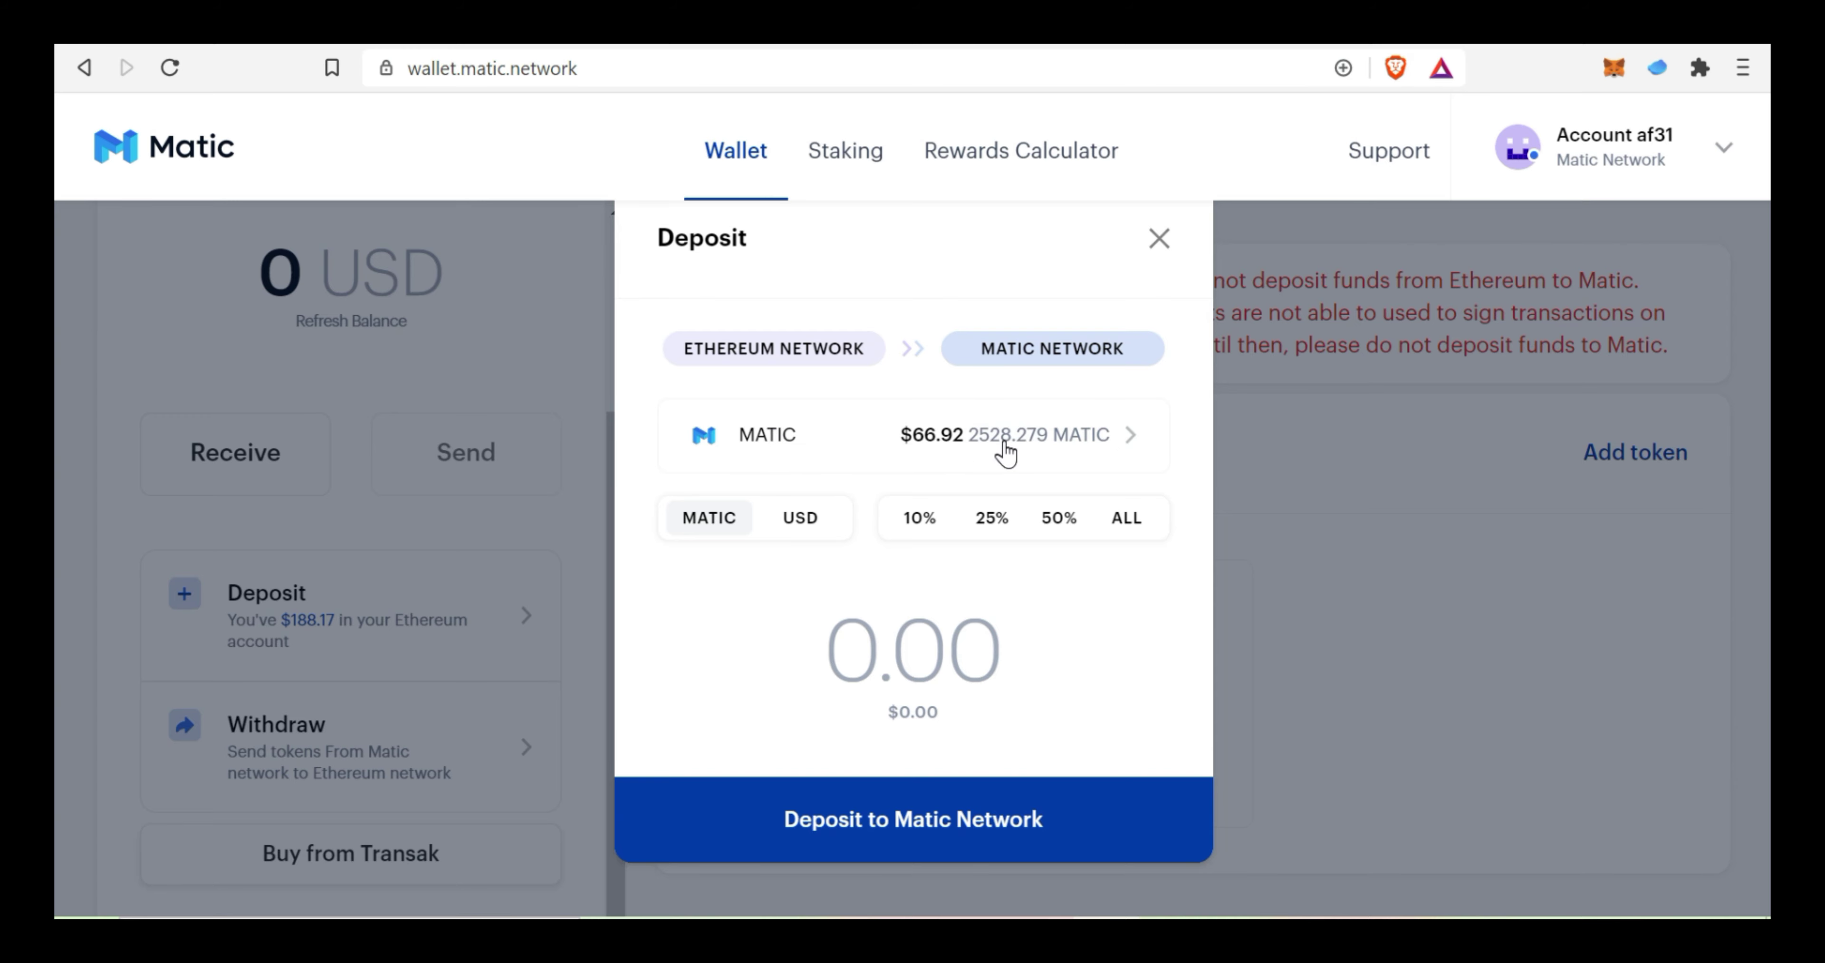
type("200")
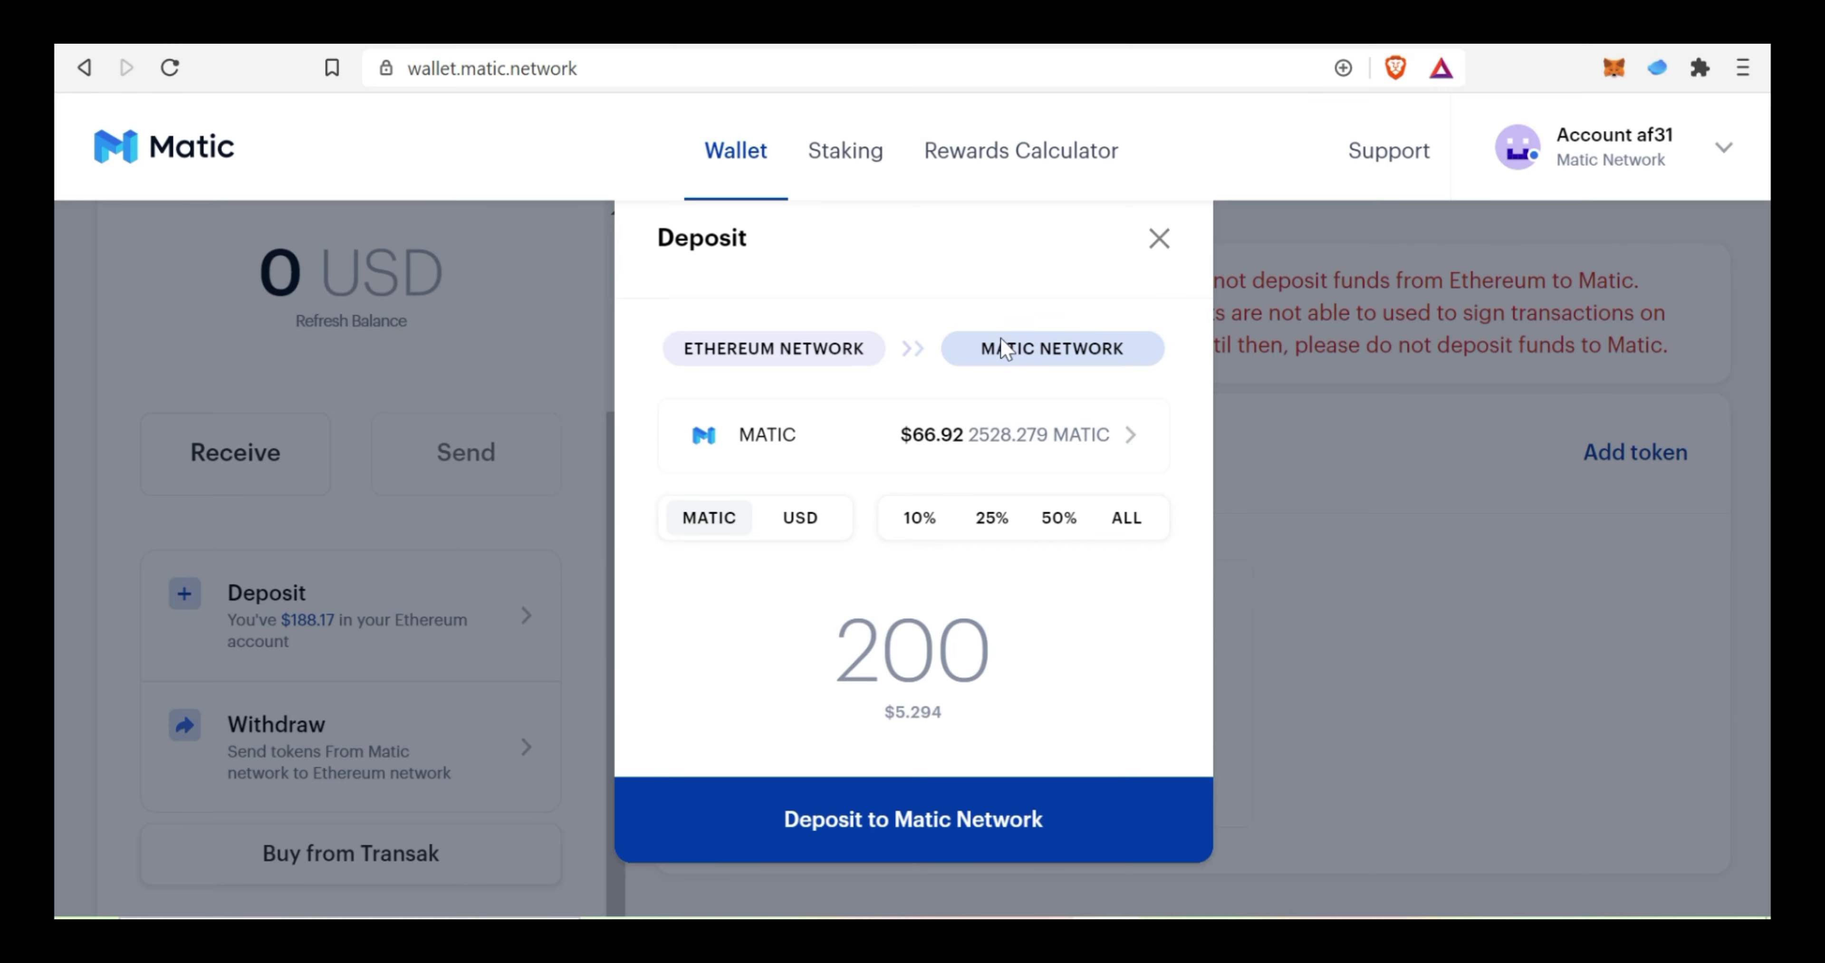
Submit the 200 MATIC deposit in MetaMask with the gas limit lowered from 139230 to 90000.
left_click(944, 814)
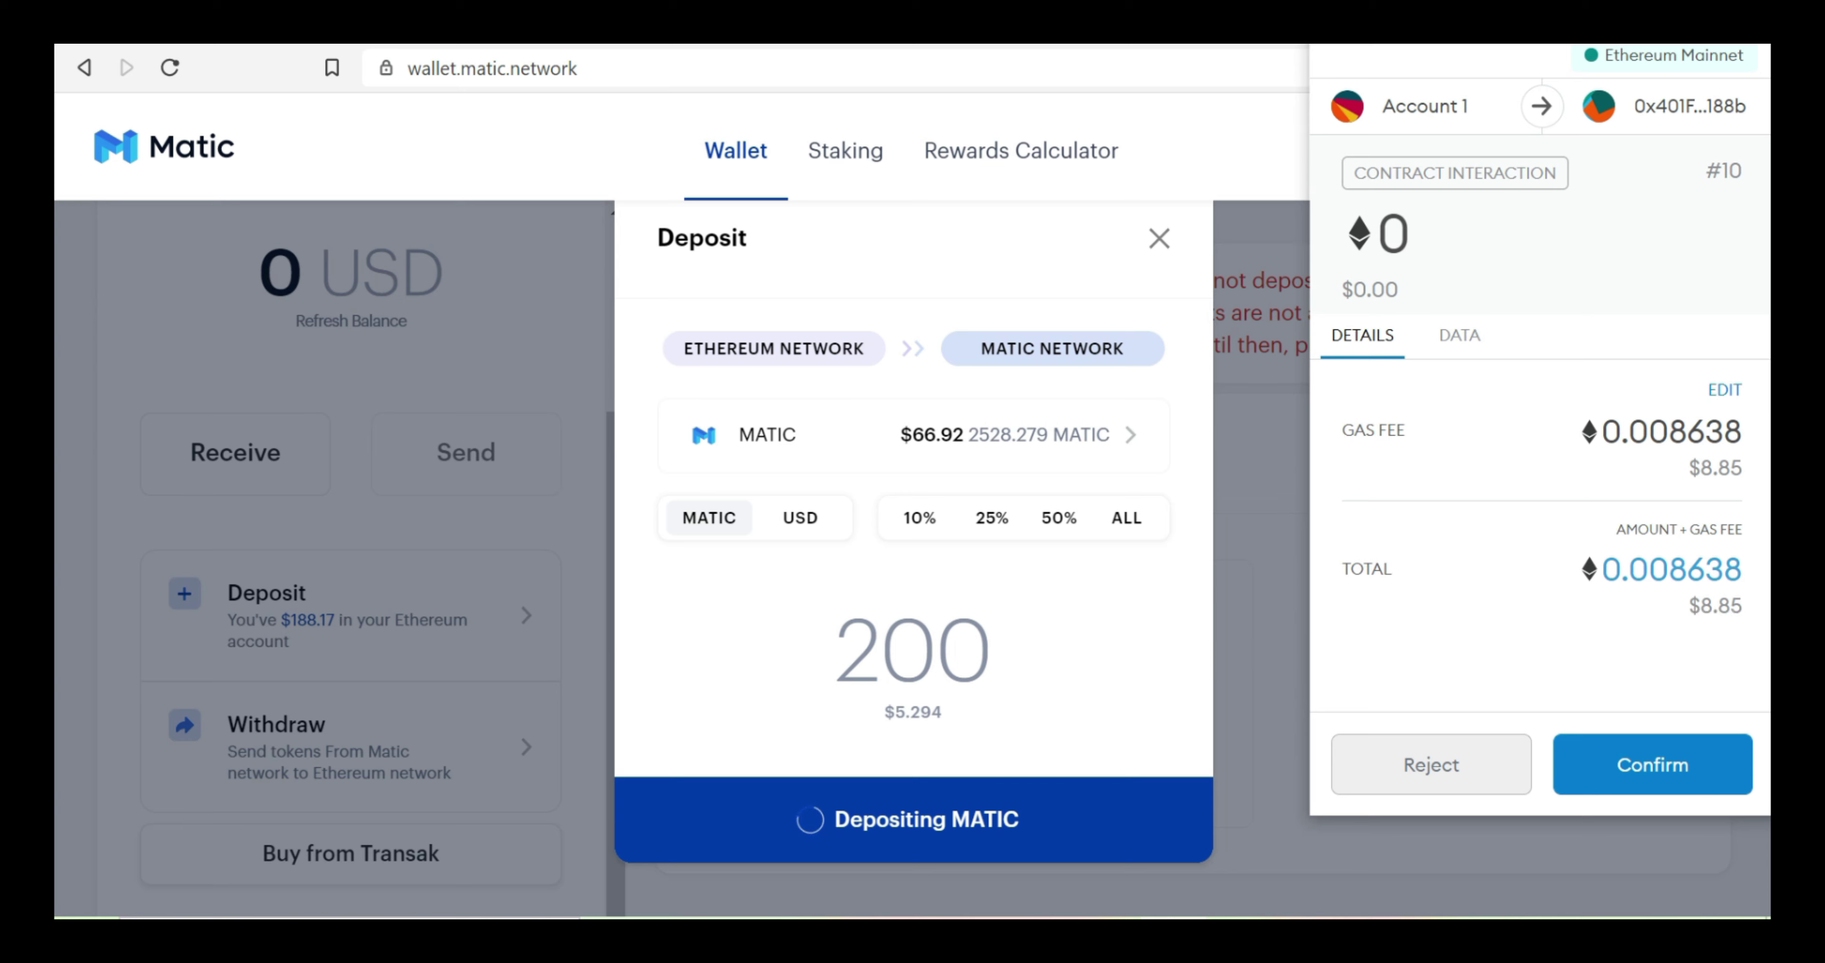
left_click(1722, 393)
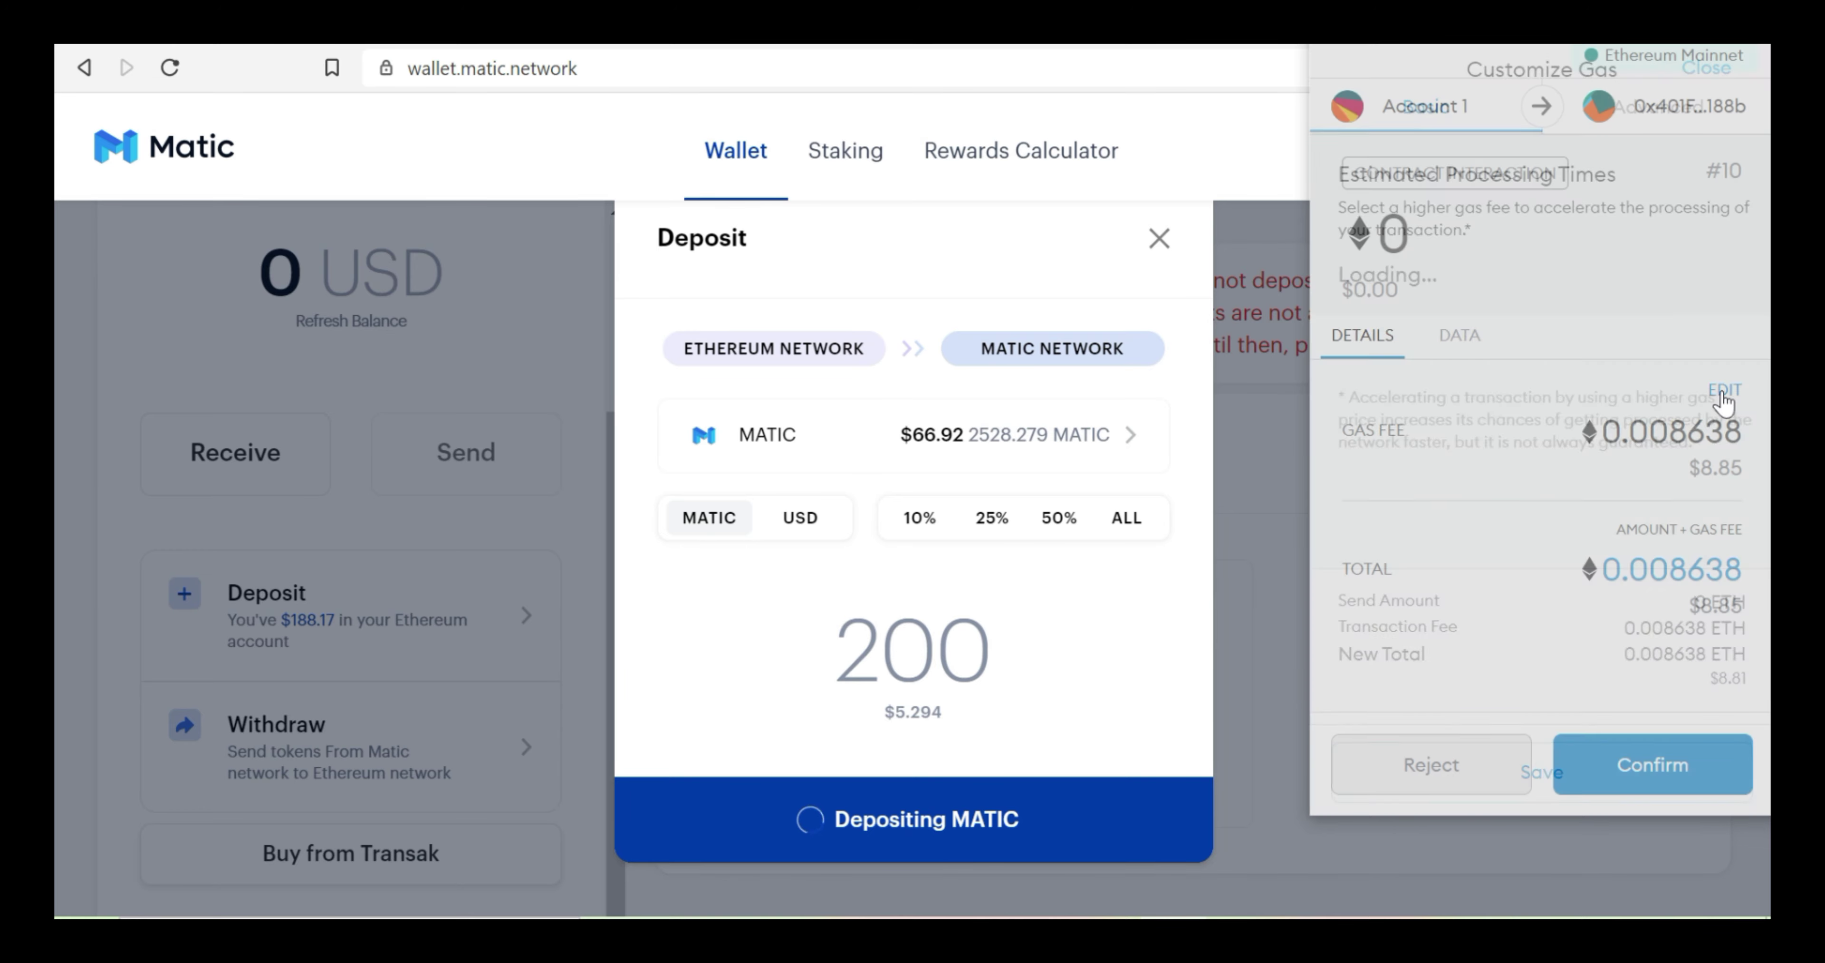
left_click(1667, 108)
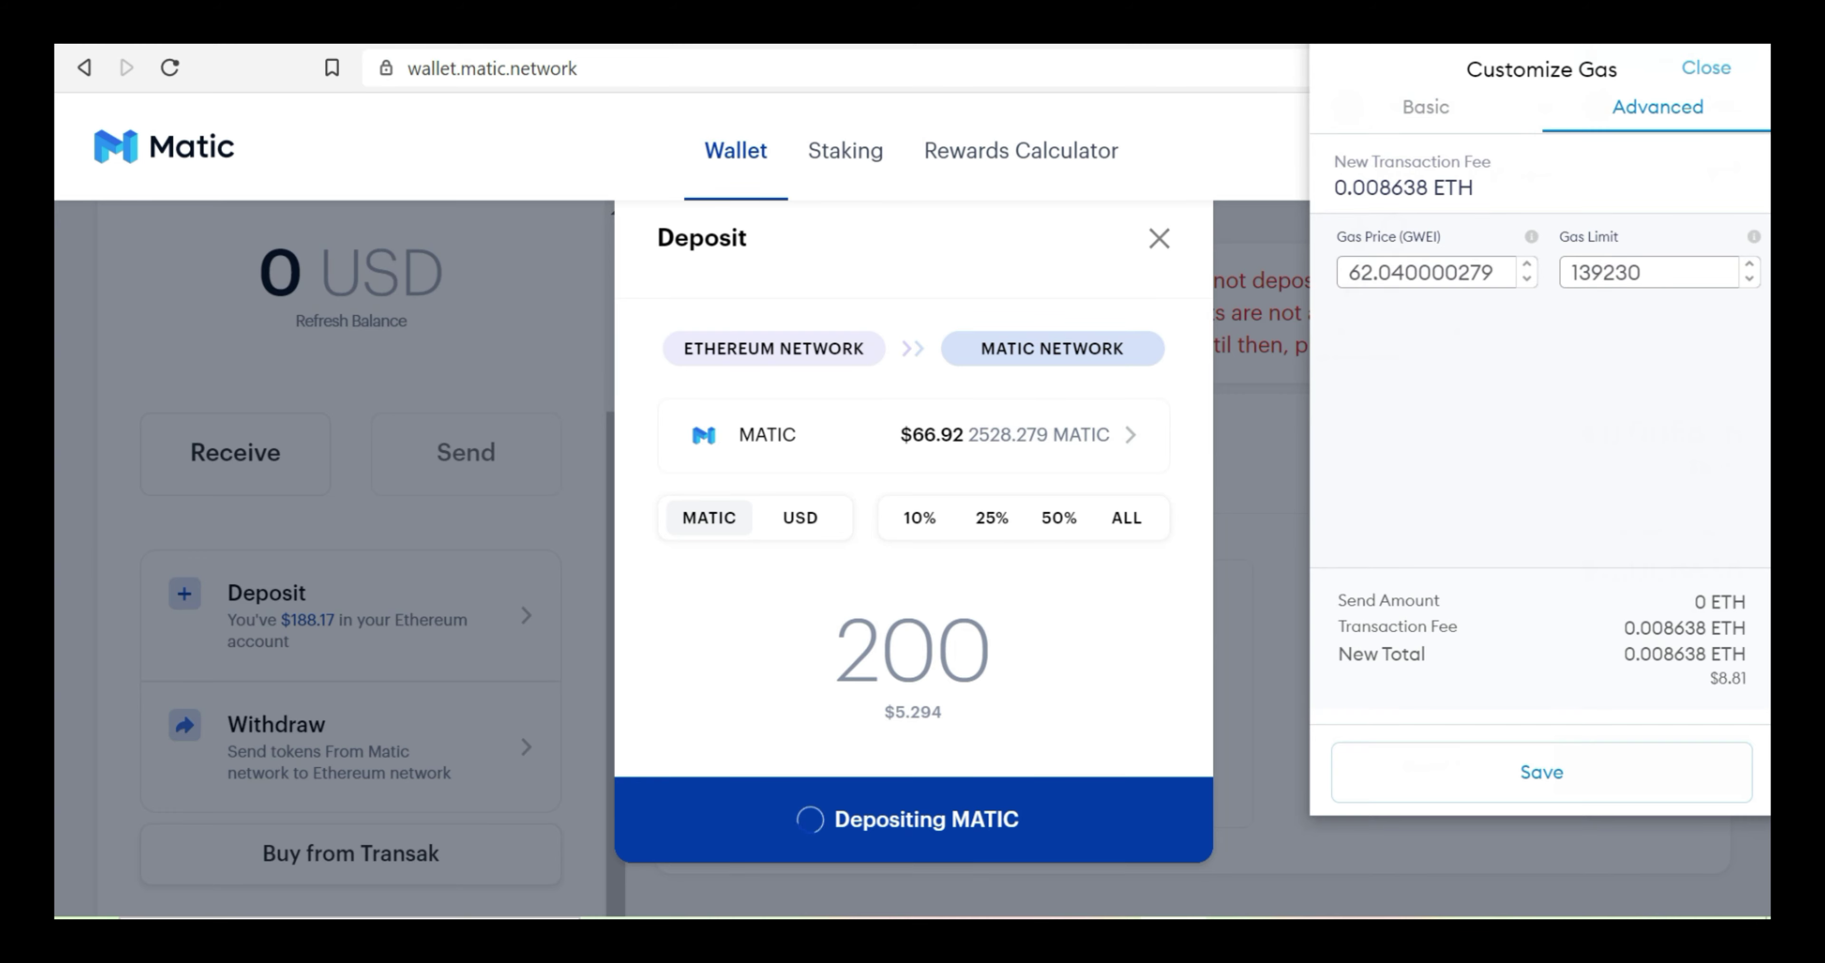
left_click_drag(1643, 273, 1568, 272)
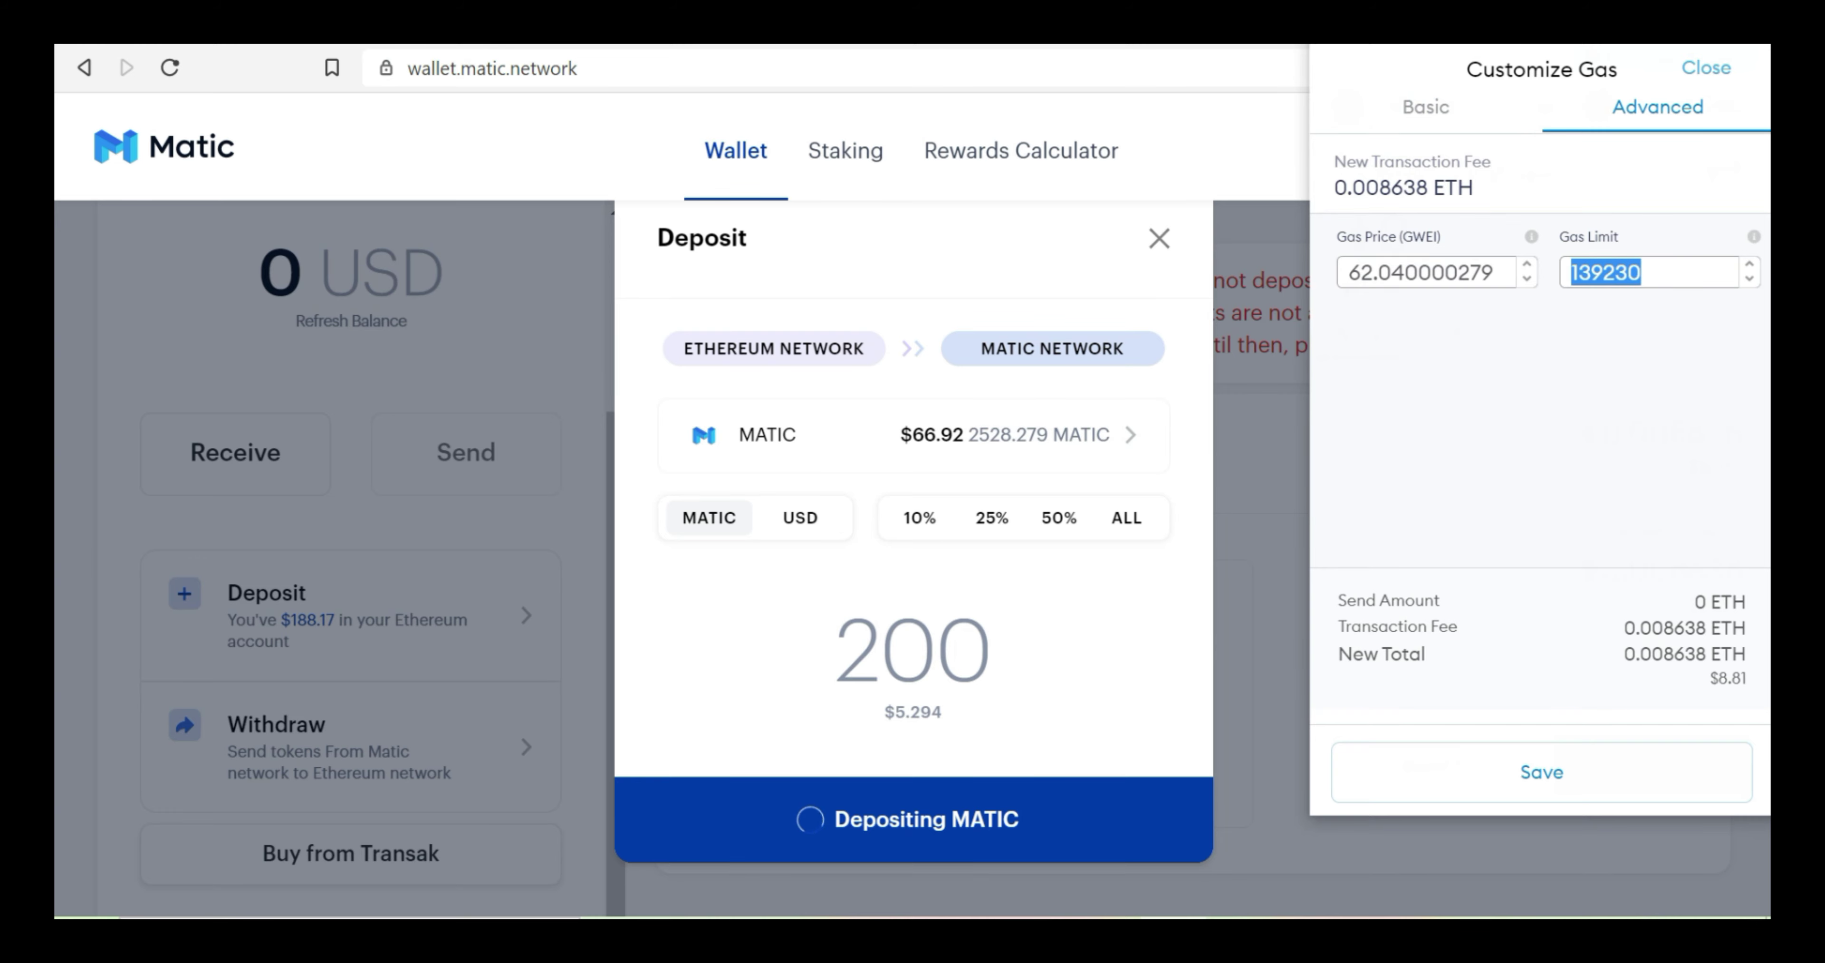
key("BackSpace")
type("0900")
key("BackSpace")
key("BackSpace")
type("90000")
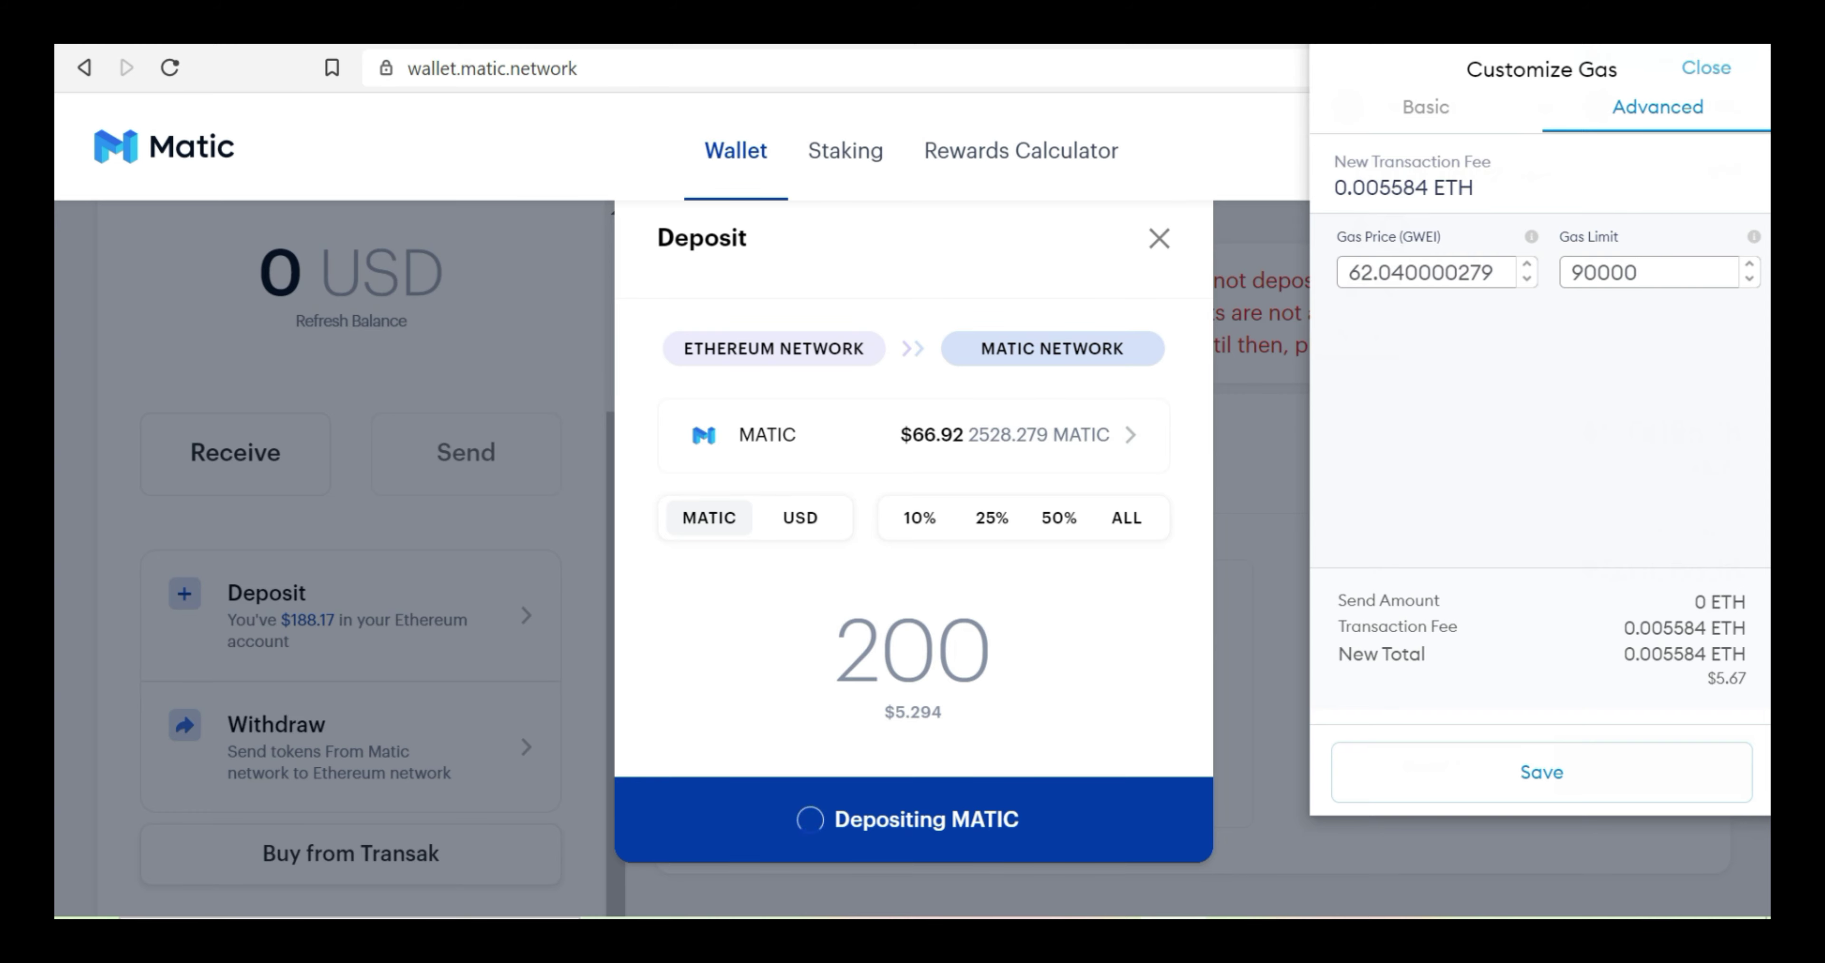
left_click(1520, 775)
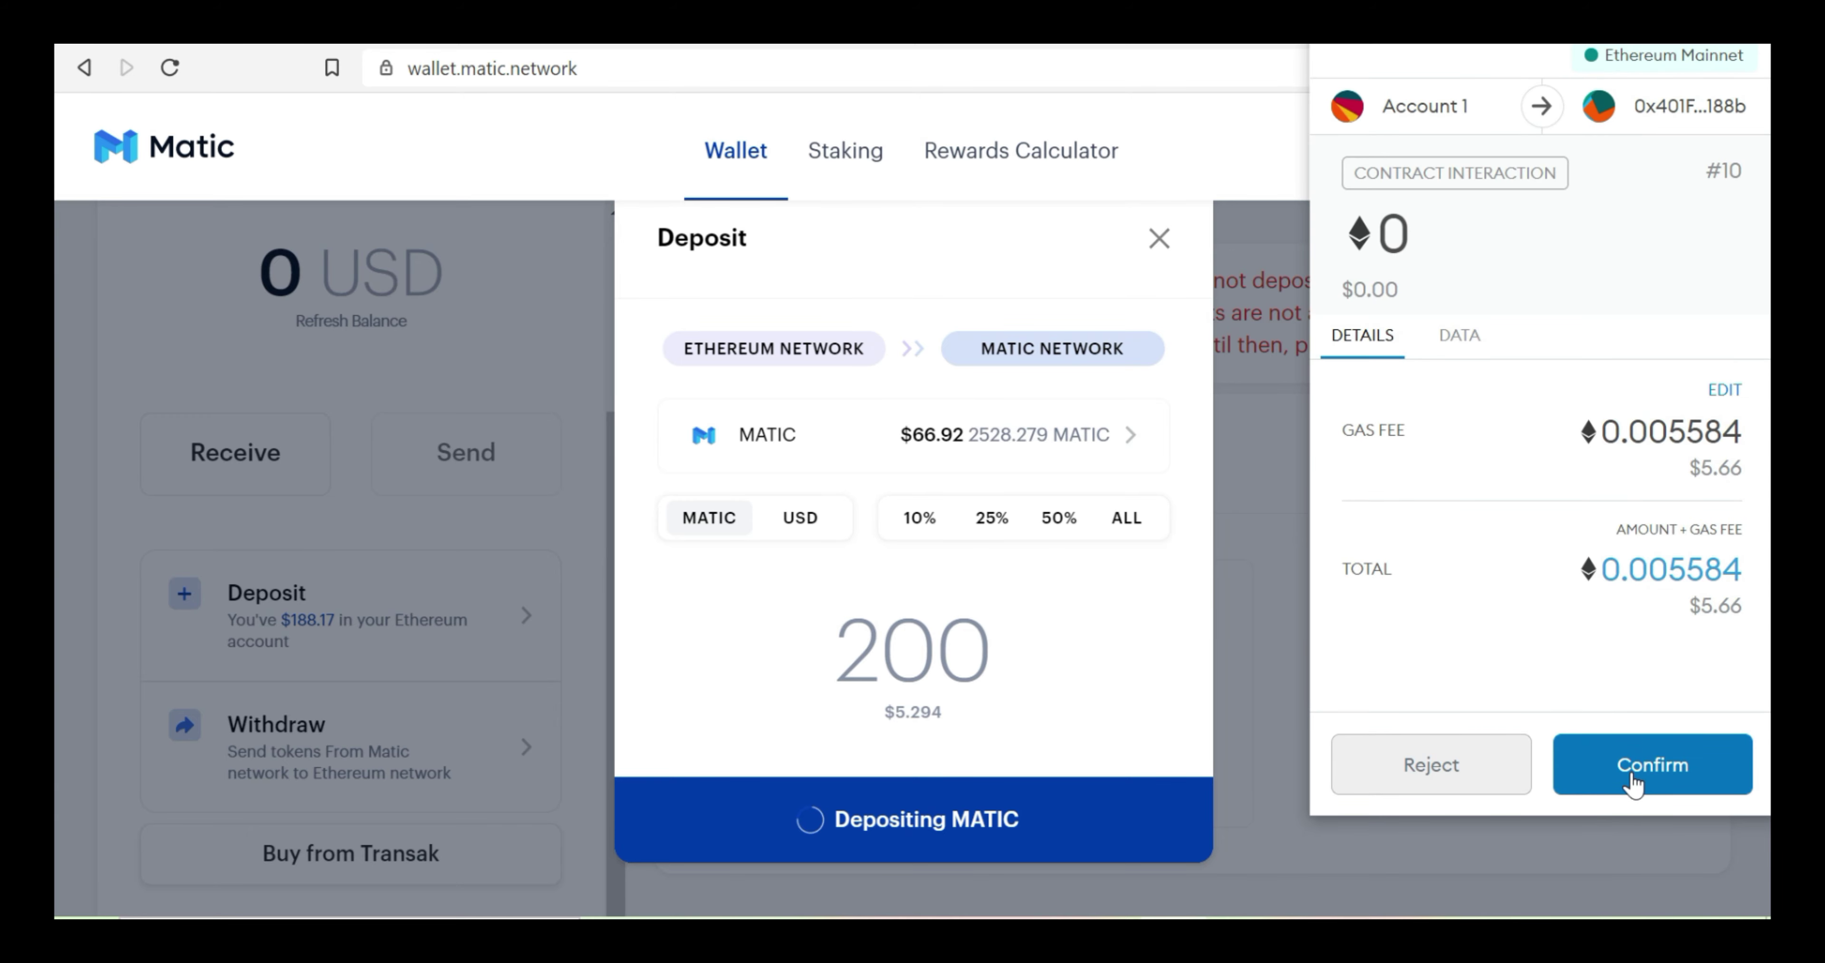
left_click(1633, 780)
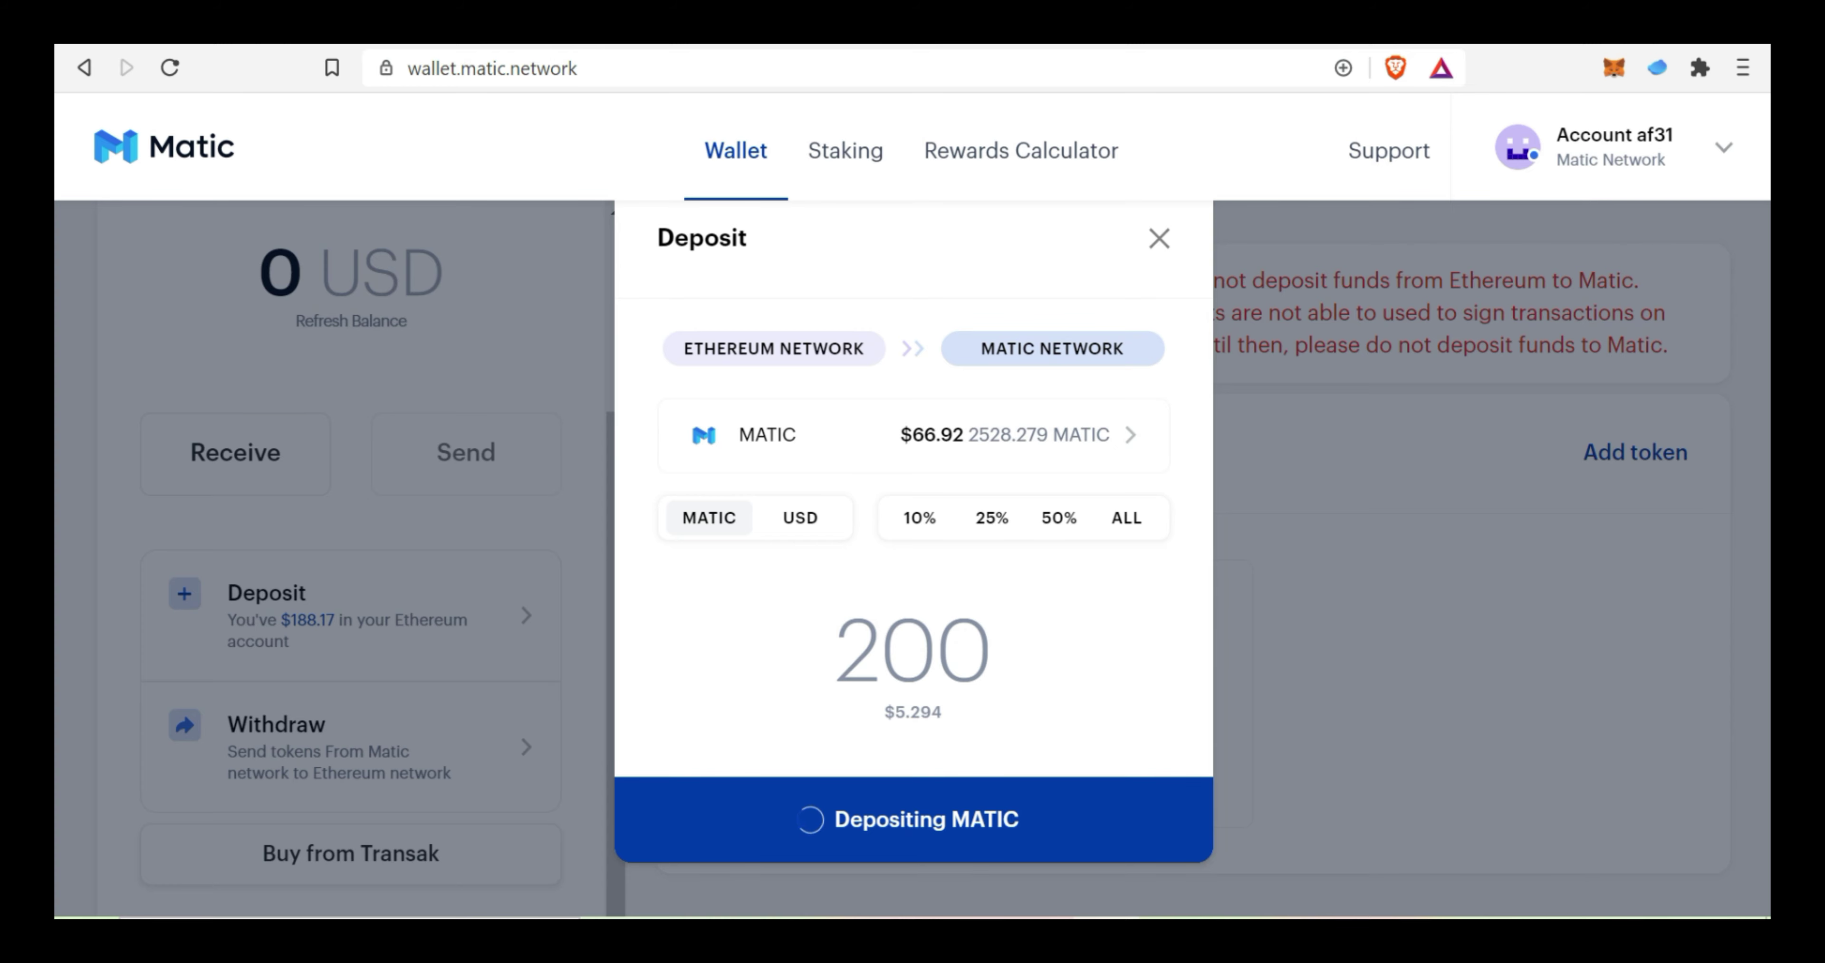
Copy the pending deposit's transaction ID from MetaMask's ETH activity for an Etherscan lookup.
left_click(1611, 71)
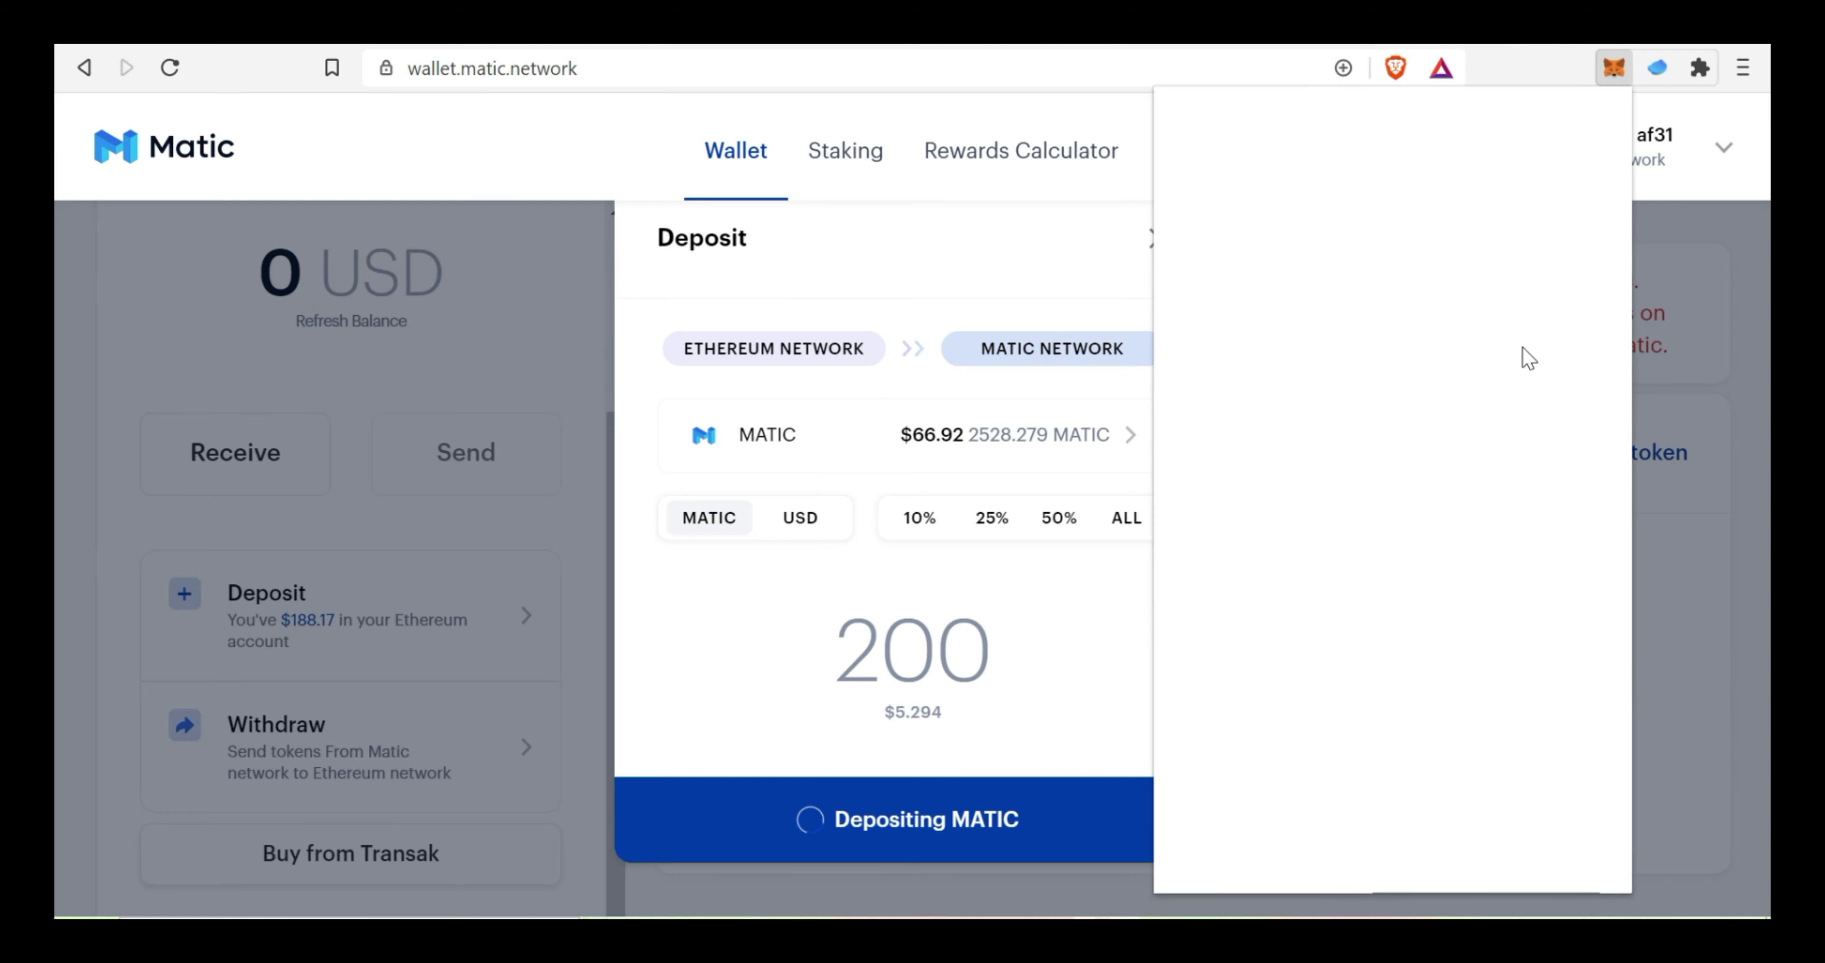
left_click(1414, 756)
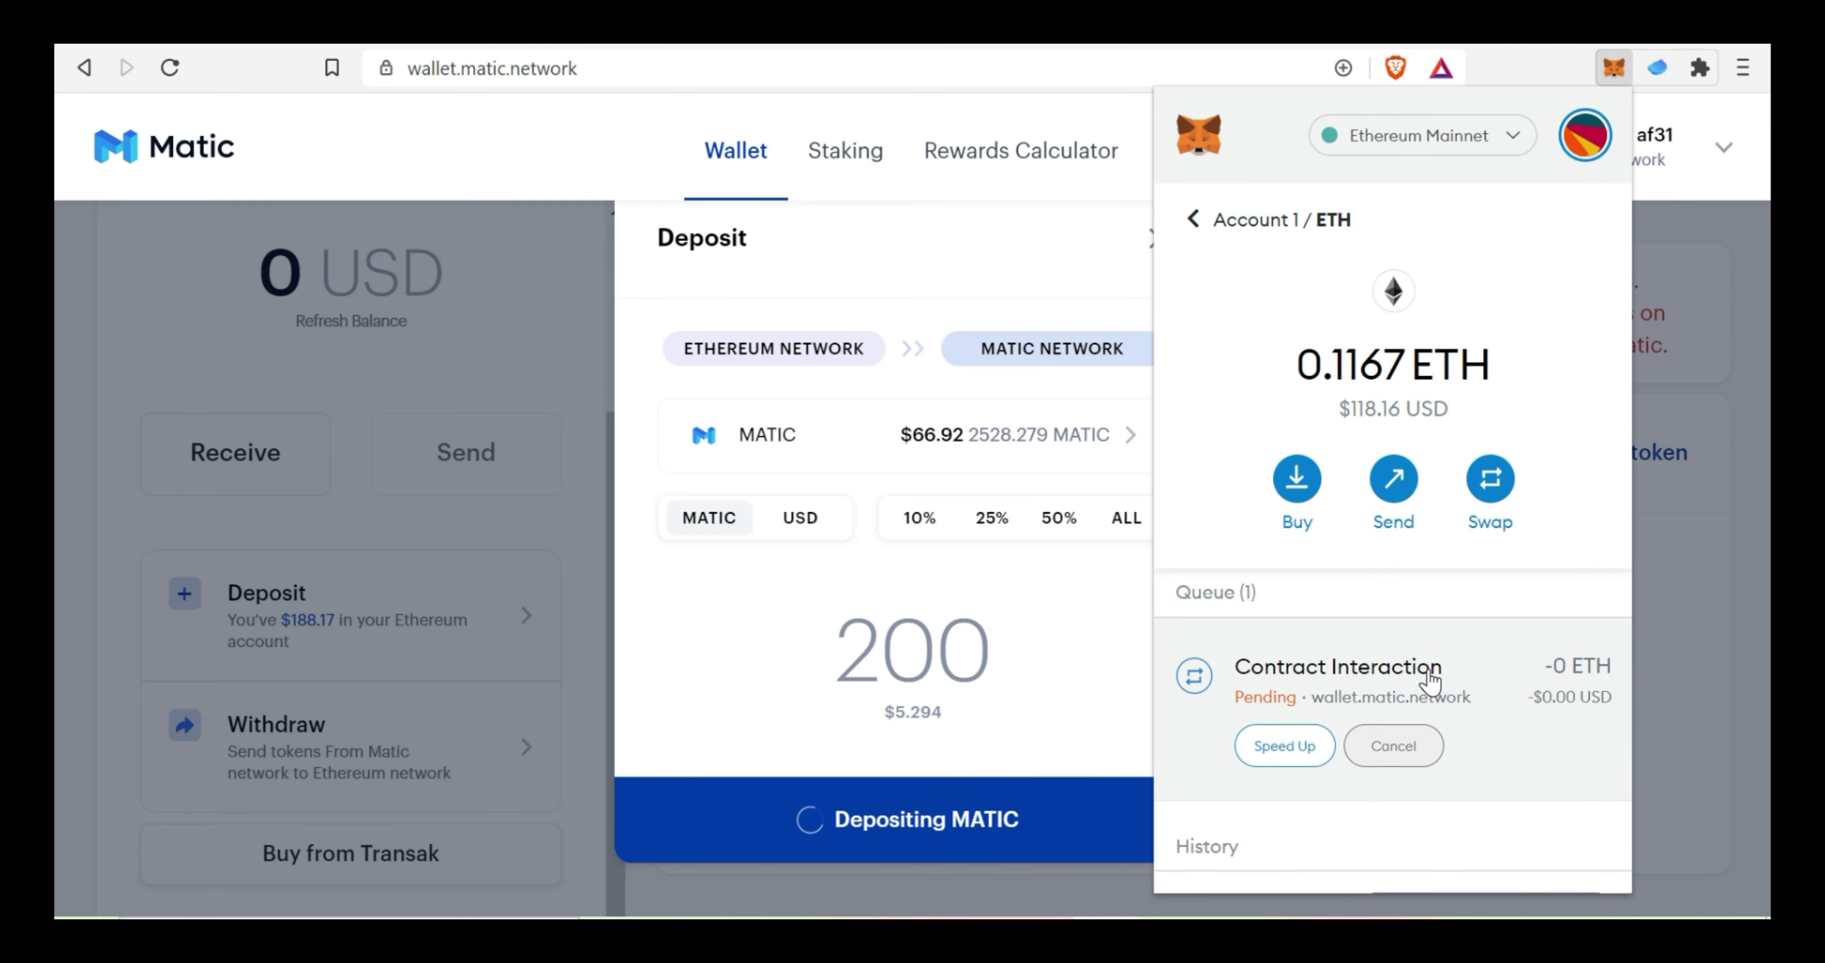
left_click(1428, 680)
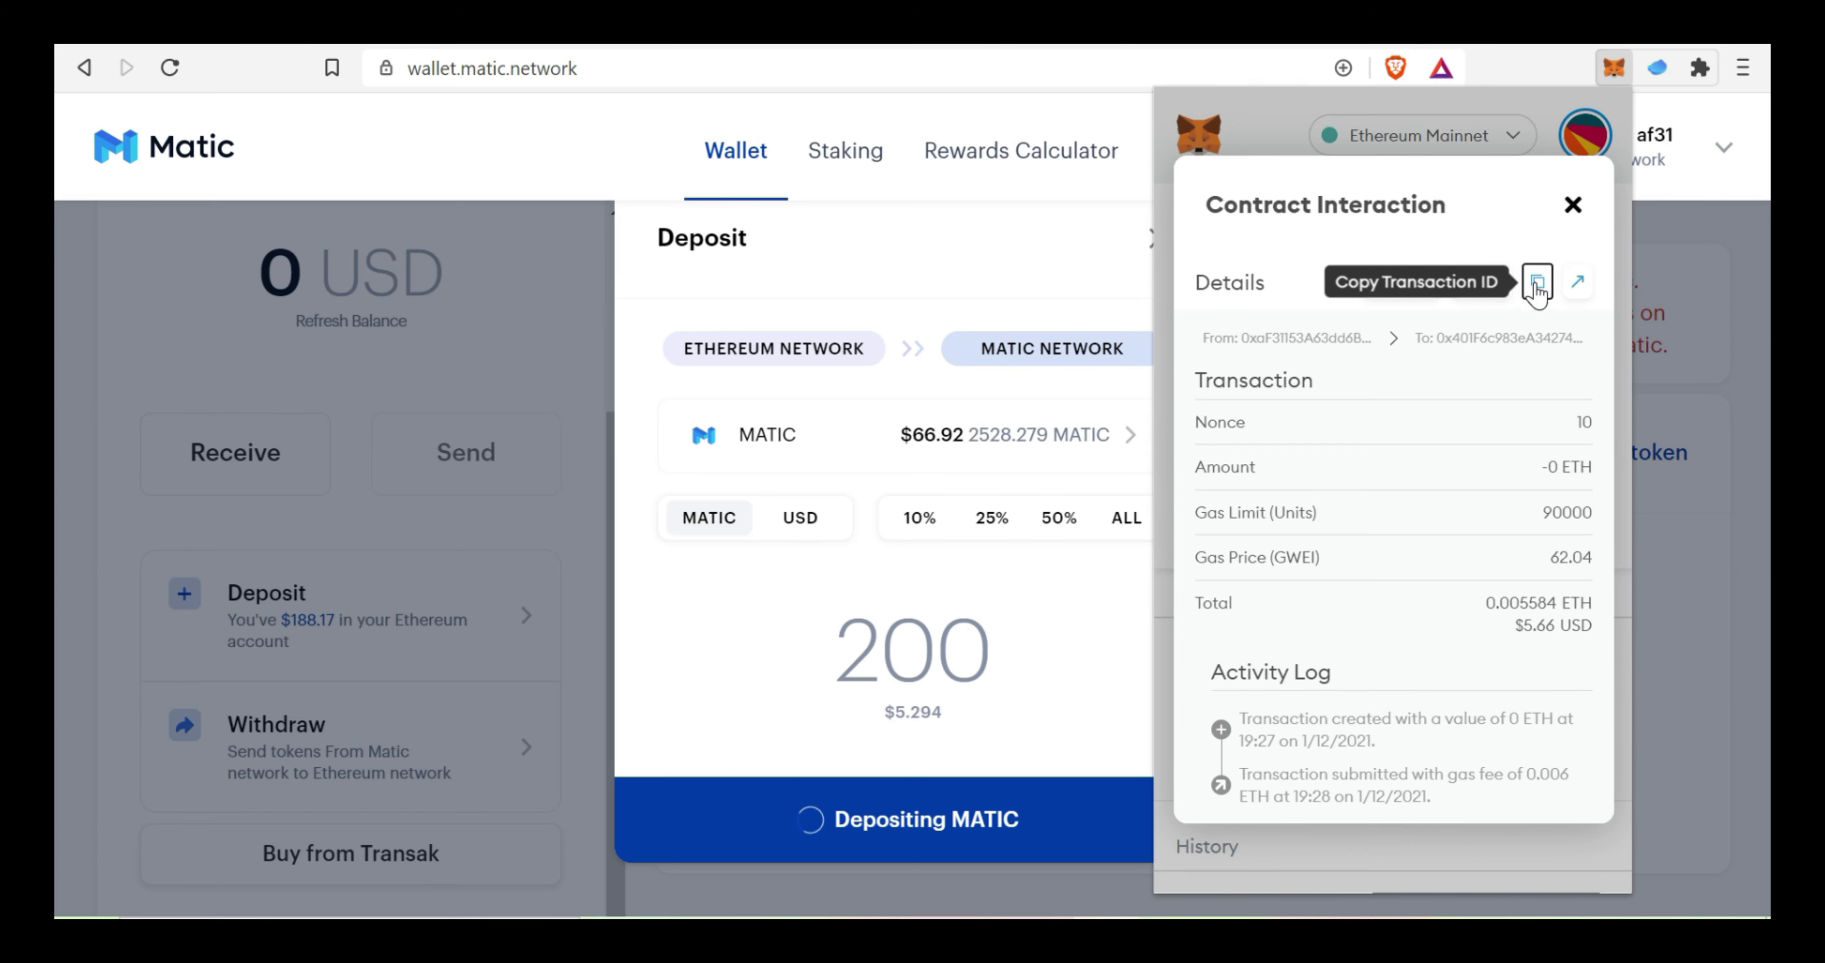
left_click(1533, 283)
key("ctrl+t")
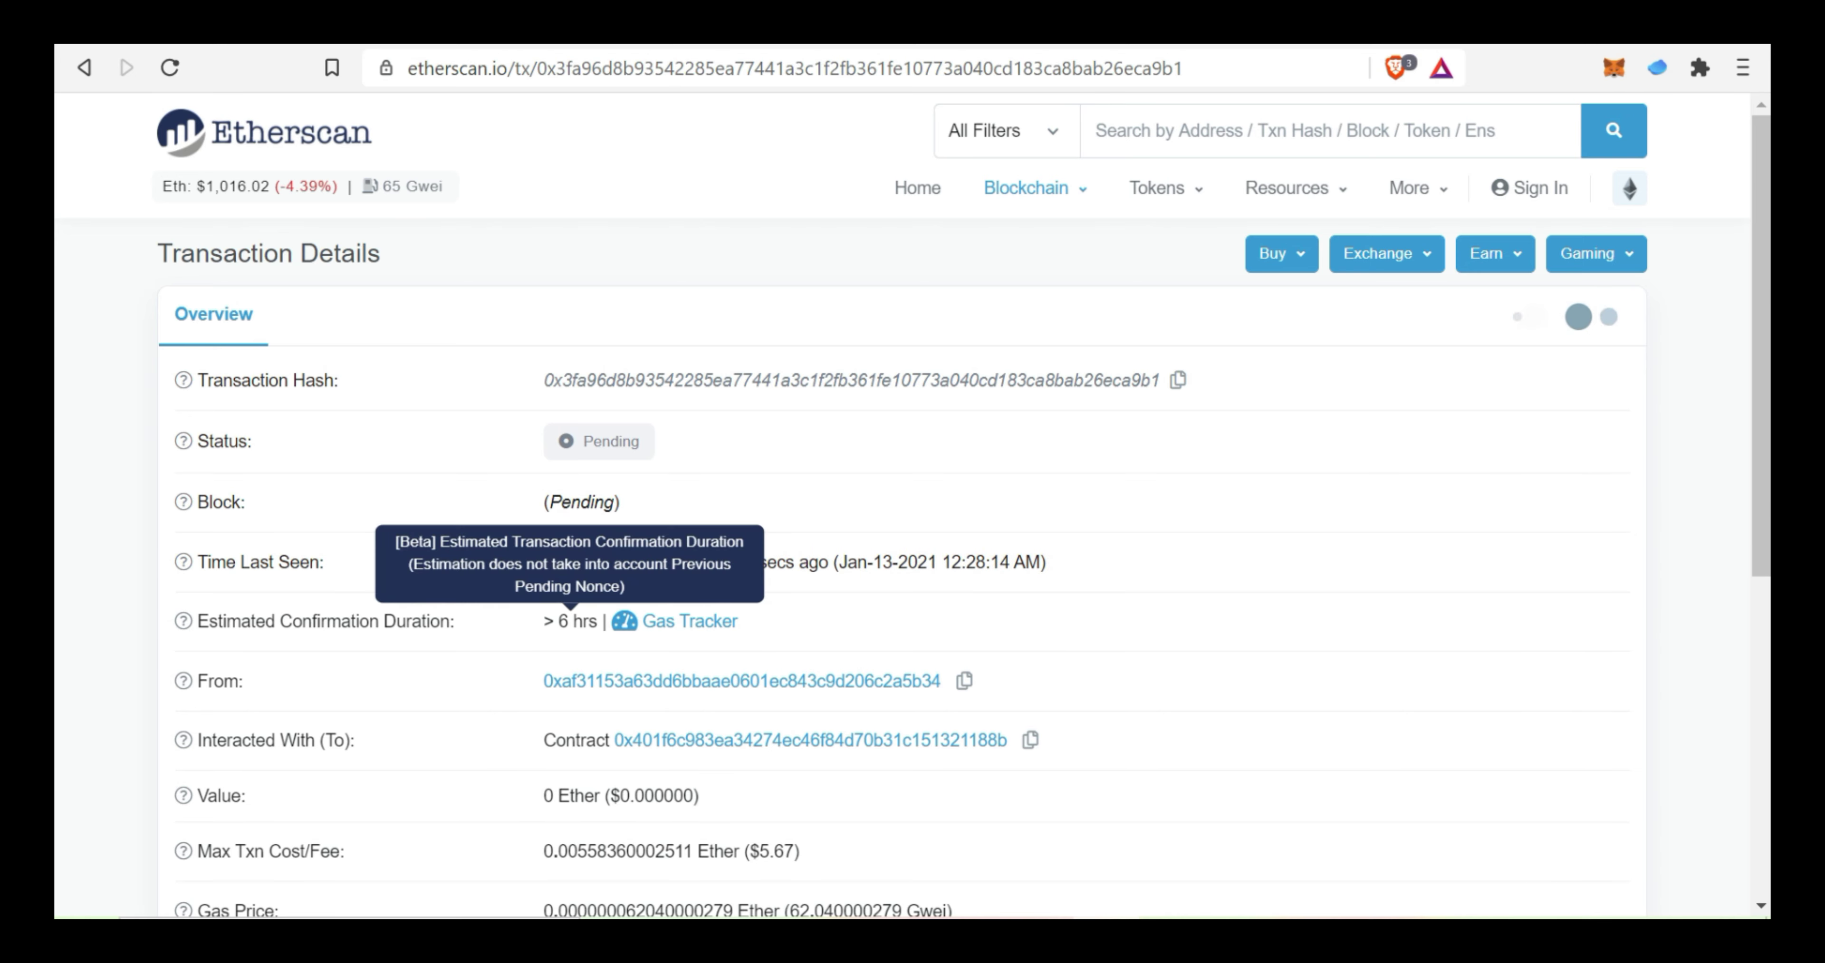
Watch Etherscan mark the deposit Fail (Out of gas), then return to the Matic wallet.
left_click_drag(558, 621, 587, 620)
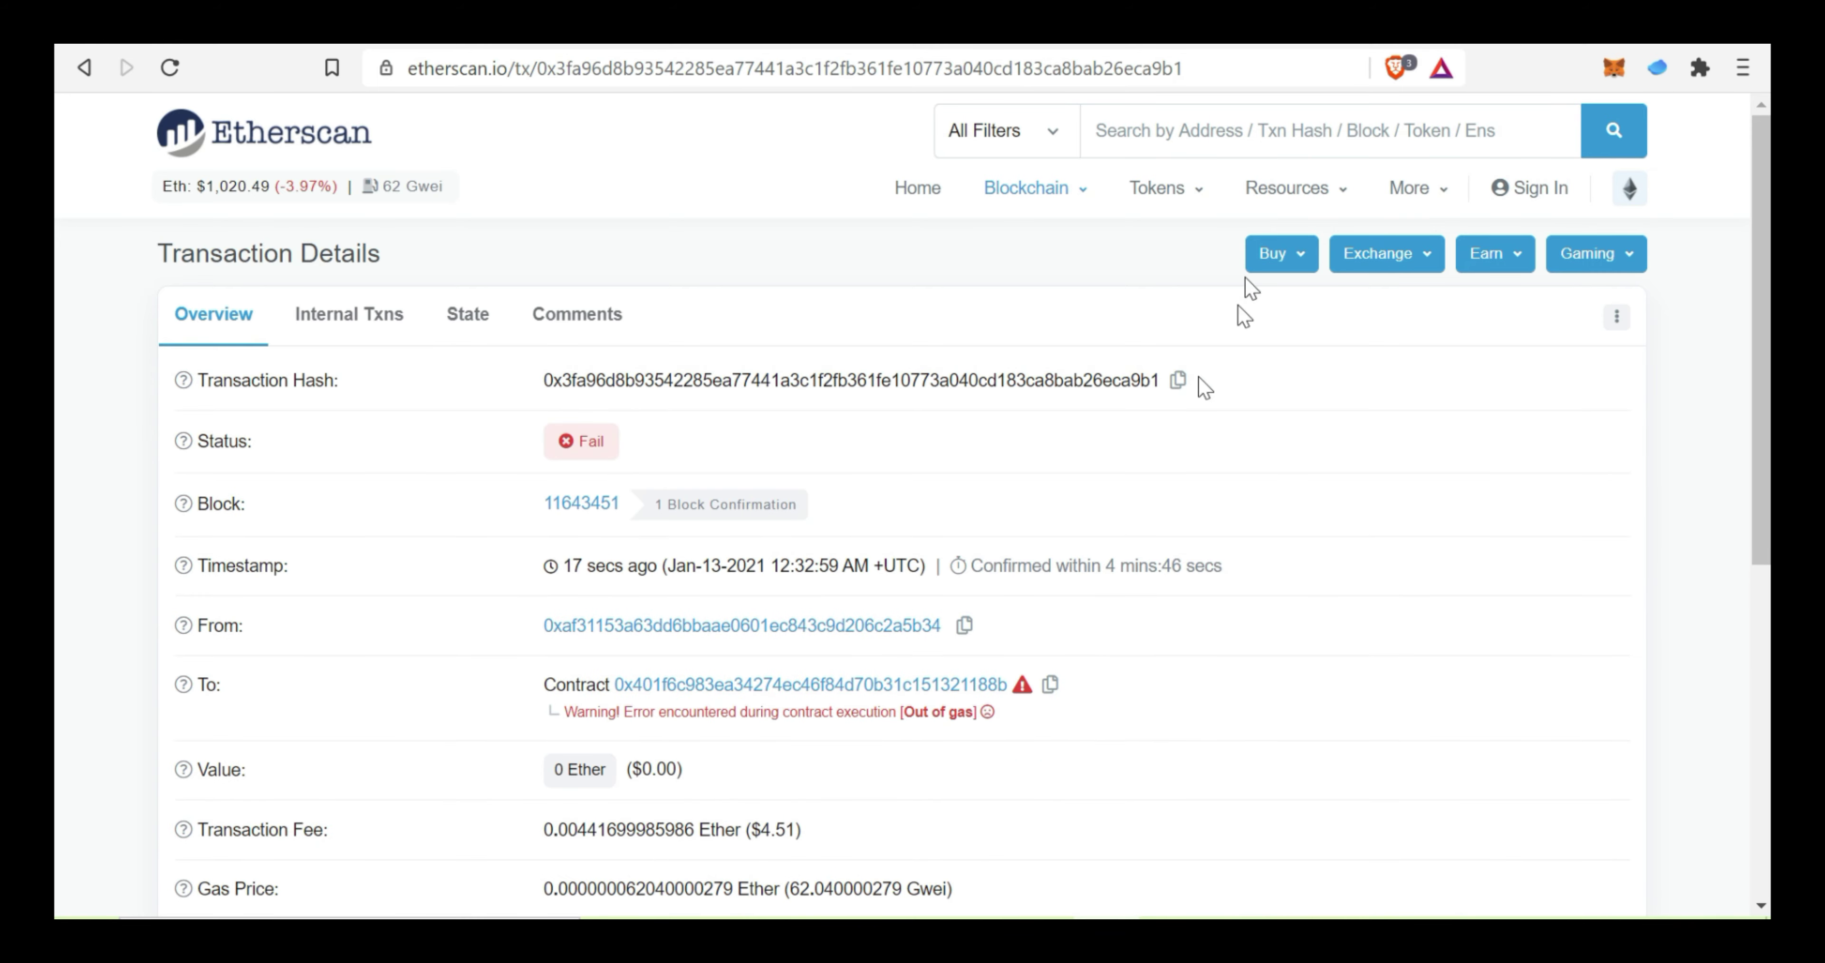
left_click(1233, 46)
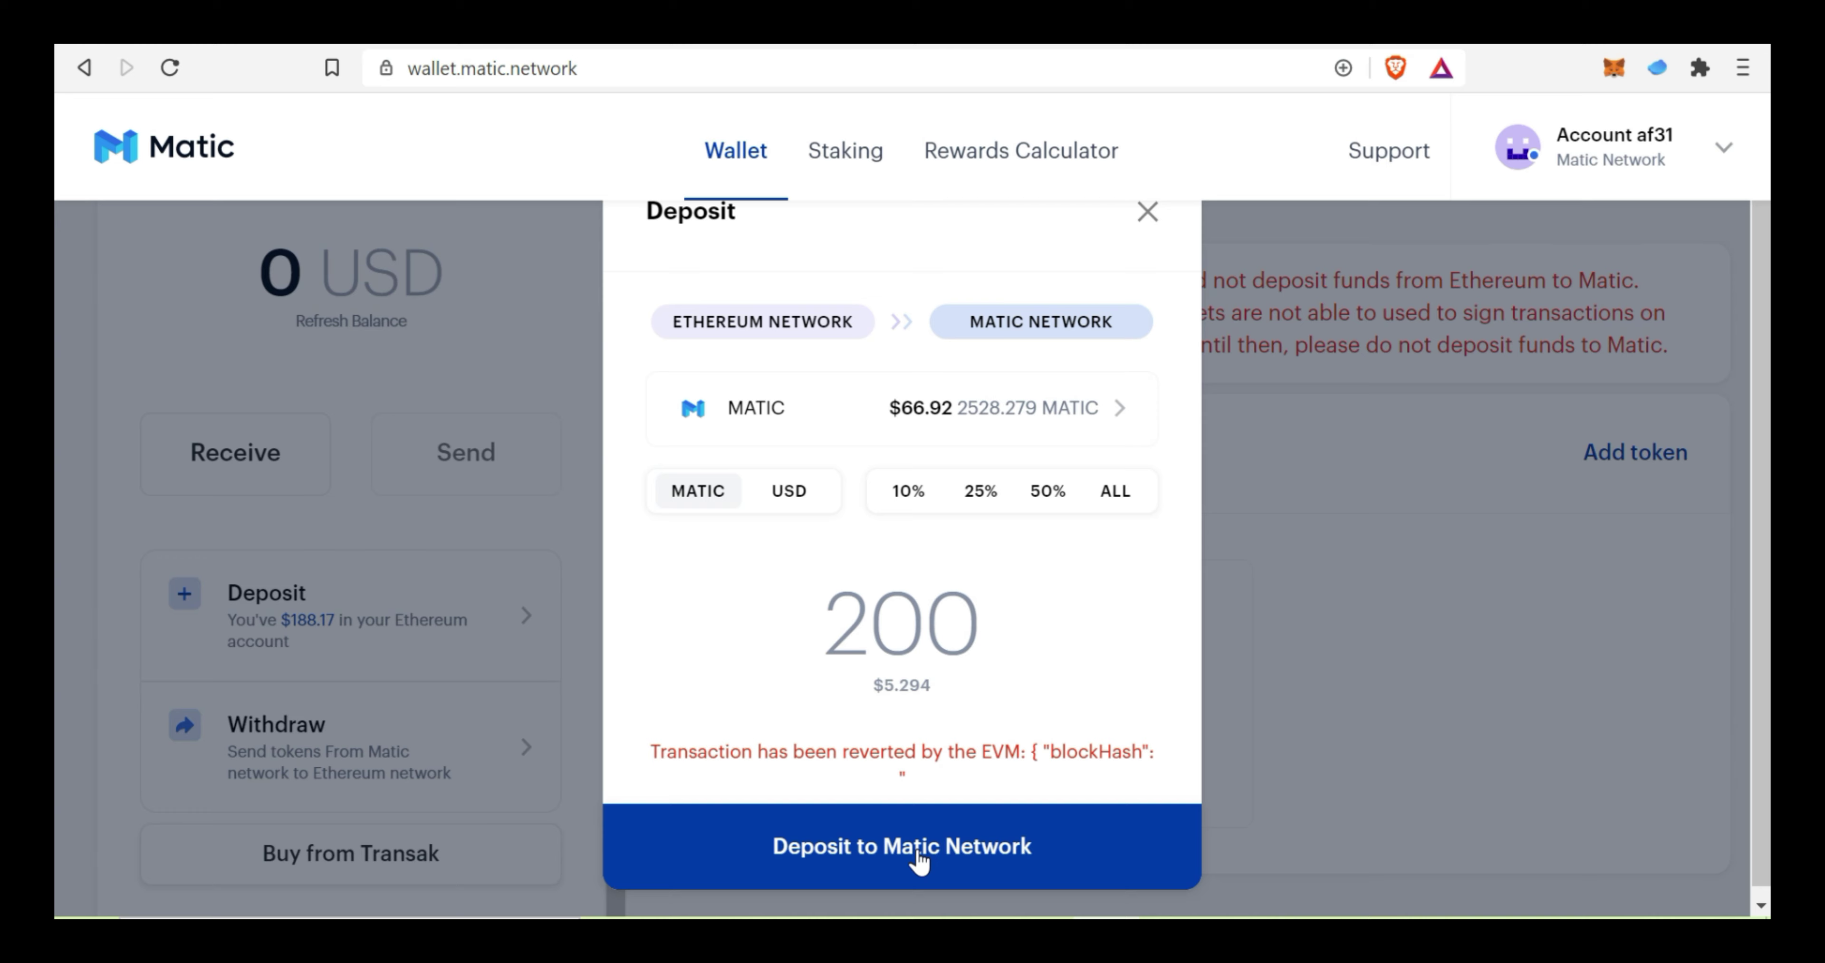
Change the deposit to 250 MATIC and submit it with the Slow 0.007379 ETH gas fee.
key("BackSpace")
key("BackSpace")
type("50")
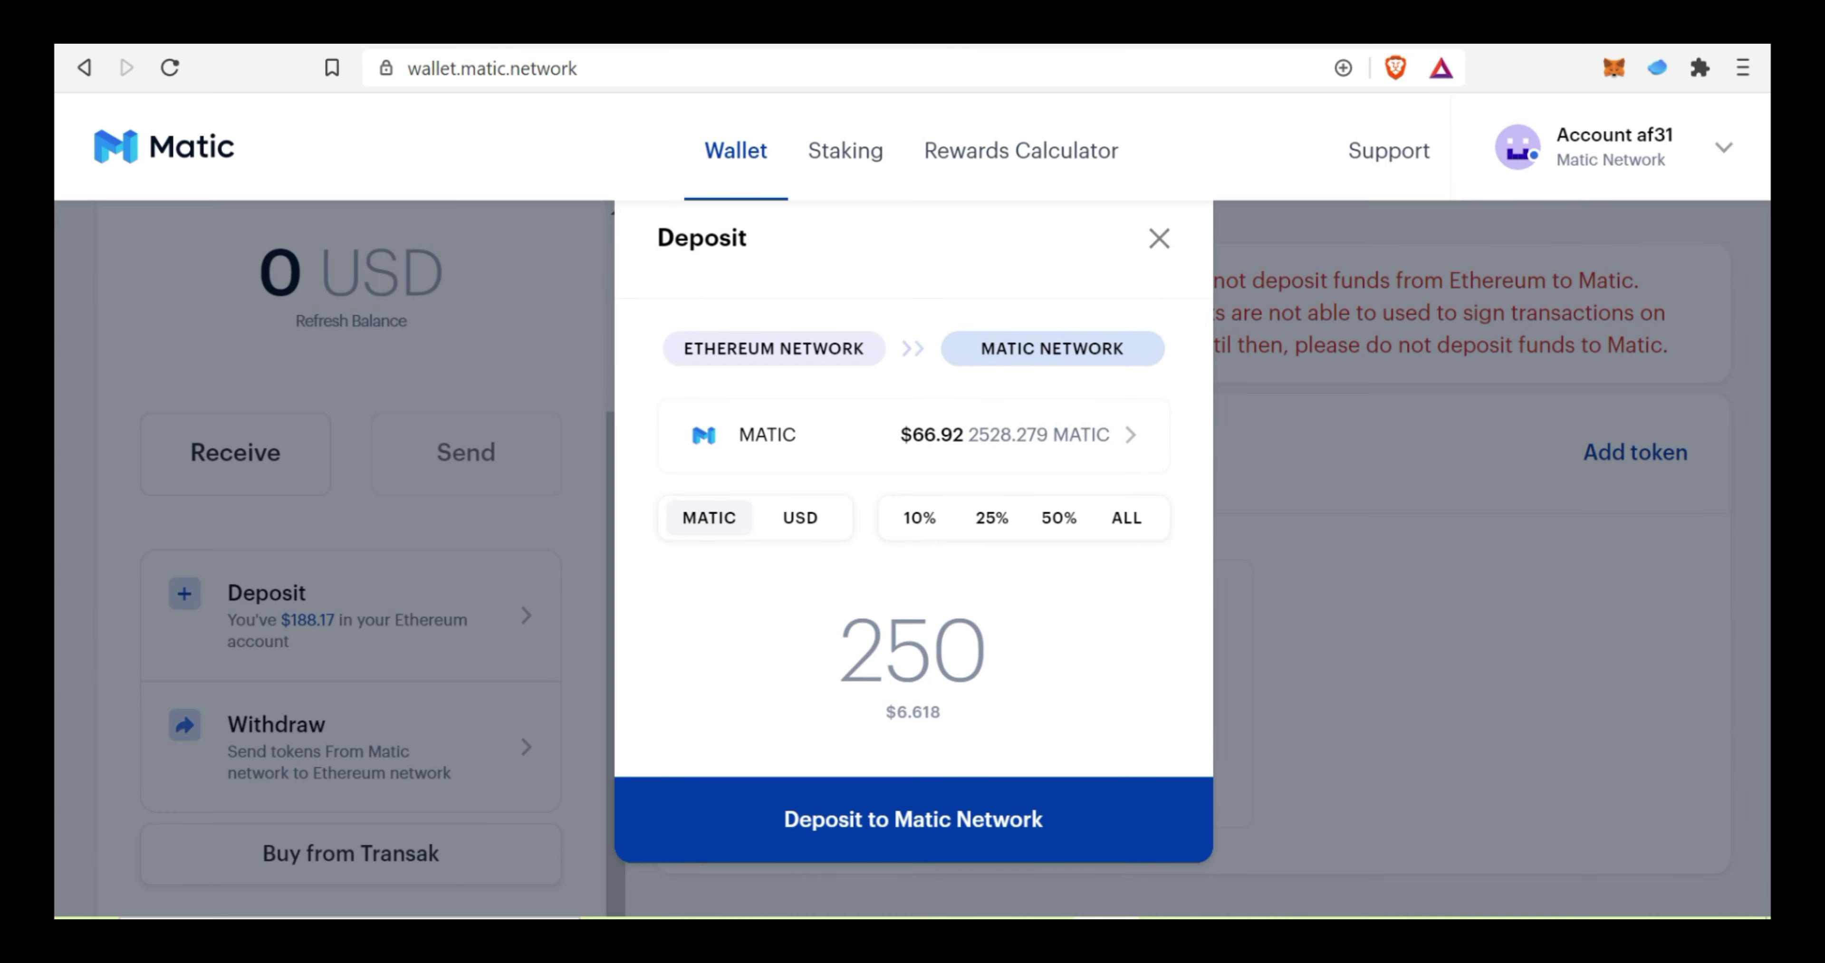
left_click_drag(954, 717, 896, 713)
left_click(951, 827)
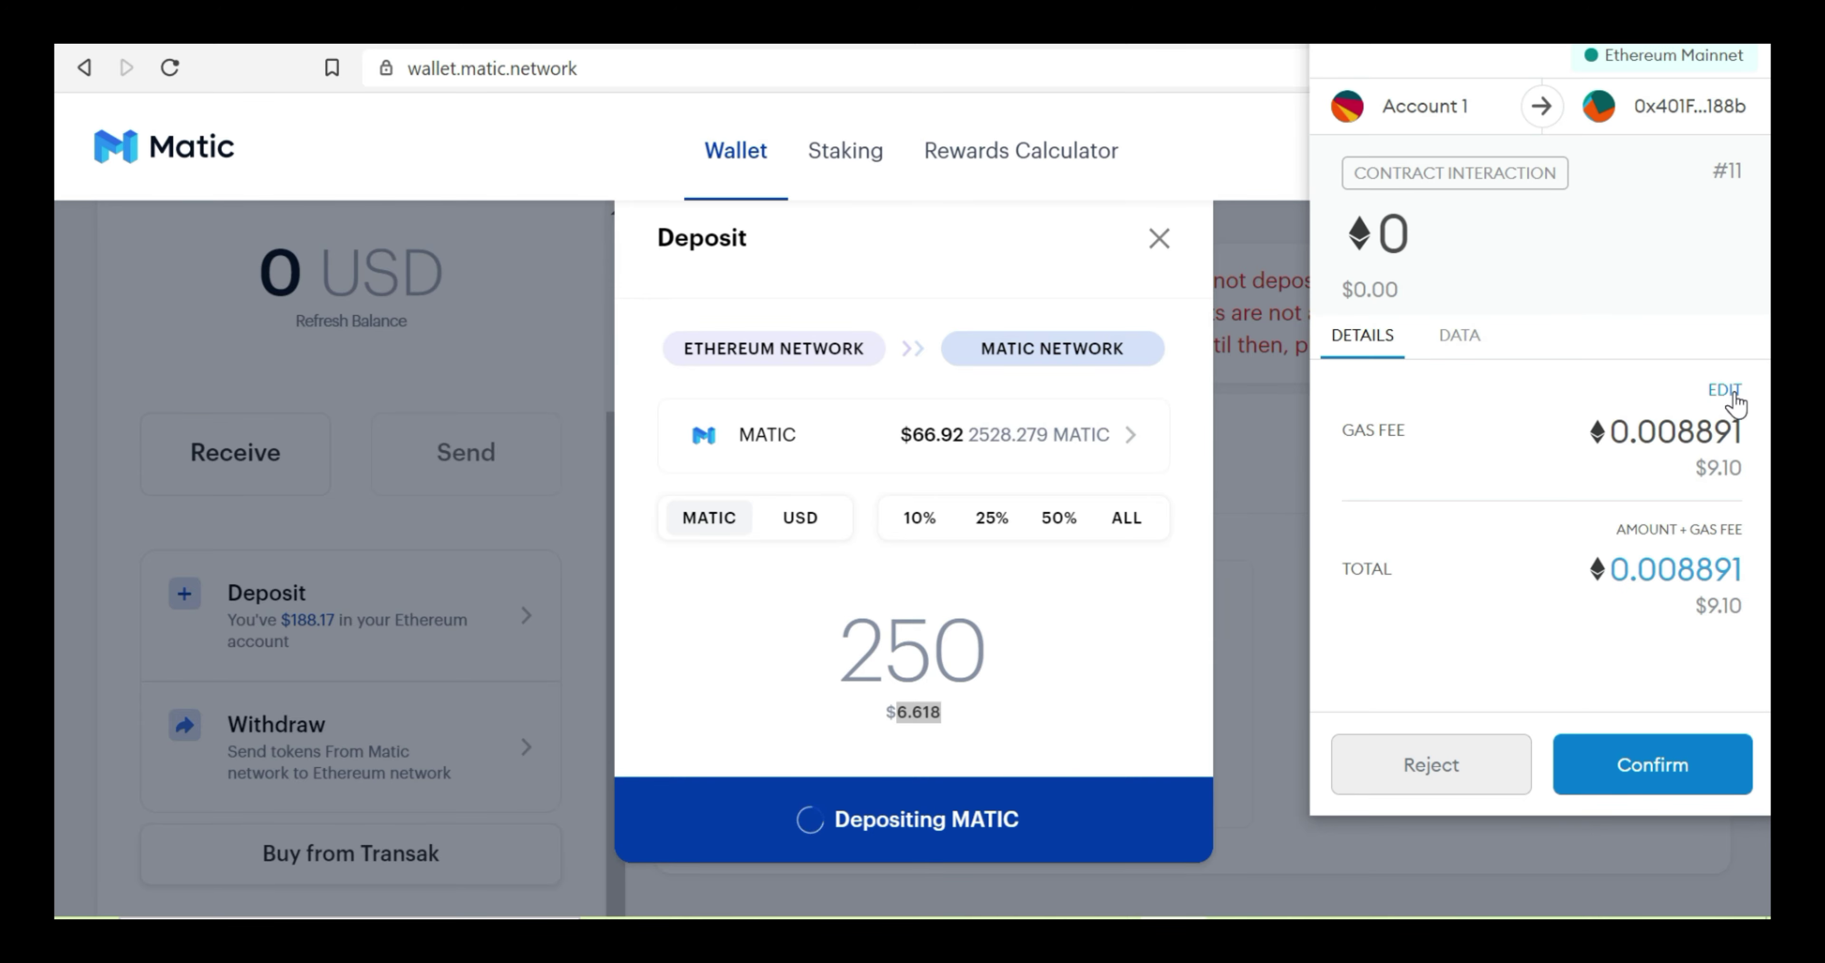
left_click(1725, 390)
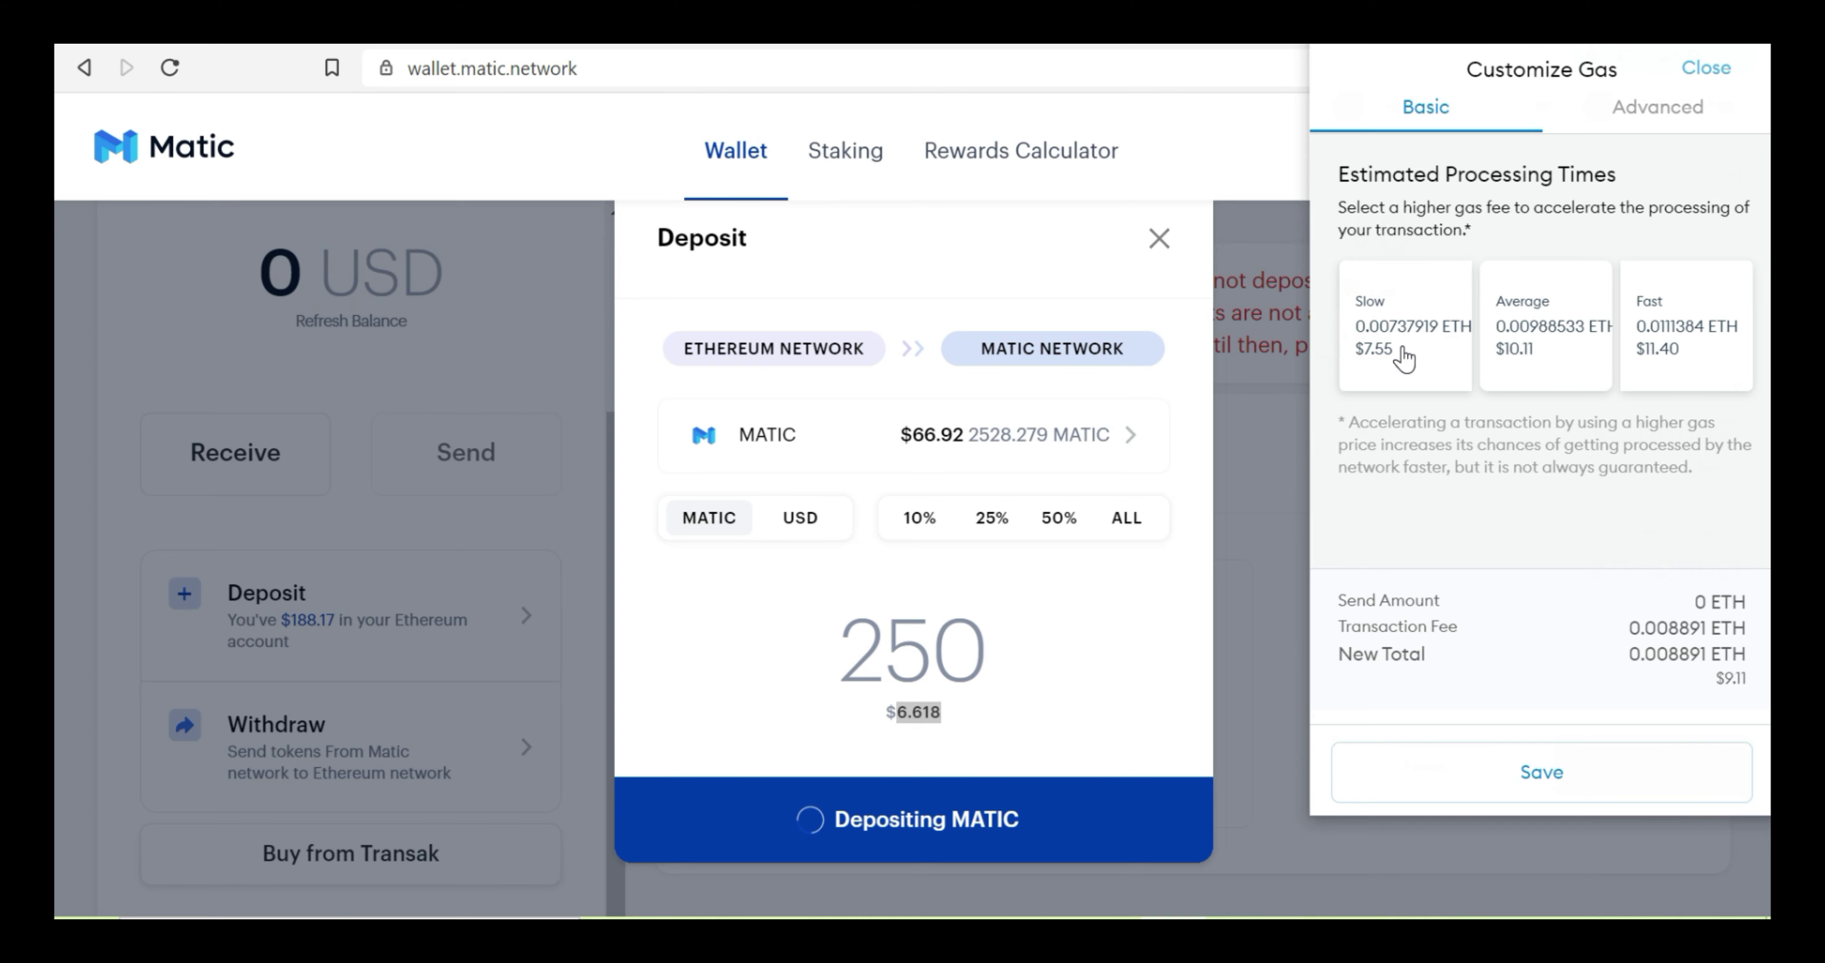
left_click(1403, 357)
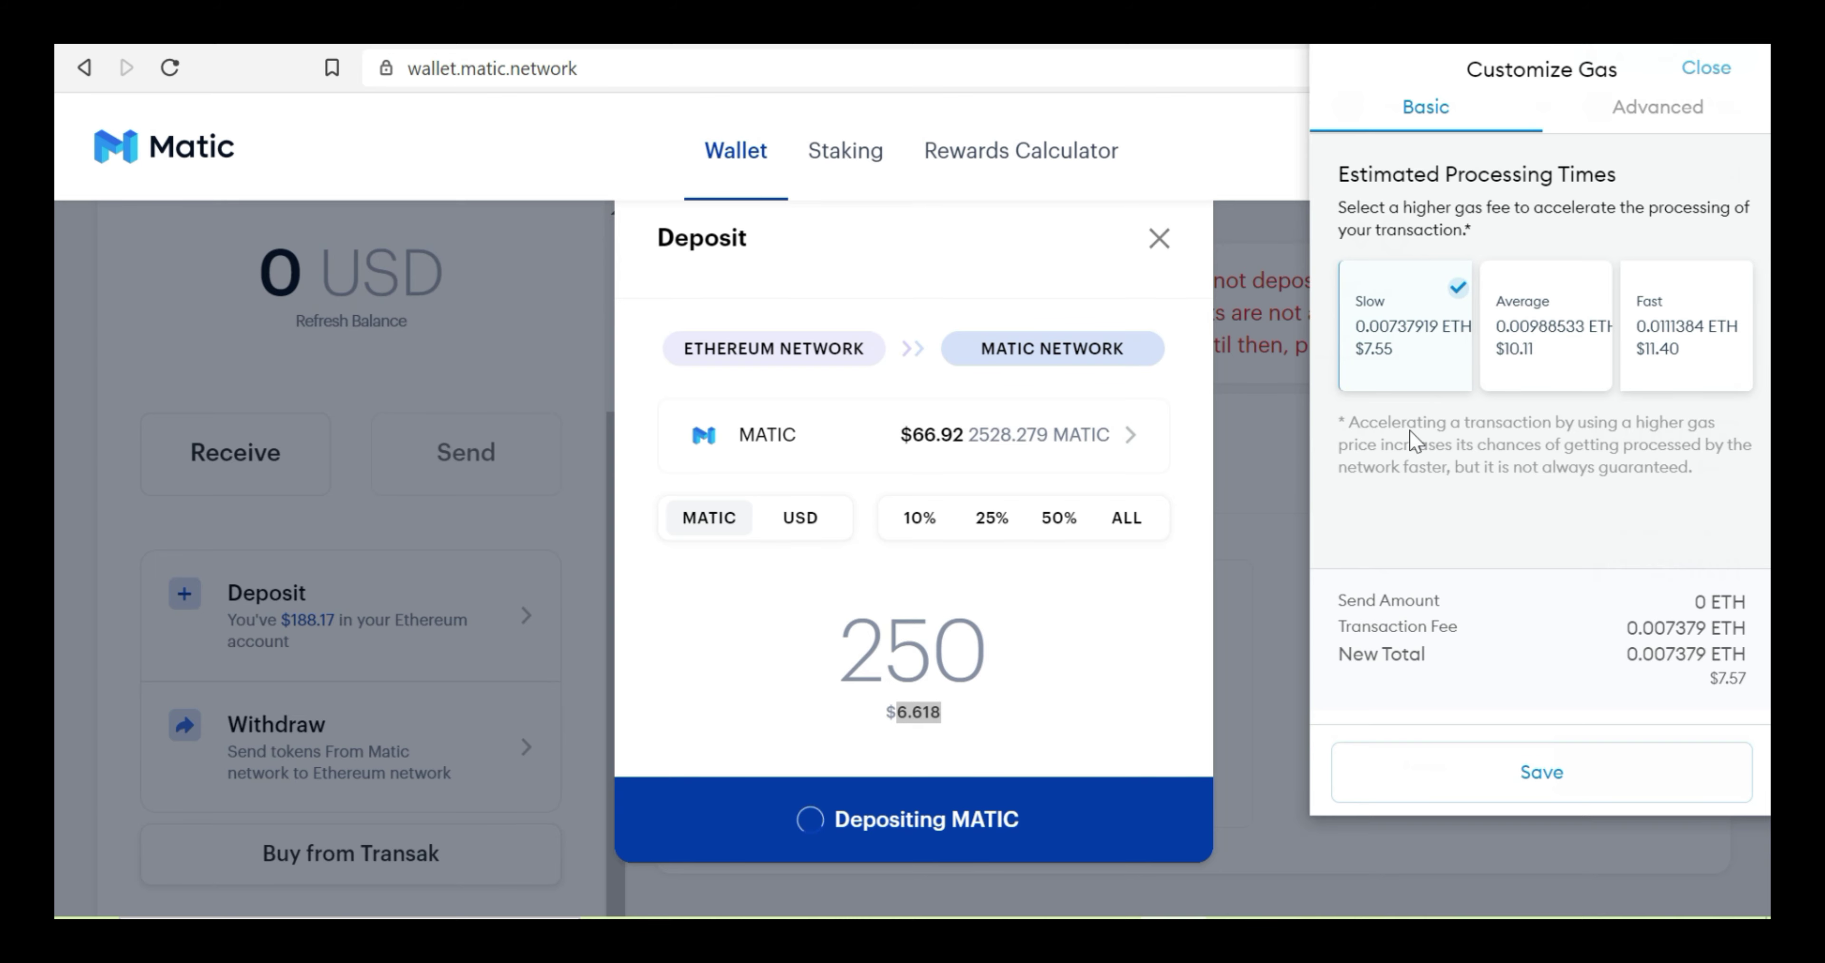
left_click(1555, 772)
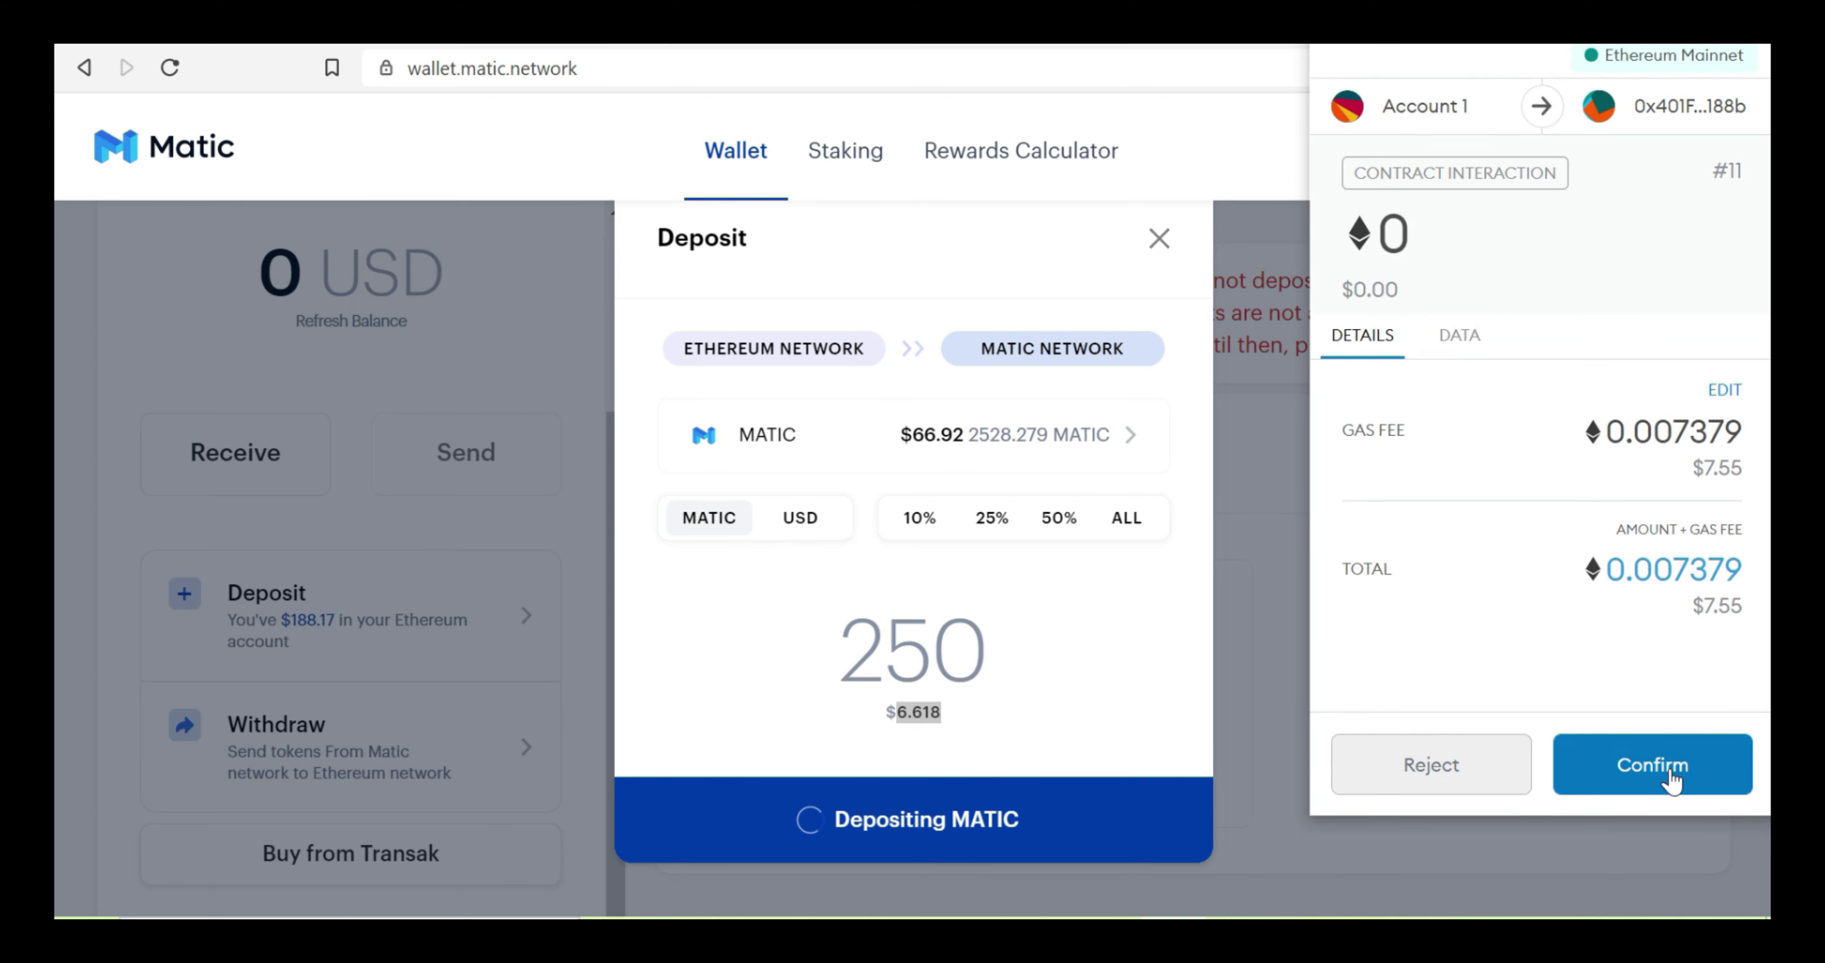
left_click(1669, 773)
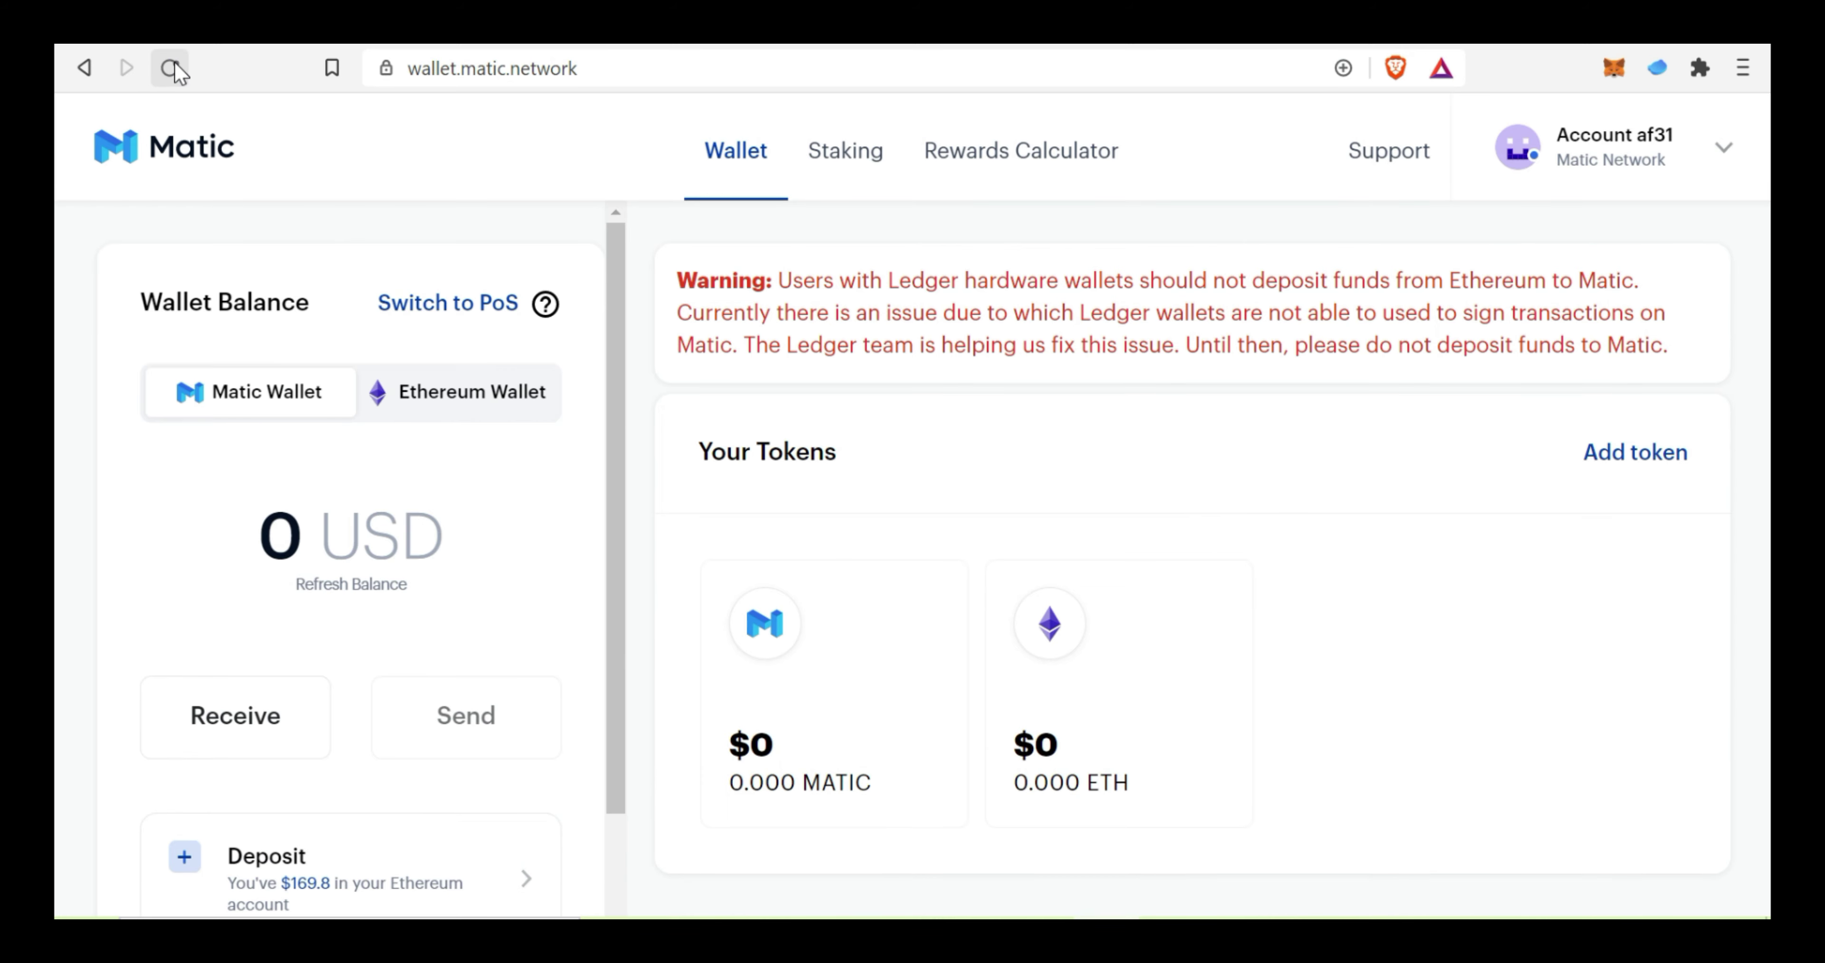
Reload the wallet and check that 250.000 MATIC arrived on Matic Network.
left_click(170, 67)
mouse_move(745, 655)
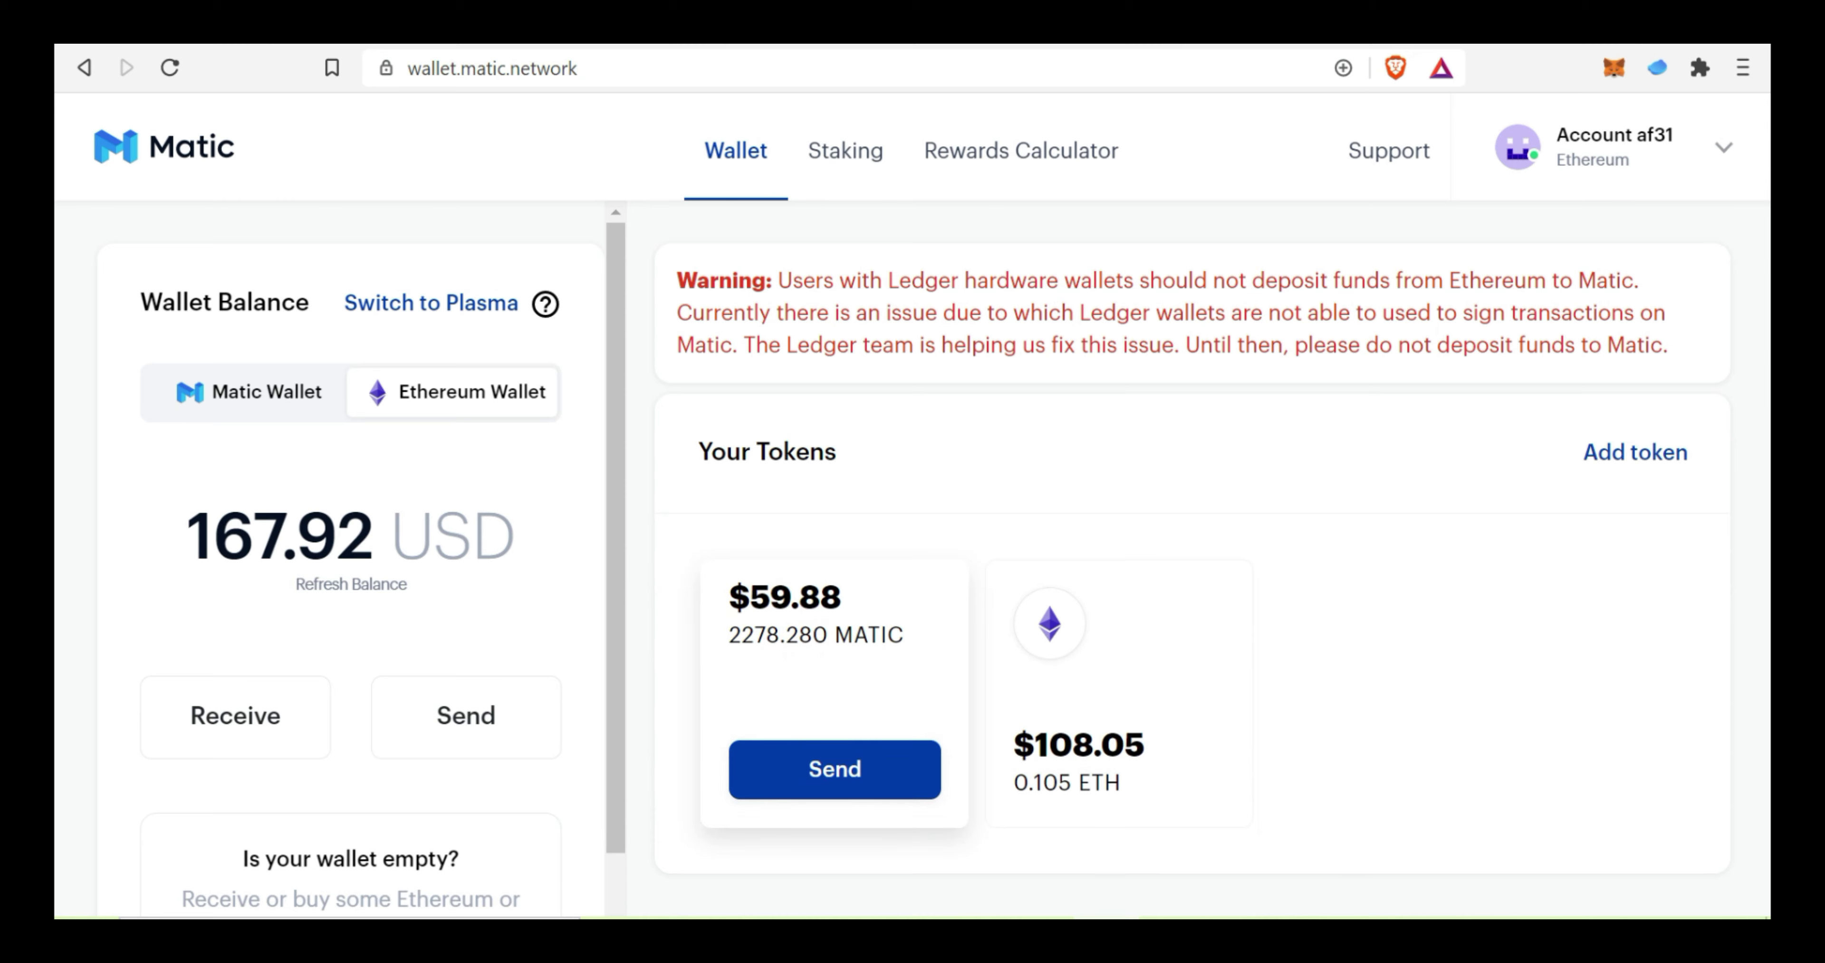
left_click_drag(753, 635, 847, 646)
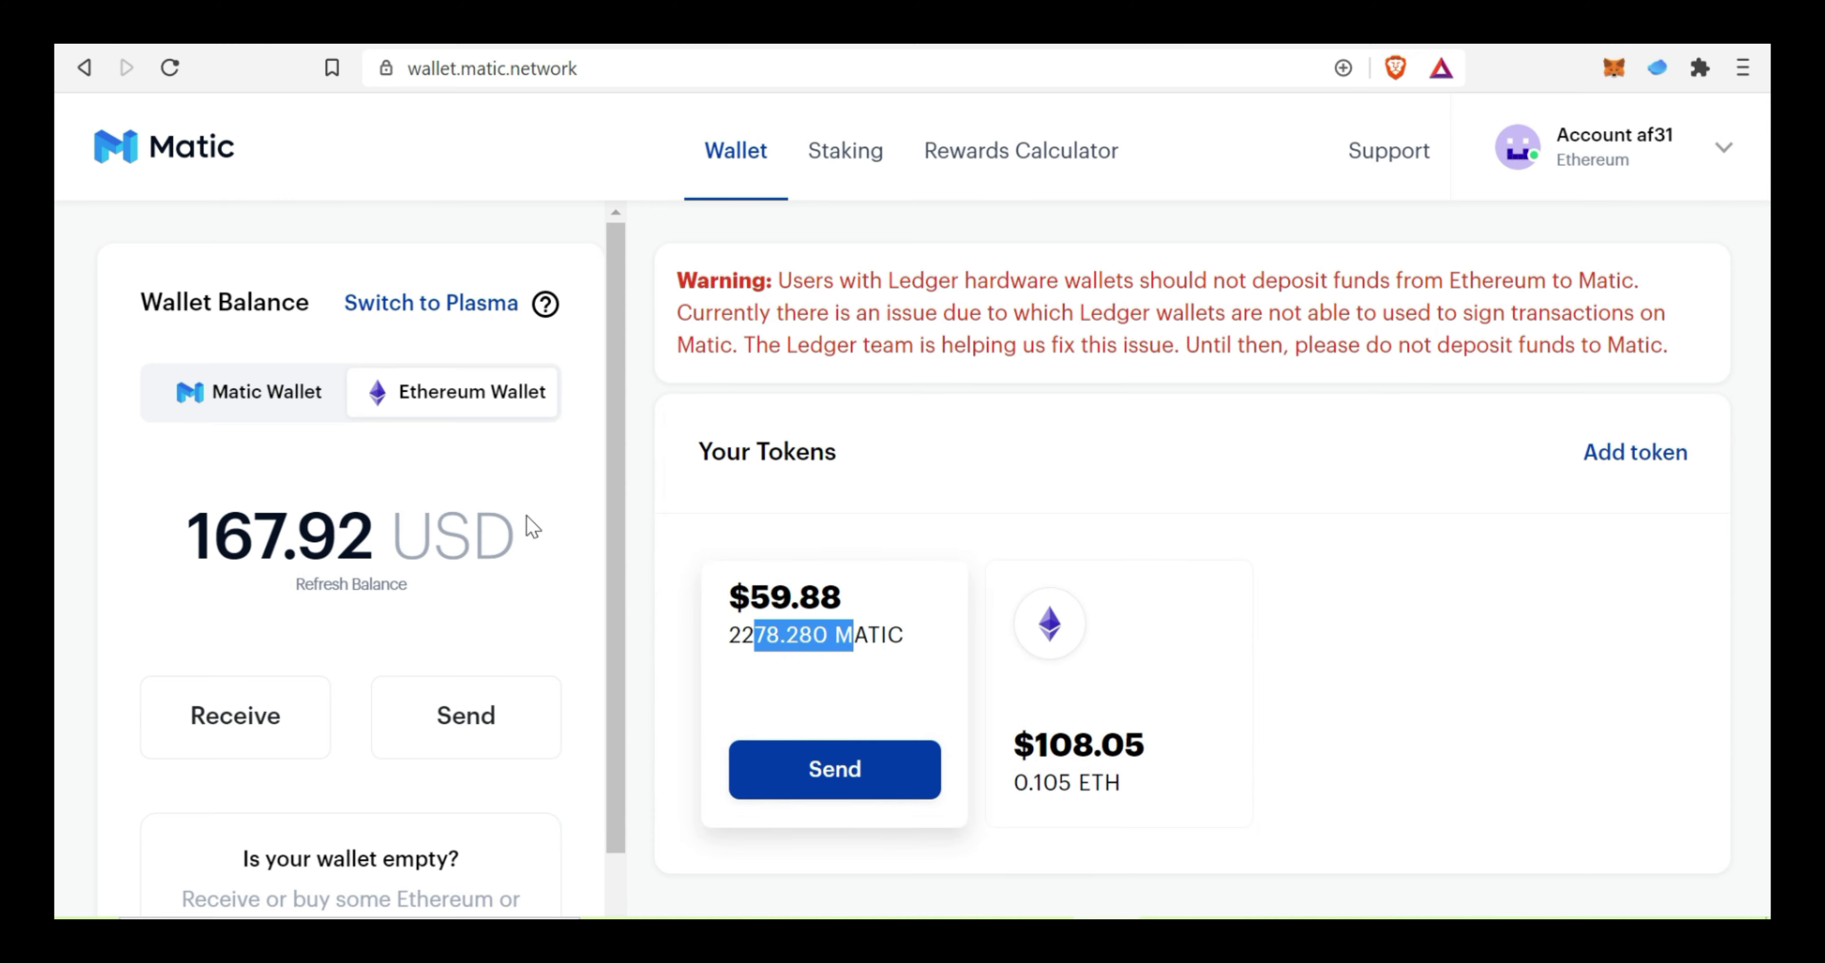
mouse_move(852, 635)
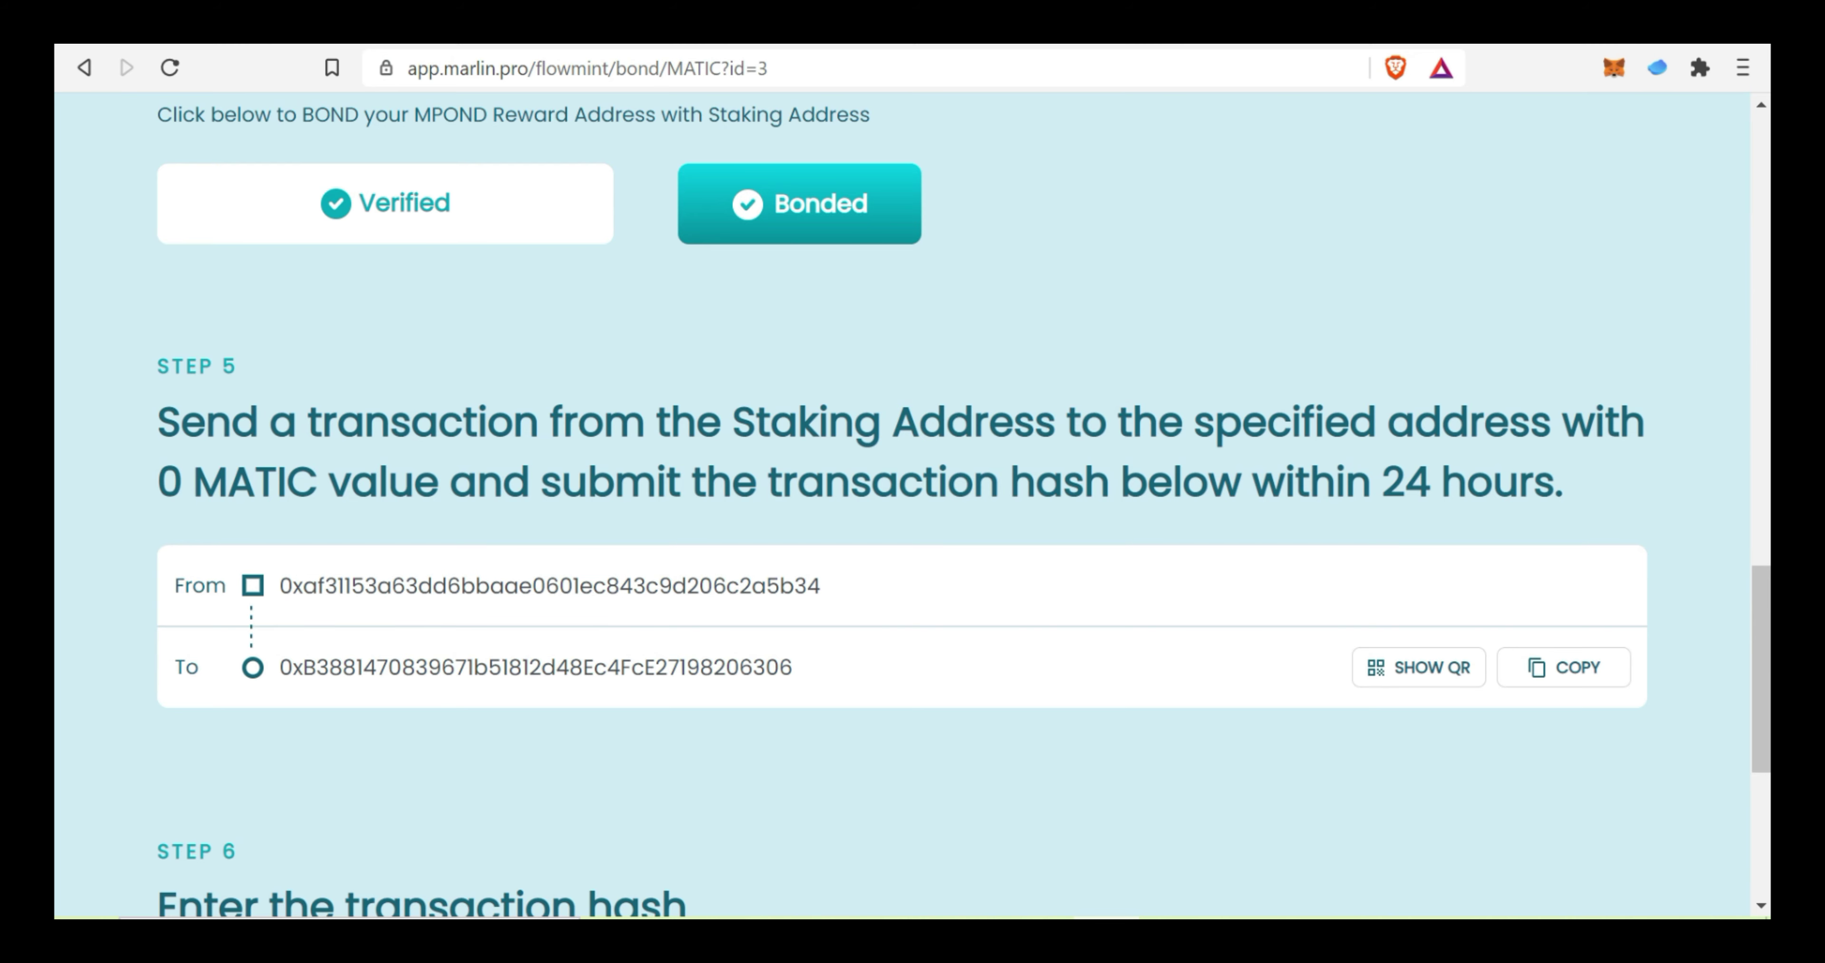
Send 0 MATIC from MetaMask to the copied FlowMint destination address.
left_click(1573, 669)
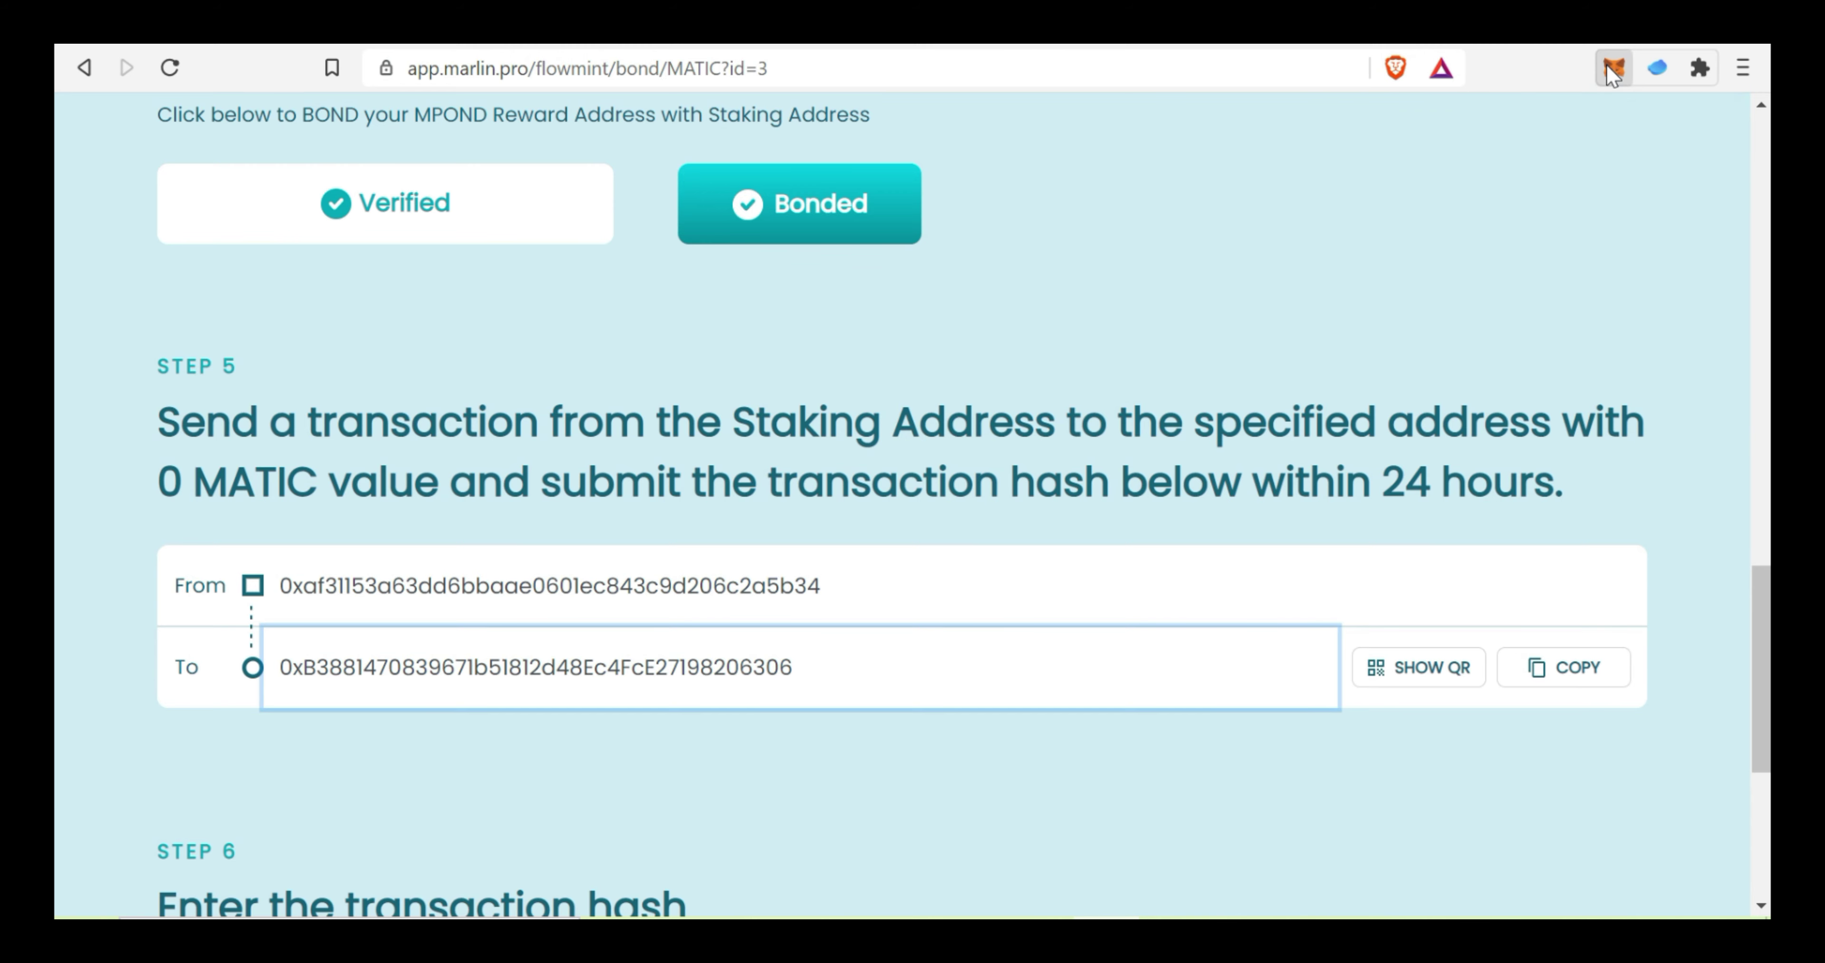
left_click(1612, 69)
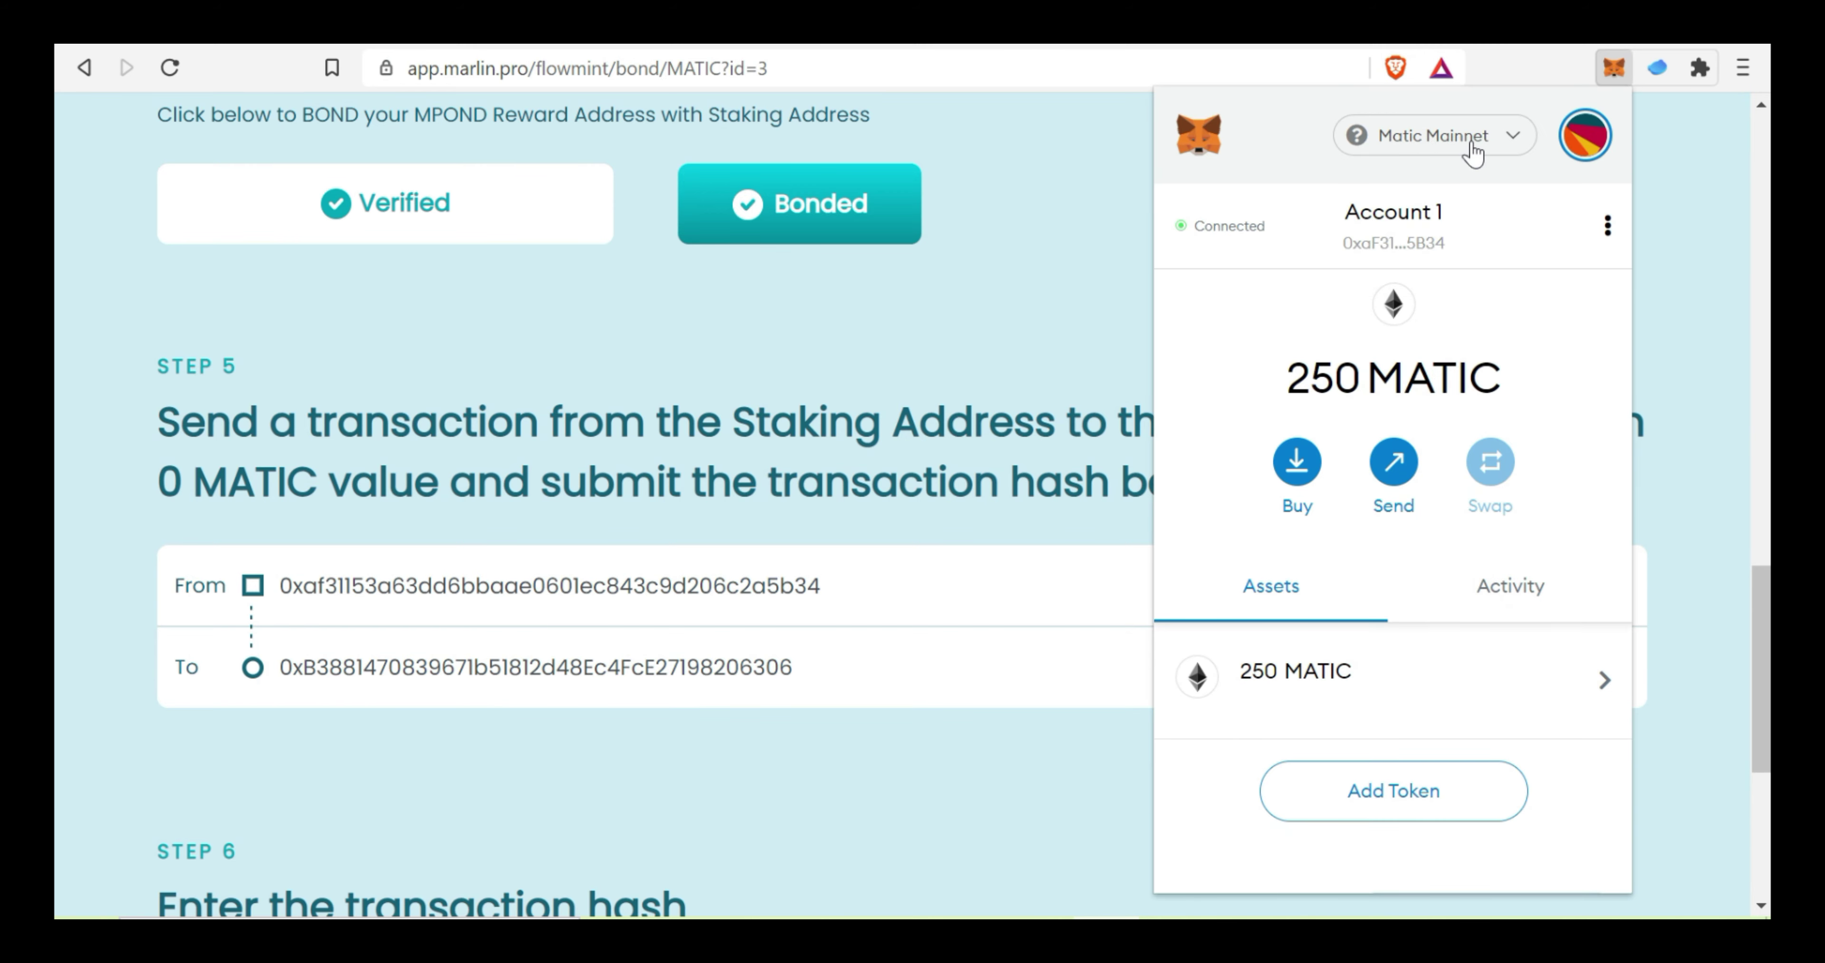
left_click(1360, 684)
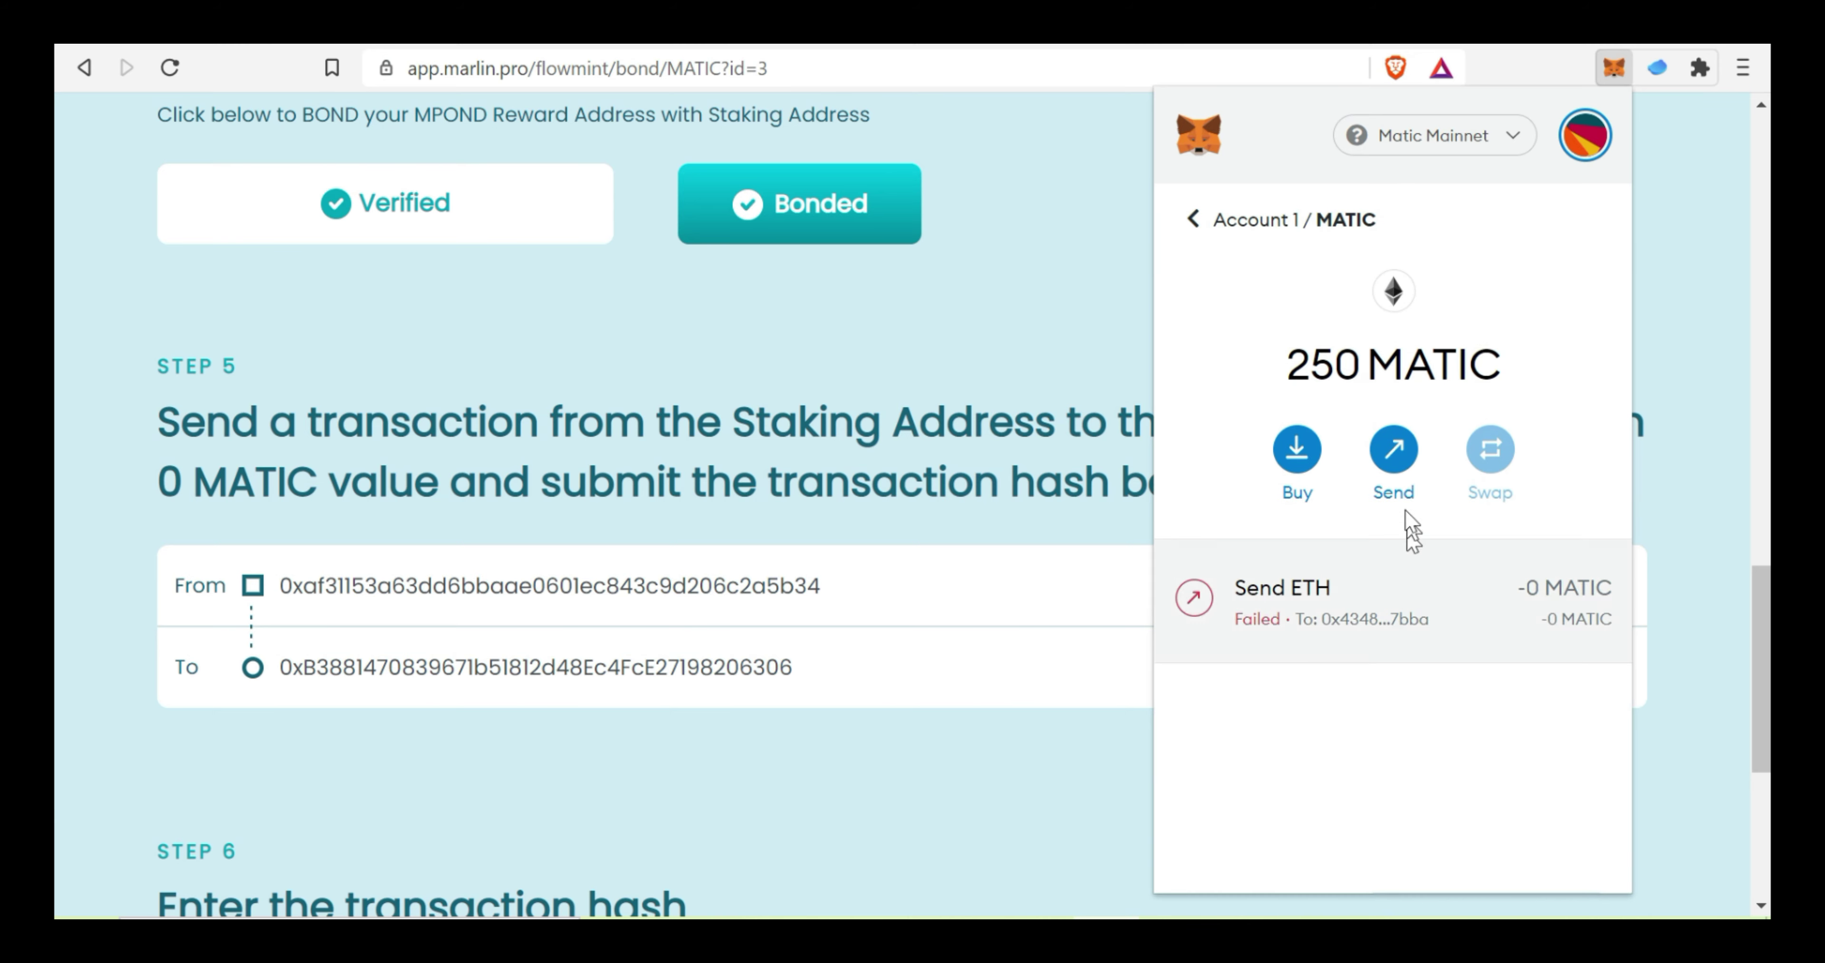
left_click(1393, 448)
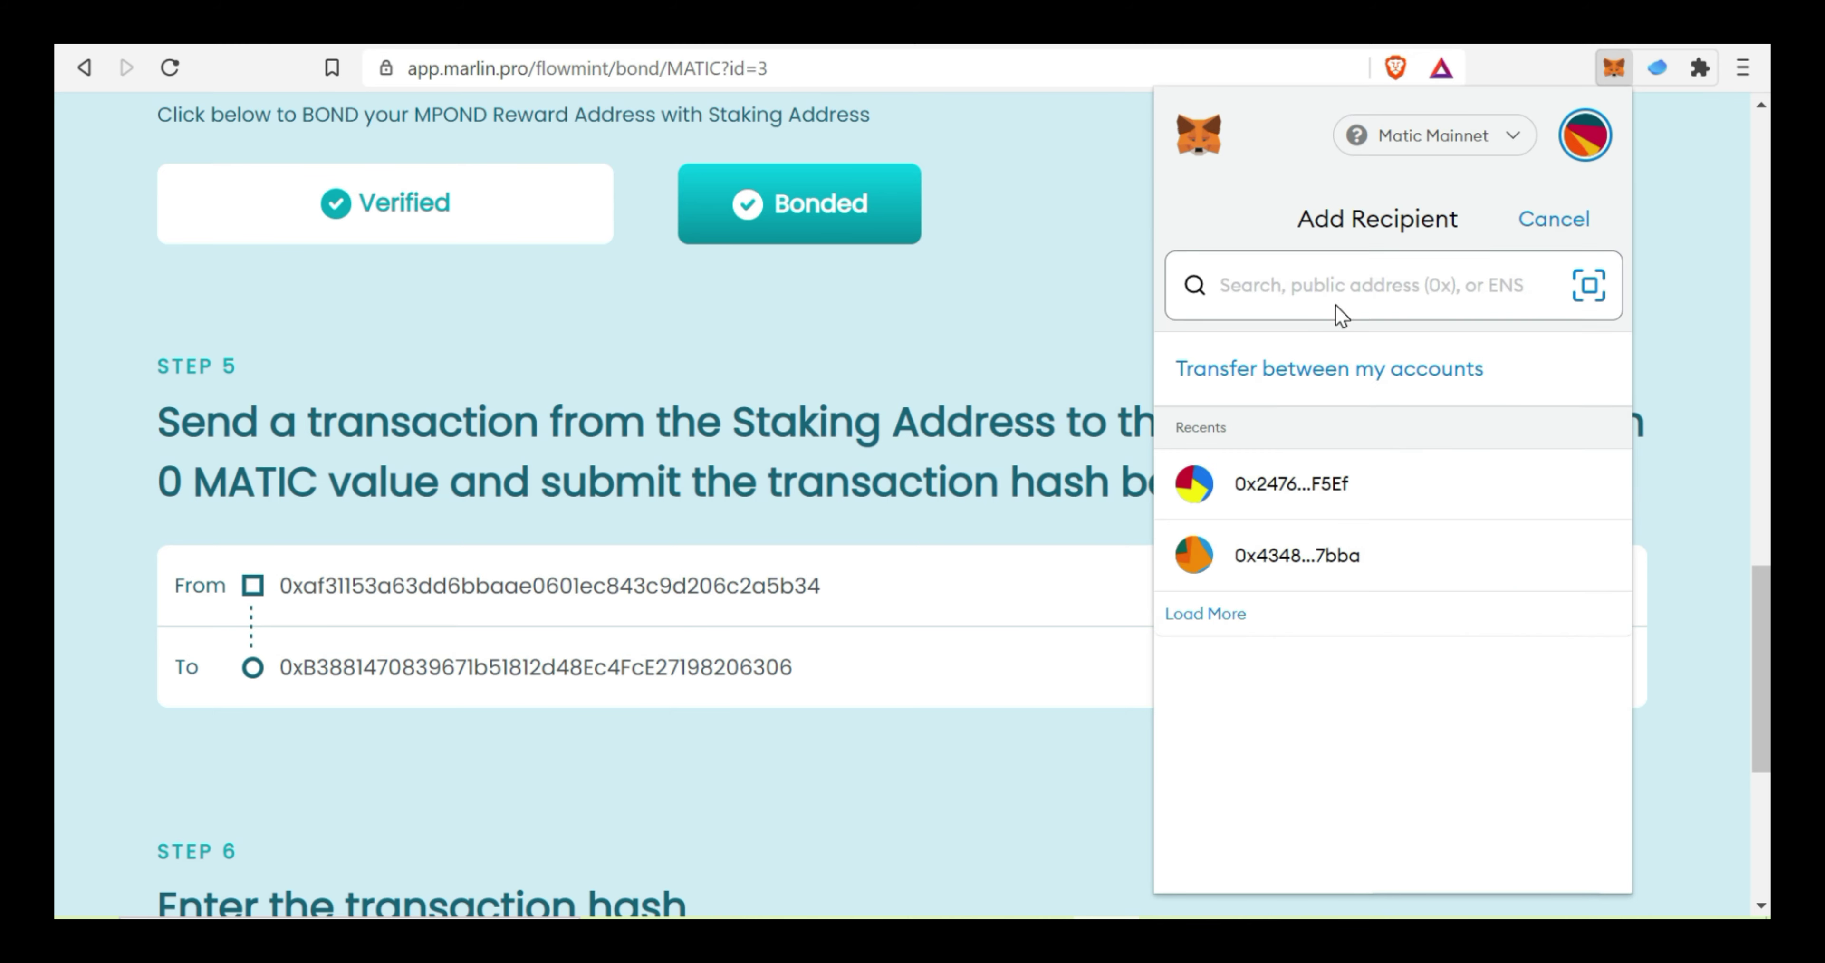
key("ctrl+v")
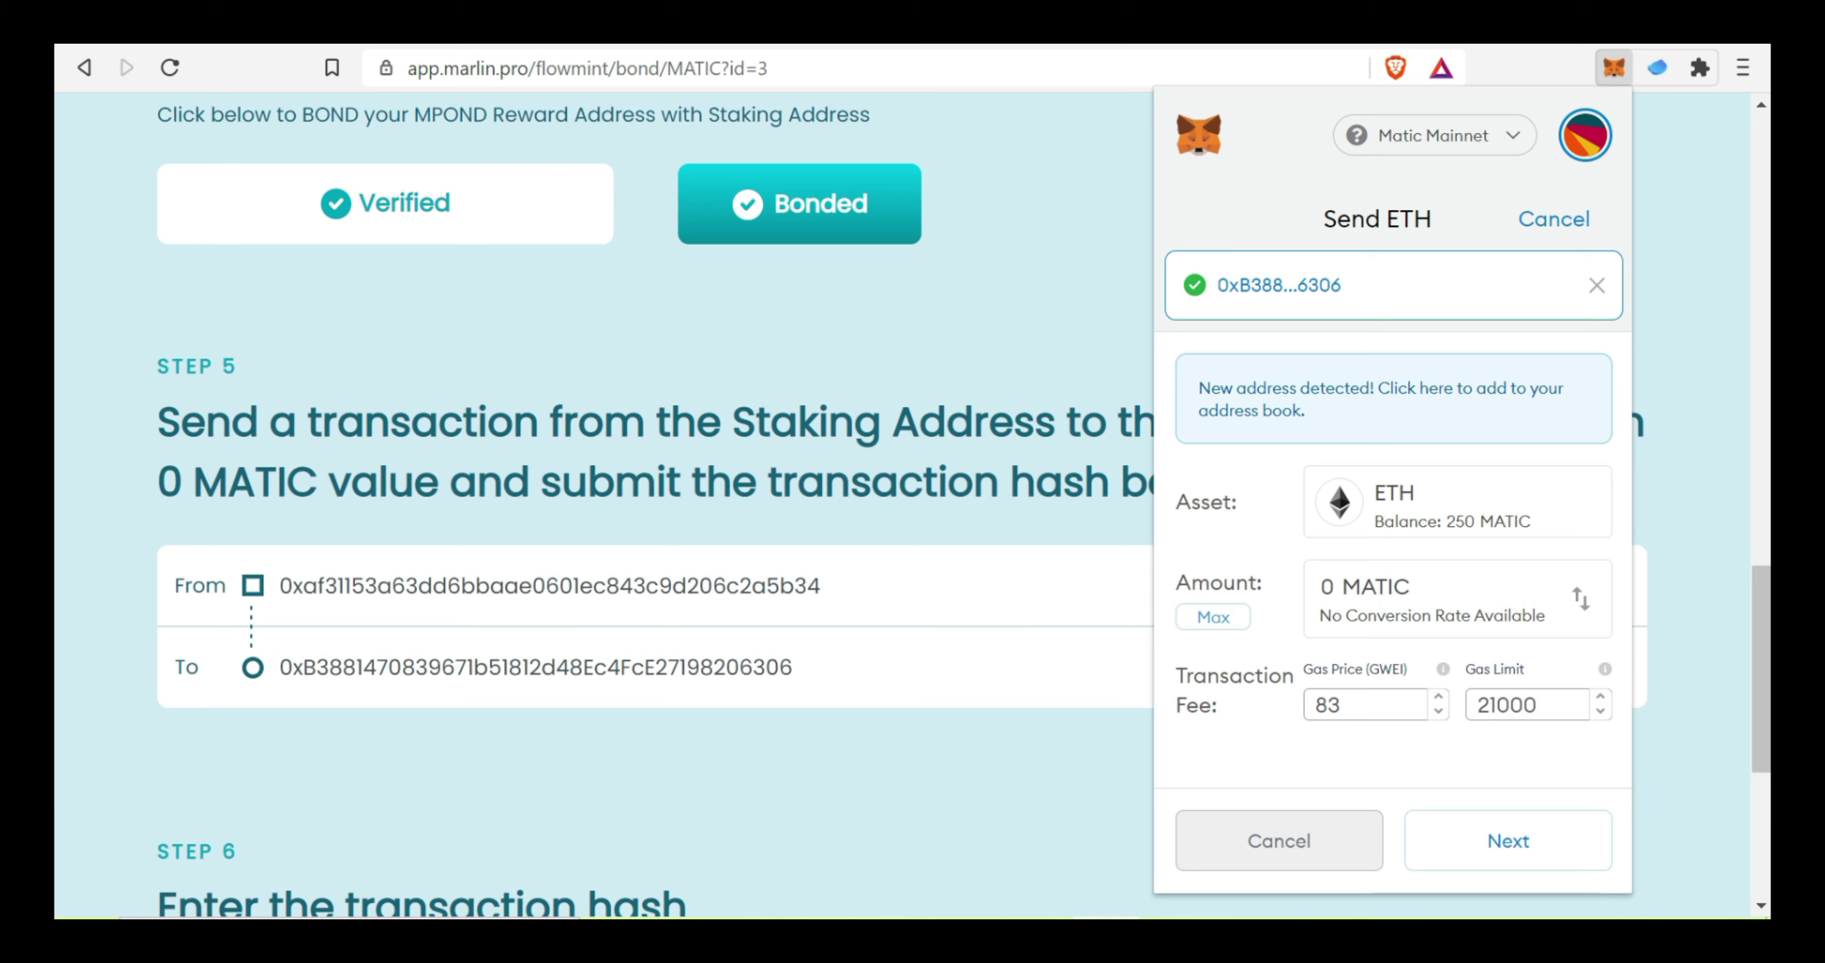
left_click(1488, 853)
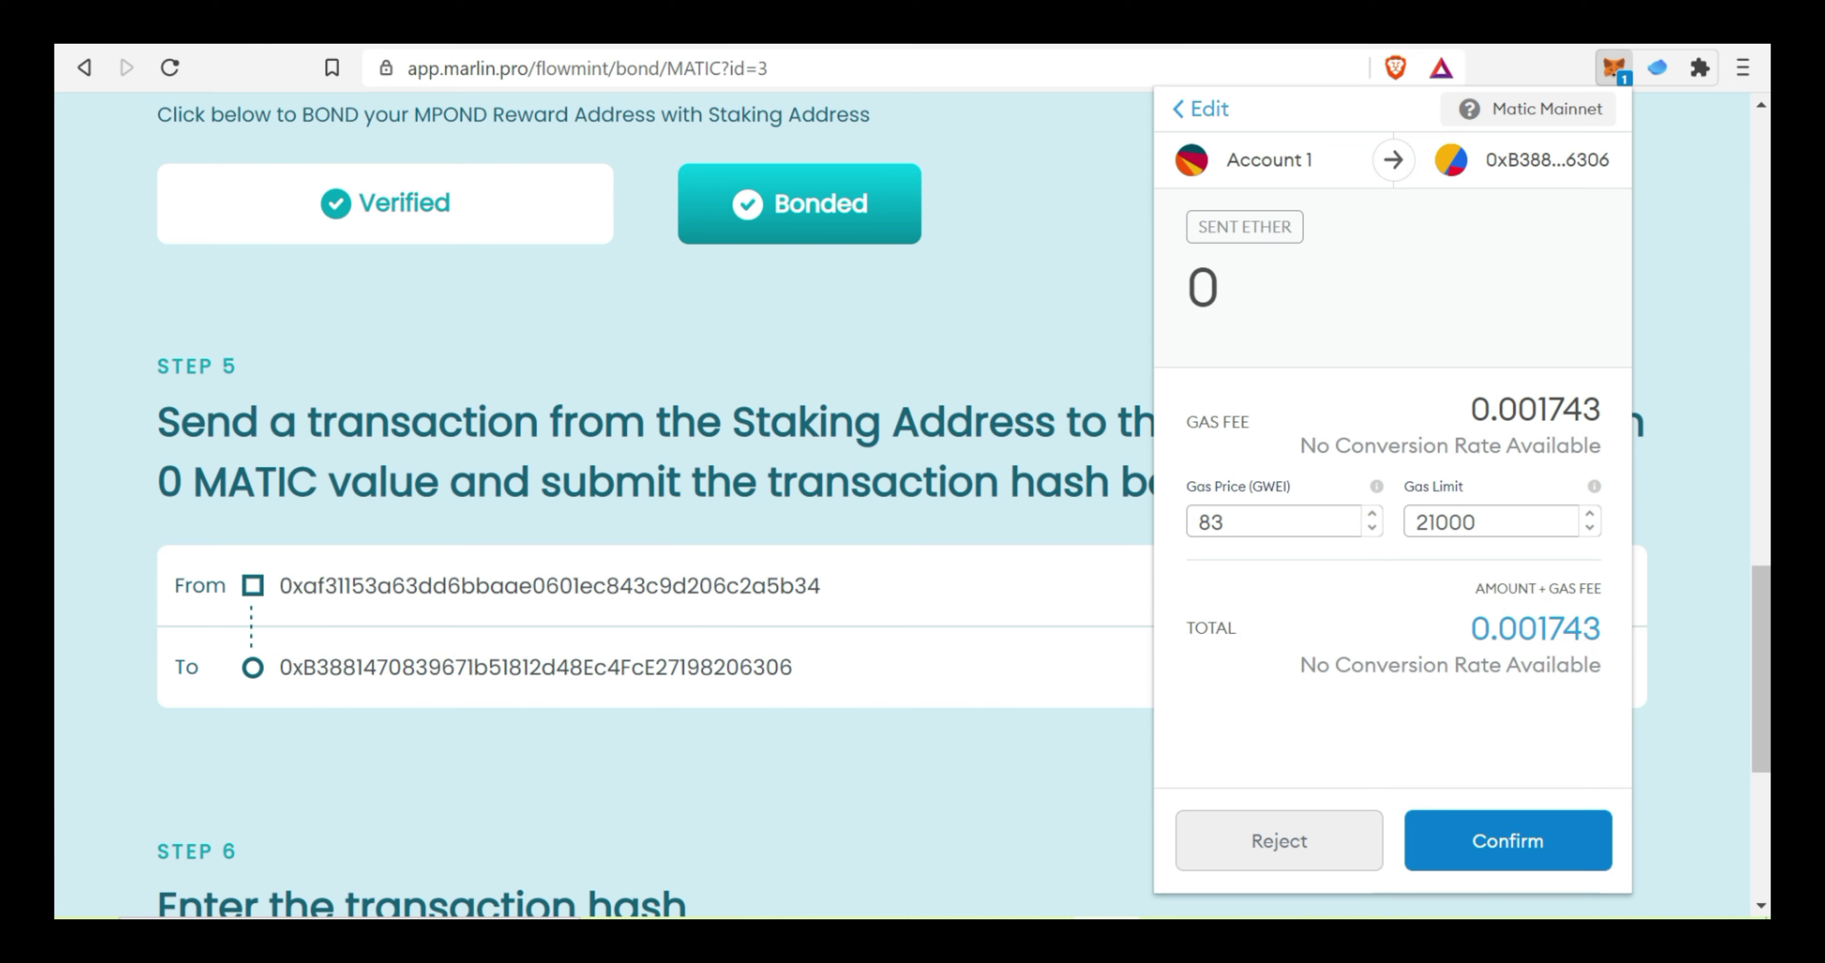
left_click(1477, 841)
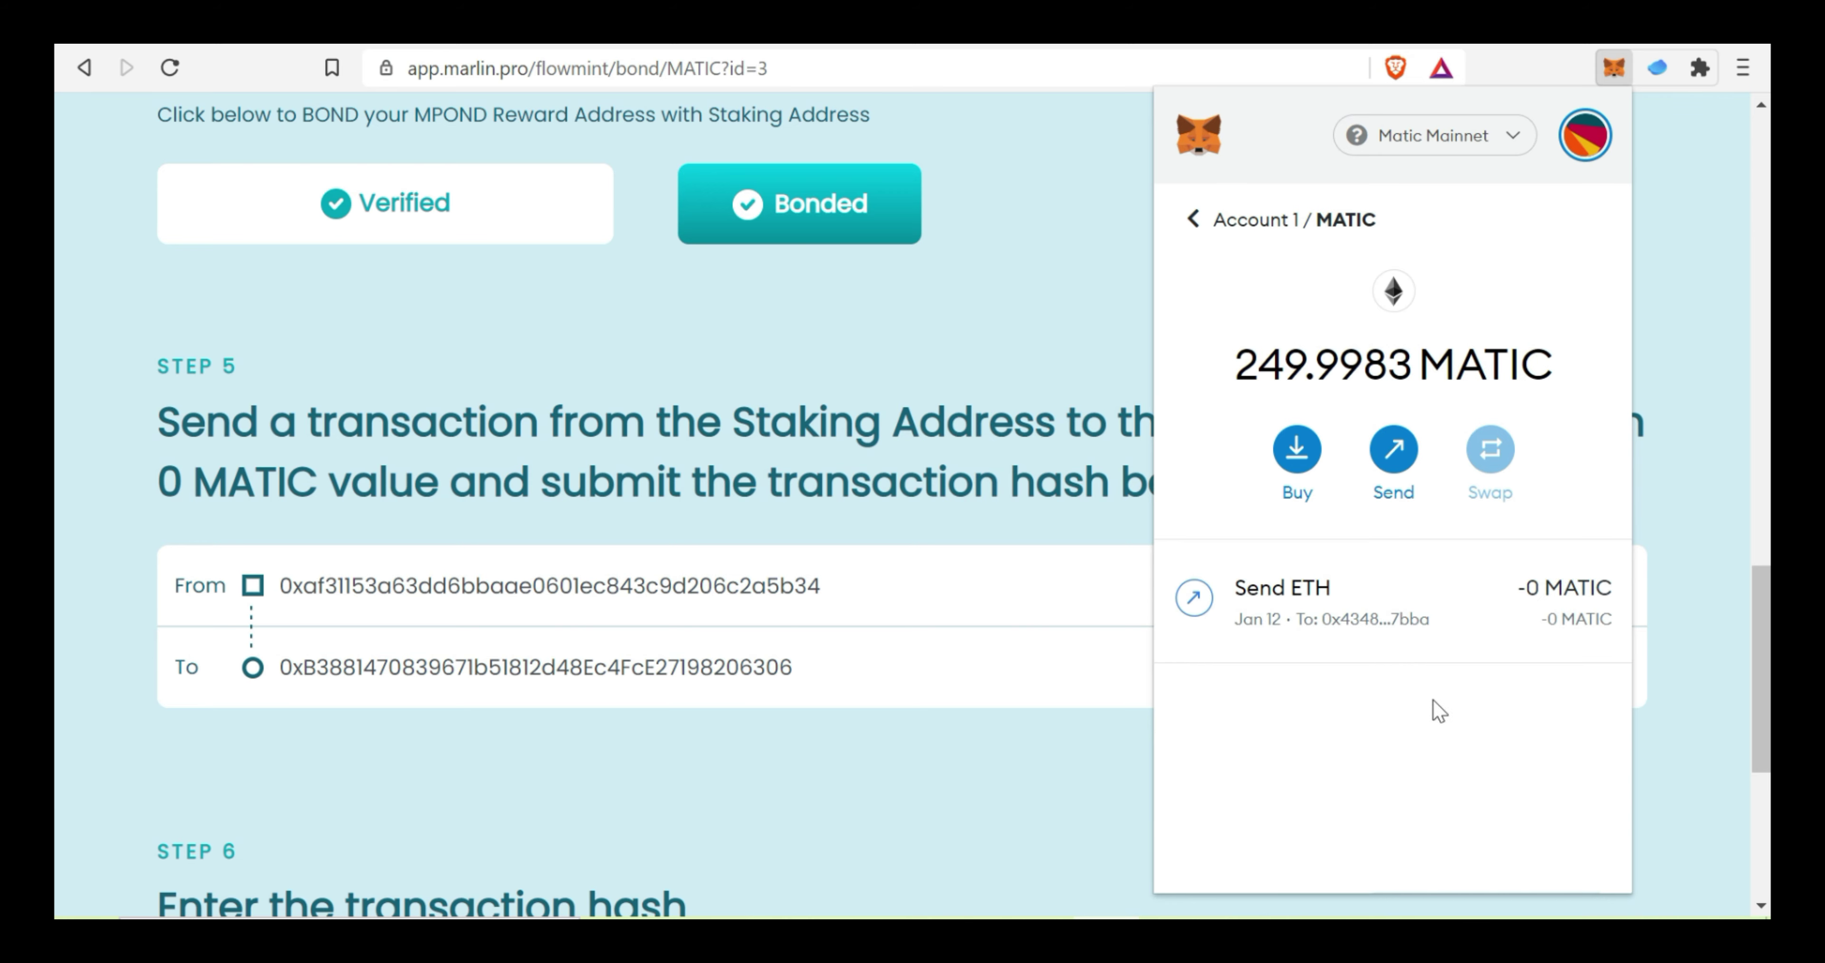
Copy the sent transaction's ID and scroll Marlin FlowMint down to Step 6.
left_click(1389, 605)
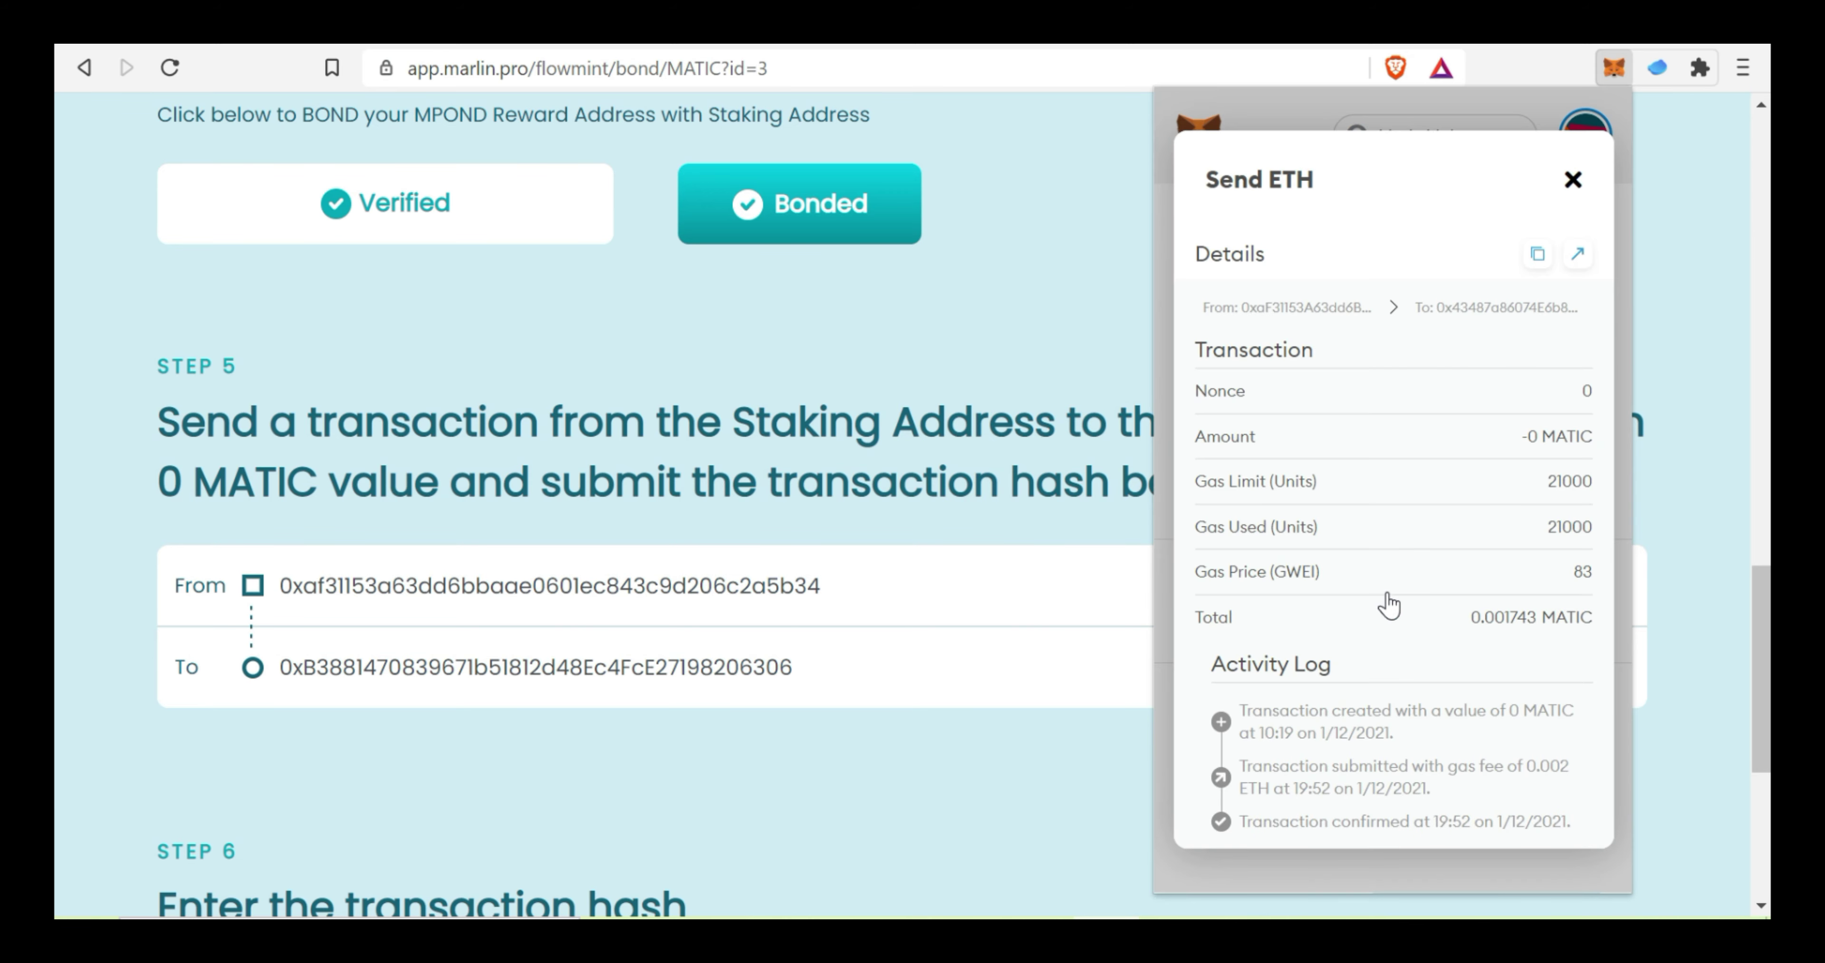
left_click(1536, 260)
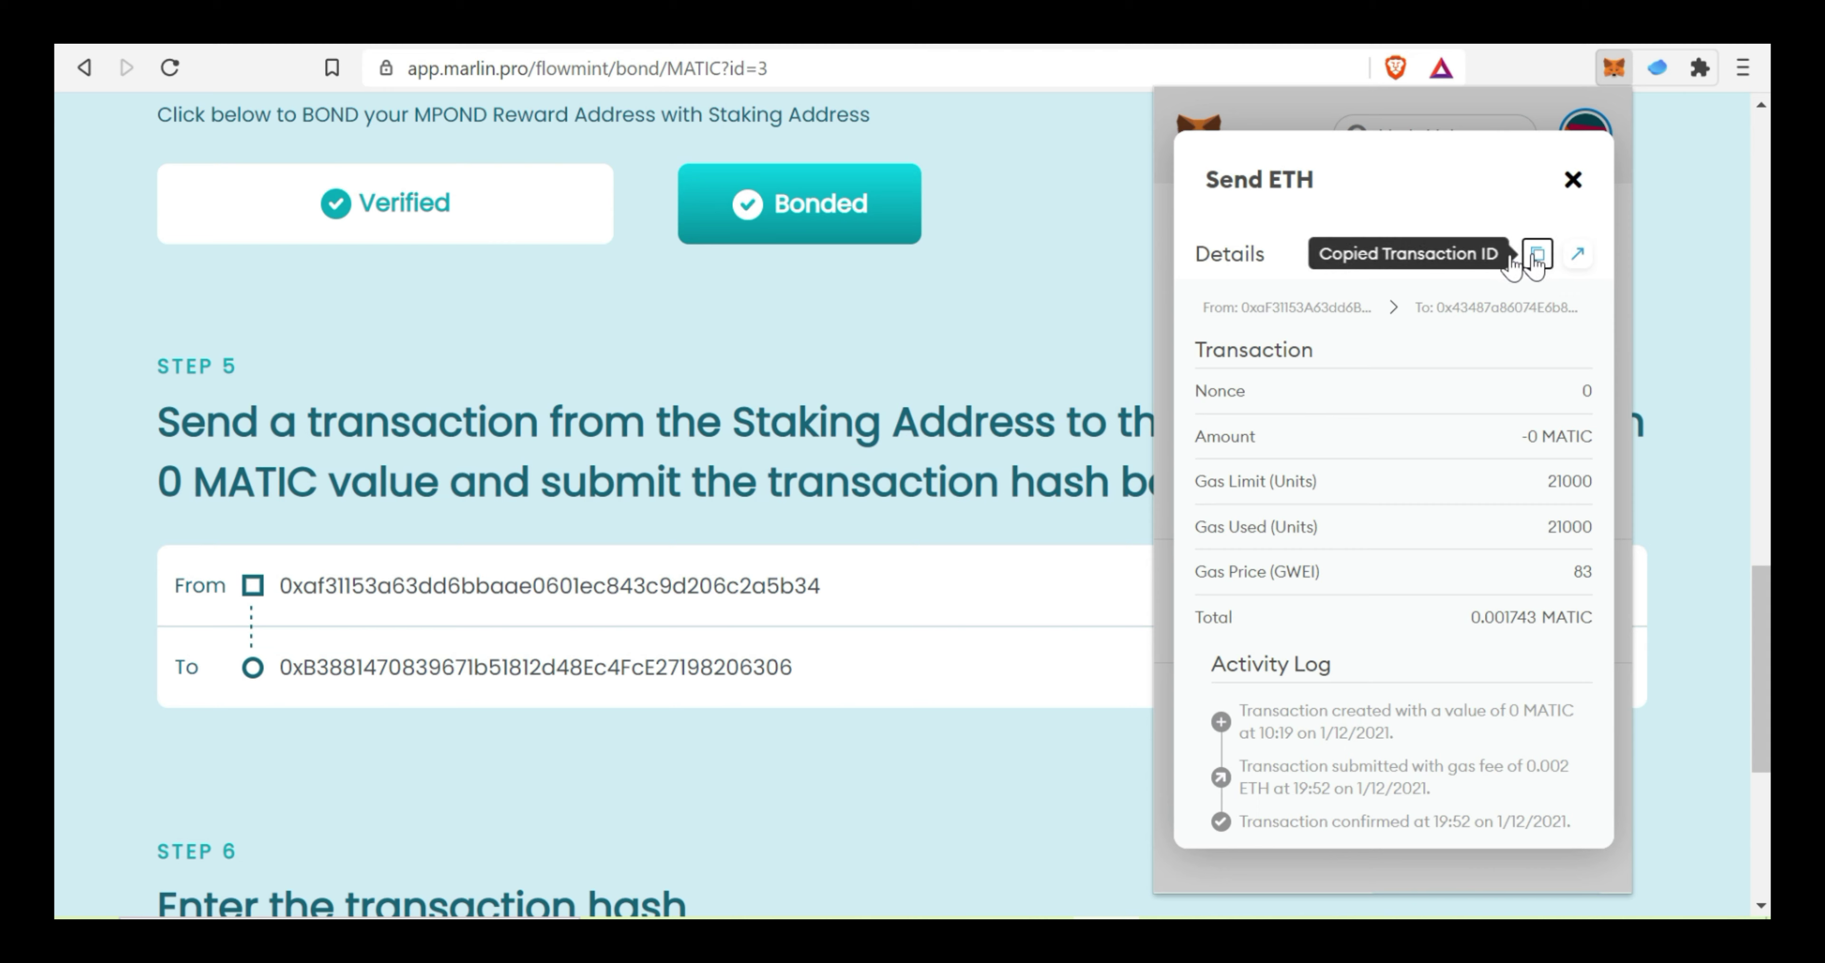
left_click(1018, 749)
scroll(1018, 750, "down", 5)
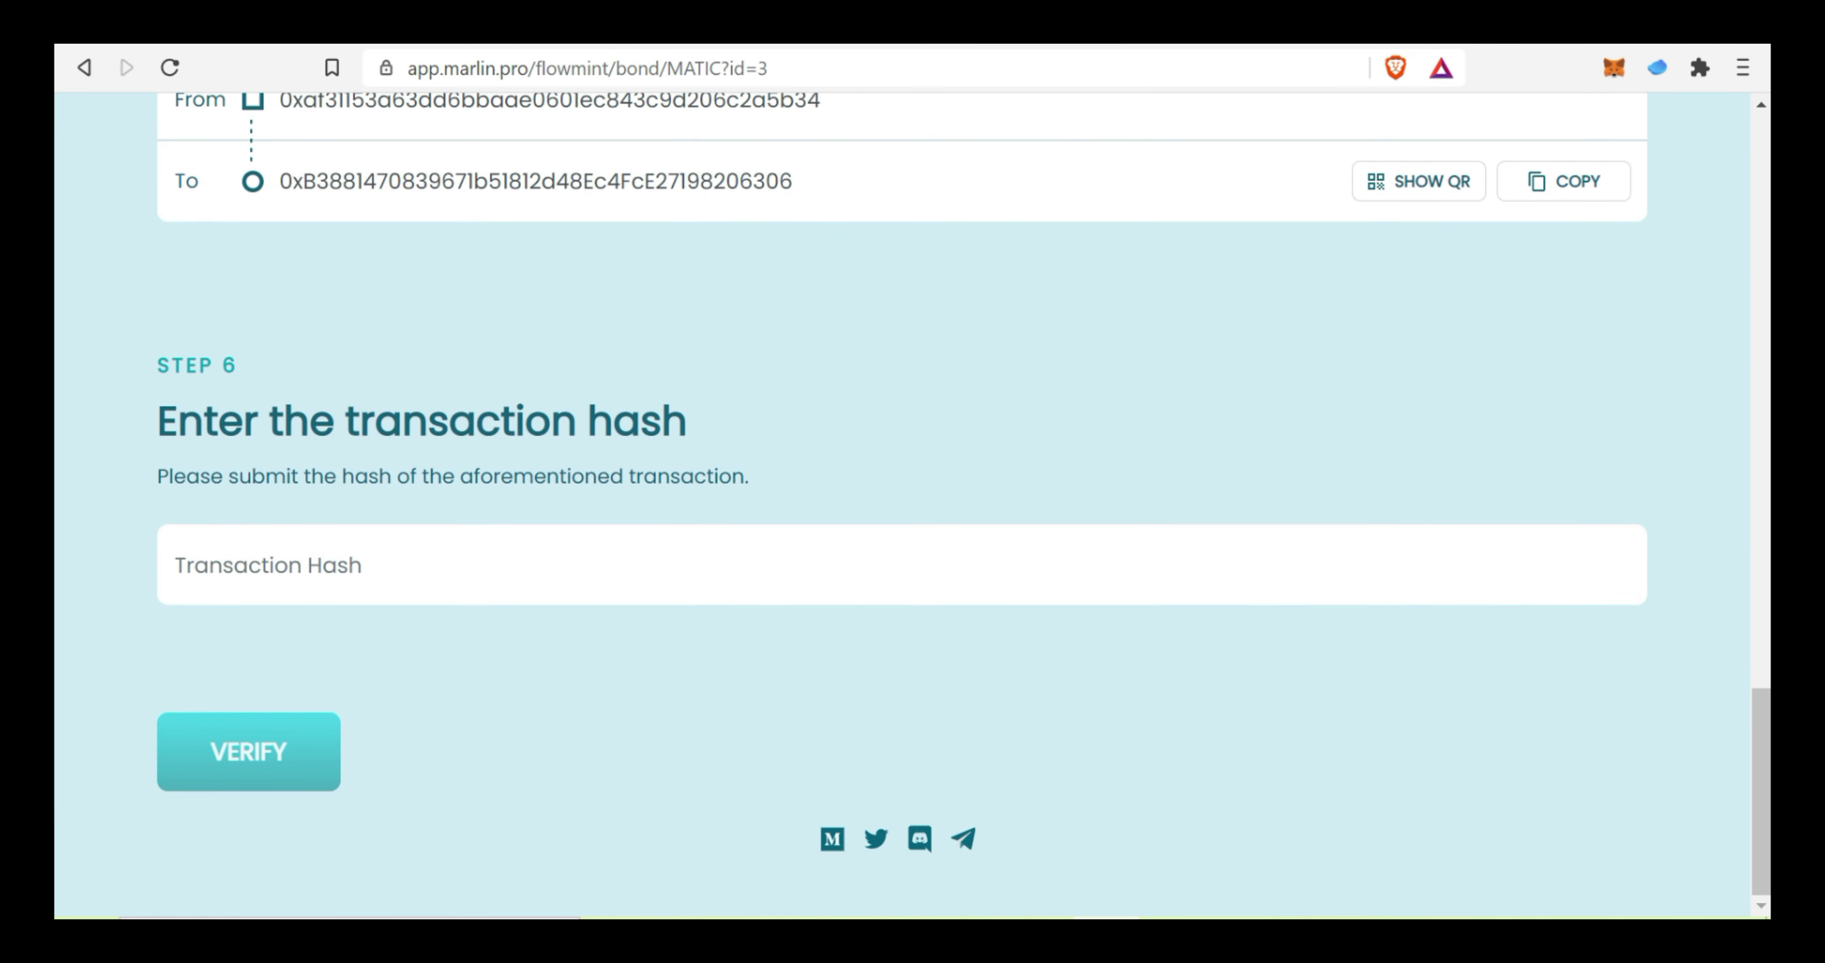
Paste the copied transaction hash into Transaction Hash, verify it, and dismiss the Registration Successful popup.
left_click(177, 565)
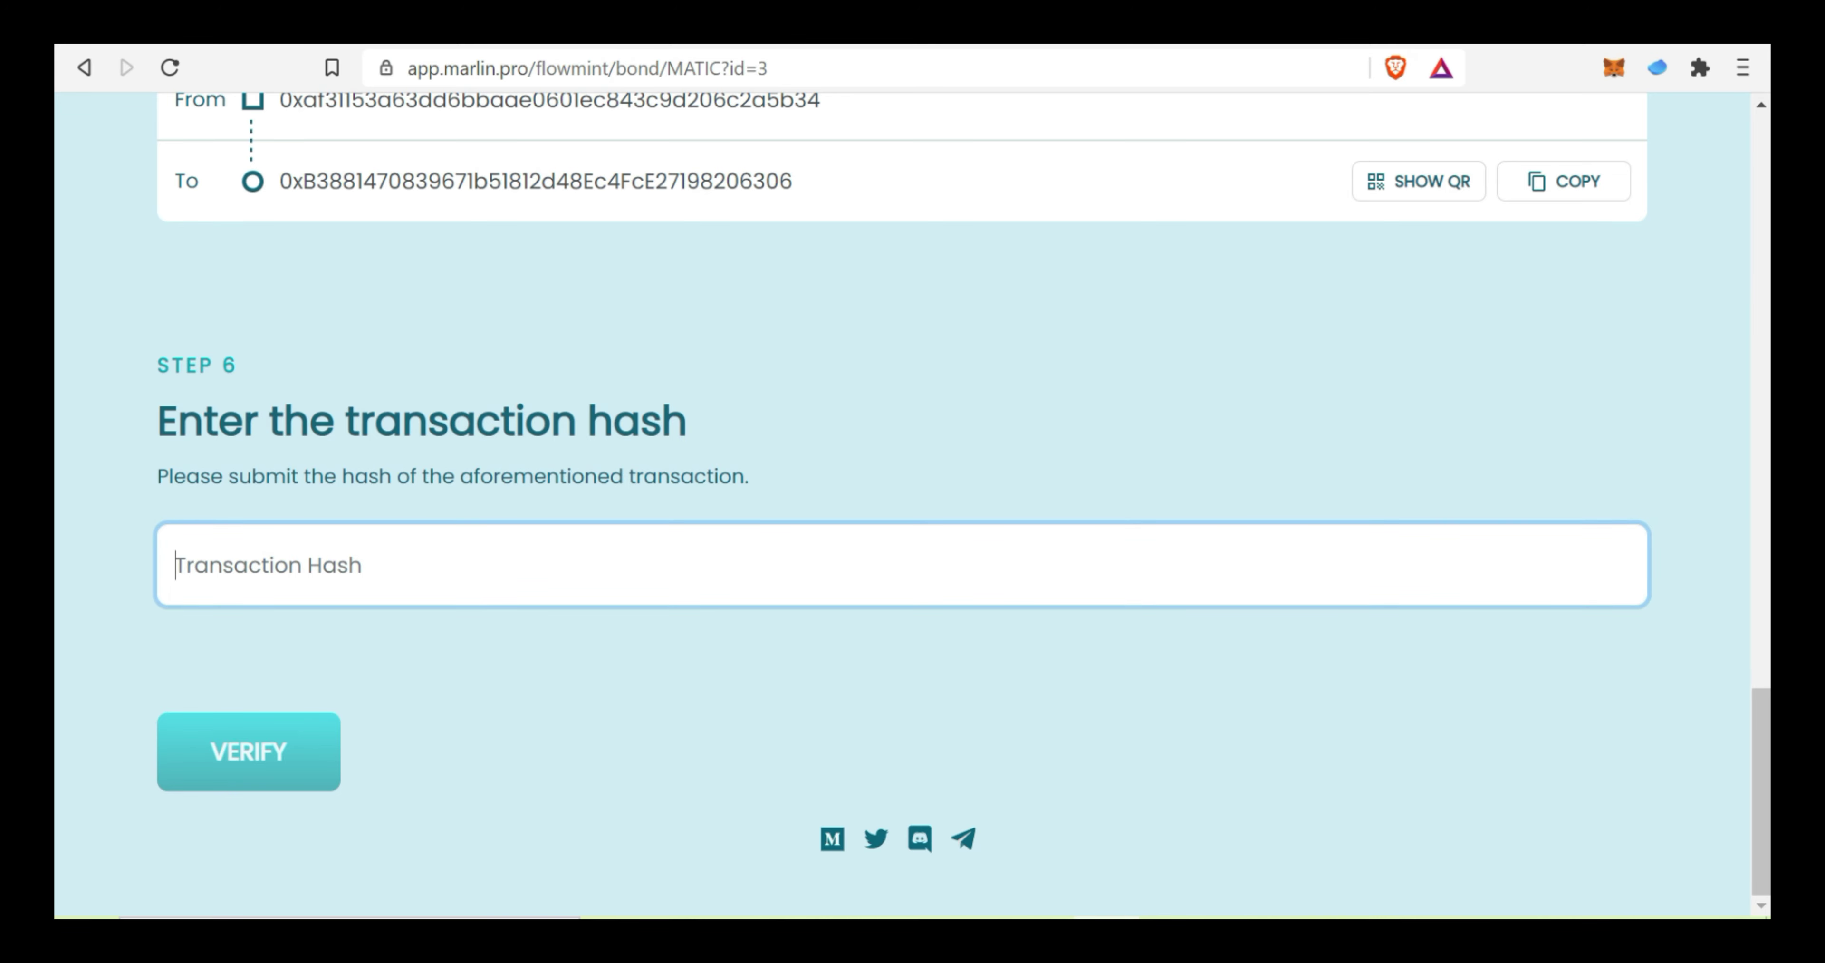
key("ctrl+v")
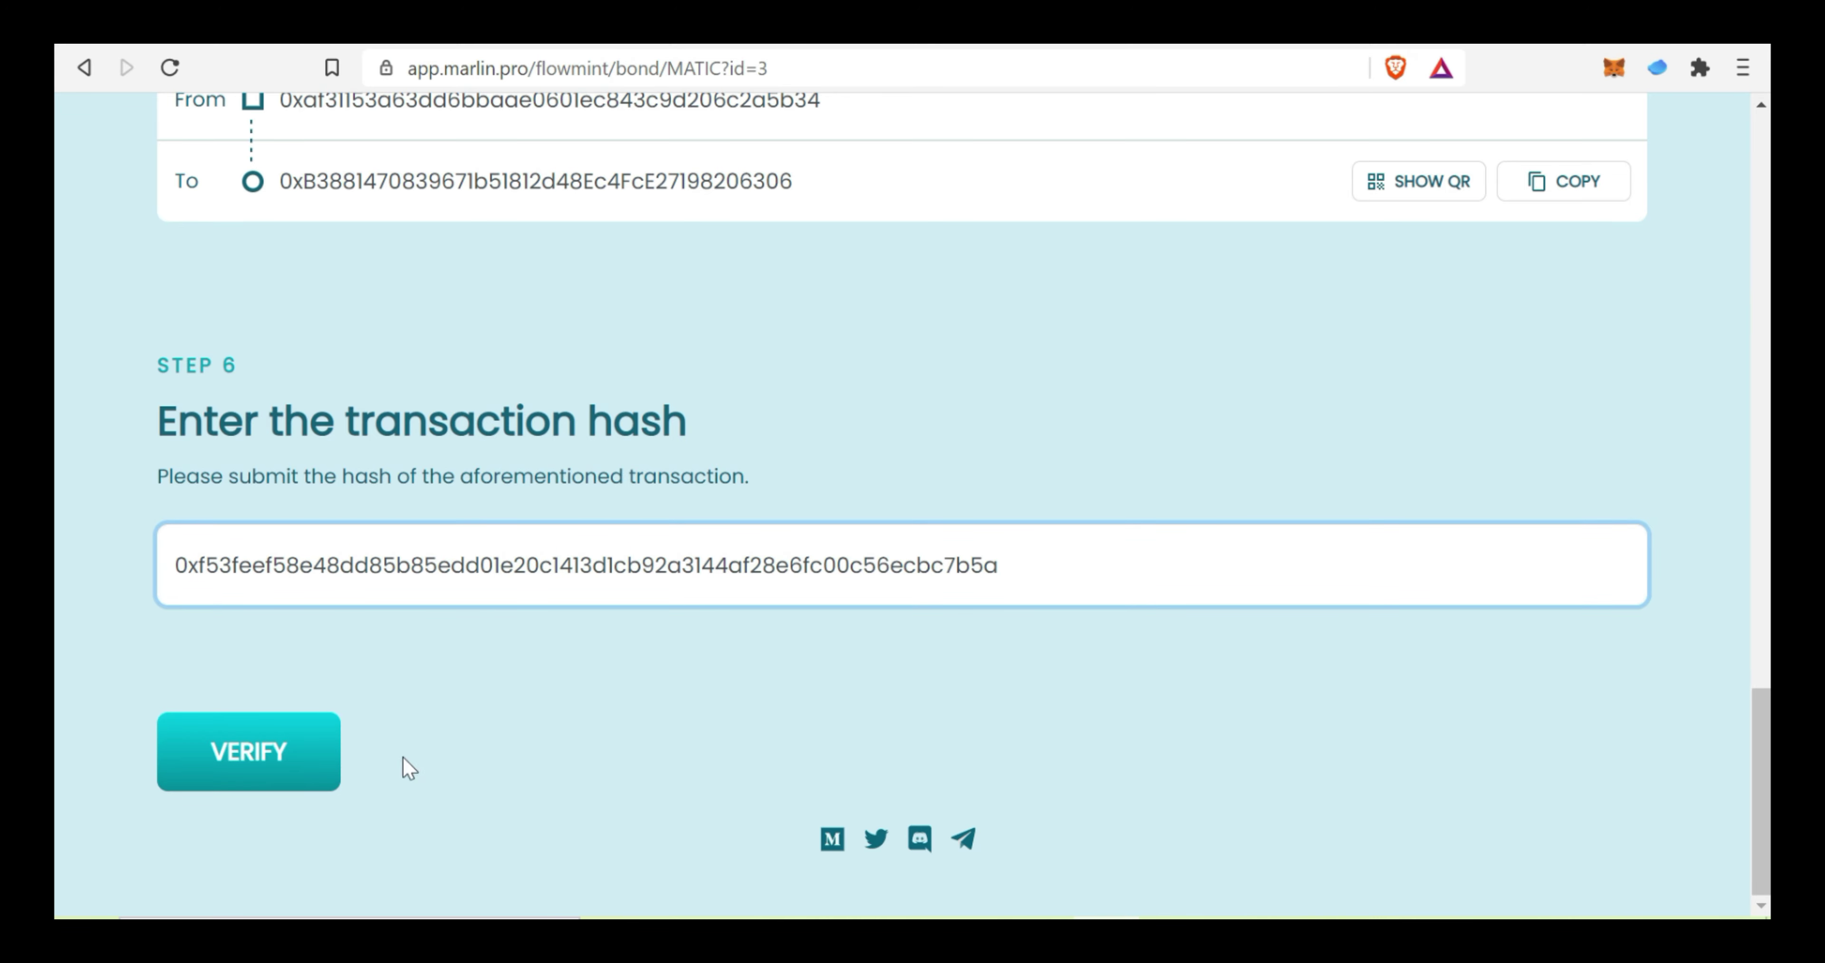
left_click(250, 779)
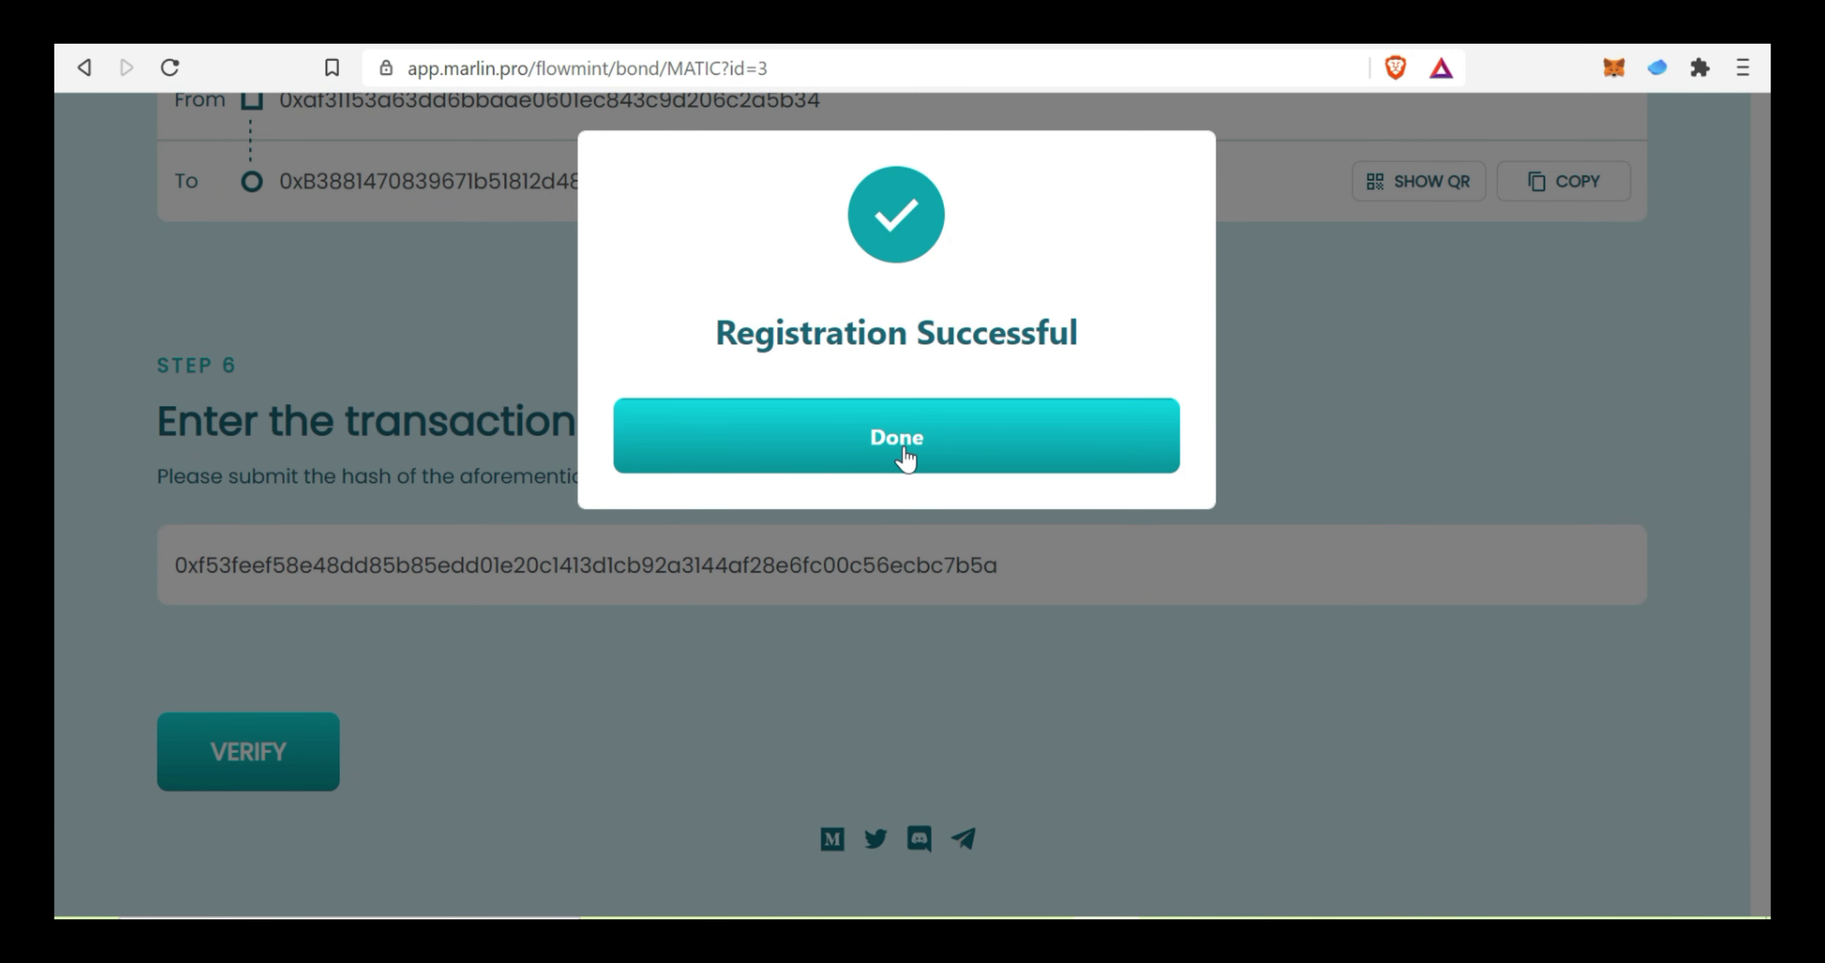
left_click(906, 459)
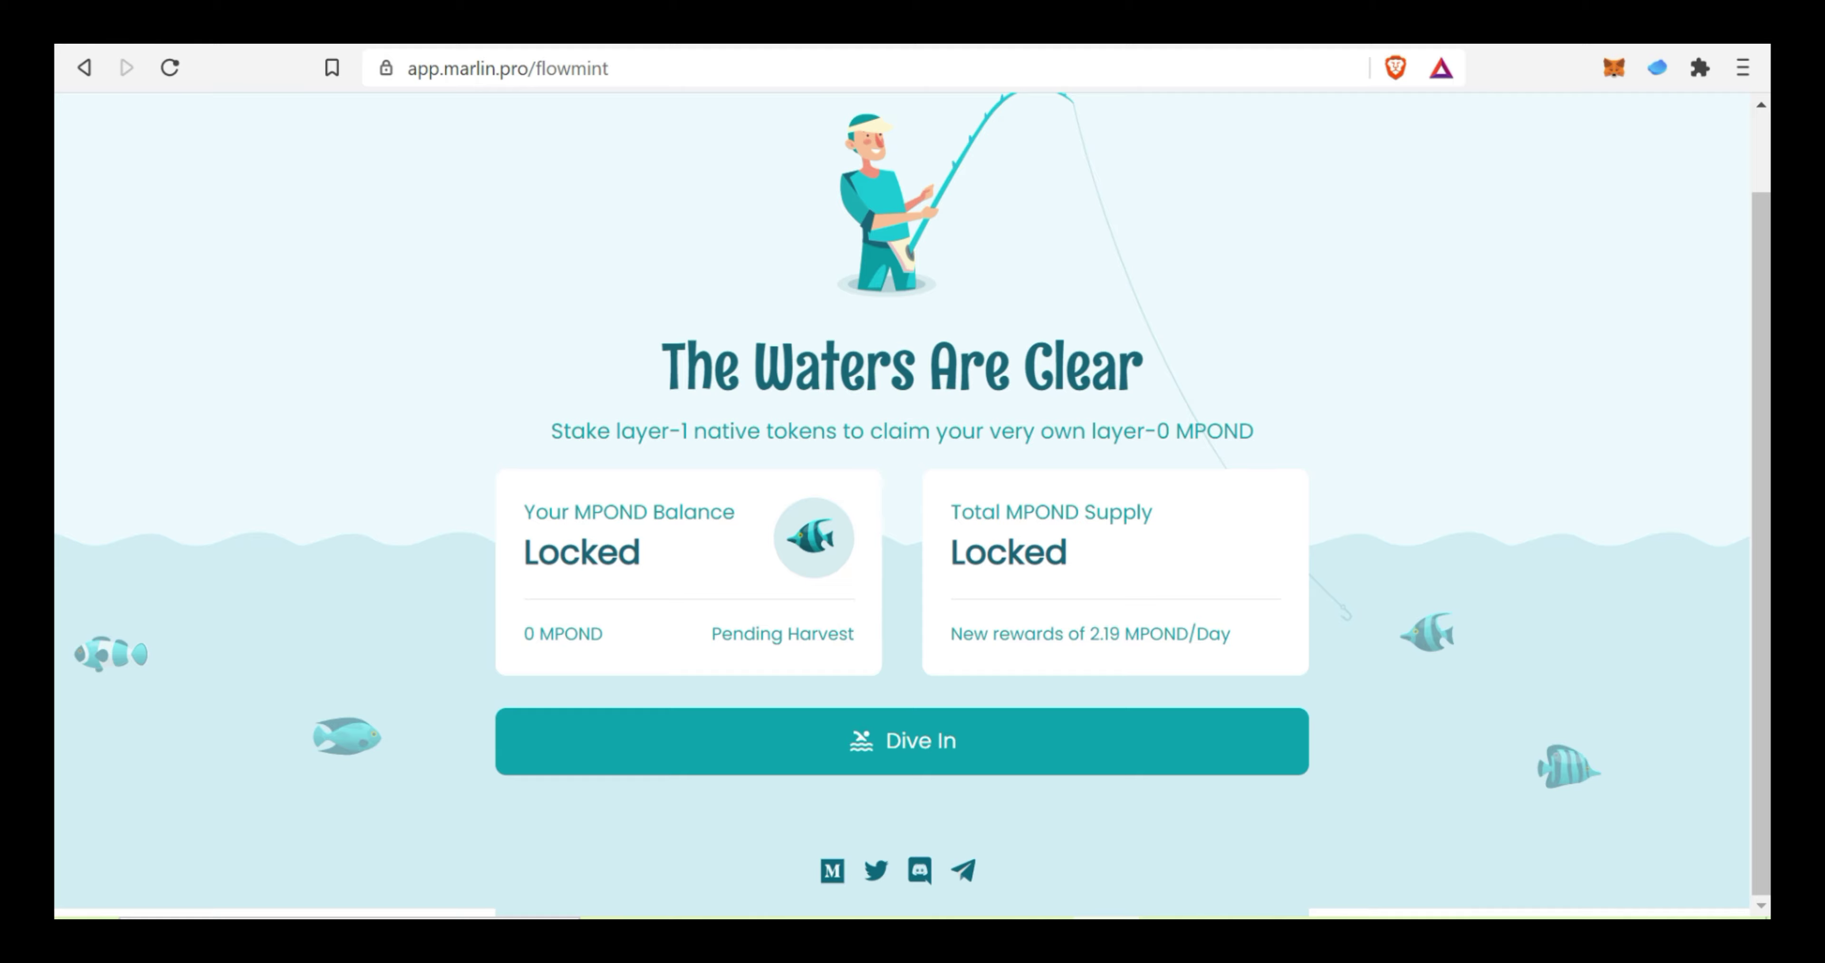
Highlight the 1 million POND to 1 MPOND conversion, then FlowMint's 2.19 MPOND/Day reward rate.
key("alt+Left")
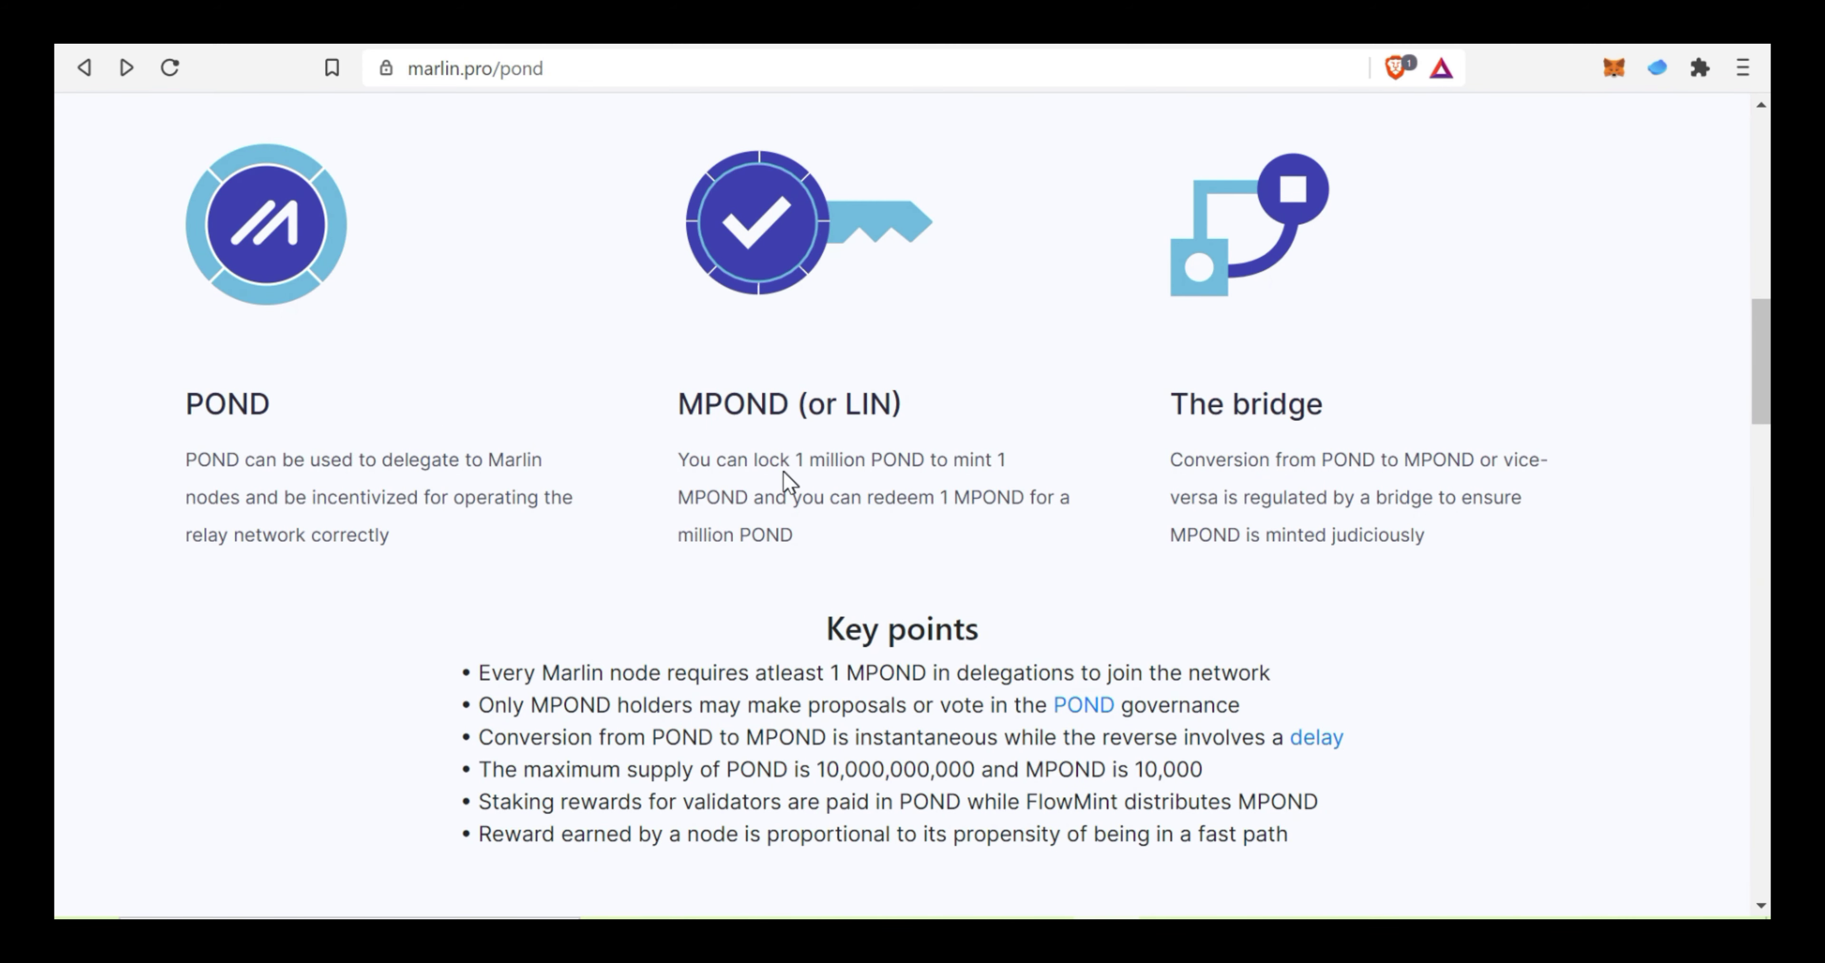
left_click_drag(795, 460, 929, 460)
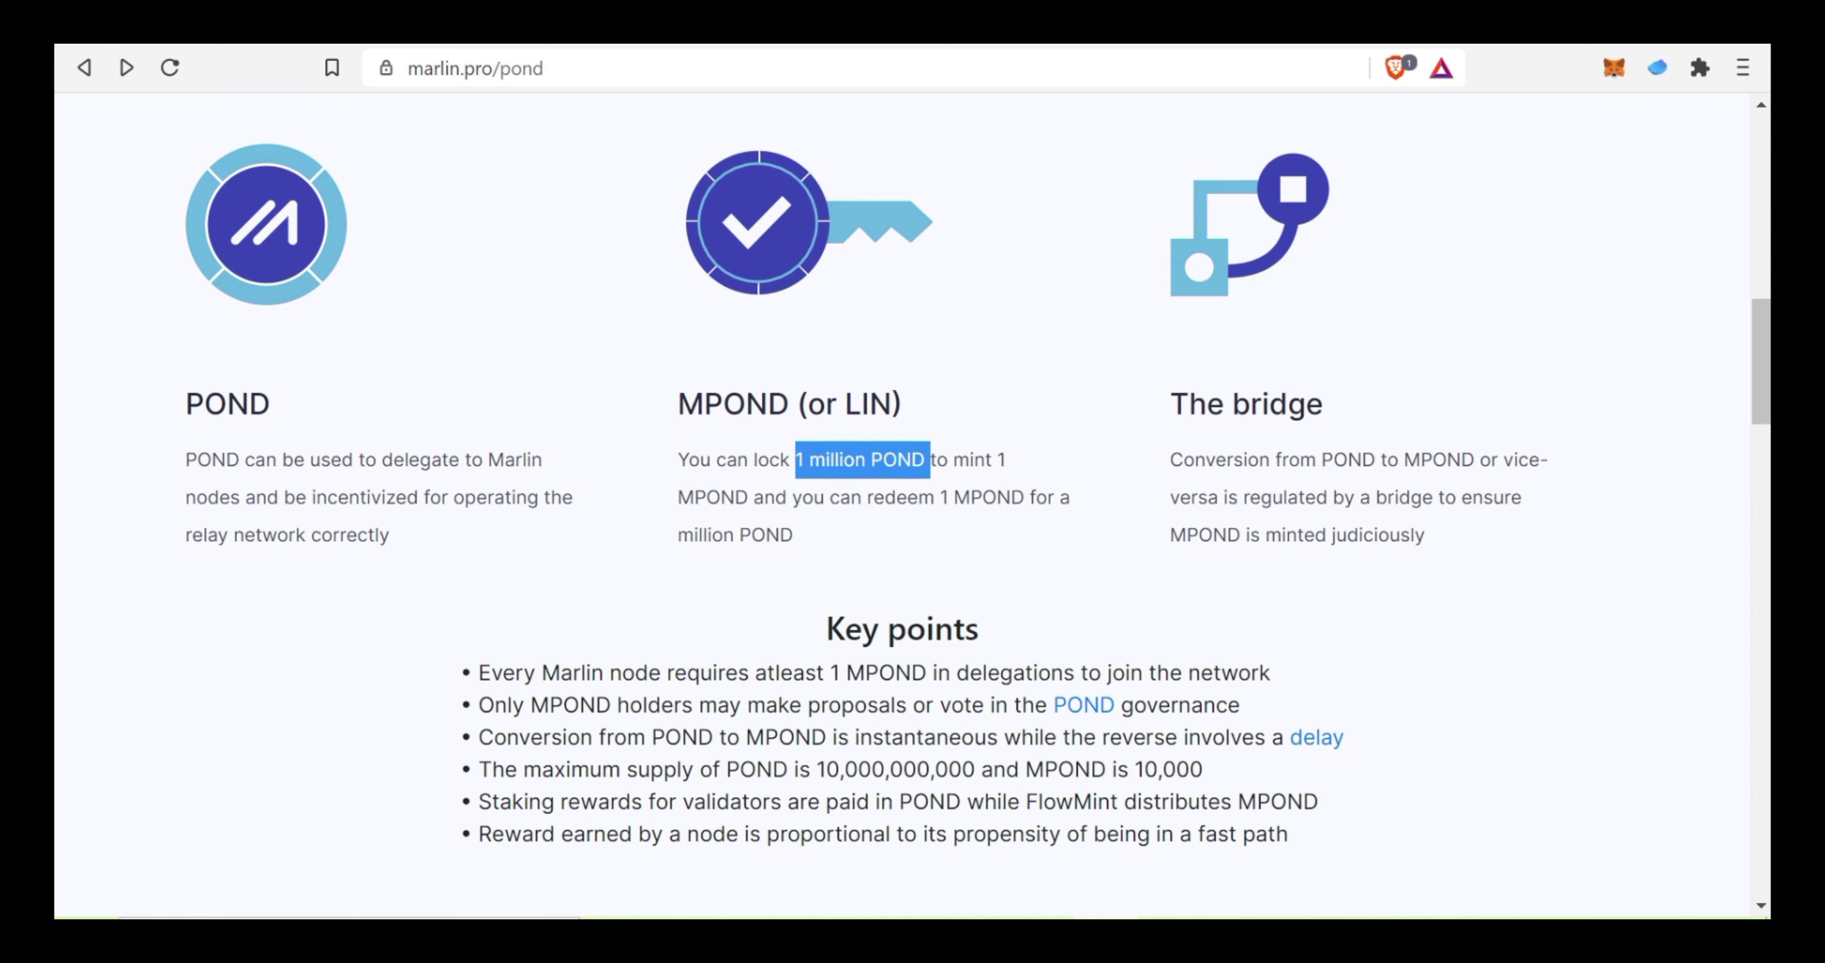
left_click_drag(941, 498, 1025, 498)
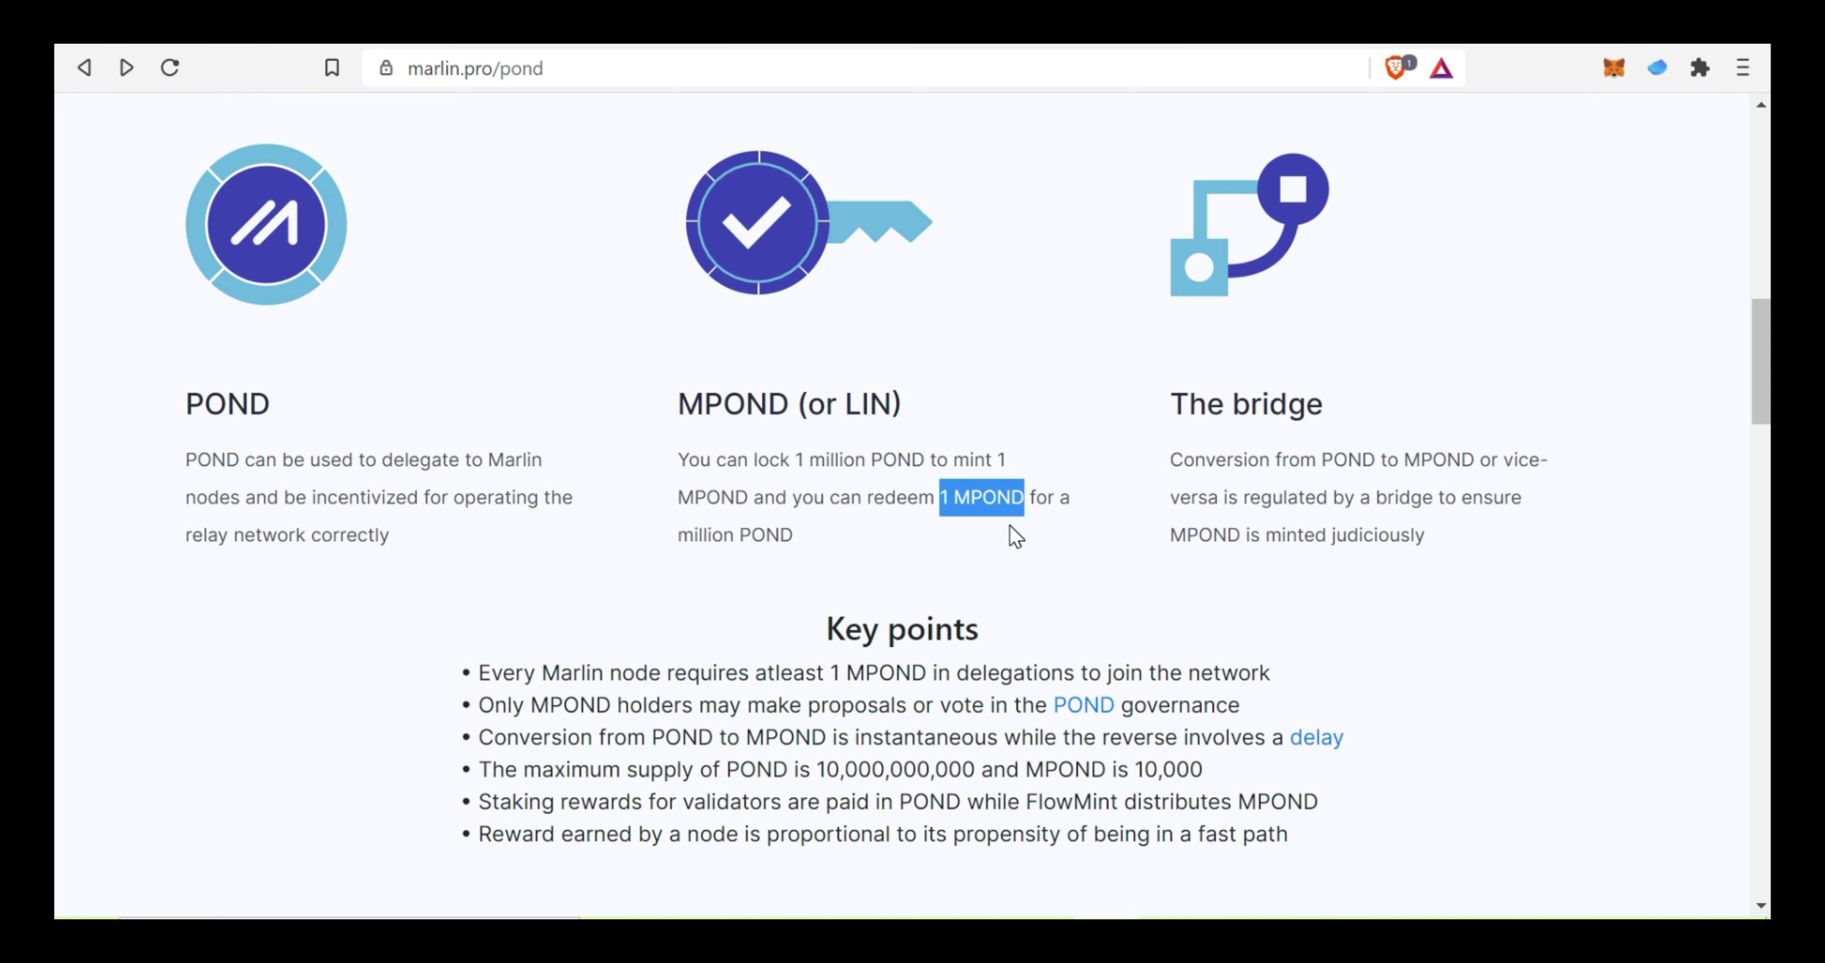
left_click(875, 46)
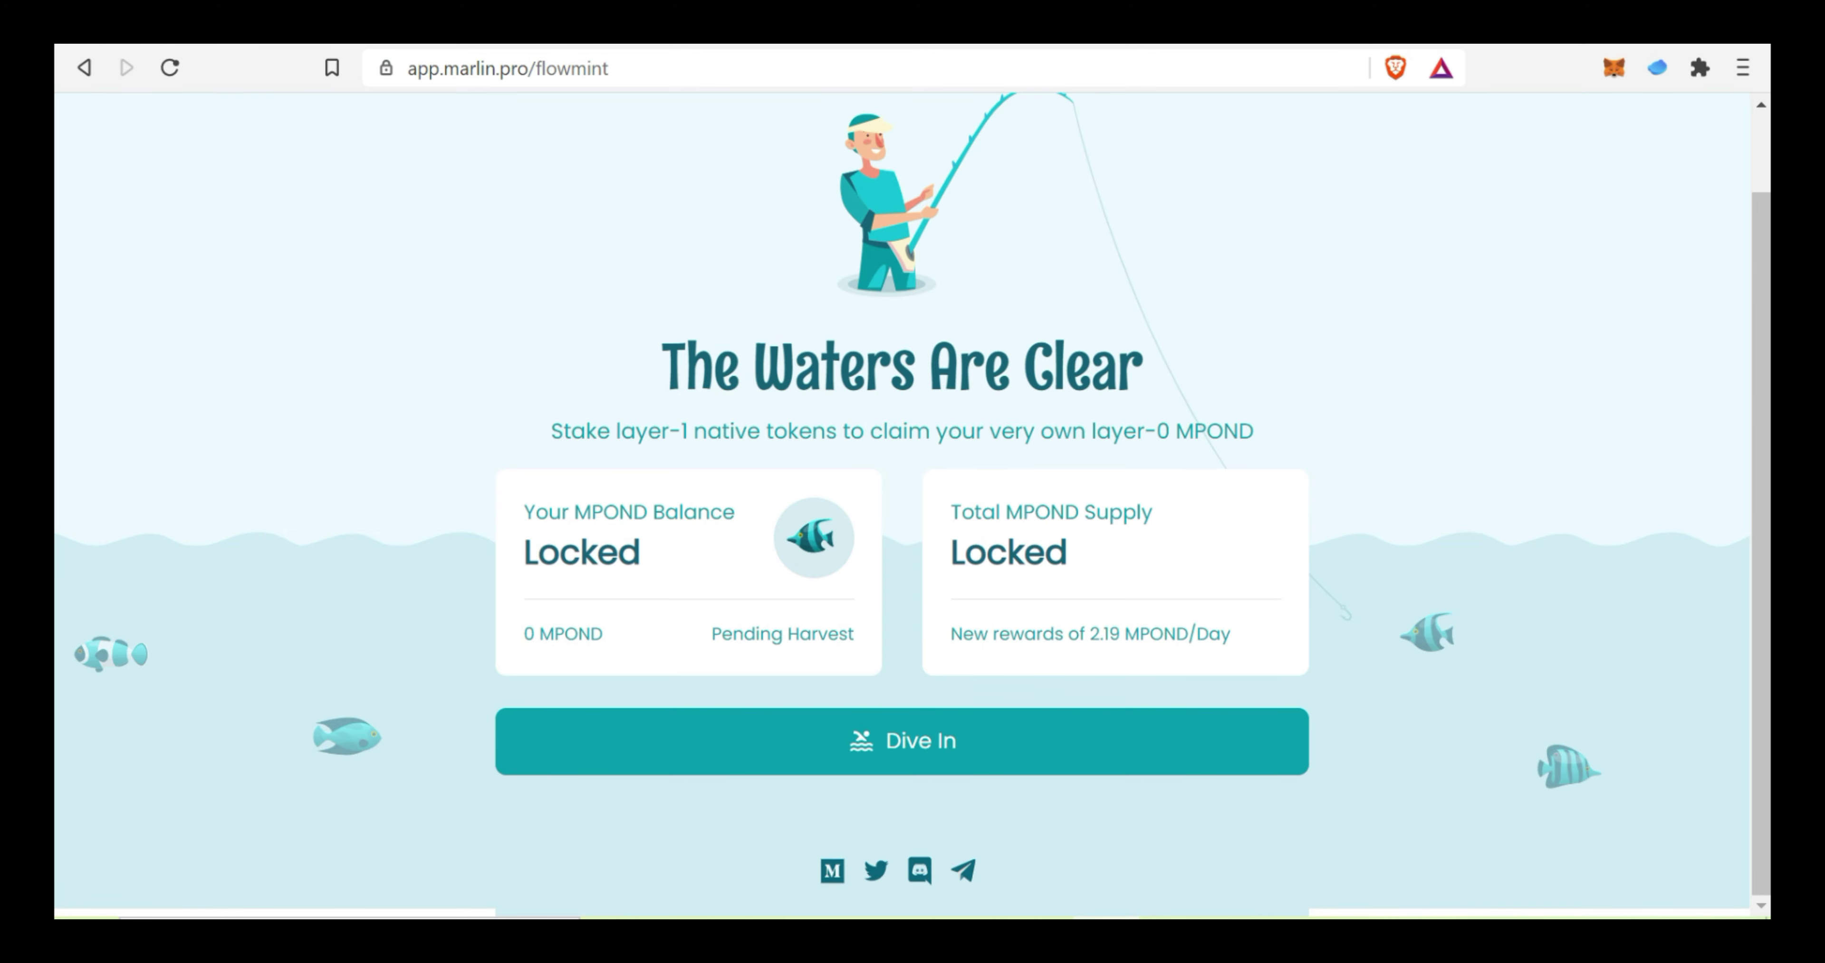
left_click_drag(1232, 634, 1090, 633)
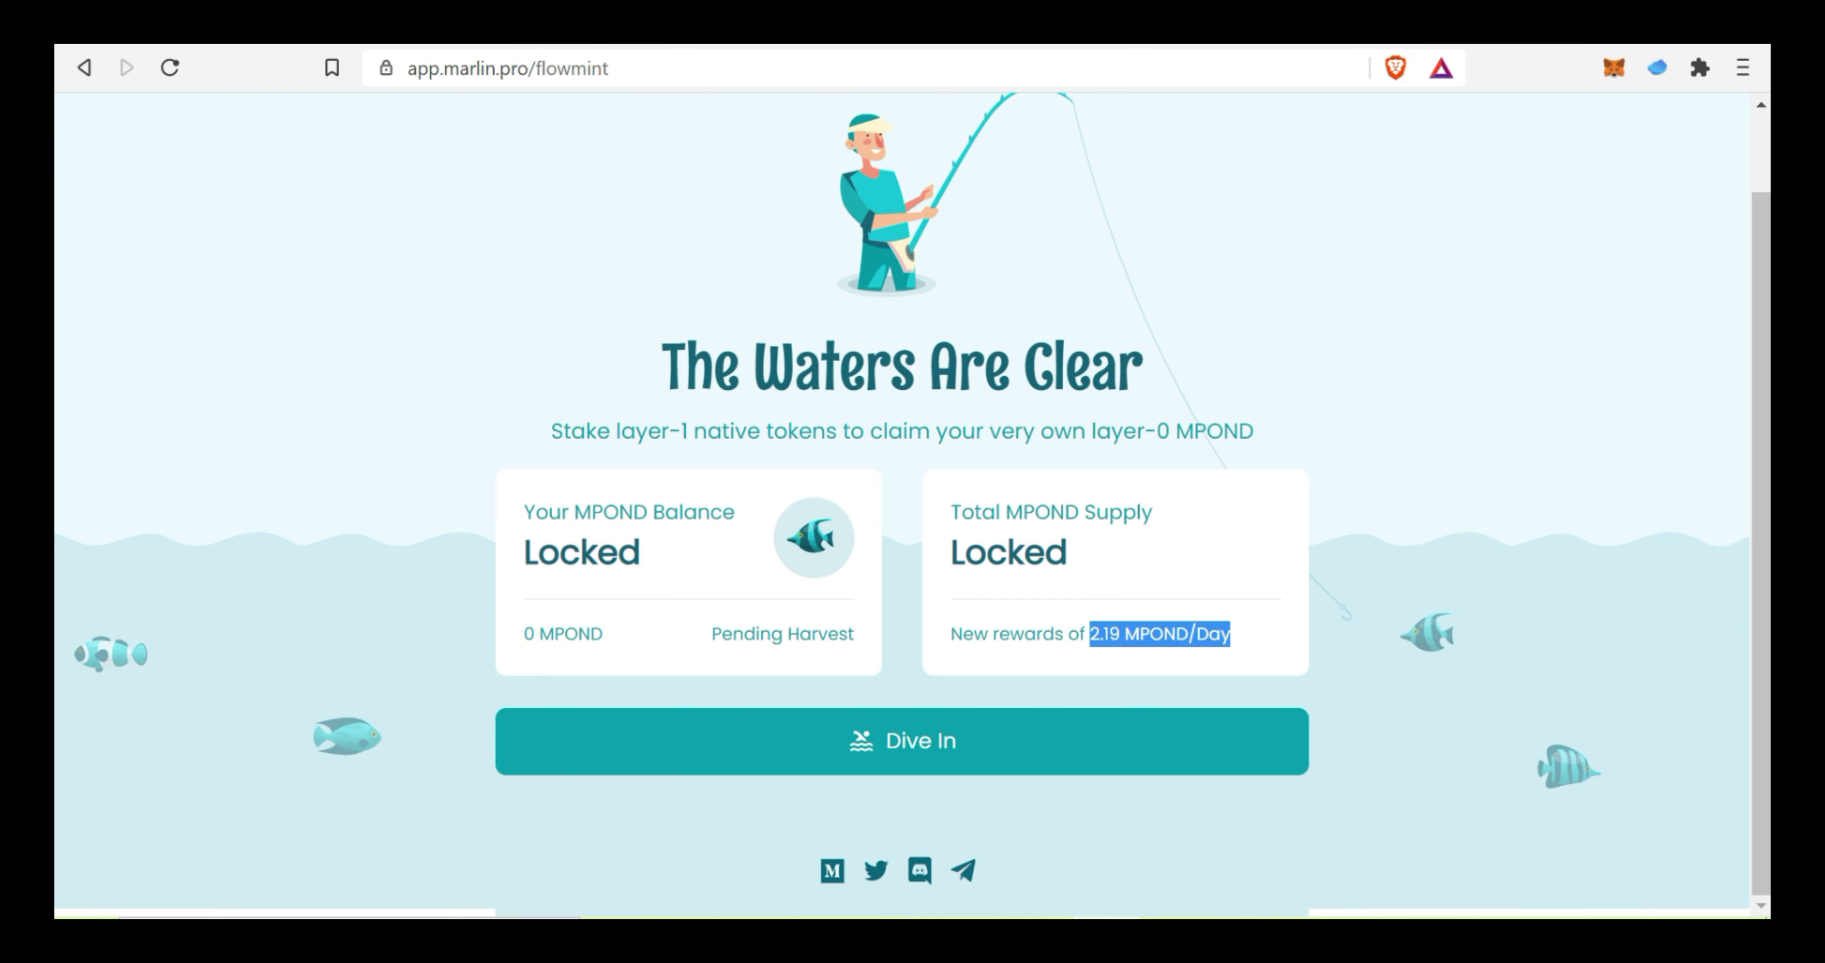
On the POND page, highlight the maximum supplies: 10,000,000,000 POND and 10,000 MPOND.
key("alt+Left")
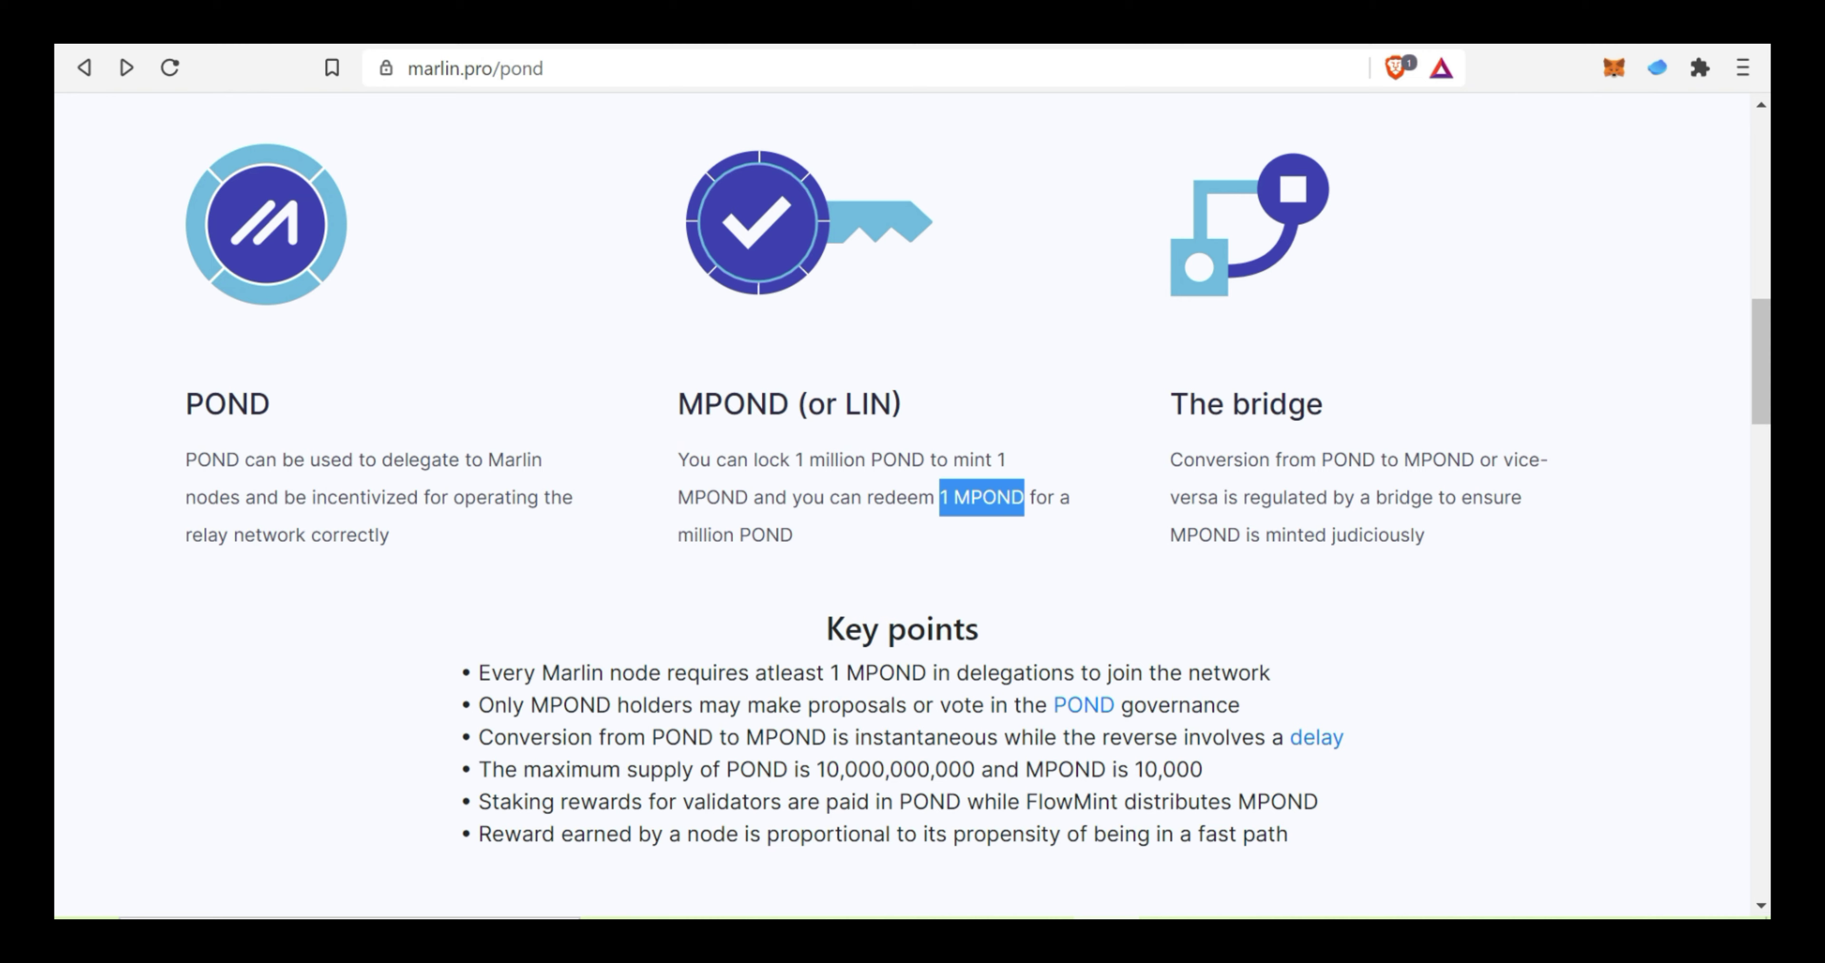
left_click_drag(817, 768, 974, 769)
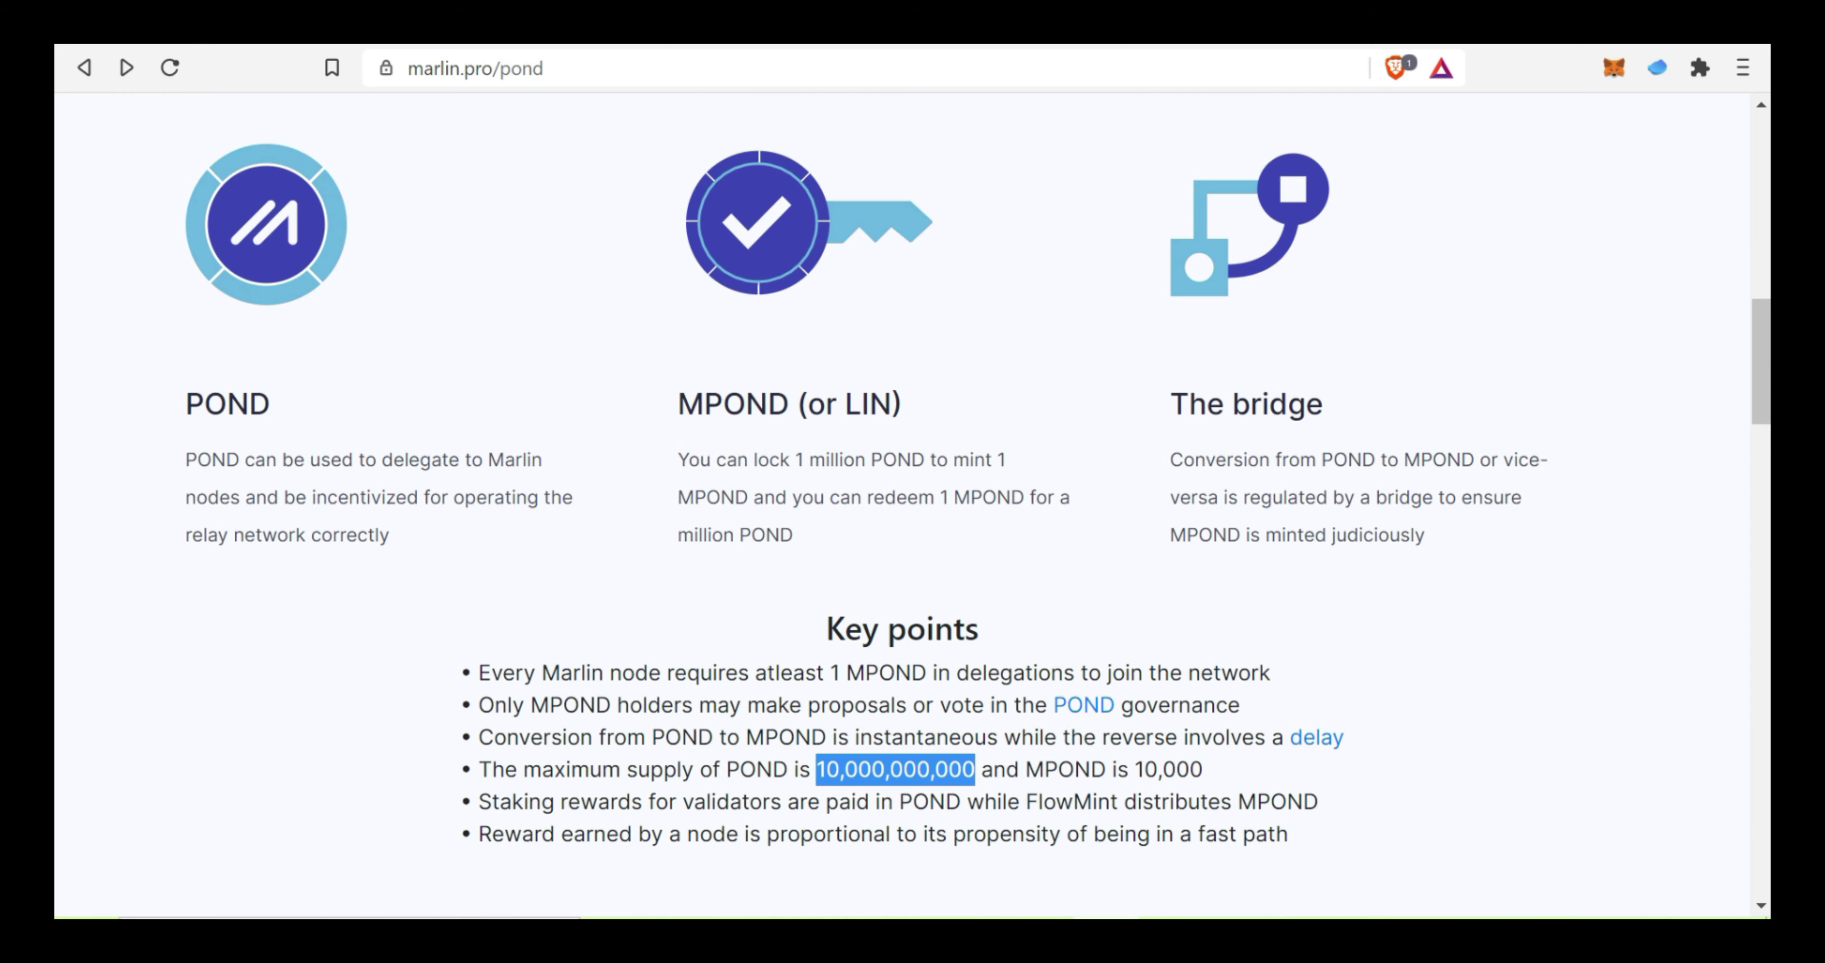
double_click(1169, 769)
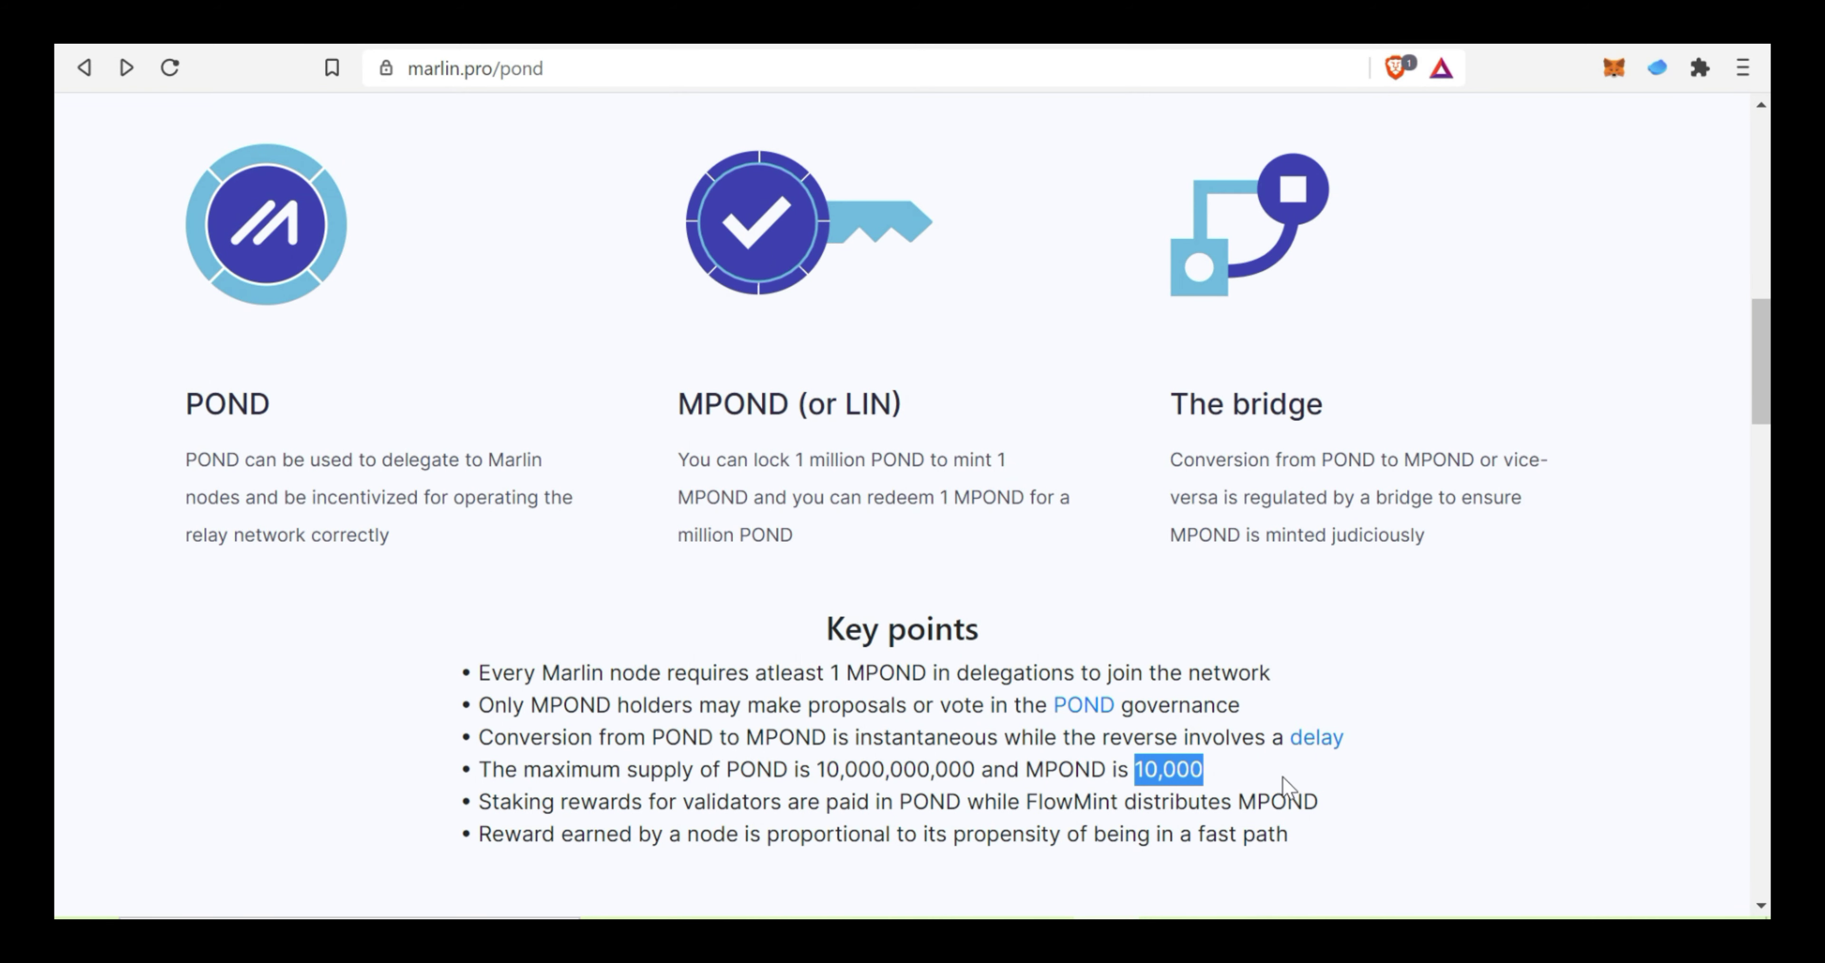
Check the 249.9983 MATIC balance in the MetaMask wallet.
left_click(1614, 68)
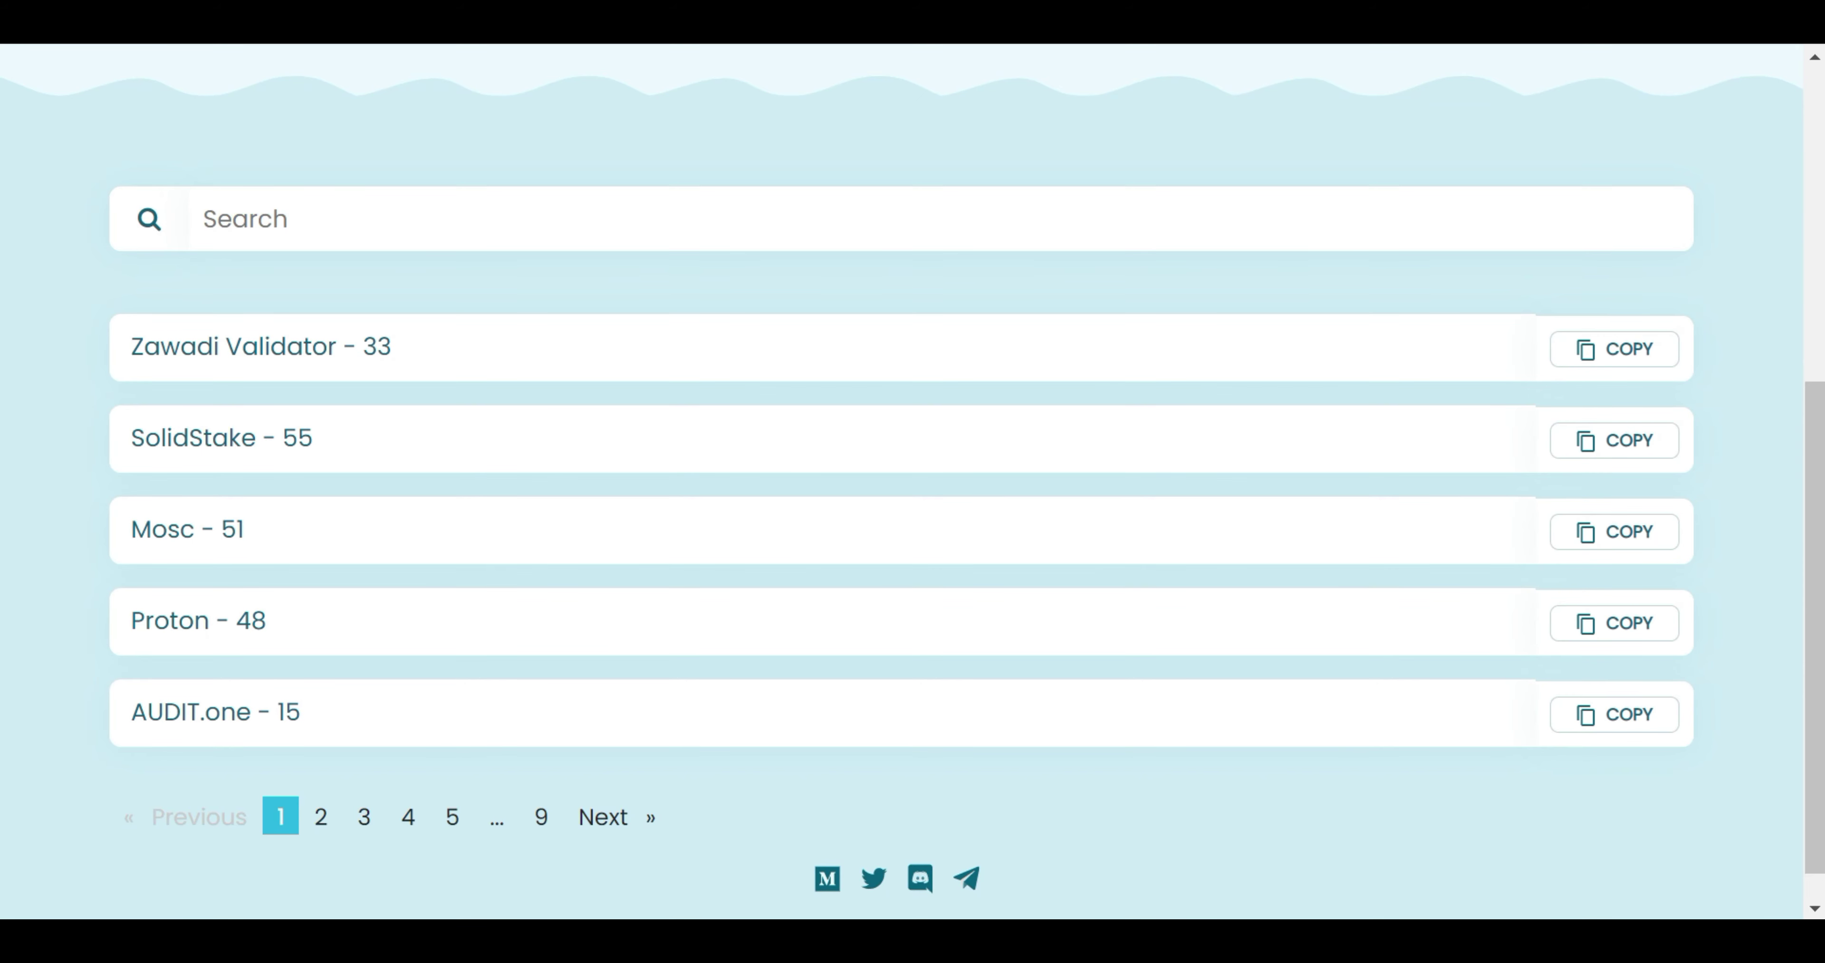
Highlight the AUDIT.one - 15 entry in the FlowMint validator list.
left_click_drag(303, 711, 131, 711)
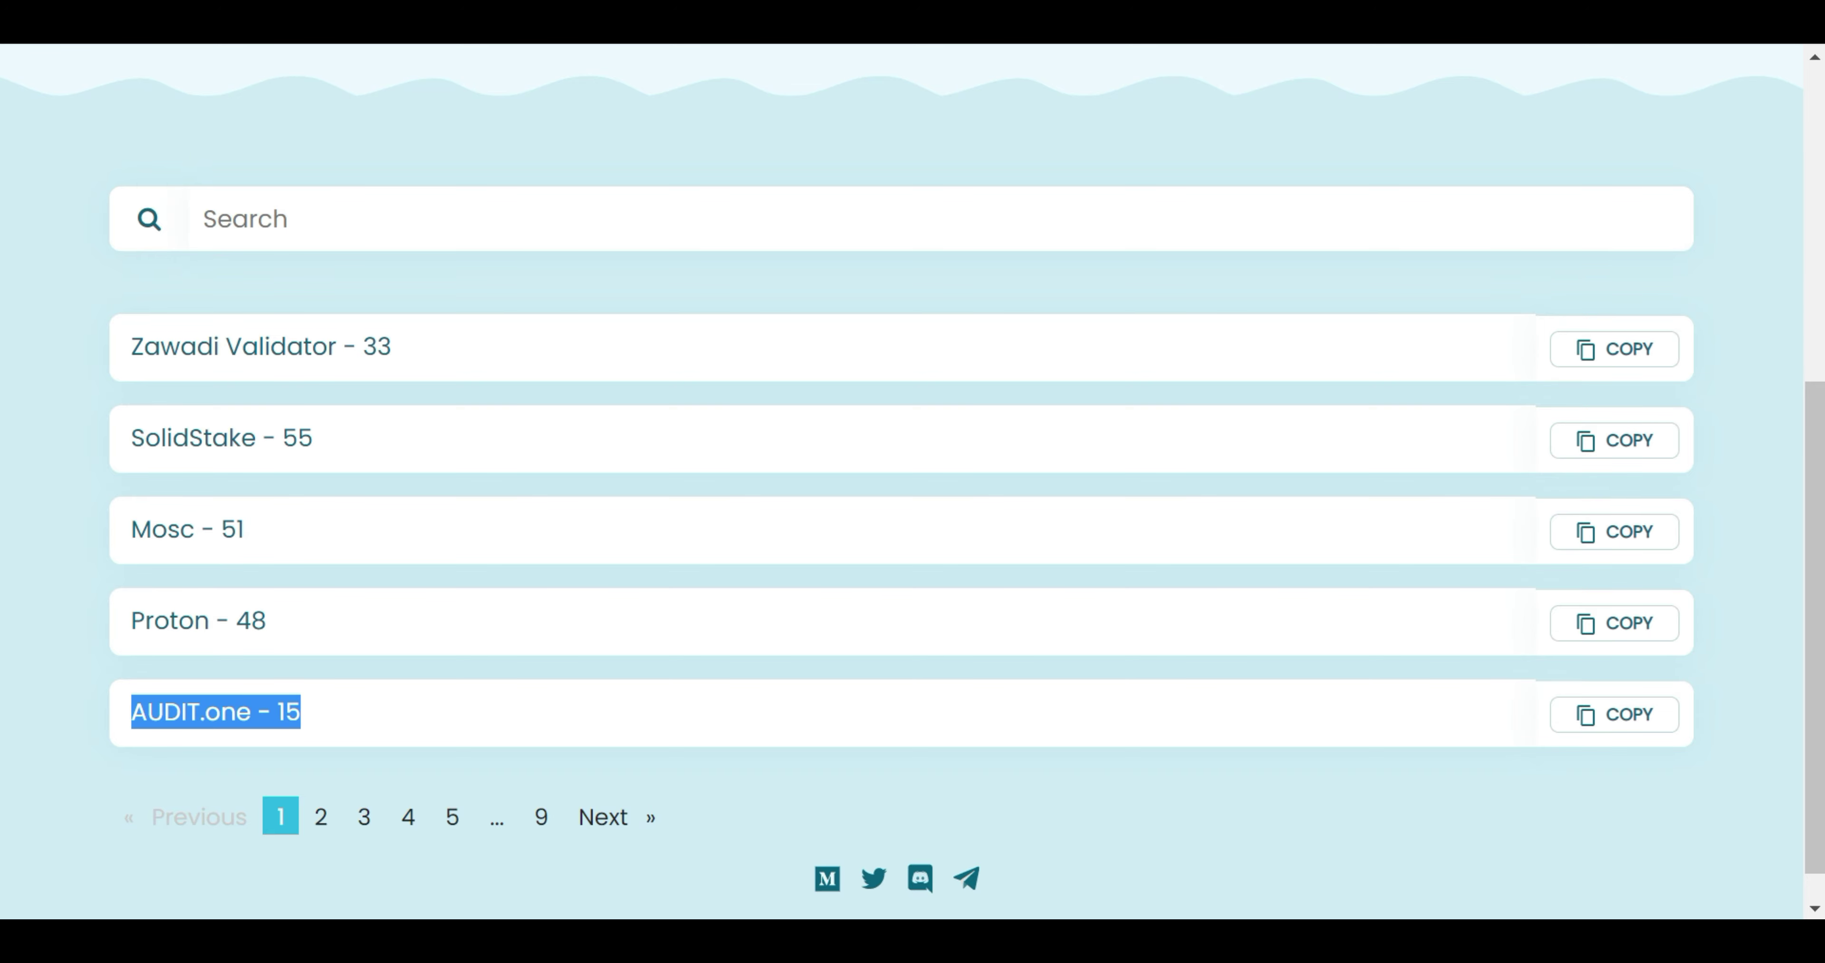
left_click(401, 775)
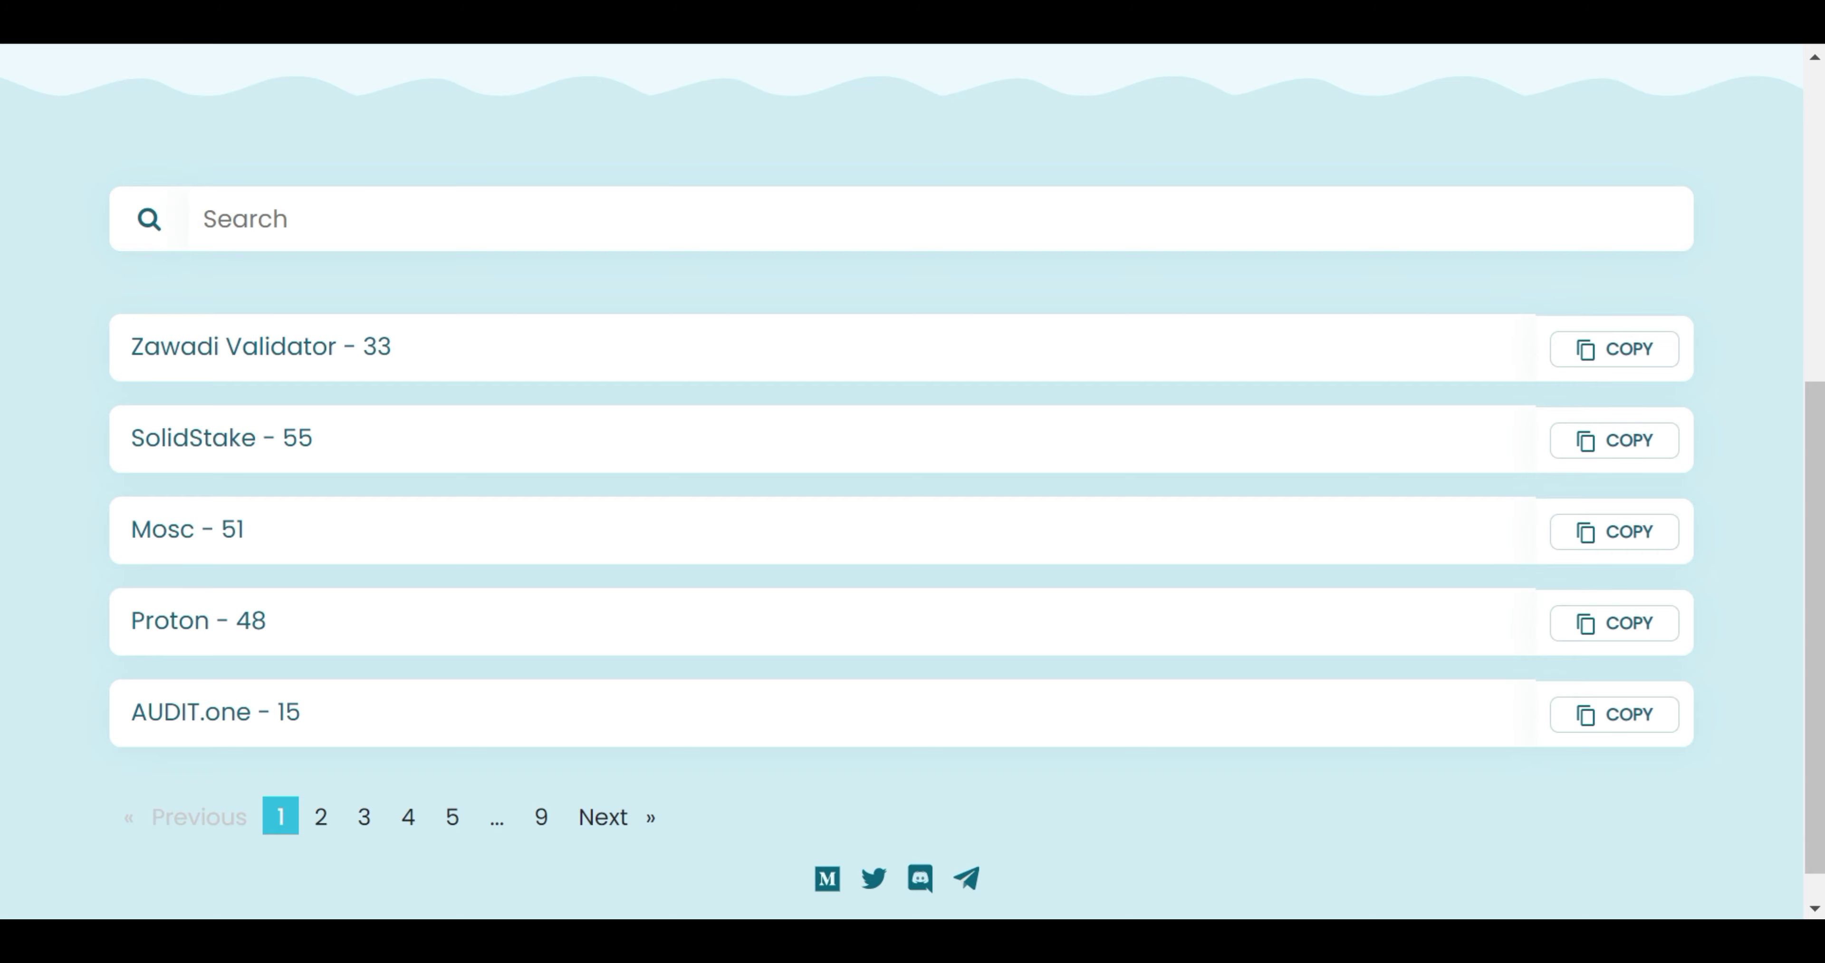
triple_click(108, 729)
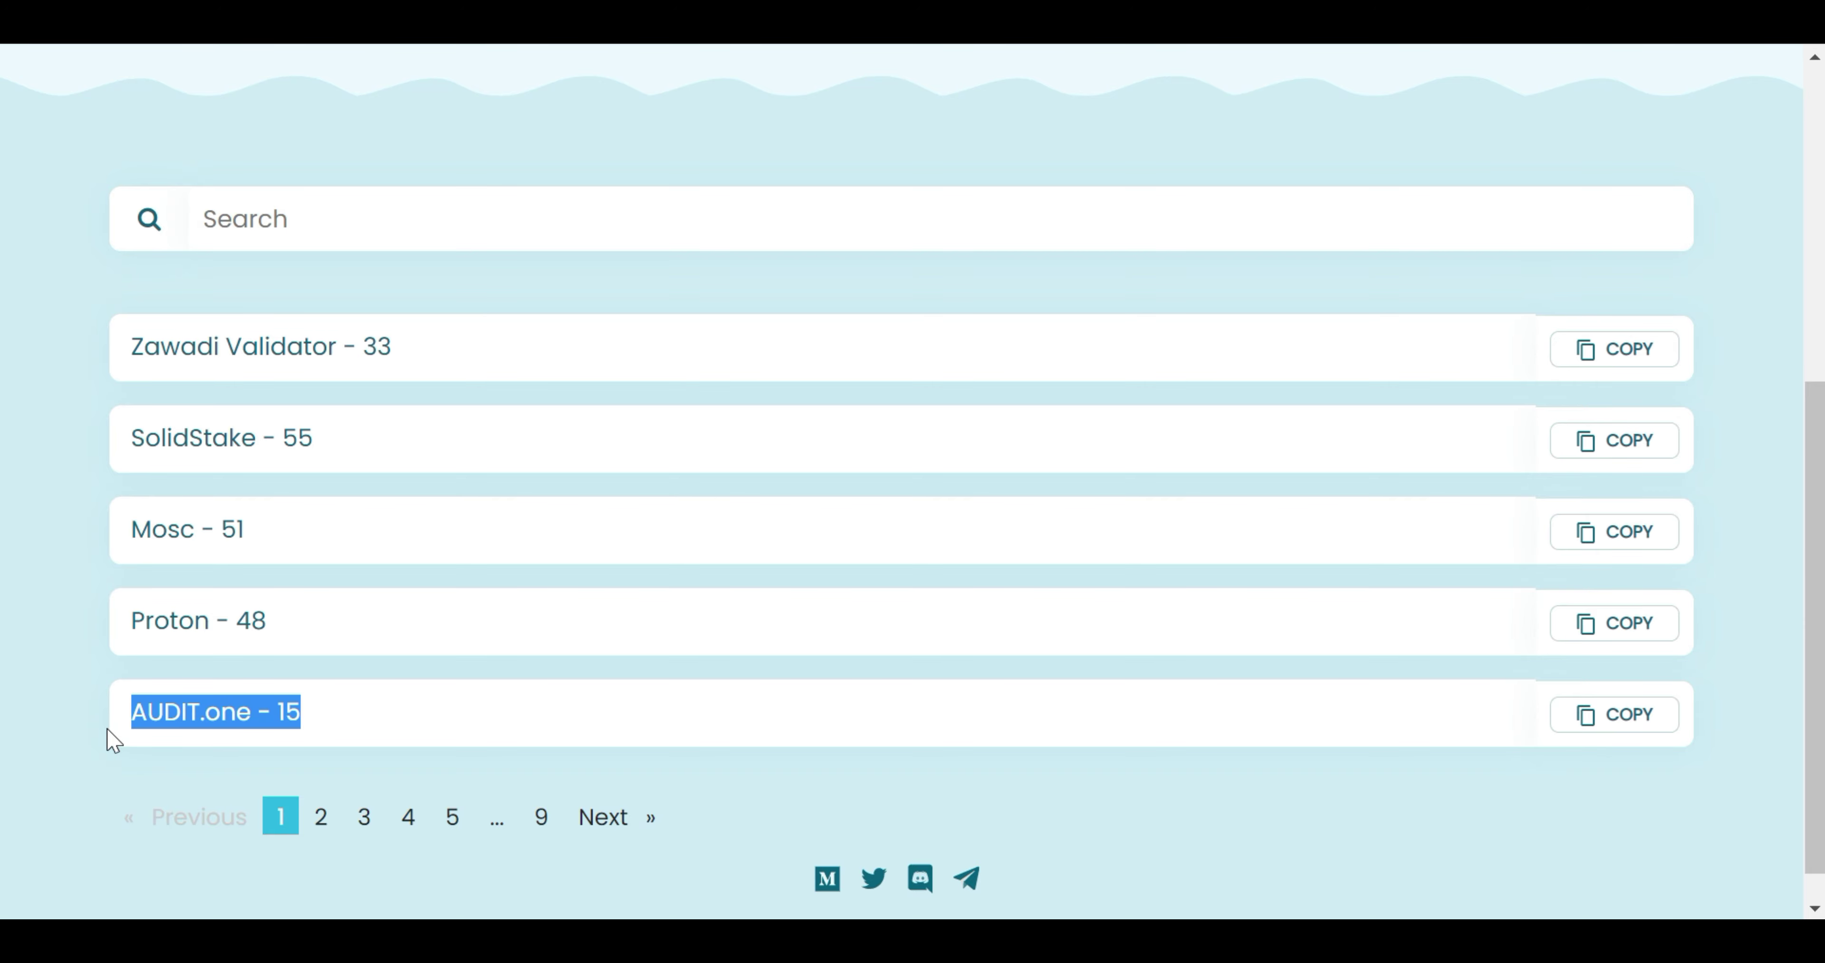